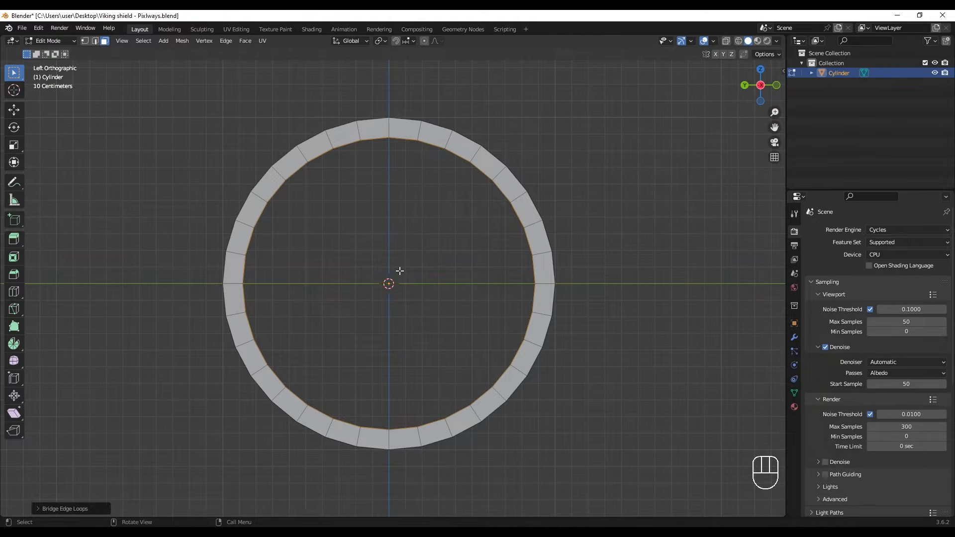
Add a cube mesh at the ring's centre and scale it down to roughly a quarter of the ring's diameter.
key(Tab)
click(431, 302)
scroll(430, 302, down, 1)
key(shift+a)
mouse_move(438, 301)
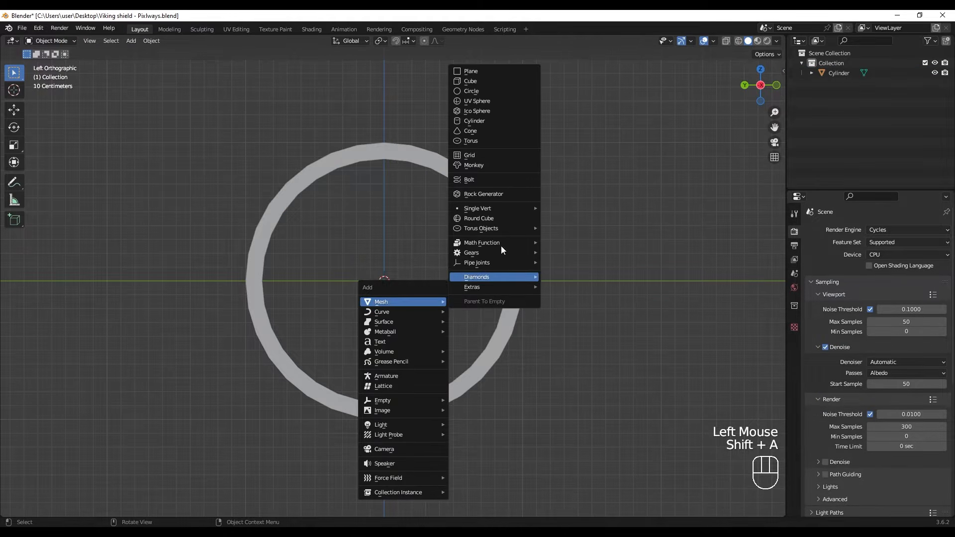
click(471, 81)
key(s)
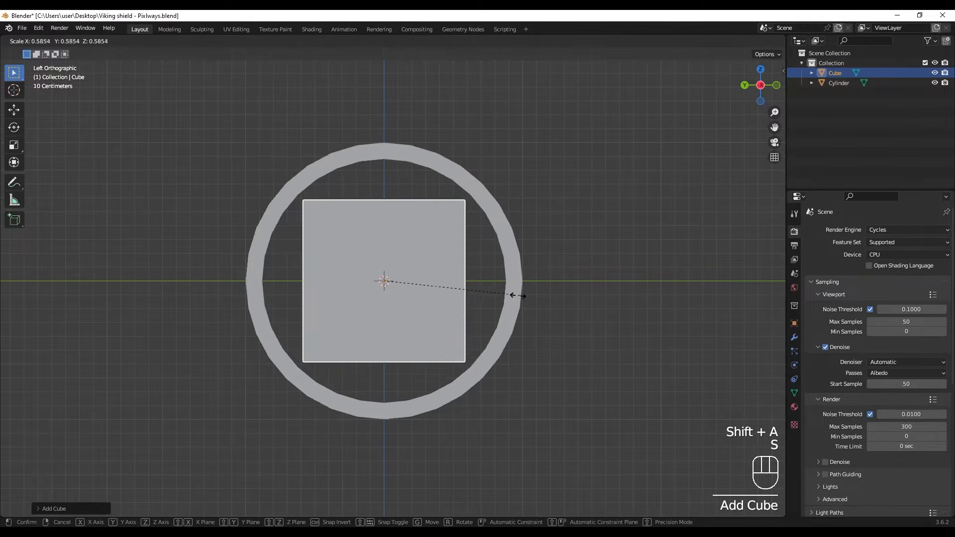
click(436, 298)
Shrink the cube slightly more and raise it along the Z axis above the ring's centre.
scroll(388, 297, up, 1)
shift+middle_drag(334, 299, 326, 313)
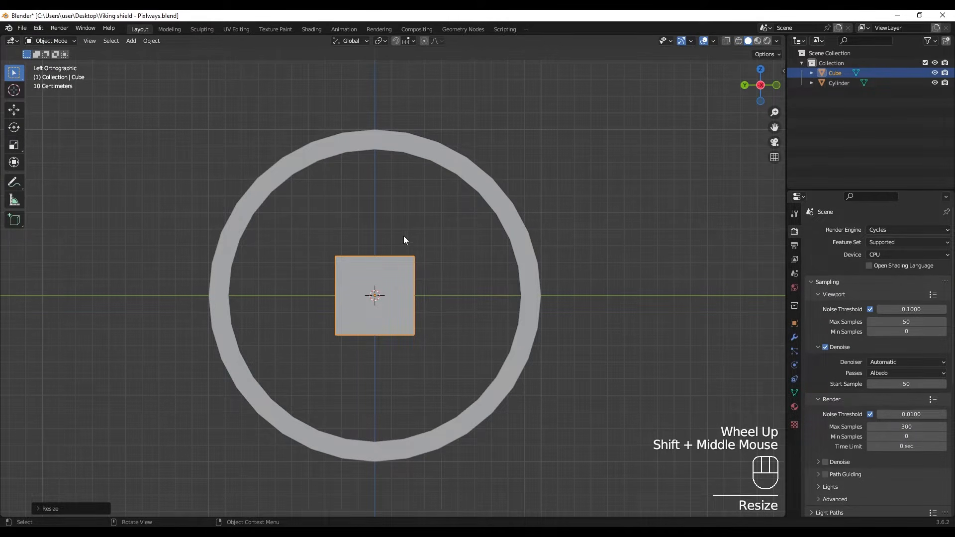
scroll(408, 312, up, 2)
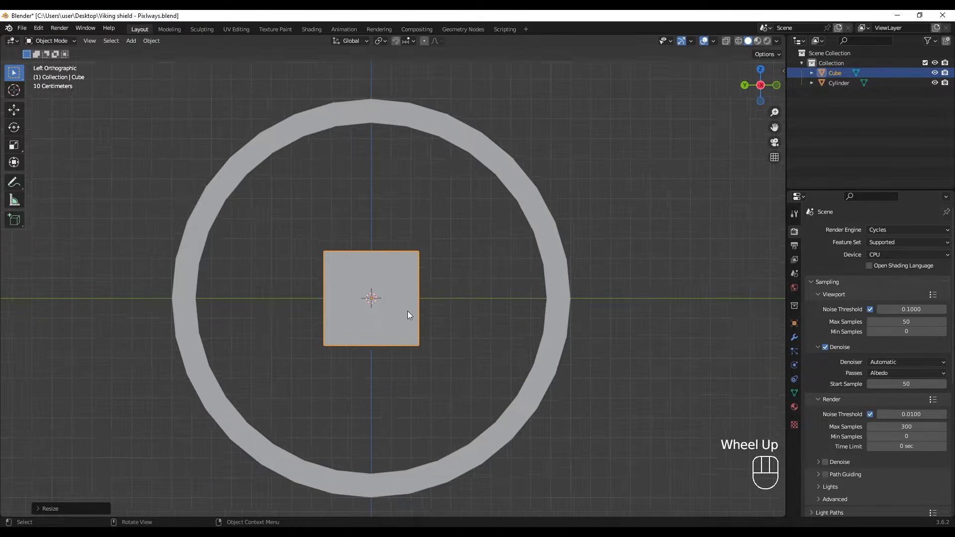
shift+middle_drag(408, 314, 409, 328)
key(s)
click(436, 362)
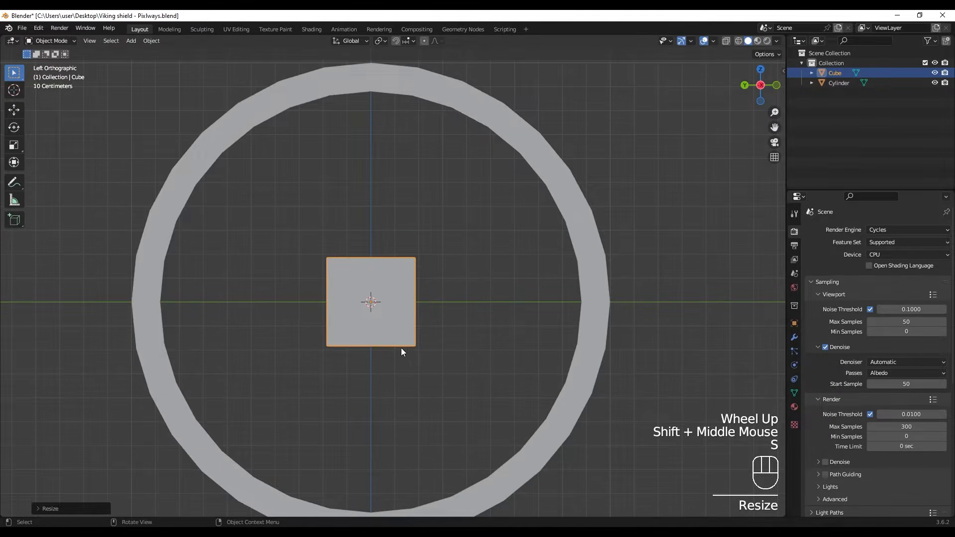
key(g)
key(z)
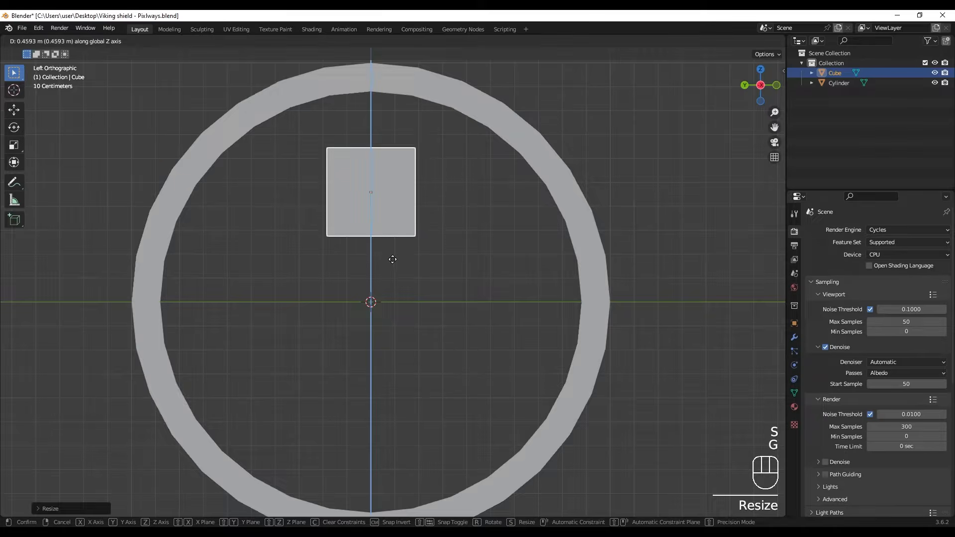
click(389, 294)
Scale the cube down a little further and lower it along Z until its base sits just above the horizontal centre line.
key(s)
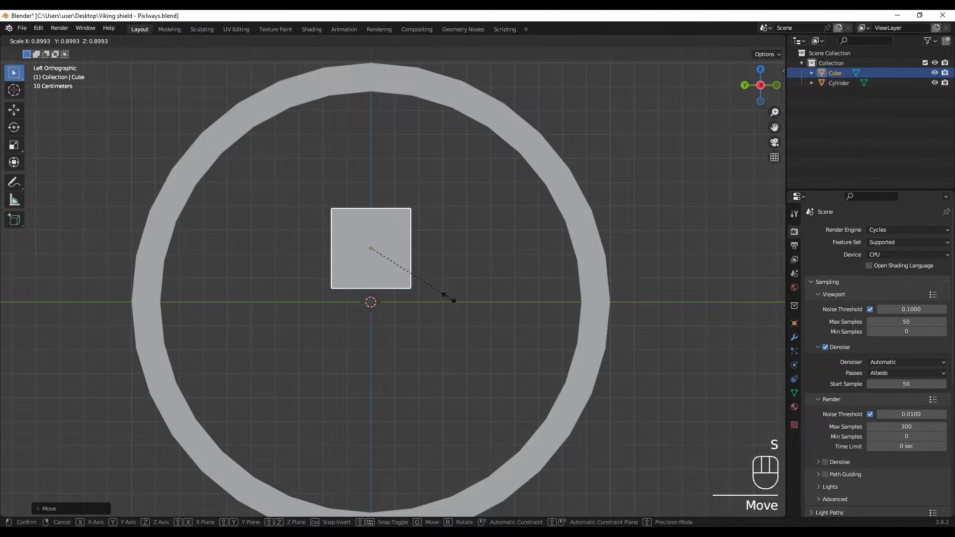
click(433, 293)
scroll(408, 276, up, 1)
mouse_move(368, 256)
shift+middle_down()
mouse_move(384, 259)
mouse_move(382, 268)
shift+middle_up()
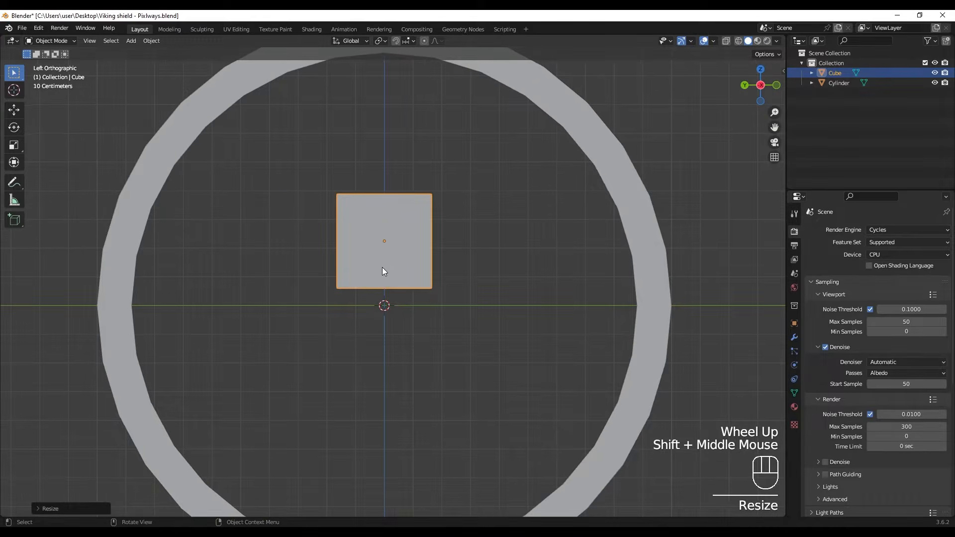
key(g)
key(z)
key(shift)
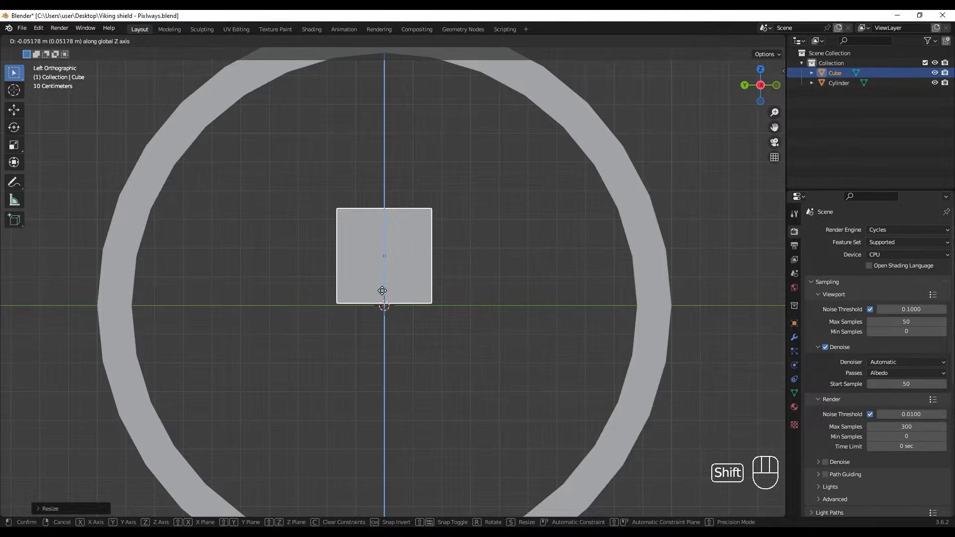
click(382, 288)
Thin the cube along the X axis by a factor of about 0.27 so it fits within the ring's thickness.
middle_drag(390, 276, 499, 281)
scroll(500, 281, up, 2)
shift+middle_drag(437, 288, 564, 300)
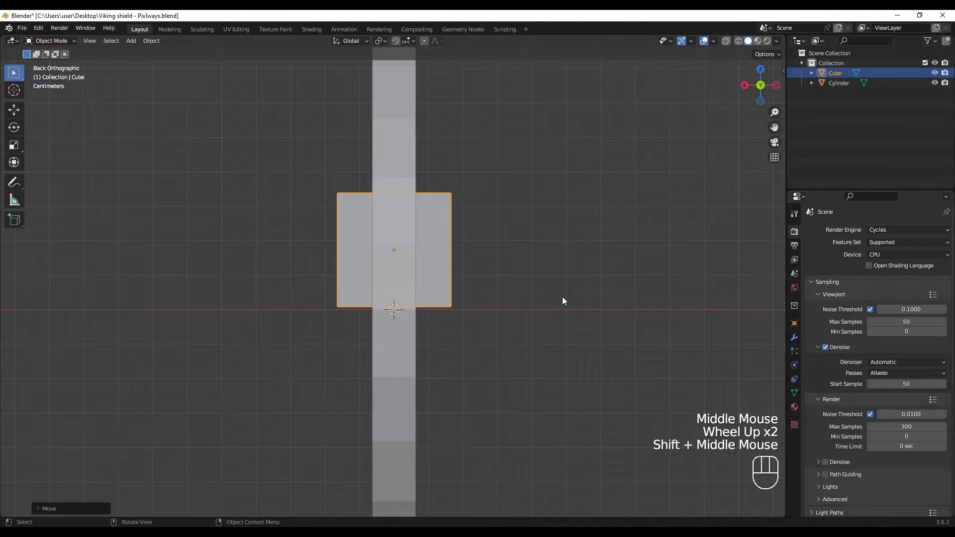
key(s)
key(x)
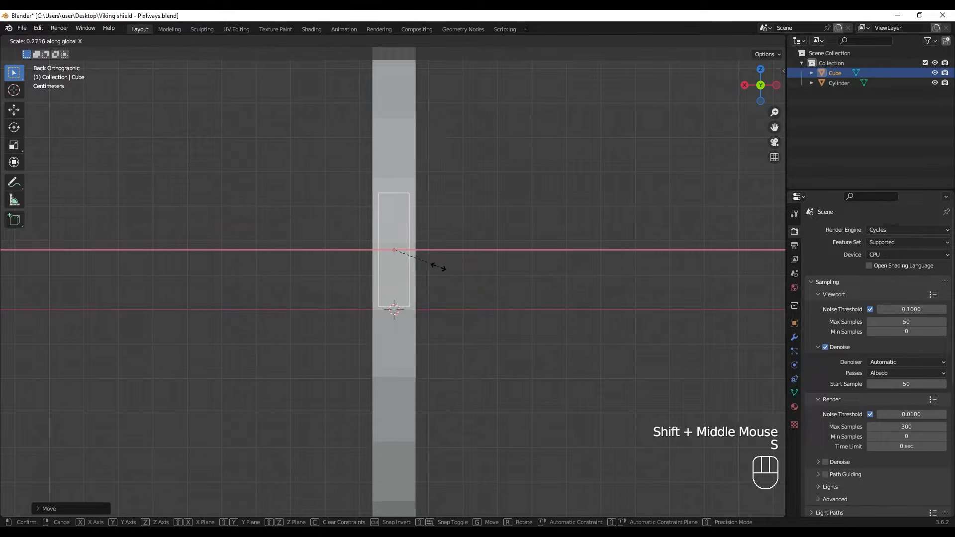
click(436, 264)
Stretch the cube along the Y axis by a factor of about 6.6 to span past the ring, and apply its scale.
scroll(434, 264, down, 3)
middle_drag(435, 263, 360, 278)
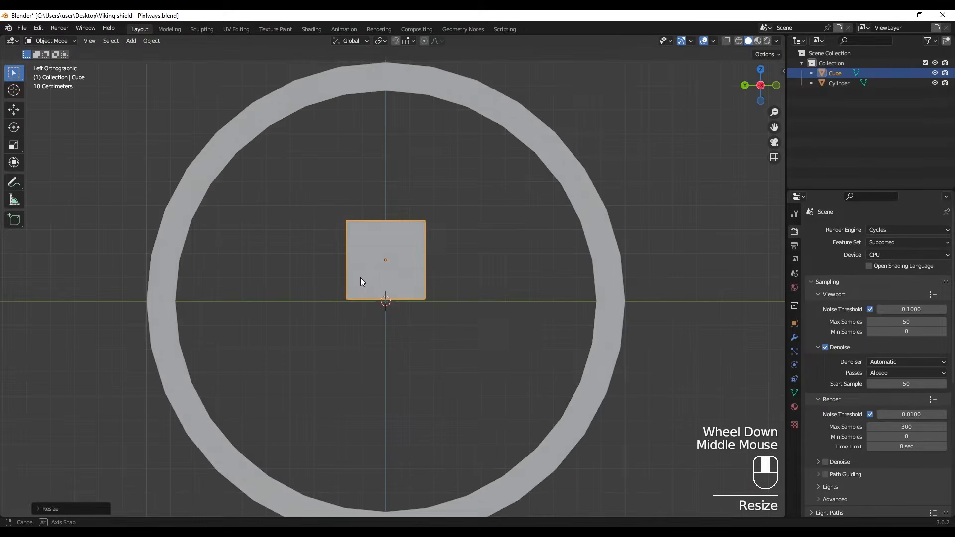
key(s)
key(y)
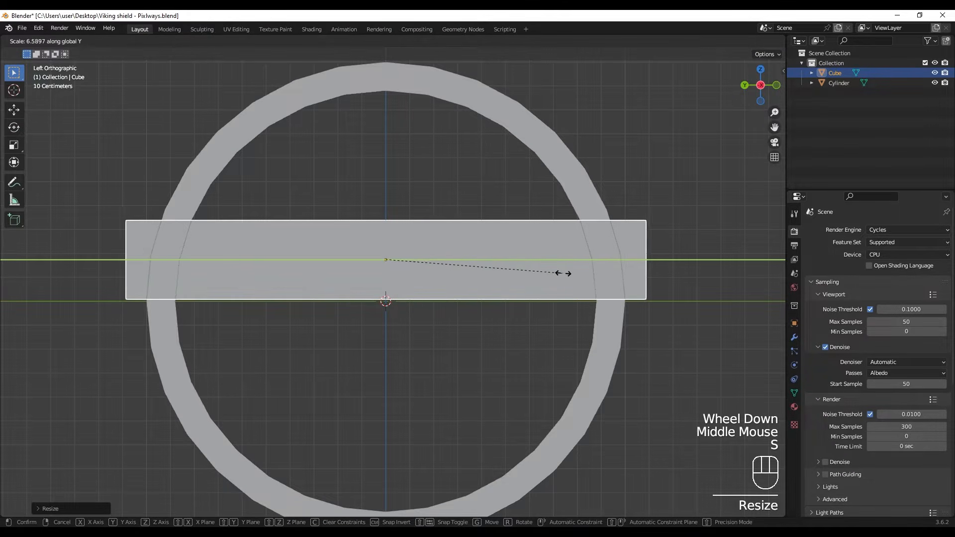
click(563, 273)
key(ctrl+a)
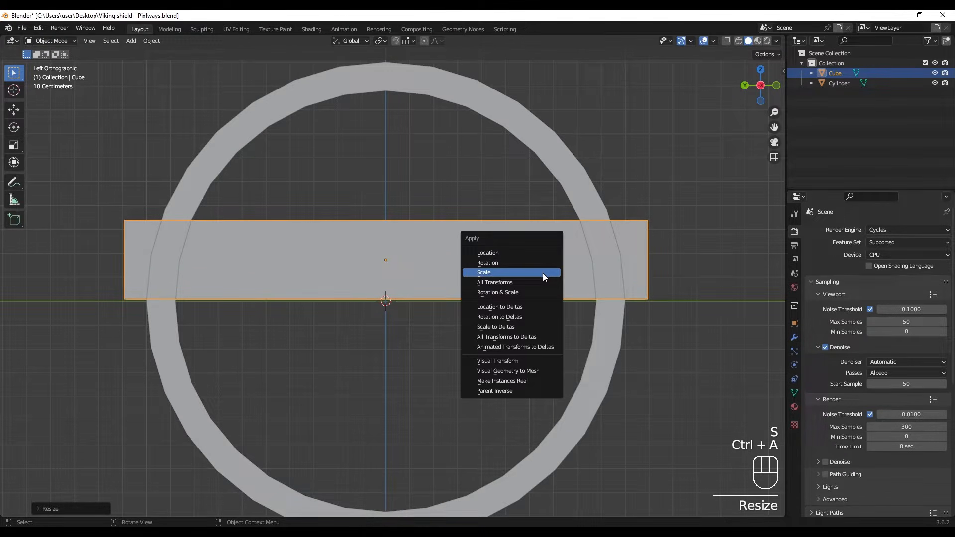
click(542, 273)
Delete the two small end faces of the plank in Edit Mode.
shift+middle_drag(505, 280, 472, 268)
scroll(472, 268, up, 2)
shift+middle_drag(473, 269, 473, 303)
scroll(472, 303, down, 1)
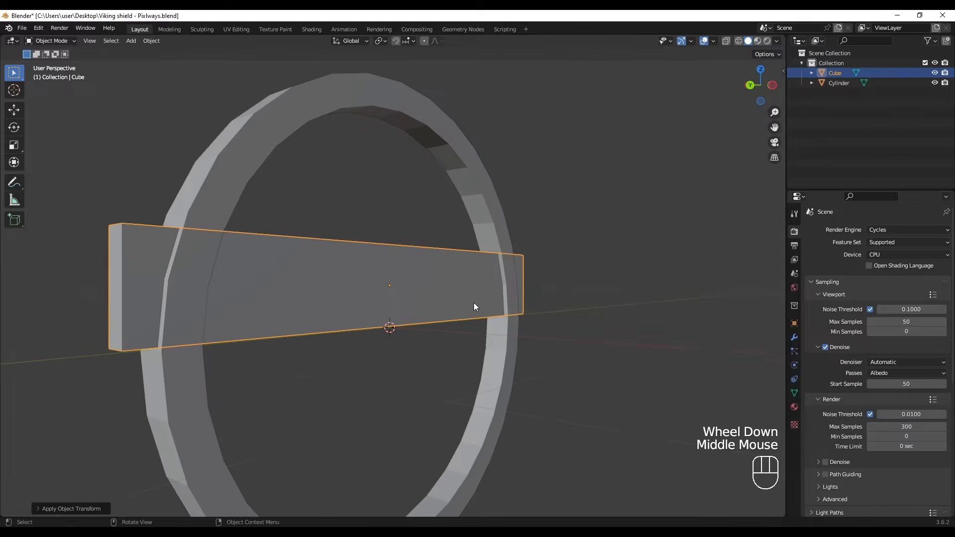
key(Tab)
key(3)
click(120, 287)
middle_drag(564, 299, 594, 293)
shift+click(597, 290)
key(x)
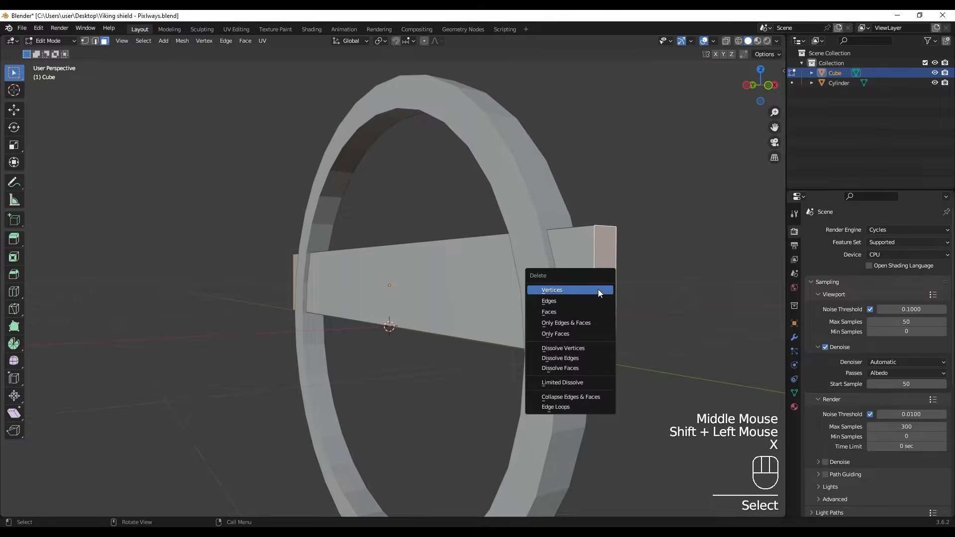
click(586, 312)
Add an Array modifier to the plank with relative offset factors of X 0 and Z 1.
middle_drag(377, 296, 648, 293)
click(795, 337)
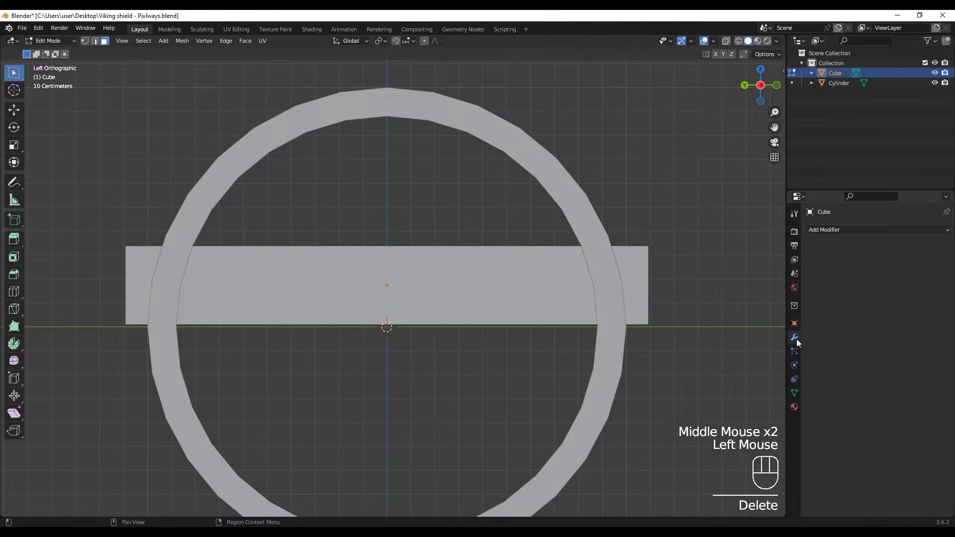
click(812, 230)
click(755, 258)
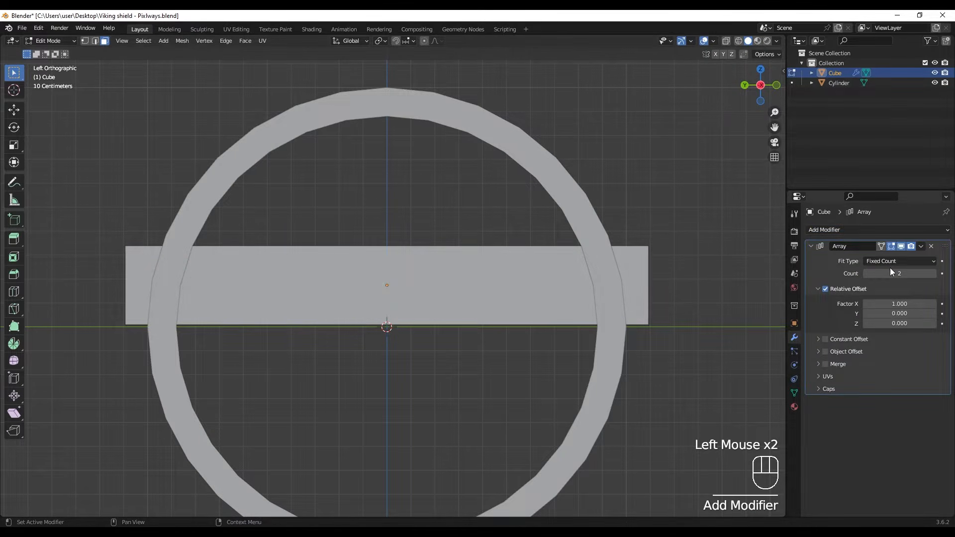
click(891, 304)
text(0)
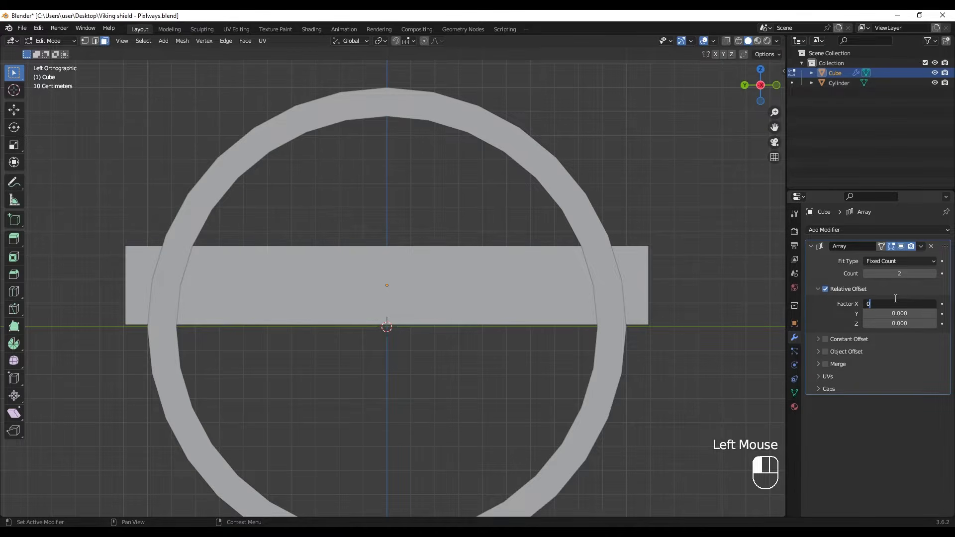
key(Tab)
key(Tab)
text(1)
key(Return)
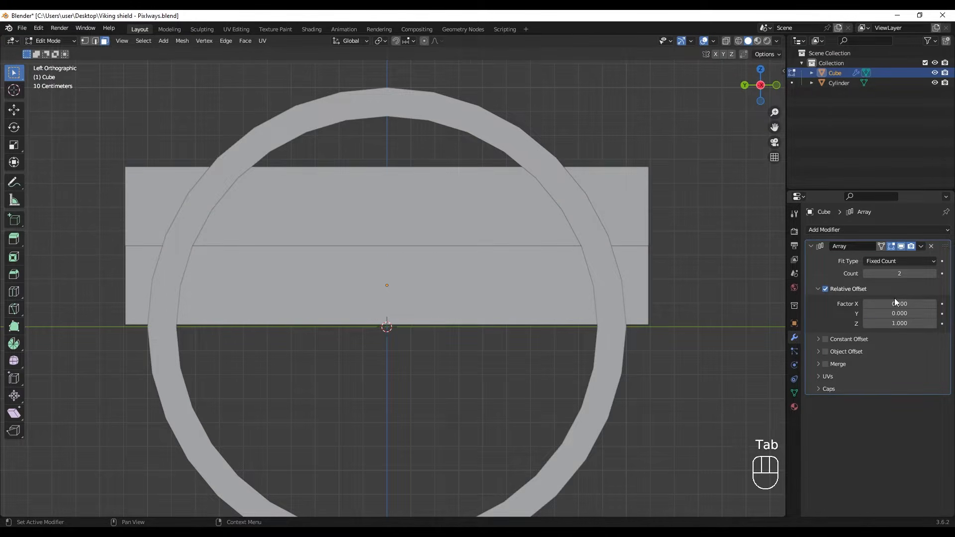
Set the array's Z offset factor to 1.005 to leave a thin gap between planks, and raise its count to 3.
shift+middle_drag(112, 231, 292, 144)
shift+middle_drag(110, 219, 292, 285)
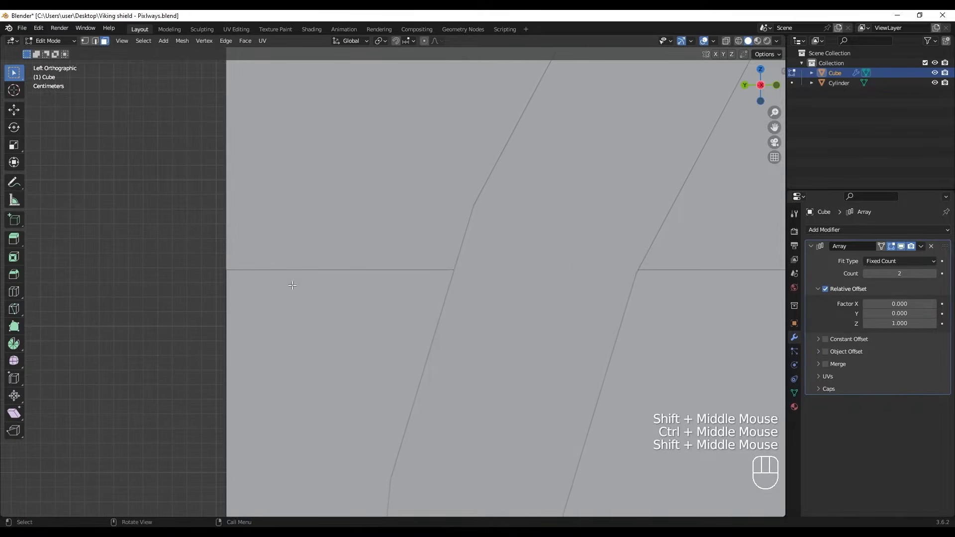
click(907, 323)
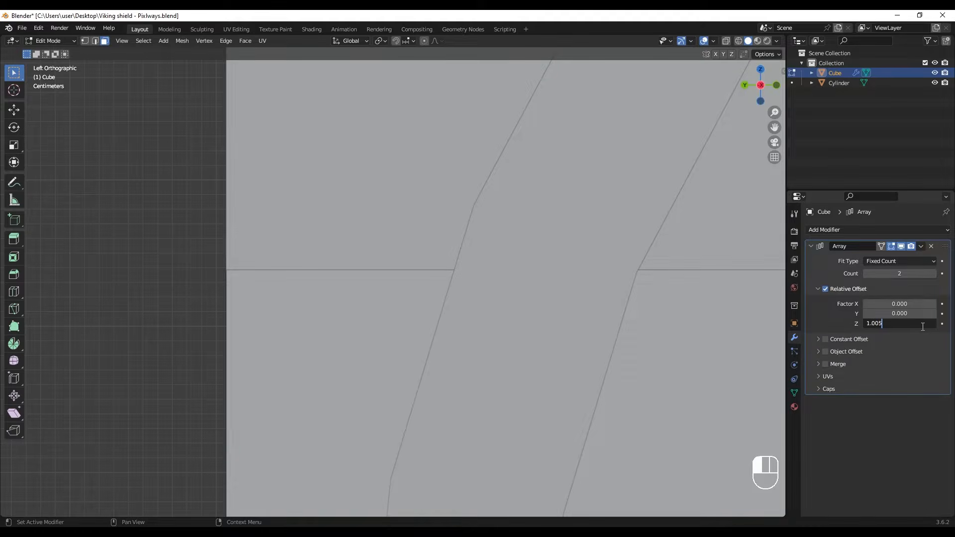
key(Return)
scroll(573, 238, down, 5)
shift+middle_drag(572, 239, 456, 303)
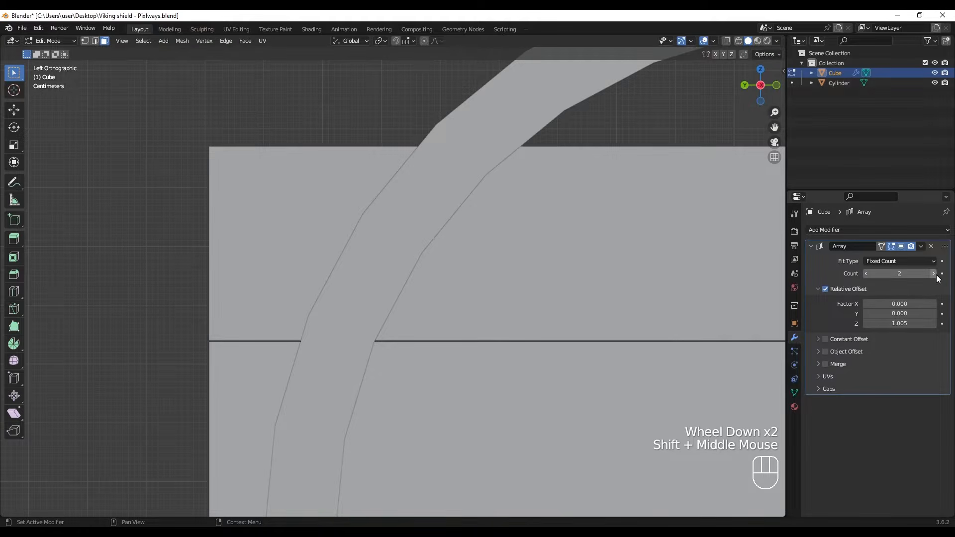
click(936, 275)
Return to Object Mode and lower the planks along Z until the bottom edge meets the horizontal centre line.
scroll(448, 214, down, 4)
shift+middle_drag(448, 214, 409, 264)
scroll(399, 215, down, 1)
key(Tab)
scroll(444, 219, up, 3)
scroll(431, 212, up, 2)
scroll(458, 241, up, 2)
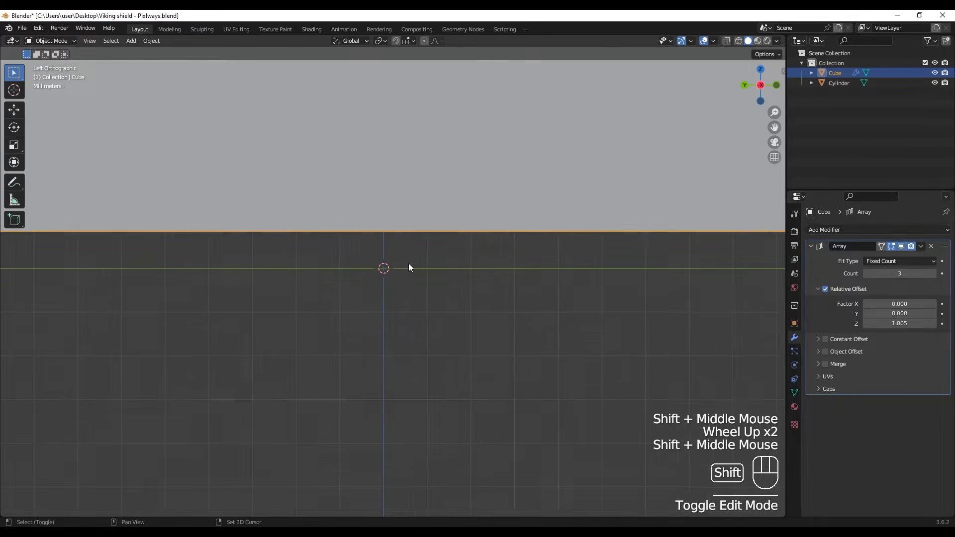
key(g)
key(z)
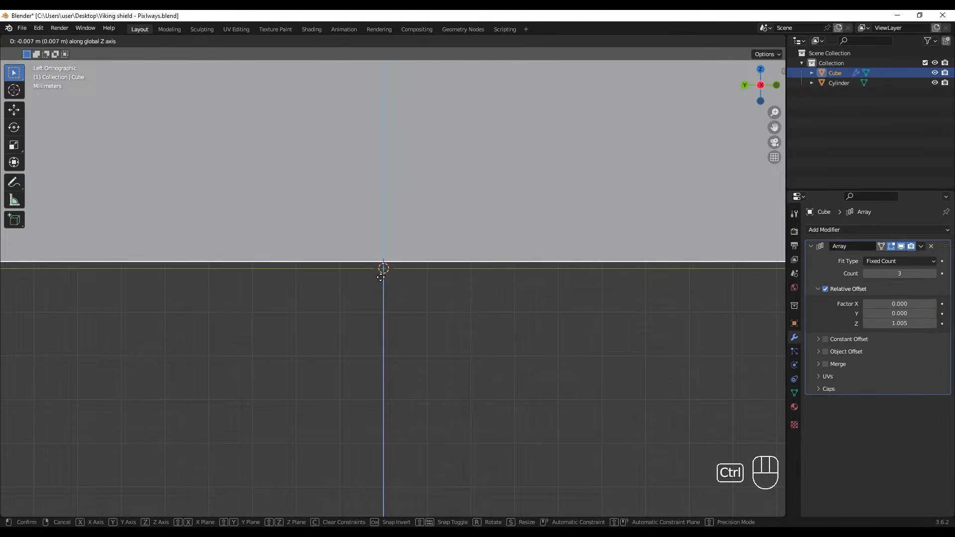
click(381, 266)
Add a second Array modifier to the planks.
scroll(381, 255, down, 2)
shift+middle_drag(381, 255, 372, 238)
scroll(372, 238, up, 2)
scroll(372, 238, down, 2)
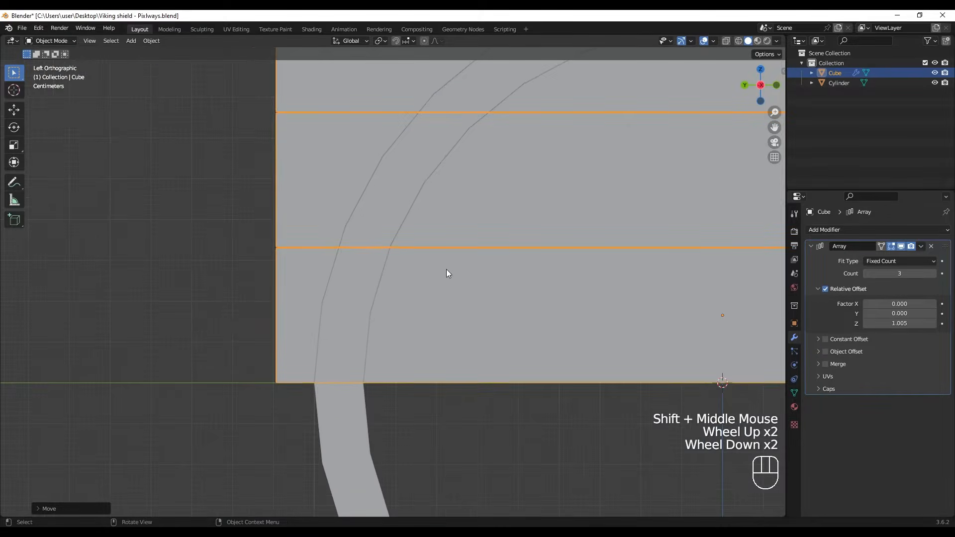
shift+middle_drag(447, 270, 410, 261)
click(838, 229)
click(764, 258)
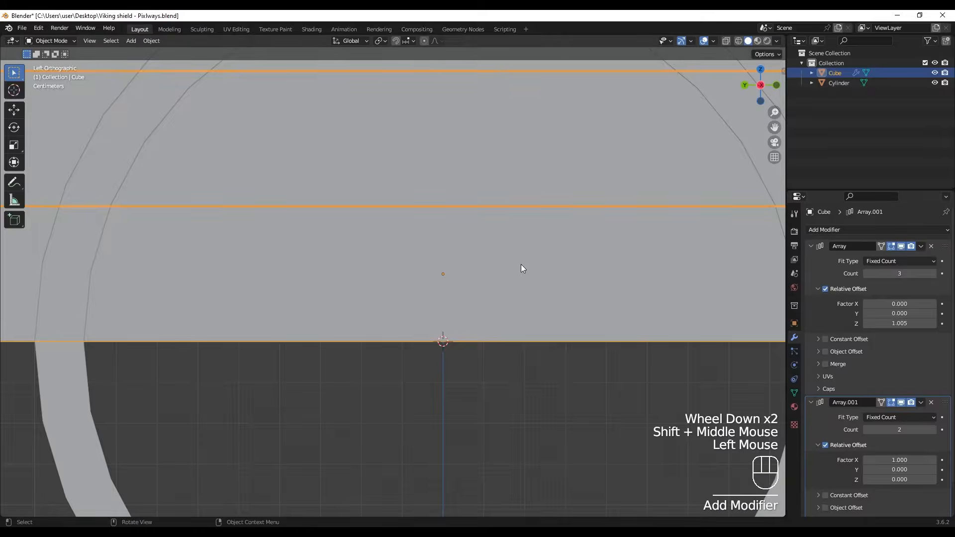
scroll(521, 264, down, 2)
shift+middle_drag(521, 264, 518, 270)
scroll(890, 363, down, 2)
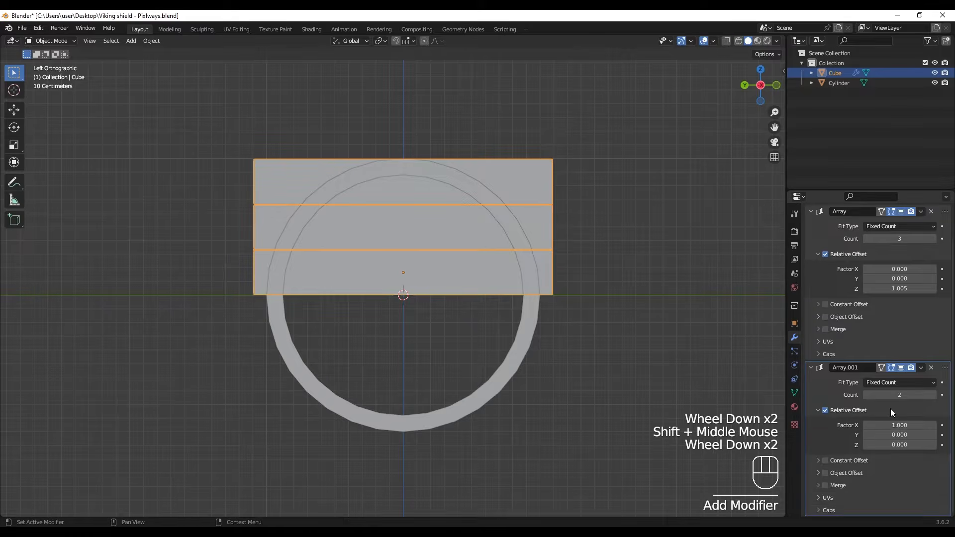
Set the second array's relative offset factors to X 0 and Z -1.005 to extend the planks downward.
click(894, 423)
text(0)
key(Tab)
key(Tab)
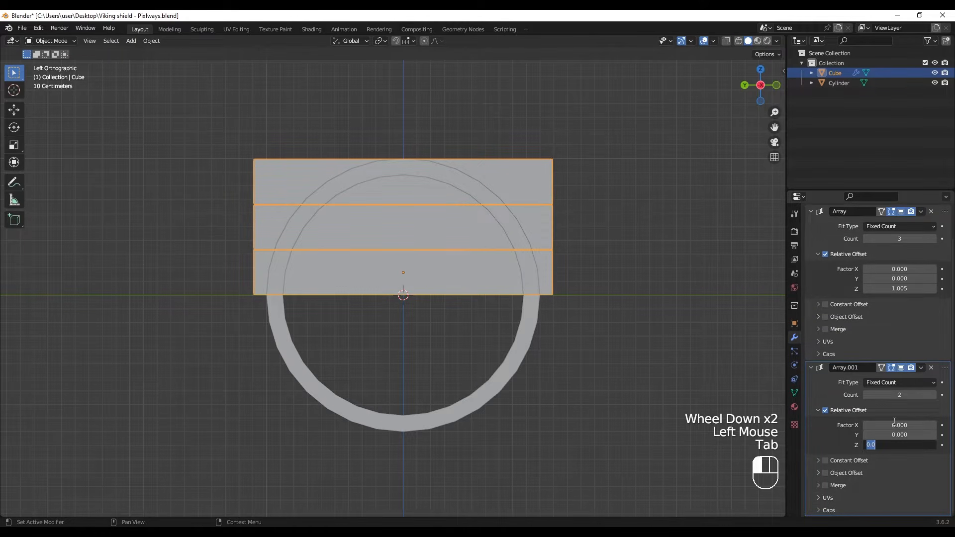
text(-1.)
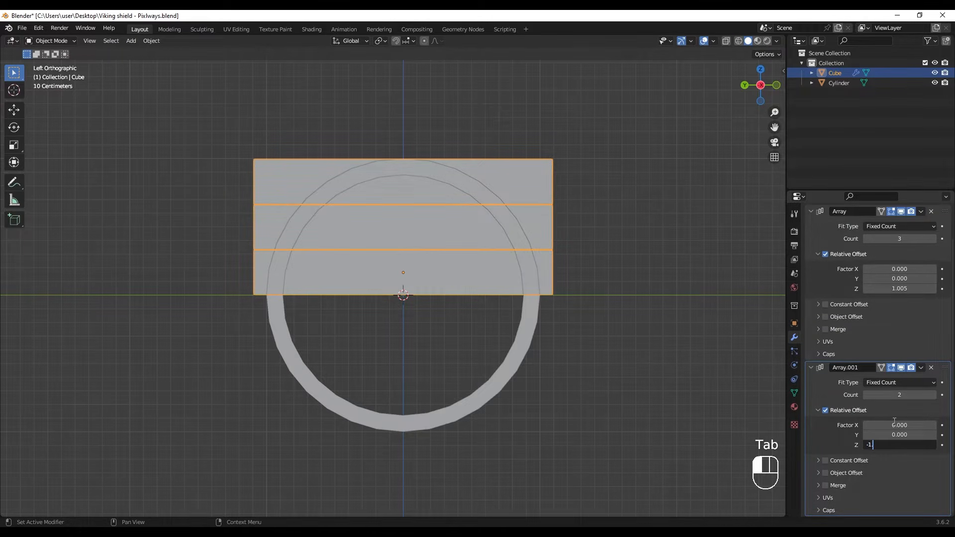
text(005)
key(Return)
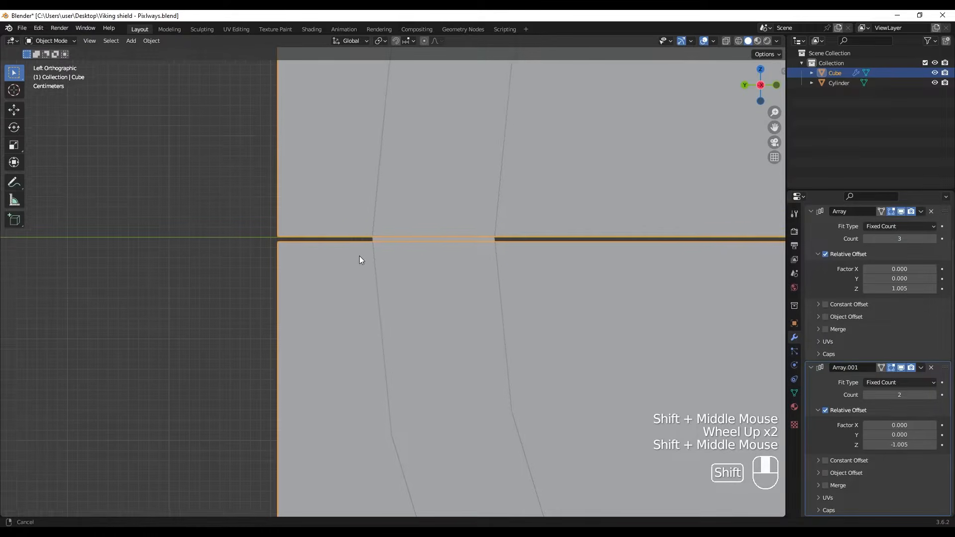
Set the second array's Z offset factor to -1.003 and compare the centre gap with the other plank gaps.
shift+middle_drag(359, 256, 400, 280)
scroll(334, 219, up, 2)
scroll(388, 251, up, 1)
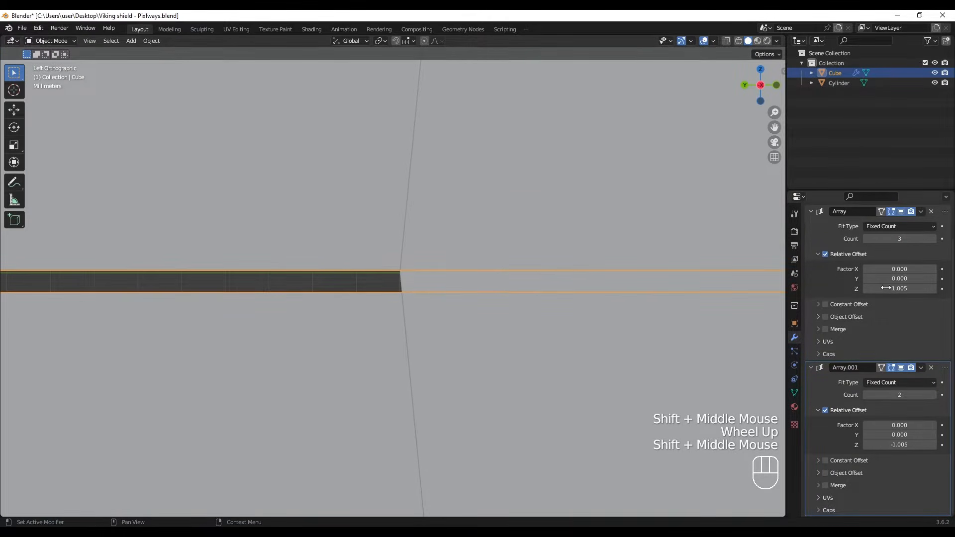
click(899, 443)
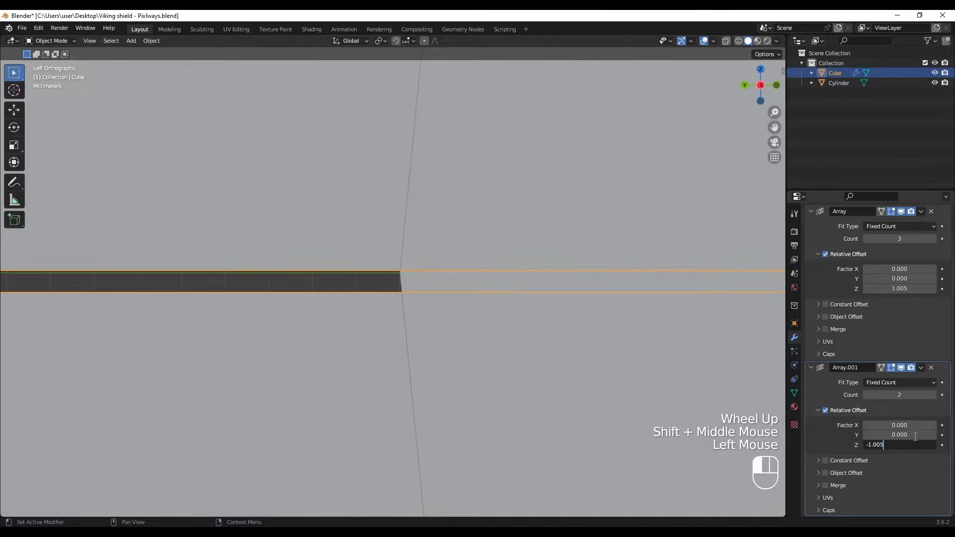
text(-1.002)
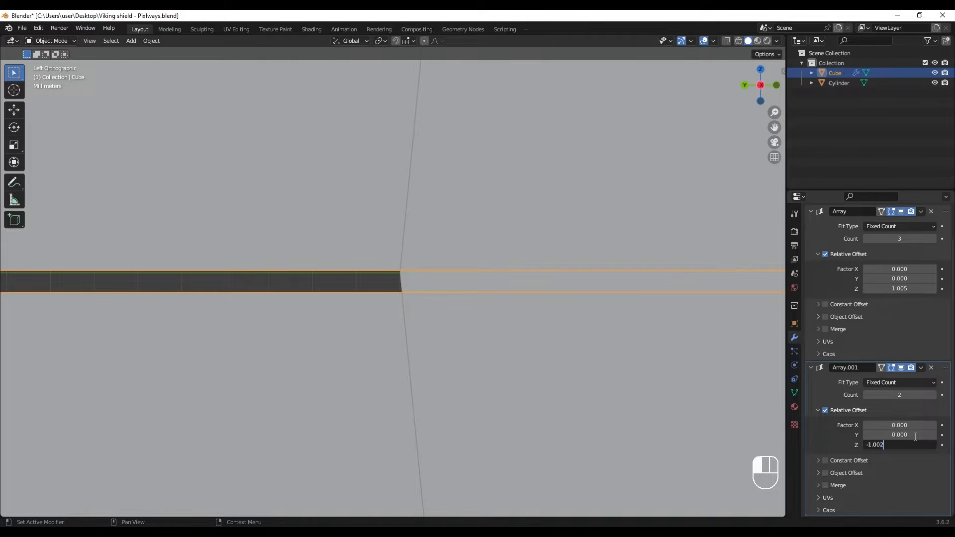
key(BackSpace)
text(3)
key(Return)
scroll(479, 277, down, 4)
shift+middle_drag(479, 276, 395, 374)
scroll(356, 261, up, 3)
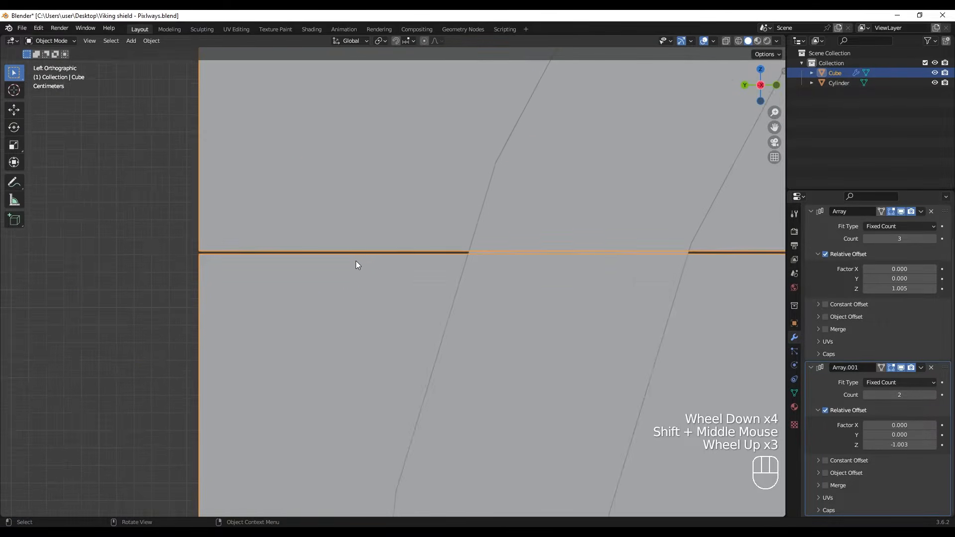
Apply both Array modifiers on the planks.
click(356, 264)
scroll(356, 264, down, 2)
shift+middle_drag(356, 264, 475, 354)
scroll(440, 301, down, 1)
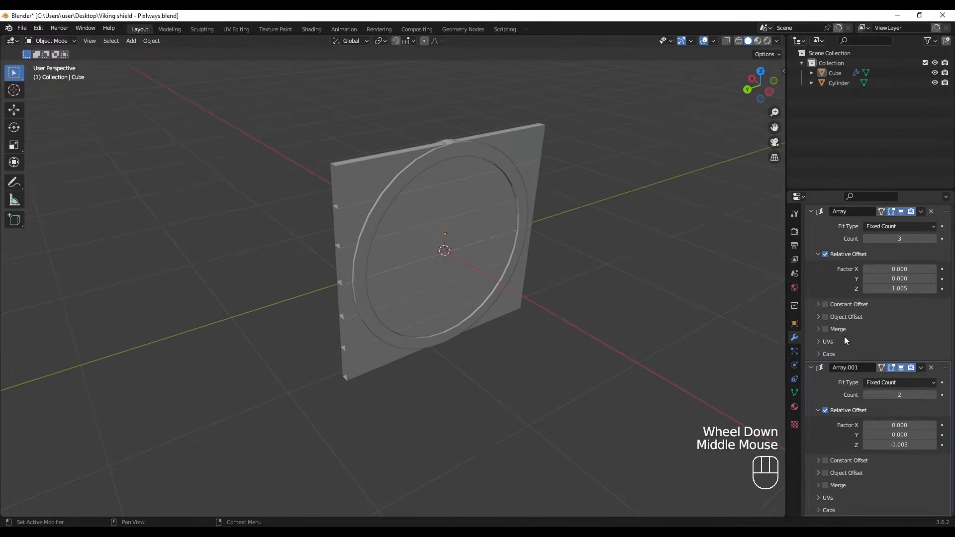
click(921, 212)
click(915, 221)
click(920, 246)
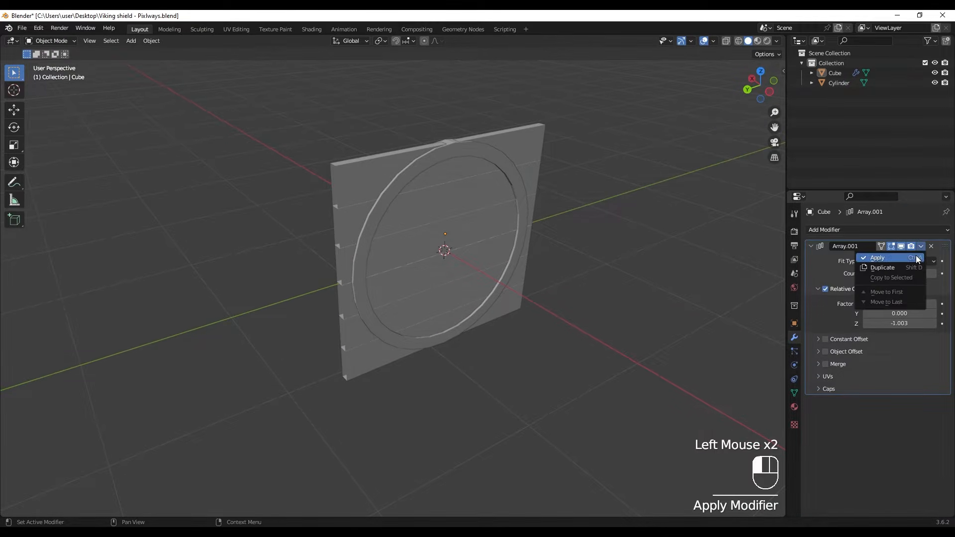
click(915, 255)
Scale the whole plank set up slightly so it extends farther beyond the round rim on every side.
middle_drag(557, 283, 535, 267)
scroll(547, 299, up, 2)
click(499, 287)
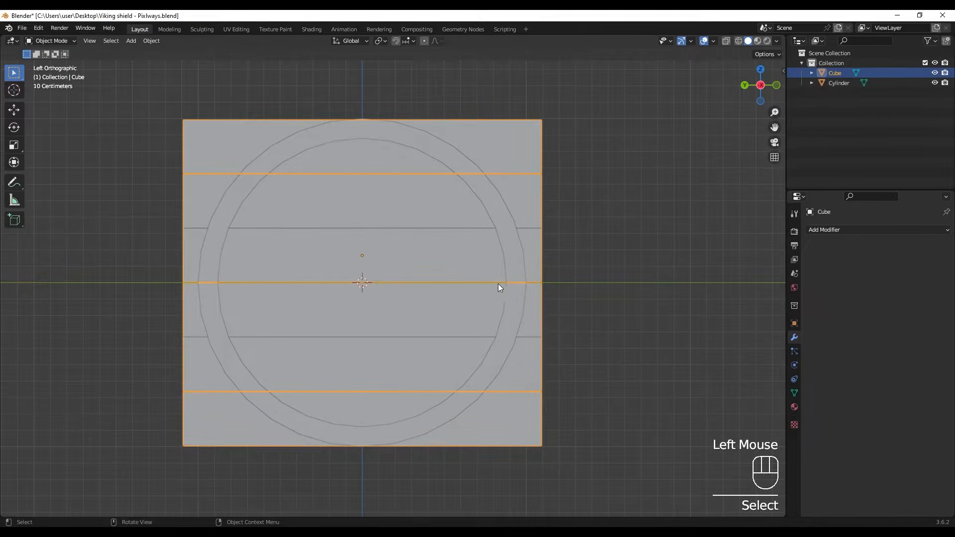
key(s)
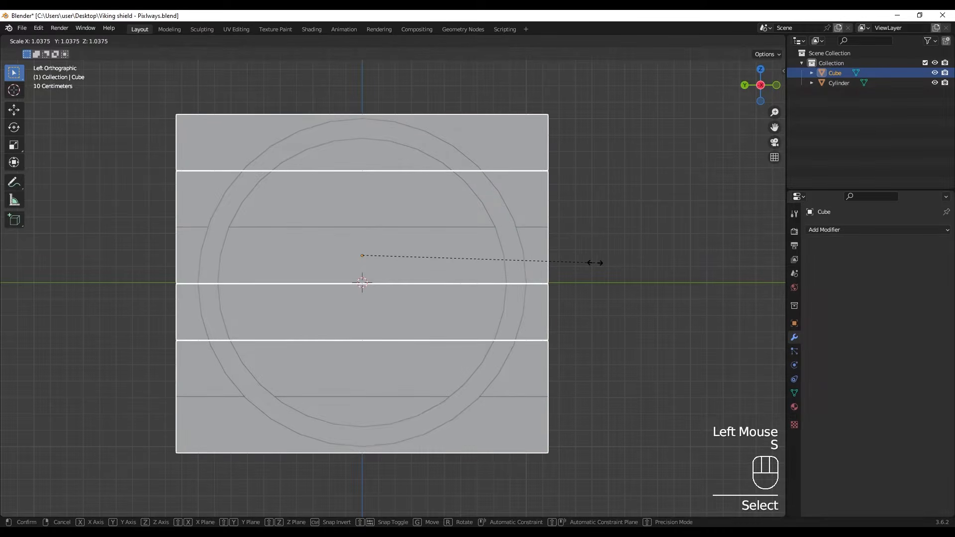
click(600, 262)
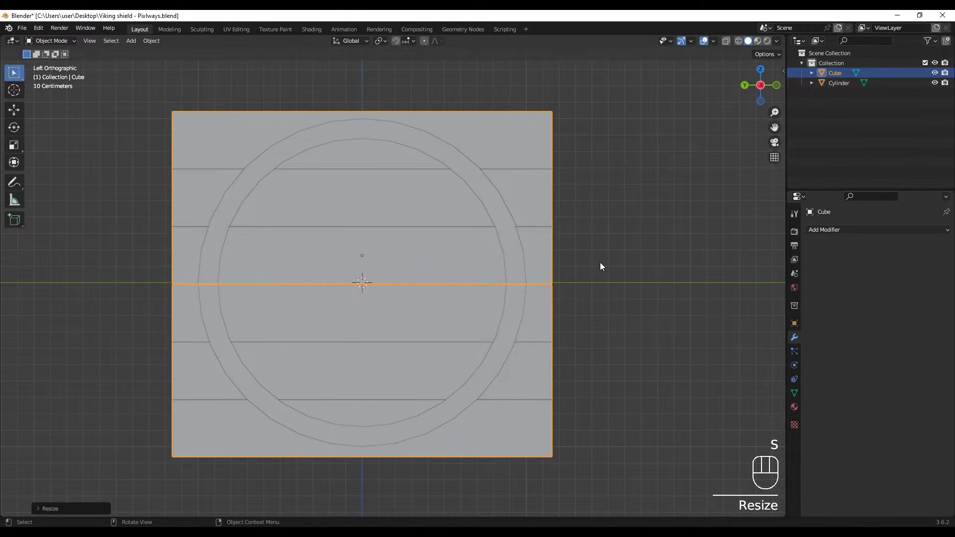
click(582, 305)
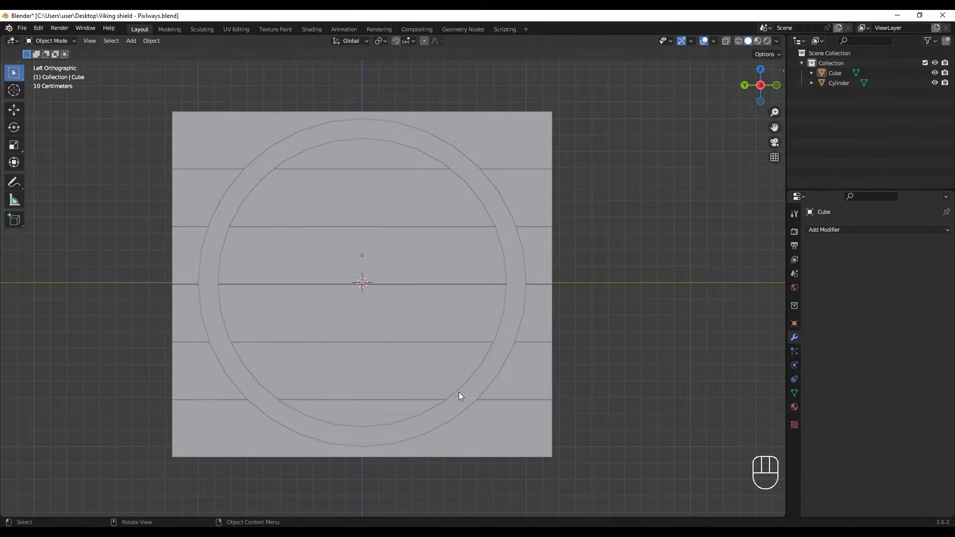
Duplicate the round rim in place and isolate the copy in Local View.
click(485, 372)
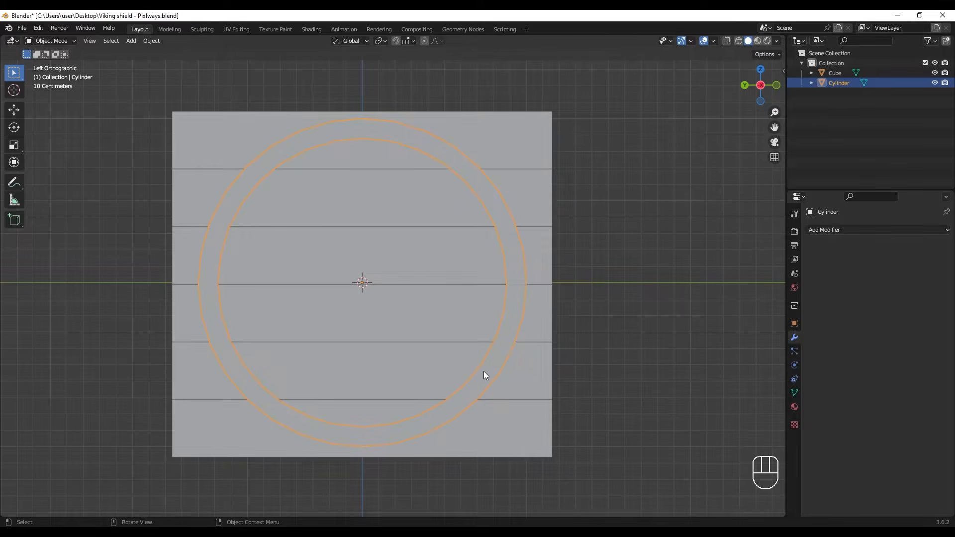
key(shift)
key(shift+d)
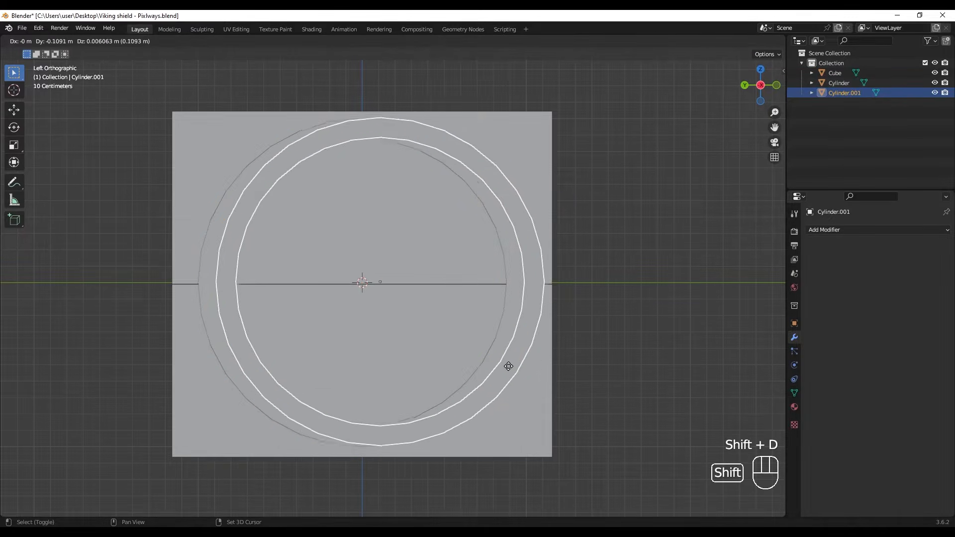
scroll(525, 357, down, 2)
middle_drag(526, 354, 441, 311)
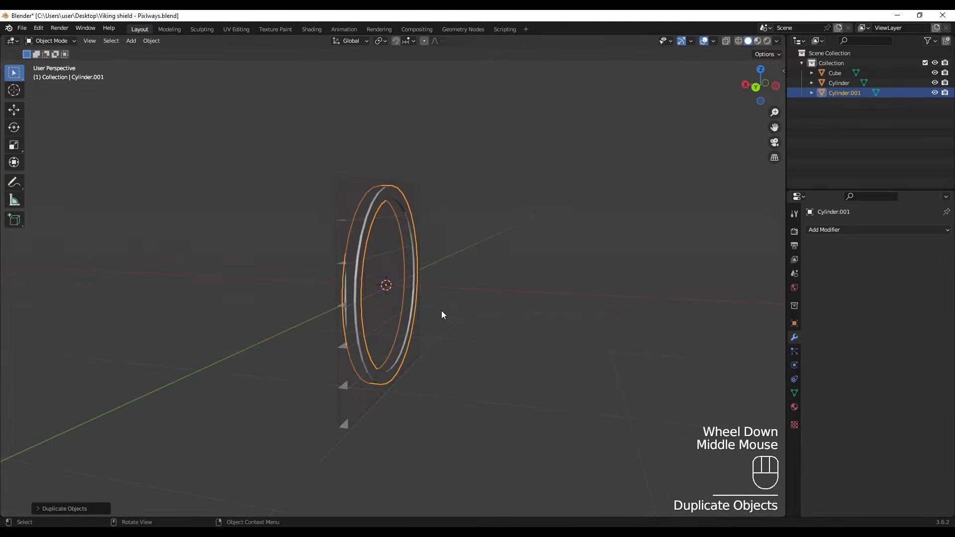
key(slash)
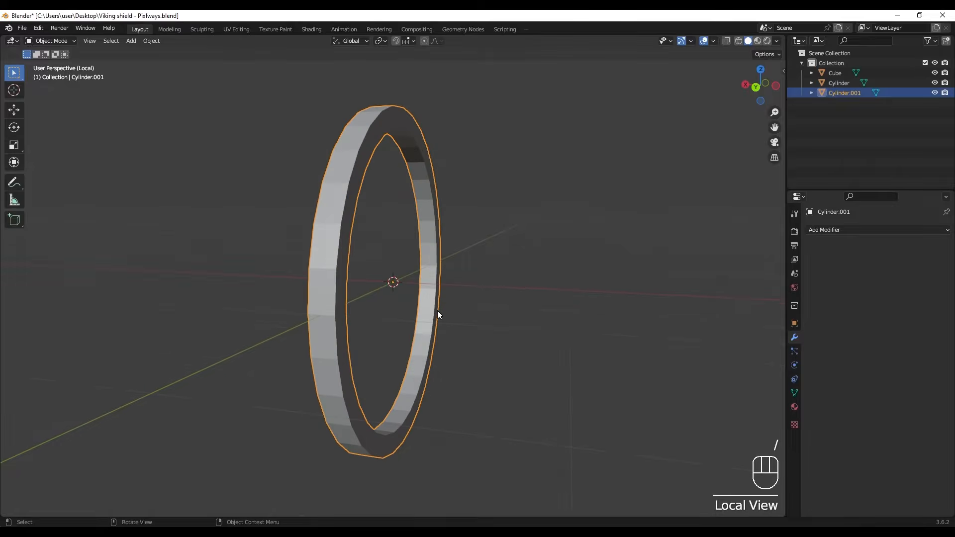
In Edit Mode, scale the copy's outer face loop outward by about 2.7, excluding the X axis, to form a wide disc.
key(Tab)
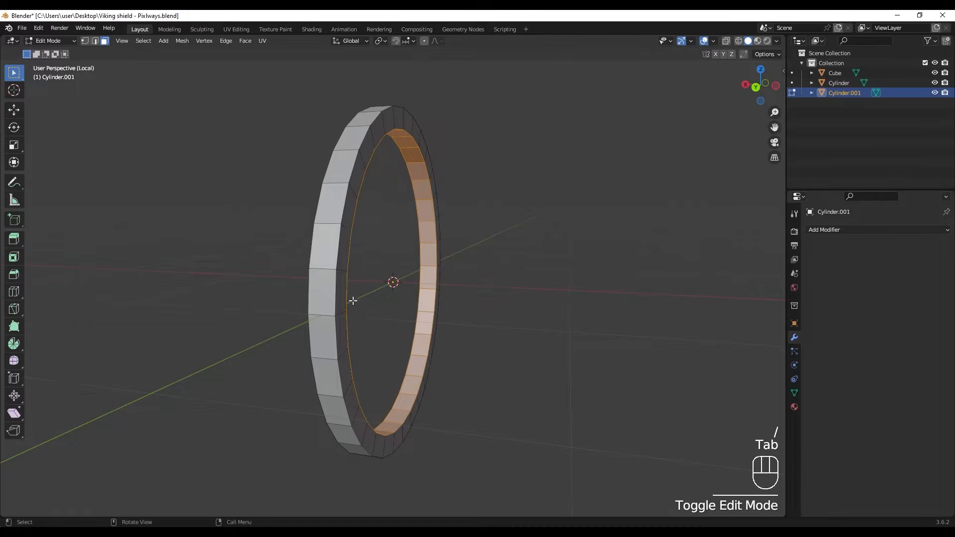
alt+click(316, 268)
scroll(317, 268, down, 1)
middle_drag(316, 268, 367, 285)
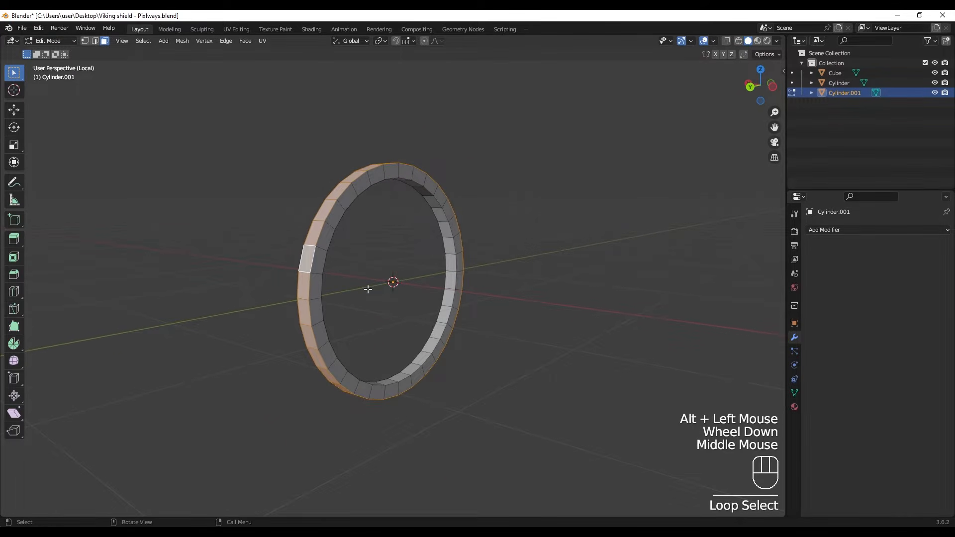
key(s)
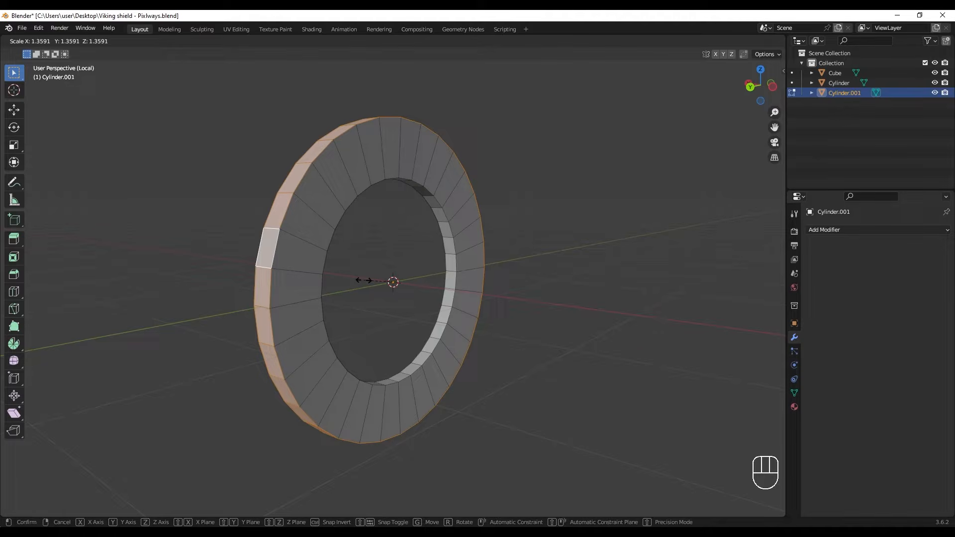
key(shift+x)
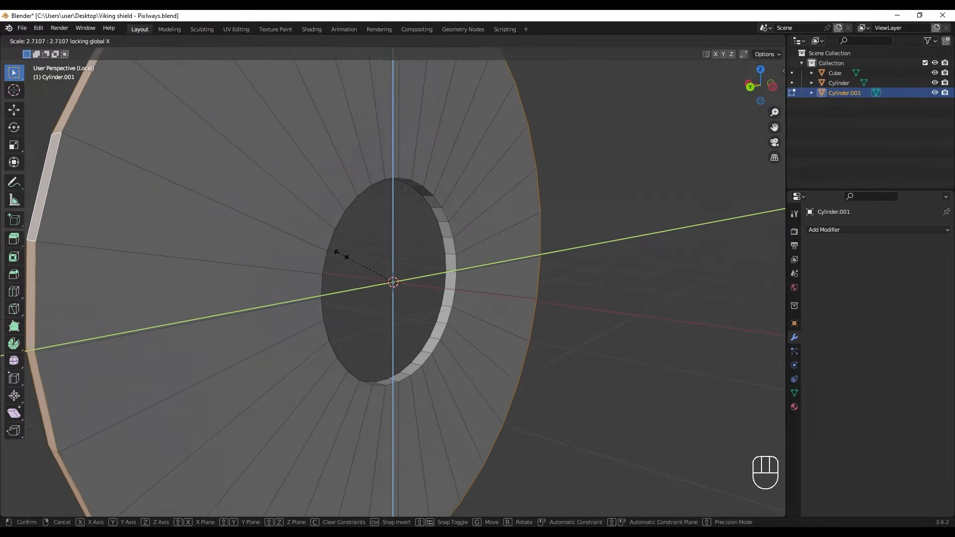
click(341, 258)
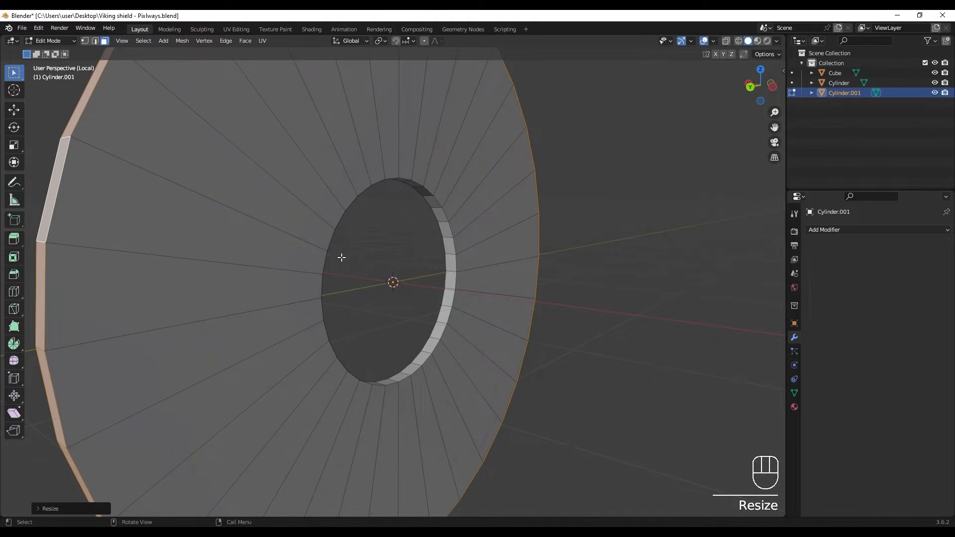
Leave Local View, thicken the entire ring copy along X by a factor of about 7.4, and return to Object Mode.
key(KP_Divide)
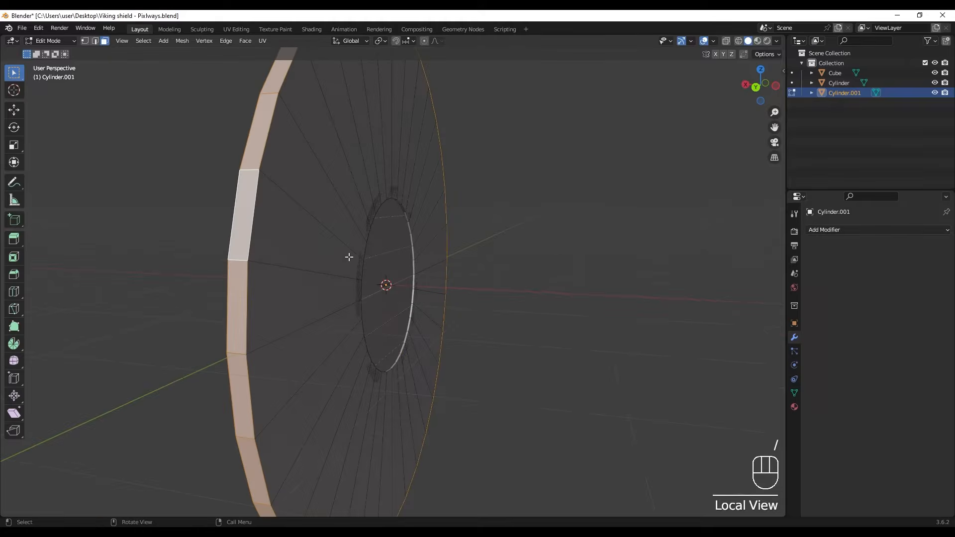
mouse_move(525, 320)
middle_down()
mouse_move(488, 316)
mouse_move(509, 326)
middle_up()
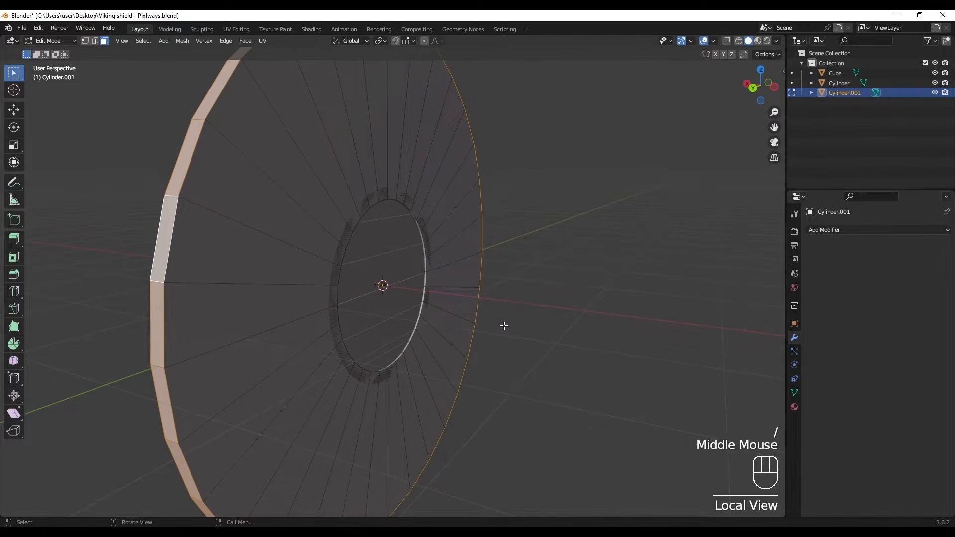
key(a)
key(s)
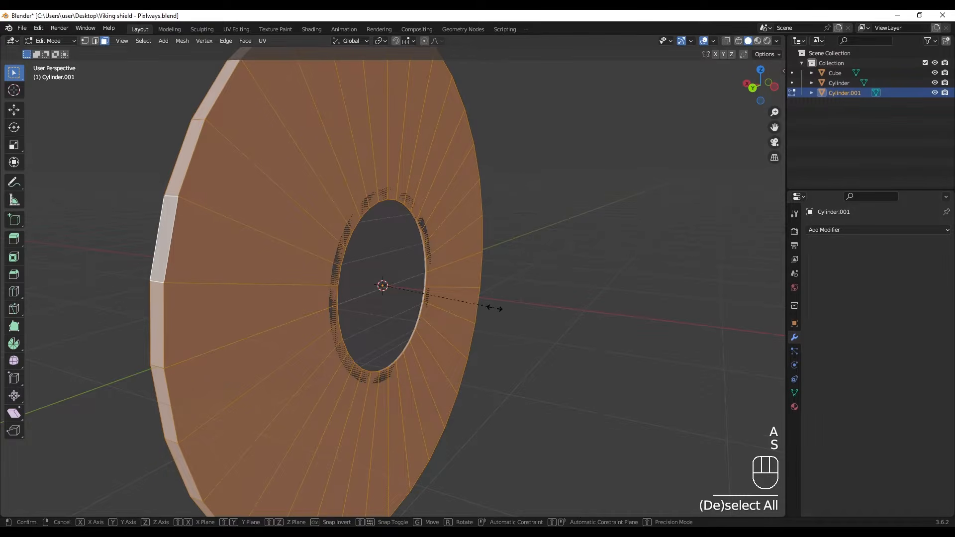
key(x)
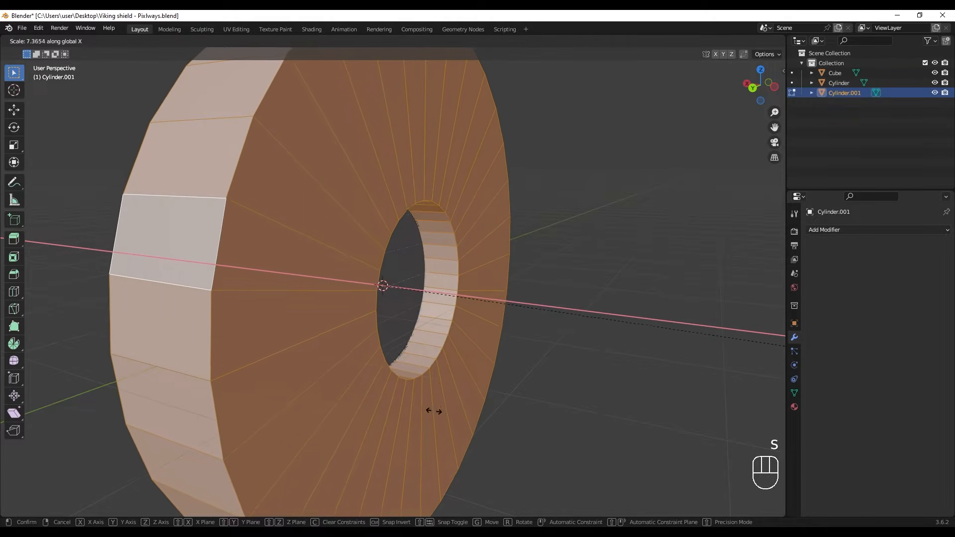
click(442, 411)
middle_drag(466, 375, 602, 351)
key(Tab)
click(669, 344)
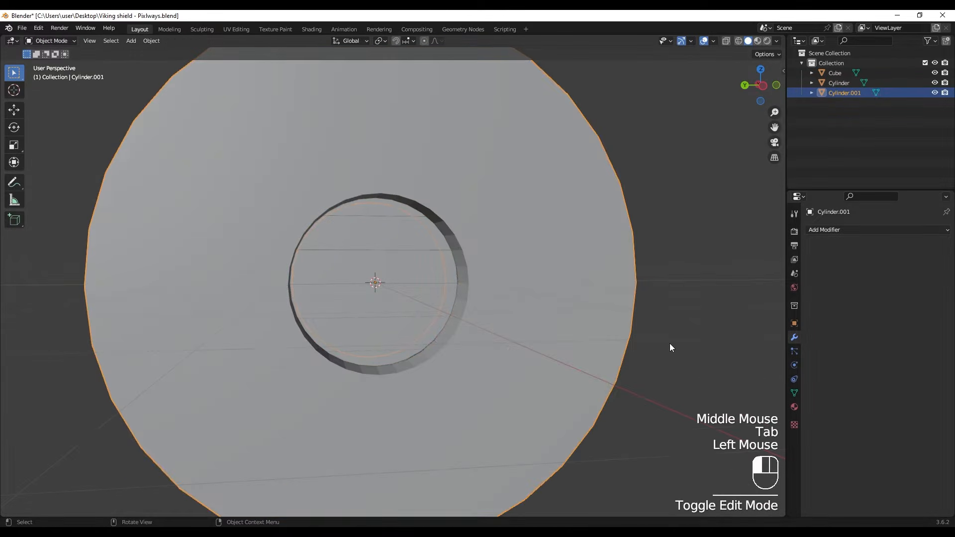
Add a Boolean modifier to the planks in Difference mode with the enlarged ring copy, Cylinder.001, as its object.
click(380, 277)
middle_drag(380, 277, 450, 291)
key(g)
right_click(396, 290)
scroll(445, 290, up, 1)
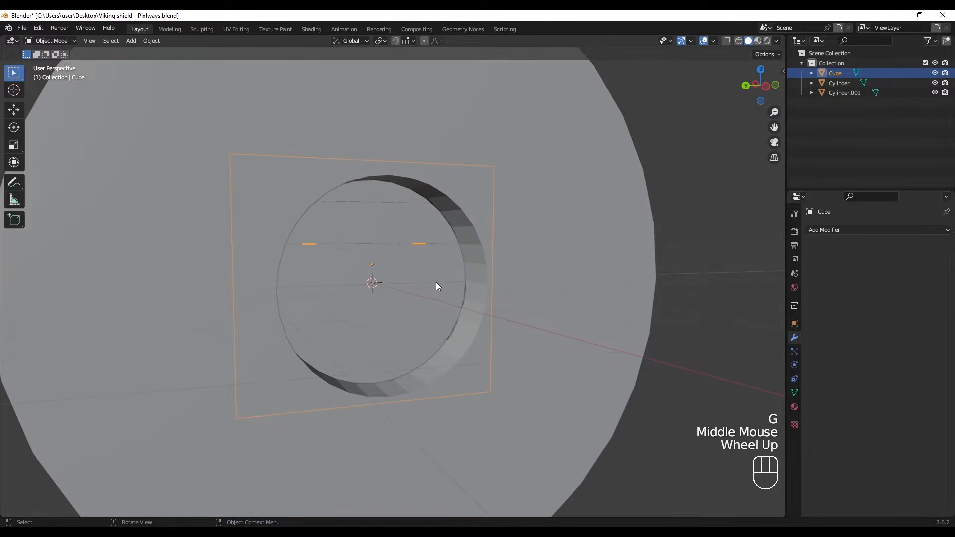
click(833, 232)
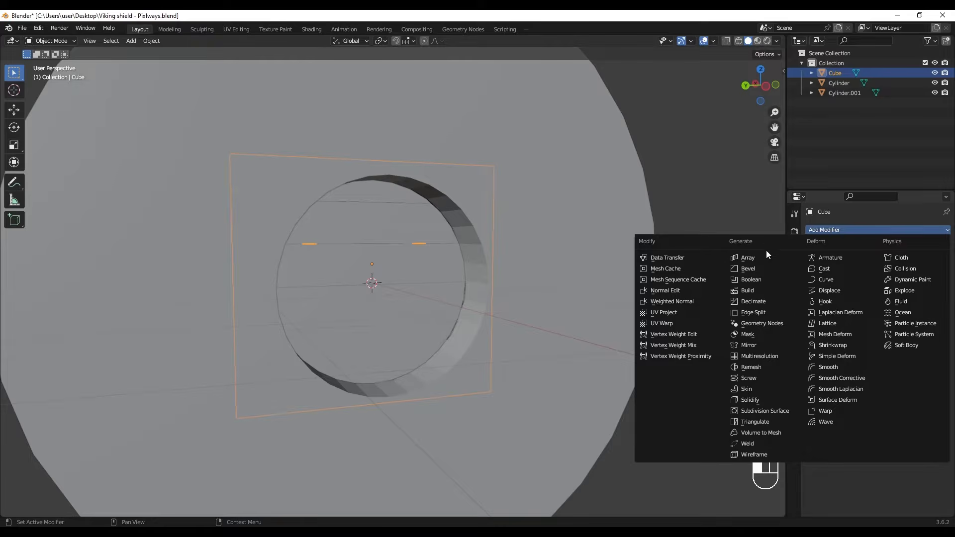
click(756, 281)
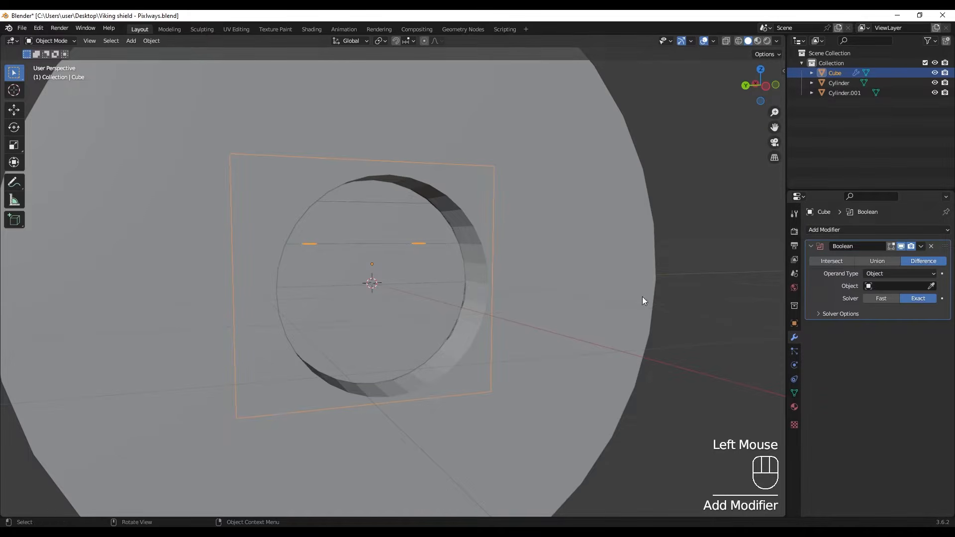
click(932, 287)
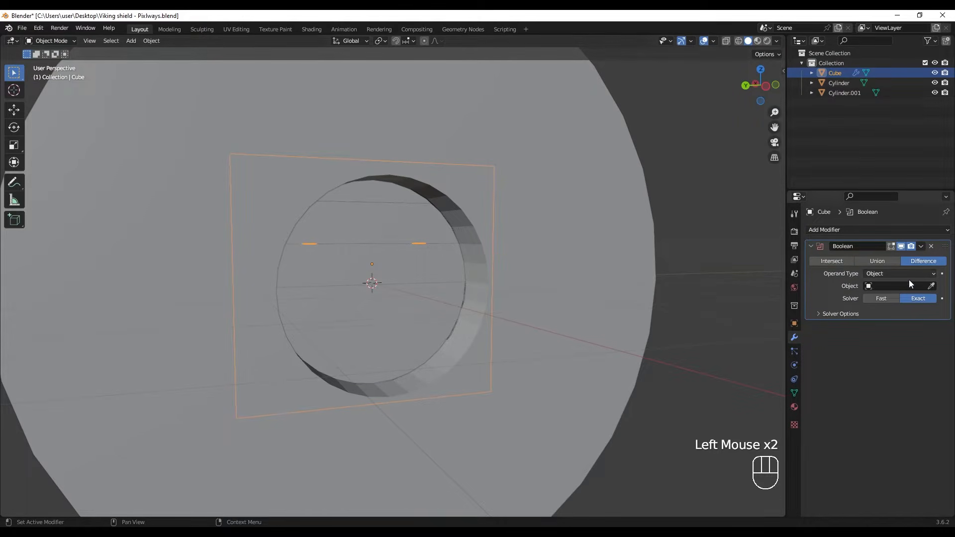
click(931, 286)
click(596, 205)
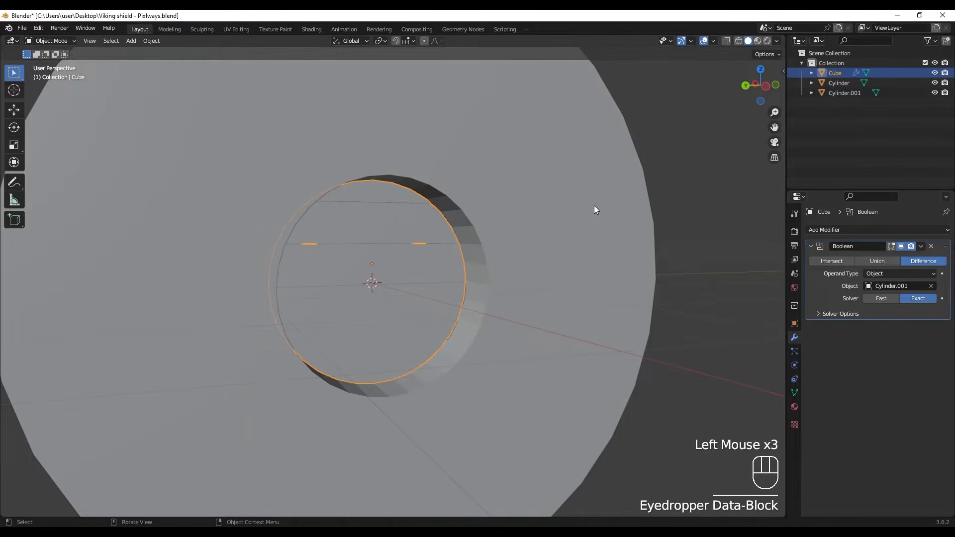
middle_drag(595, 206, 537, 239)
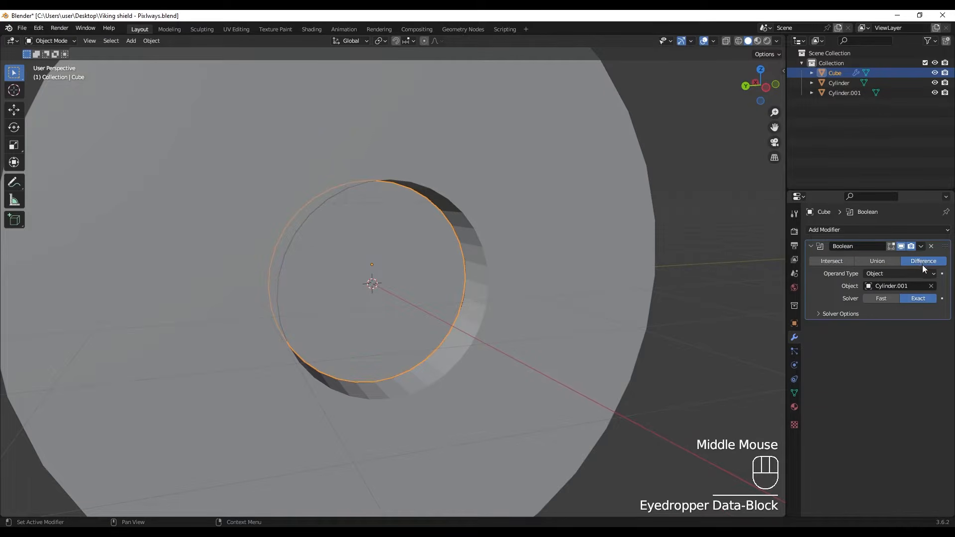
Apply the Boolean modifier on the planks and delete the enlarged ring cutter.
click(921, 247)
click(877, 258)
click(646, 278)
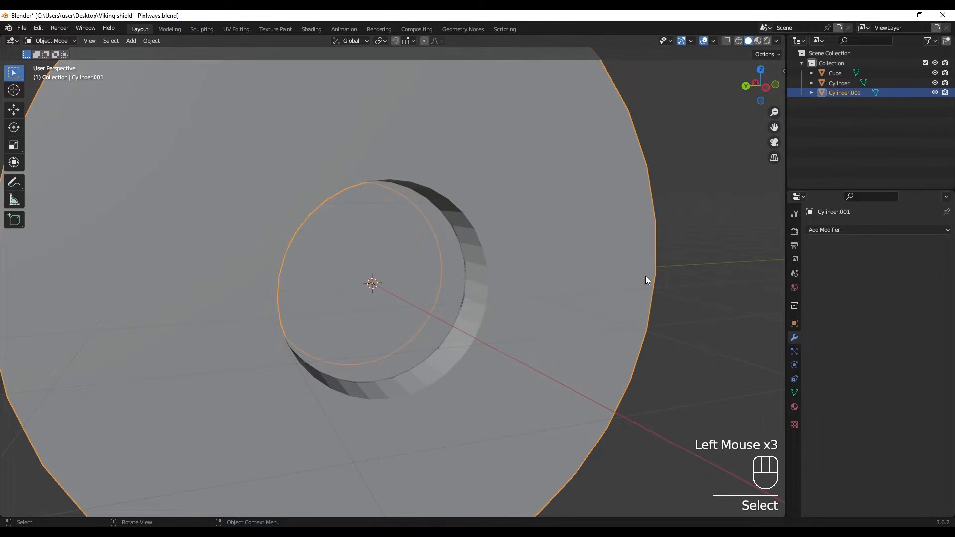
key(Delete)
scroll(512, 308, up, 2)
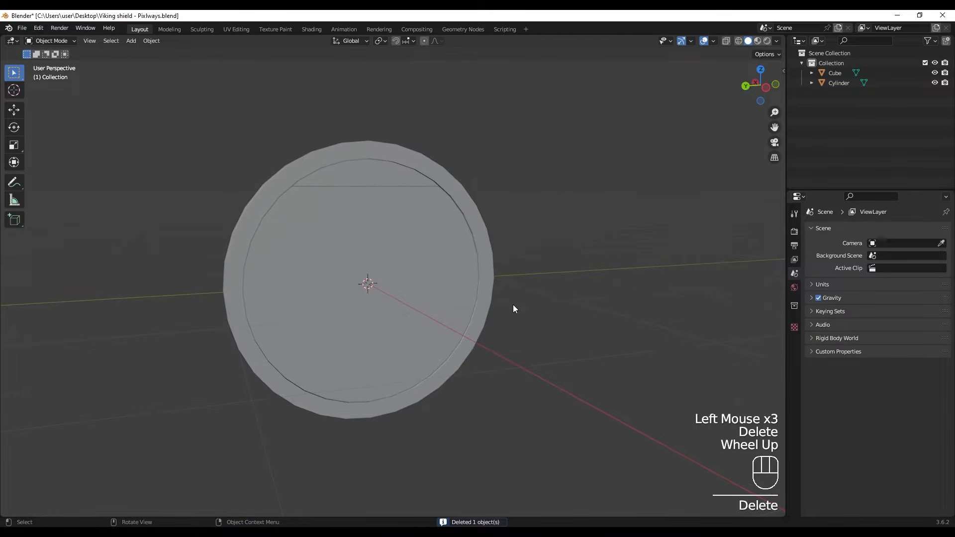
Isolate the trimmed planks in Local View, enter Edit Mode and display them as wireframe from the back.
click(468, 291)
mouse_move(513, 309)
middle_down()
mouse_move(418, 292)
mouse_move(329, 232)
mouse_move(388, 230)
mouse_move(431, 246)
mouse_move(416, 235)
middle_up()
key(slash)
key(Tab)
shift+middle_drag(415, 234, 418, 247)
key(z)
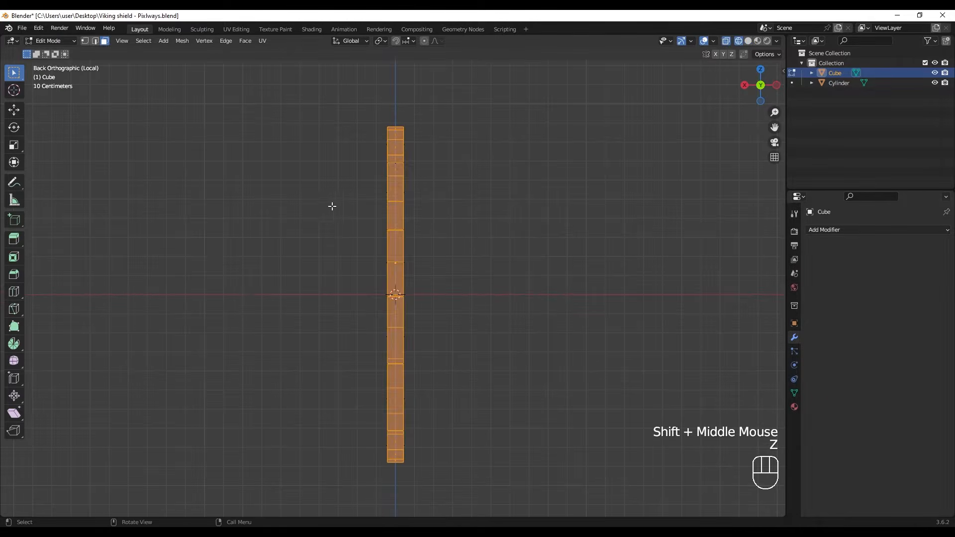
In face select mode, select the curved outer edge faces of the topmost plank and delete them.
scroll(333, 206, up, 2)
shift+middle_drag(457, 123, 458, 210)
key(3)
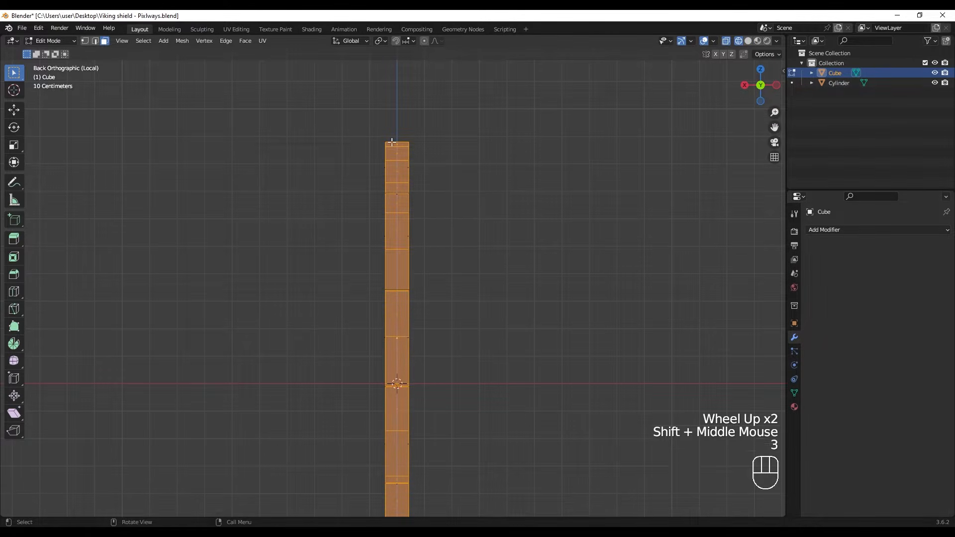
drag(390, 130, 393, 143)
drag(400, 184, 401, 185)
middle_drag(401, 185, 447, 214)
key(x)
click(448, 212)
click(448, 211)
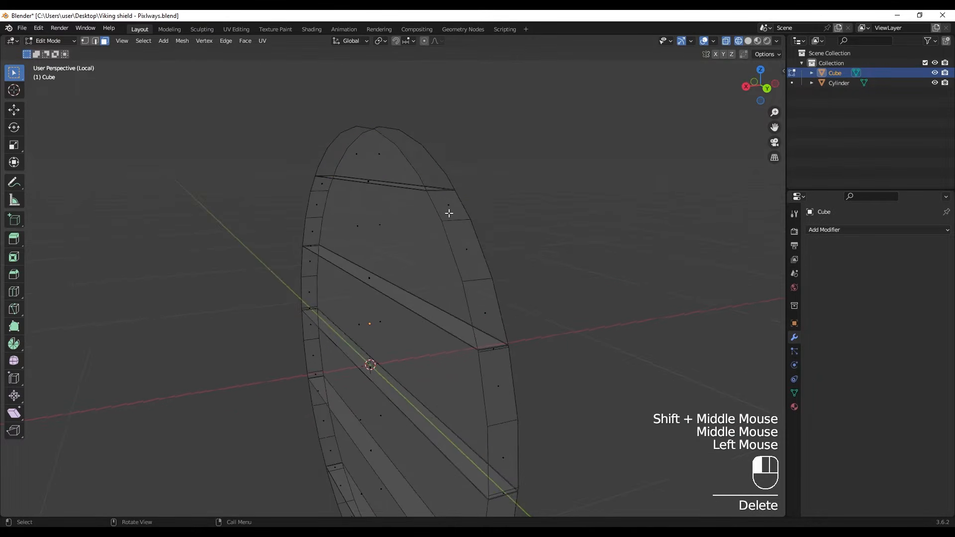
Select the outer edge faces at one end of the second plank from the top and delete them.
shift+click(481, 314)
shift+click(468, 261)
scroll(468, 261, down, 1)
middle_drag(468, 261, 428, 269)
key(x)
click(469, 313)
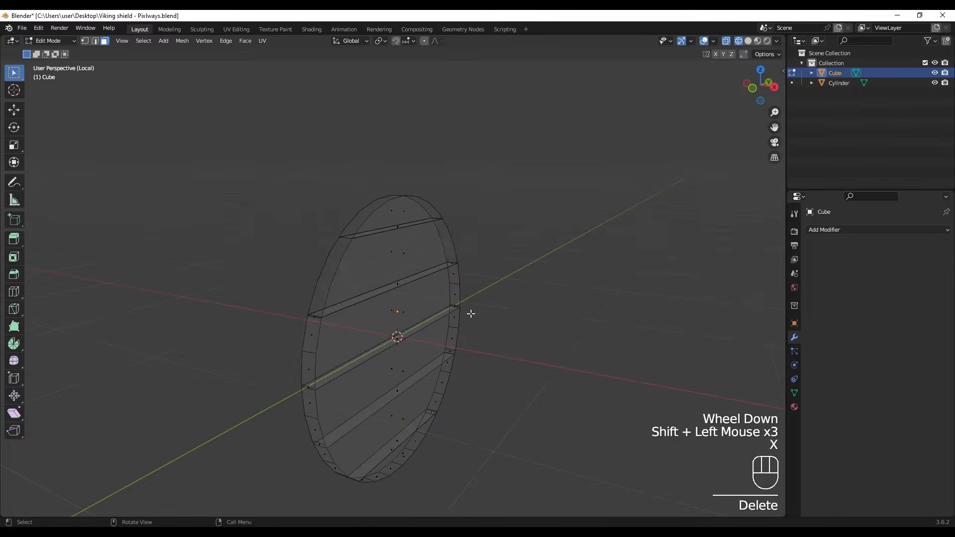
Box-select the curved outer edge faces of the lower planks and delete them.
scroll(469, 314, up, 2)
click(766, 88)
drag(384, 254, 370, 344)
key(x)
click(371, 348)
scroll(371, 348, up, 2)
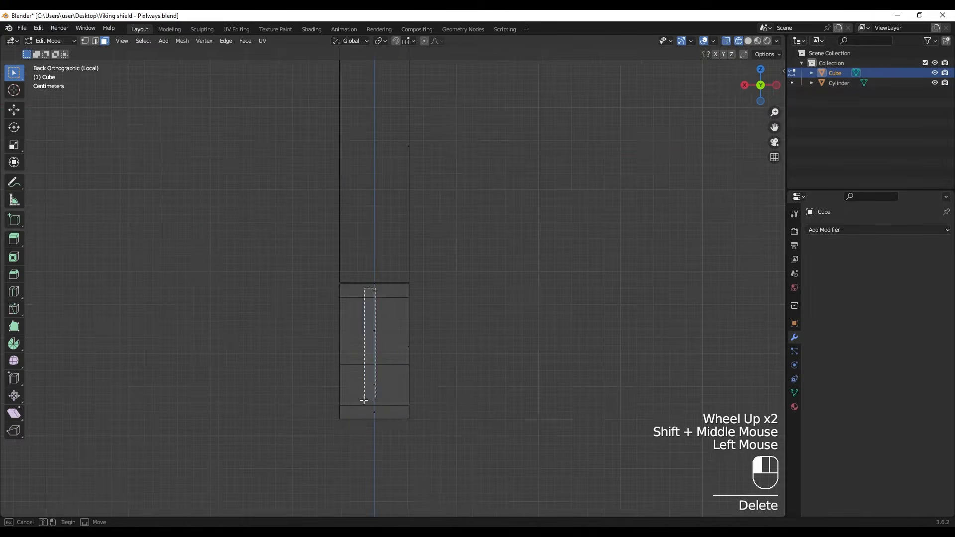
Switch the viewport back to solid shading and examine the open outer edges of the planks.
scroll(458, 322, down, 1)
middle_drag(371, 348, 398, 298)
mouse_move(398, 299)
ctrl+middle_down()
mouse_move(314, 267)
mouse_move(352, 237)
ctrl+middle_up()
mouse_move(351, 238)
shift+middle_down()
mouse_move(396, 226)
mouse_move(399, 292)
mouse_move(509, 277)
shift+middle_up()
scroll(396, 225, down, 1)
key(z)
scroll(334, 208, up, 2)
mouse_move(334, 208)
shift+middle_down()
mouse_move(397, 255)
mouse_move(383, 249)
shift+middle_up()
scroll(397, 255, down, 1)
middle_drag(383, 249, 343, 254)
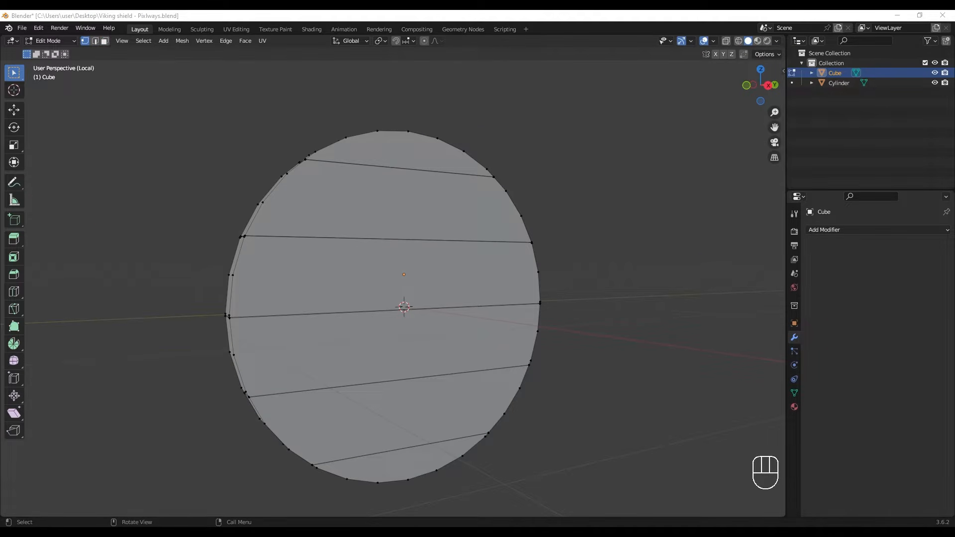
Dissolve the two extra rim vertices just below a plank seam at one end of the upper planks.
shift+middle_drag(267, 238, 458, 186)
ctrl+middle_drag(388, 215, 411, 229)
click(341, 261)
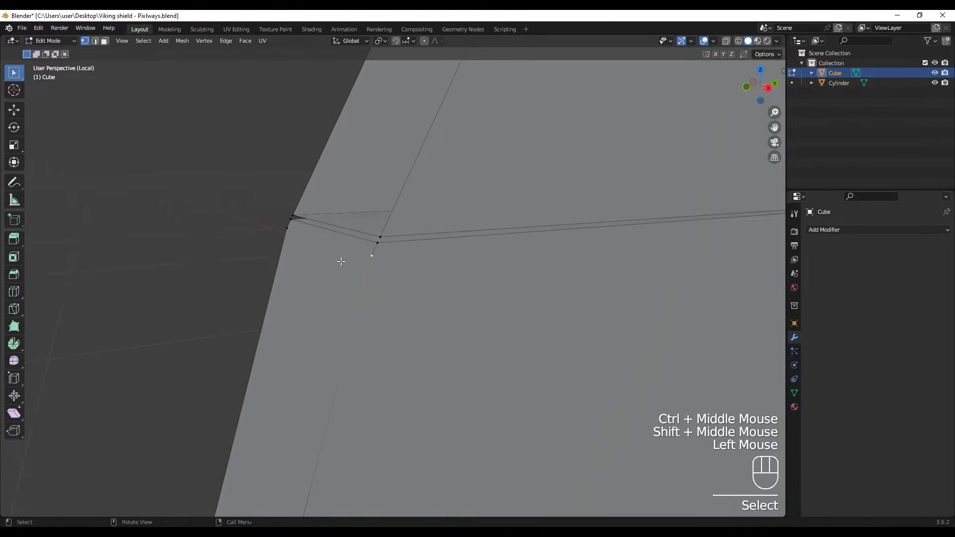
shift+click(288, 227)
key(x)
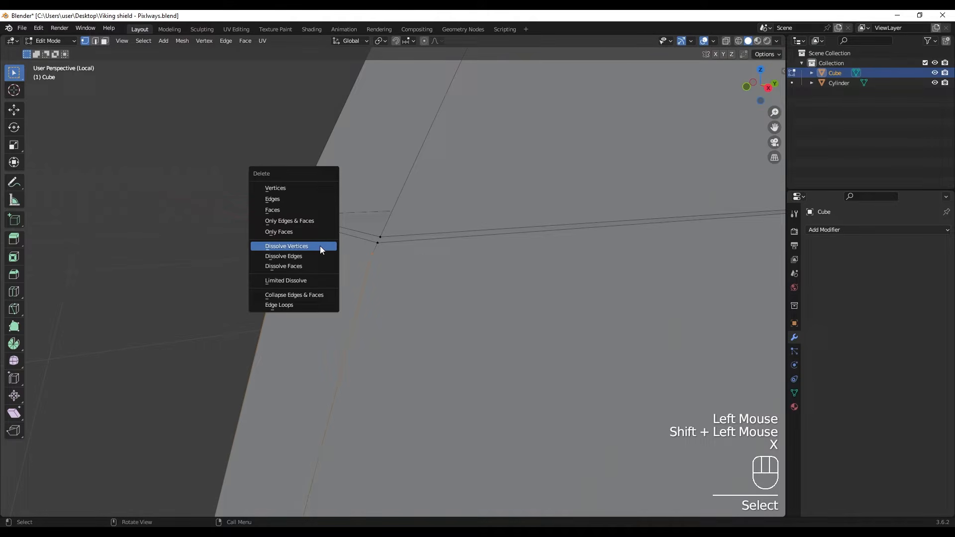
click(319, 246)
Dissolve the pair of surplus rim vertices beside the middle plank seam on the same side of the shield.
scroll(412, 251, down, 2)
shift+middle_drag(413, 252, 347, 232)
click(345, 231)
shift+click(296, 218)
key(x)
click(326, 223)
scroll(382, 304, down, 1)
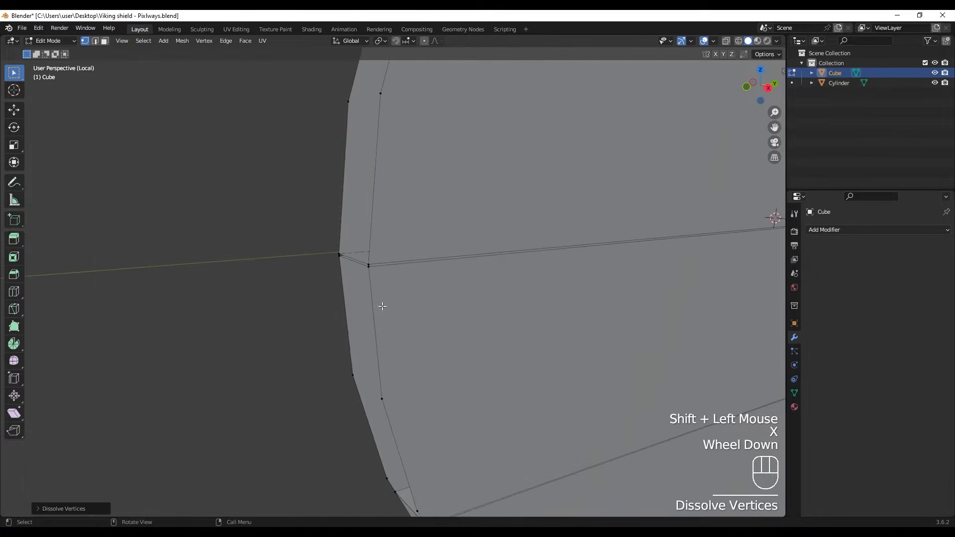
Dissolve the two surplus rim vertices beside the next seam below the middle one on that side.
shift+middle_drag(382, 304, 347, 81)
middle_drag(371, 251, 410, 281)
click(366, 252)
shift+click(340, 256)
key(x)
click(343, 255)
scroll(348, 257, down, 2)
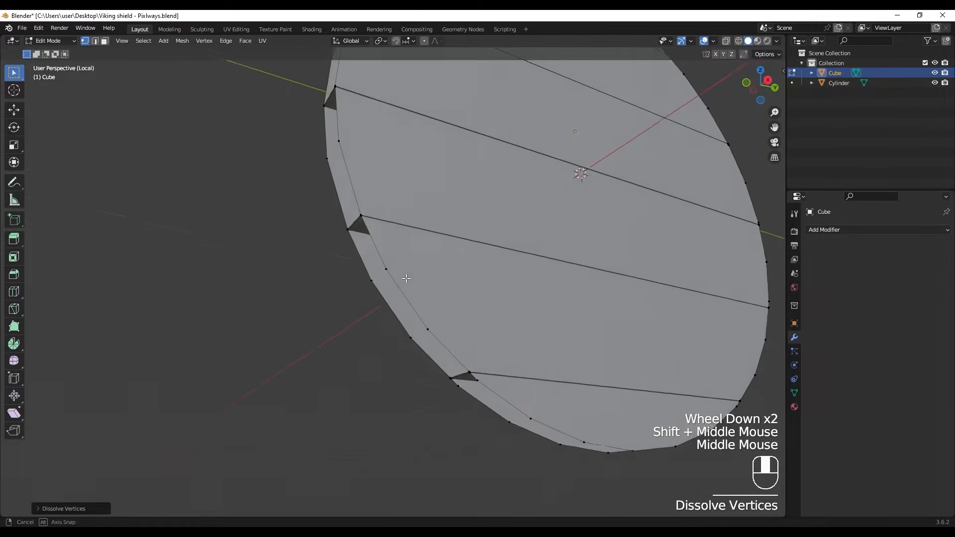
Dissolve the extra front and back rim vertices just below the lowest plank seam on that side.
shift+middle_drag(447, 341, 396, 255)
ctrl+middle_drag(401, 289, 410, 224)
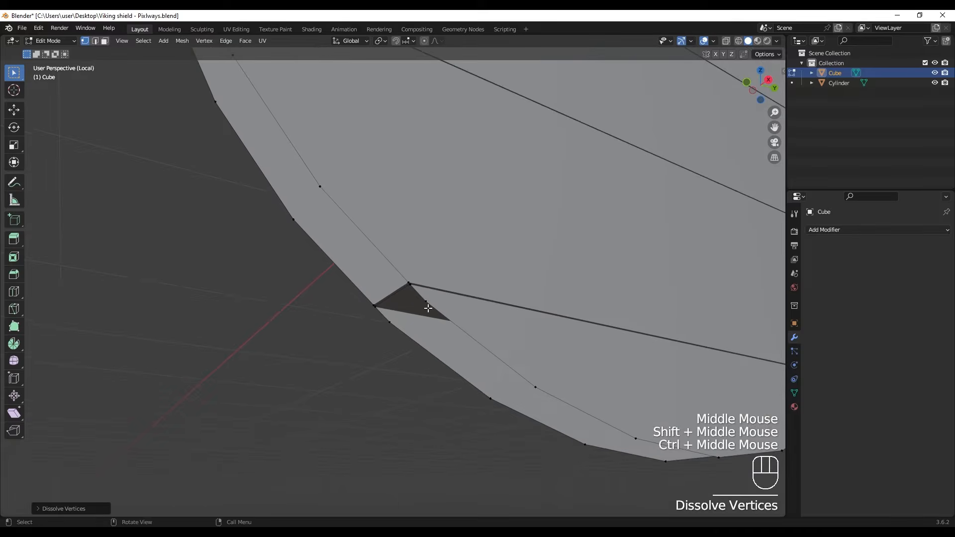
click(429, 306)
shift+click(398, 322)
key(x)
click(398, 323)
scroll(398, 322, down, 2)
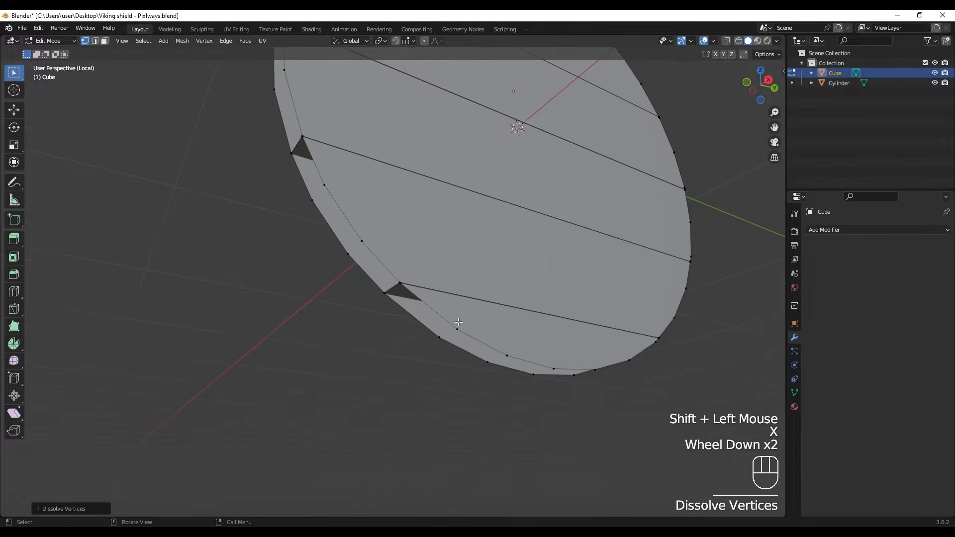
On the opposite side of the shield, dissolve a pair of surplus rim vertices beside a plank seam.
shift+middle_drag(487, 254, 398, 259)
scroll(454, 322, up, 1)
scroll(473, 326, down, 2)
scroll(398, 259, down, 10)
click(400, 339)
shift+click(436, 329)
key(x)
click(435, 329)
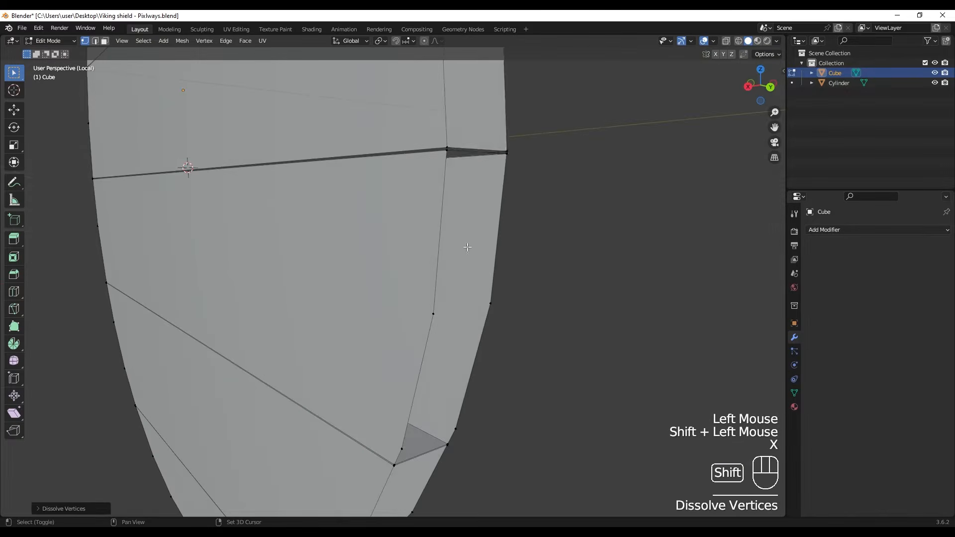
Dissolve the remaining pair of surplus vertices beside the lower seam on the opposite rim.
middle_drag(469, 246, 452, 313)
click(408, 258)
shift+click(479, 259)
key(x)
click(479, 260)
middle_drag(450, 249, 477, 149)
shift+middle_drag(477, 150, 477, 78)
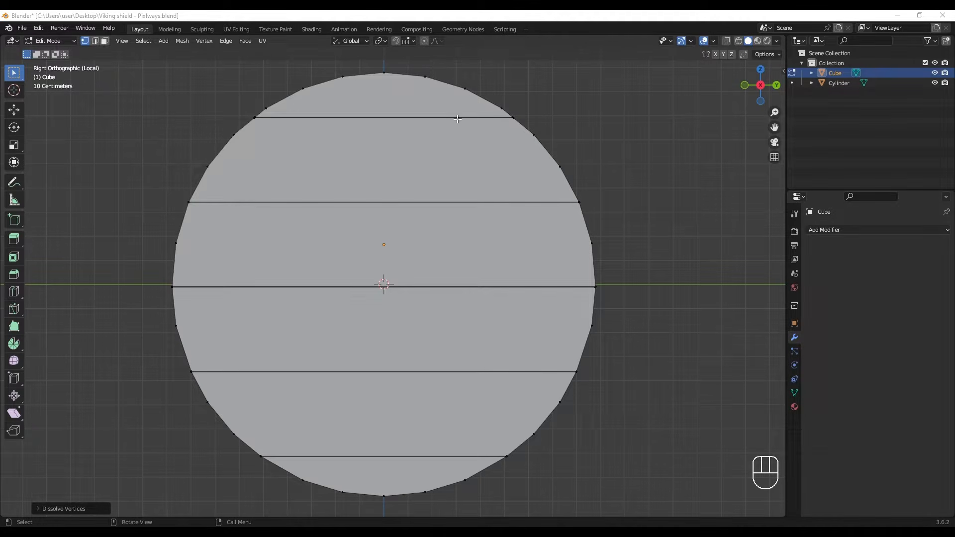
In the right orthographic view, knife a cut-through horizontal line across the topmost plank between its two matching upper rim vertices.
click(550, 102)
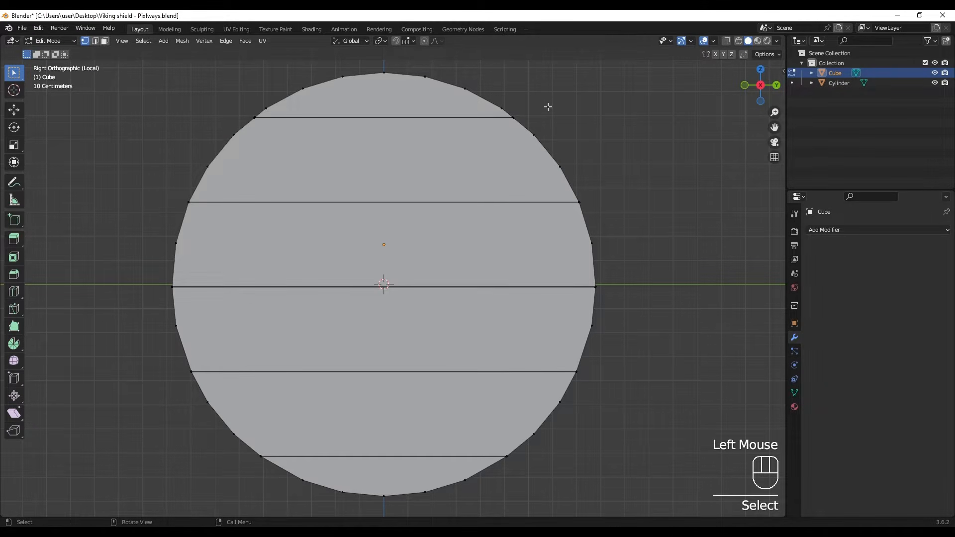
key(k)
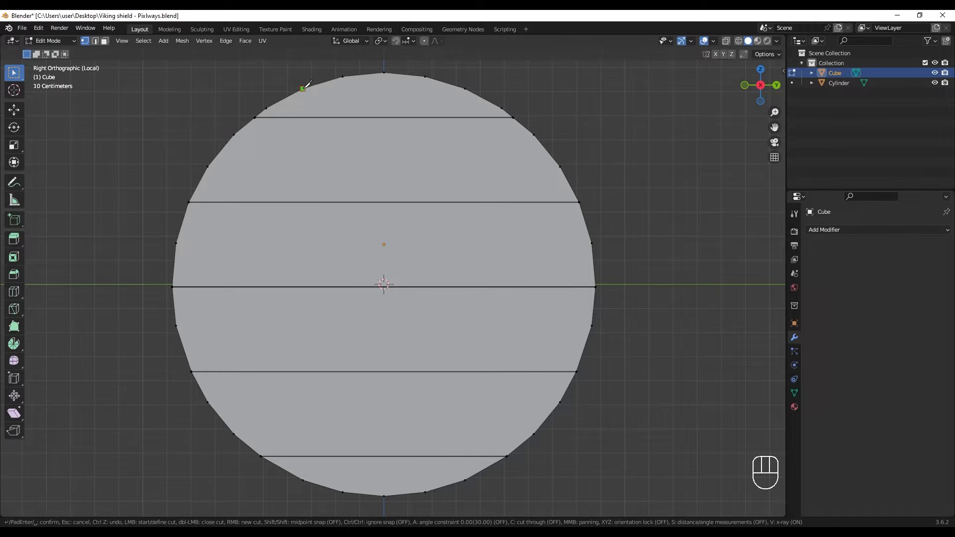
key(c)
key(c)
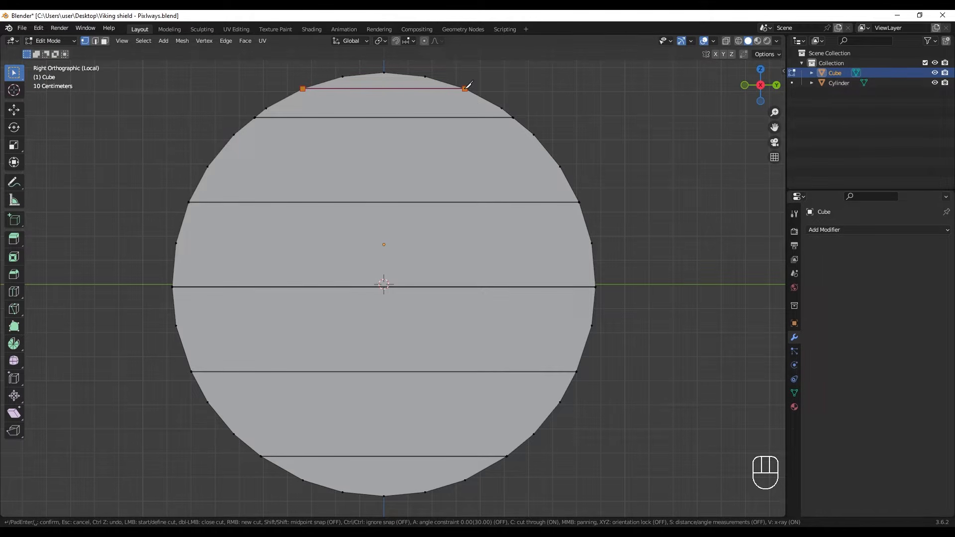
shift+middle_drag(525, 98, 444, 145)
scroll(448, 166, up, 2)
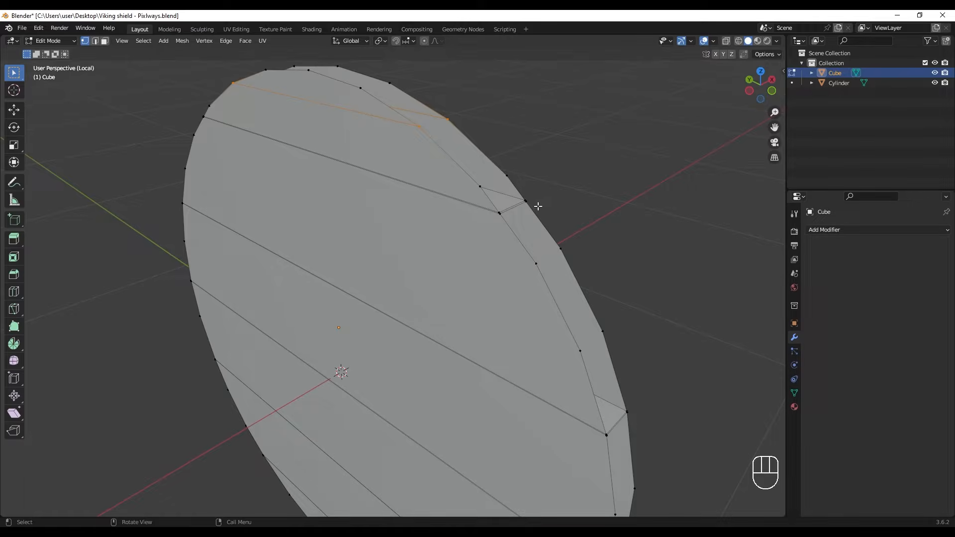
Knife a second cut-through horizontal line across the topmost plank, joining the rim vertices just above its lower seam.
key(k)
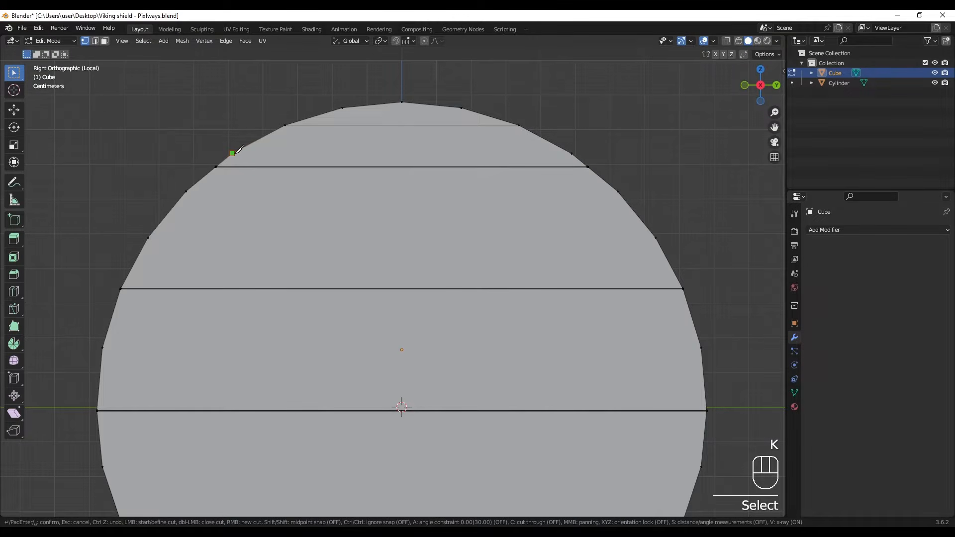
click(242, 151)
key(c)
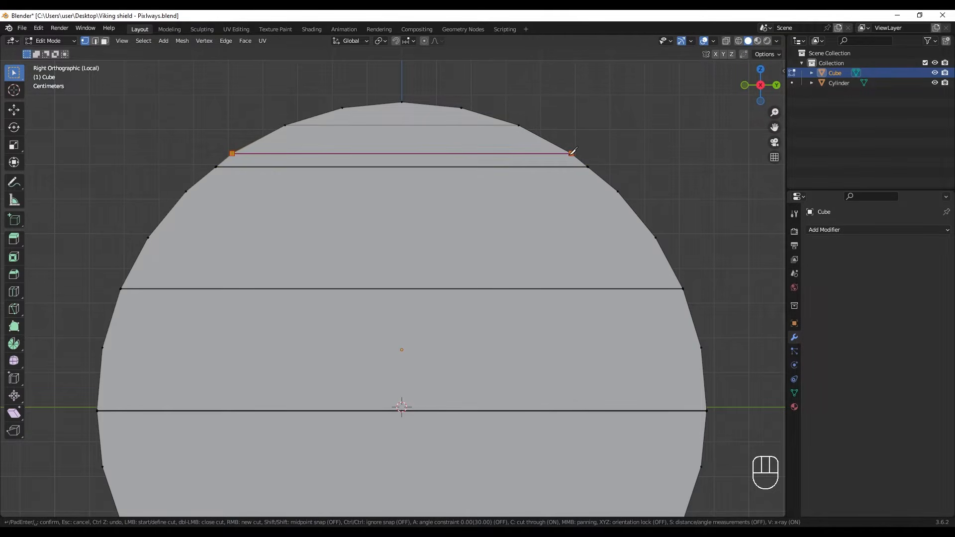
key(Return)
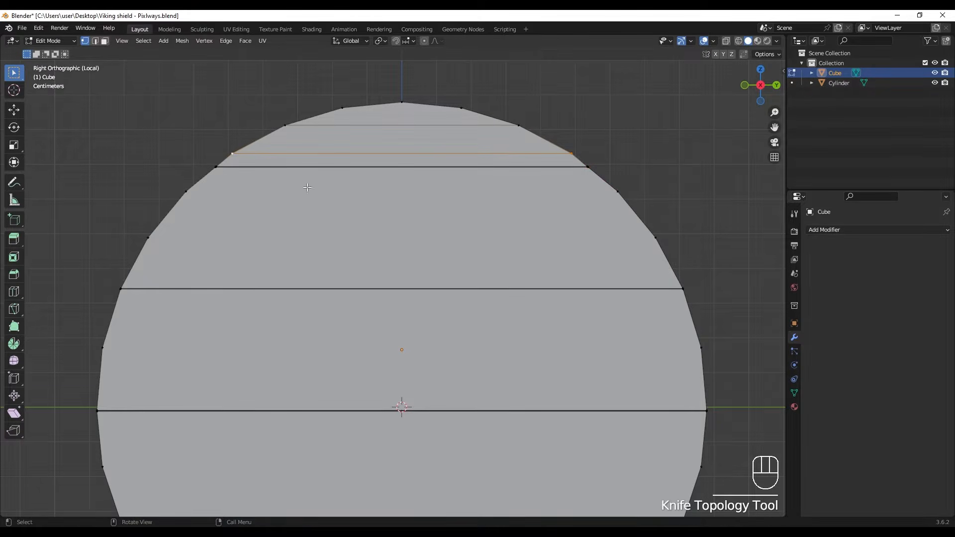
With cut-through enabled, knife two horizontal lines across the second plank between its matching rim vertices.
shift+middle_drag(308, 187, 278, 195)
scroll(280, 198, down, 2)
shift+middle_drag(281, 204, 282, 210)
scroll(294, 246, up, 1)
key(k)
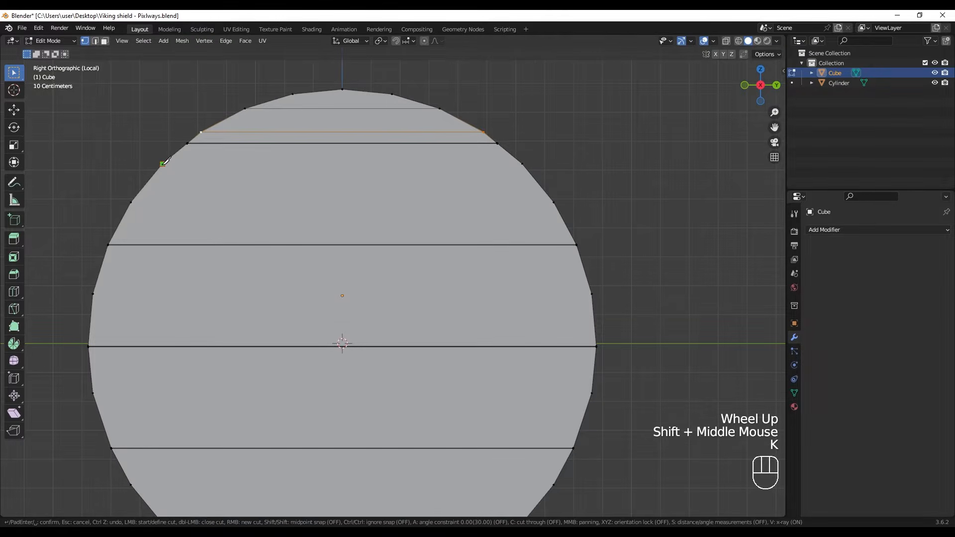
click(162, 164)
key(c)
click(147, 160)
shift+middle_drag(576, 201, 600, 135)
click(570, 160)
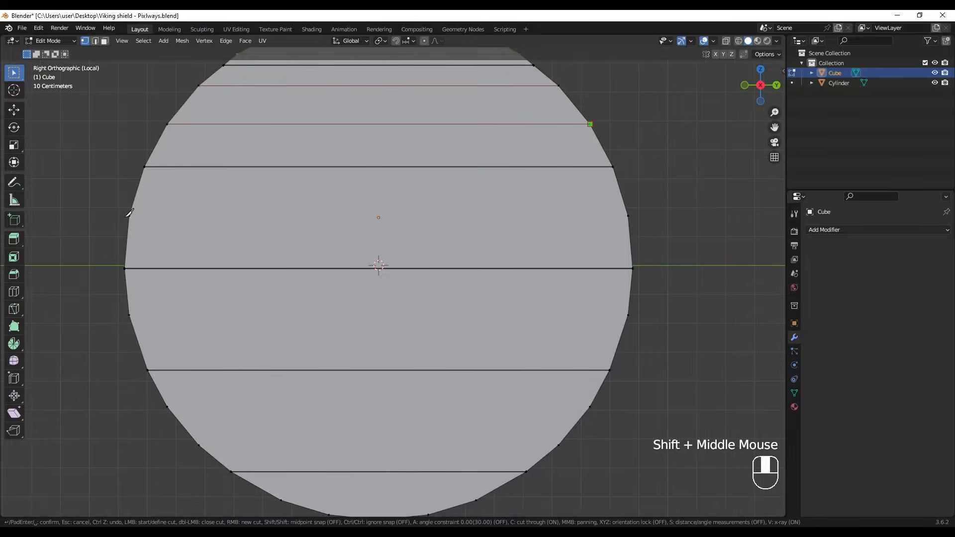
Continue the horizontal knife cuts between matching rim vertices: one each across the third and fourth planks, two across the fifth, one across the lowest.
click(130, 215)
click(628, 215)
click(129, 314)
click(628, 314)
click(166, 317)
click(589, 316)
click(198, 355)
click(557, 355)
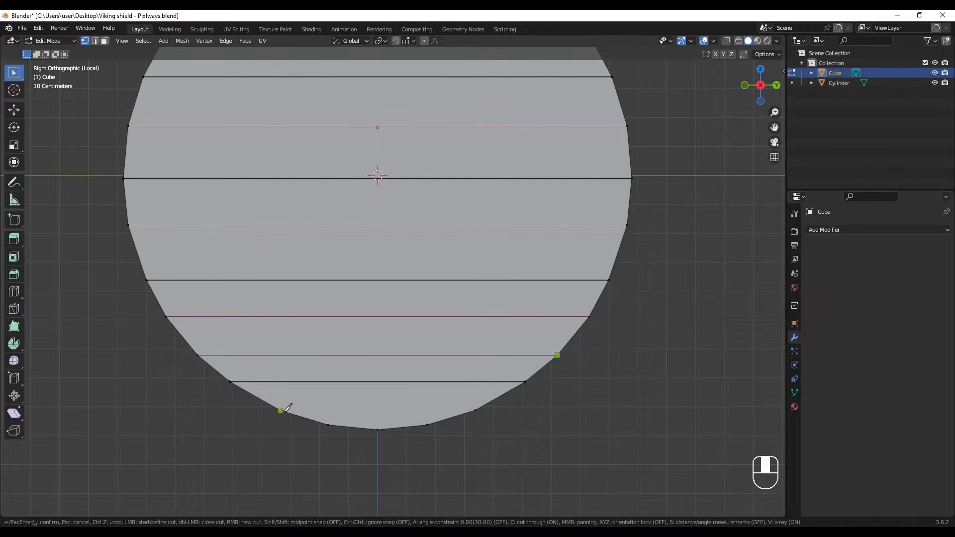
click(280, 411)
click(476, 410)
Knife a vertical line through the shield's centre from the topmost to the bottommost rim vertex and confirm all the cuts.
scroll(612, 369, down, 3)
scroll(553, 366, up, 1)
shift+middle_drag(494, 365, 493, 367)
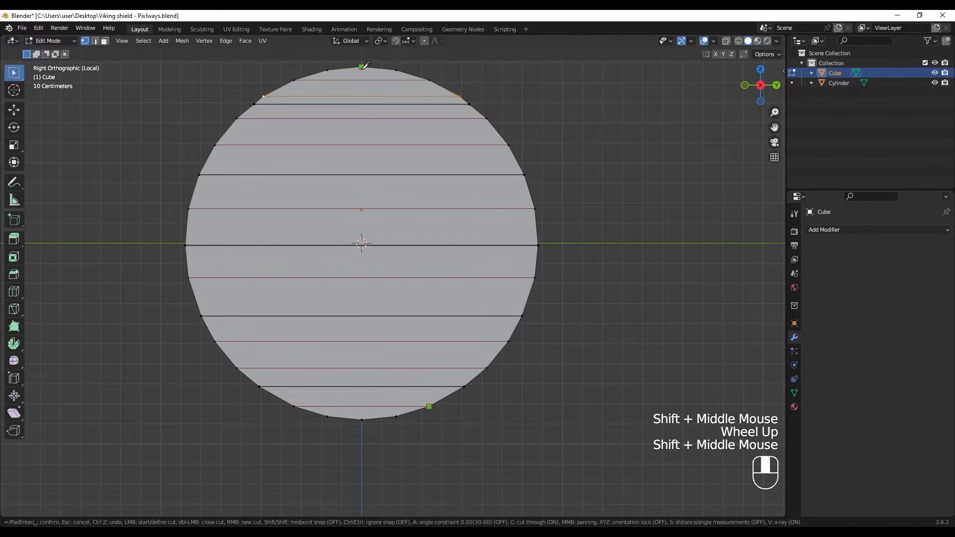
click(361, 419)
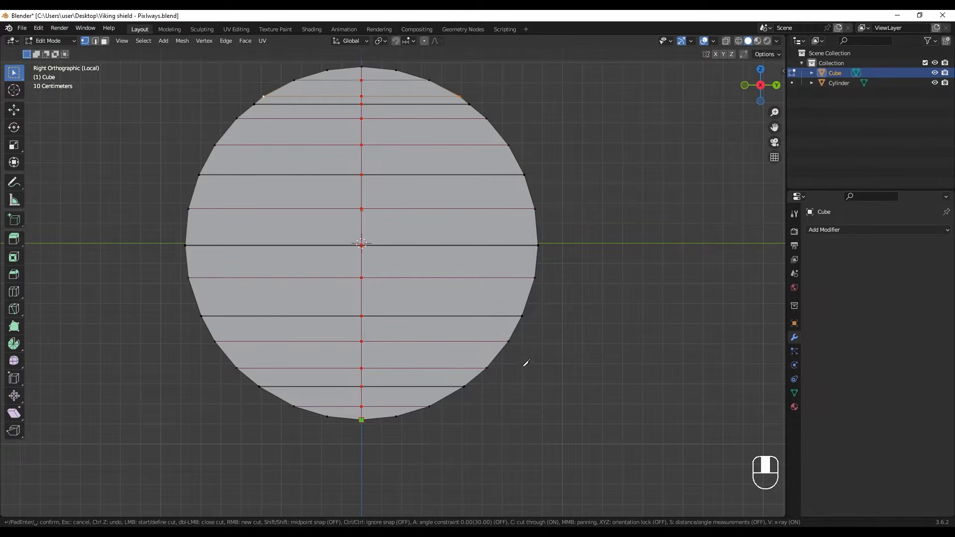
scroll(526, 363, down, 2)
middle_drag(526, 363, 393, 291)
scroll(374, 287, up, 1)
middle_drag(393, 291, 411, 297)
key(Return)
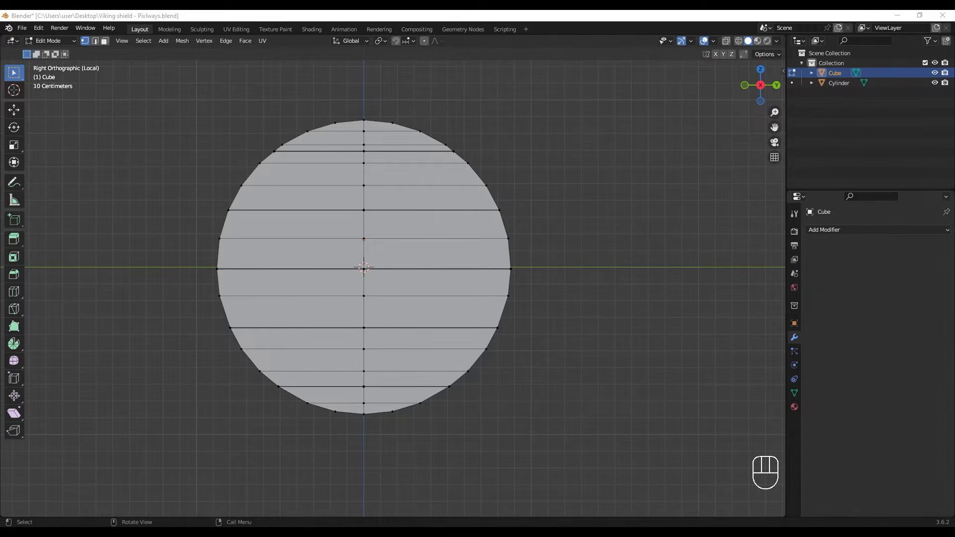
middle_drag(347, 317, 463, 320)
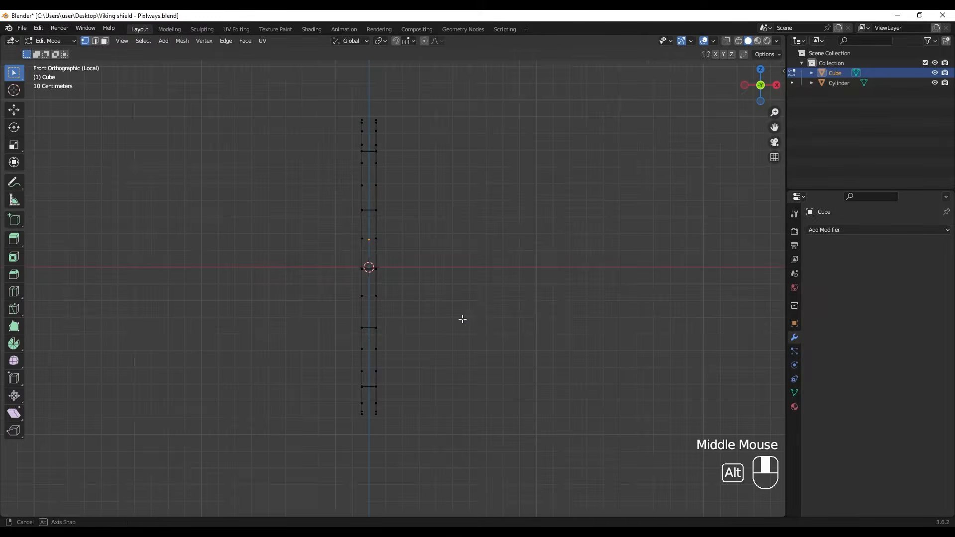
click(13, 183)
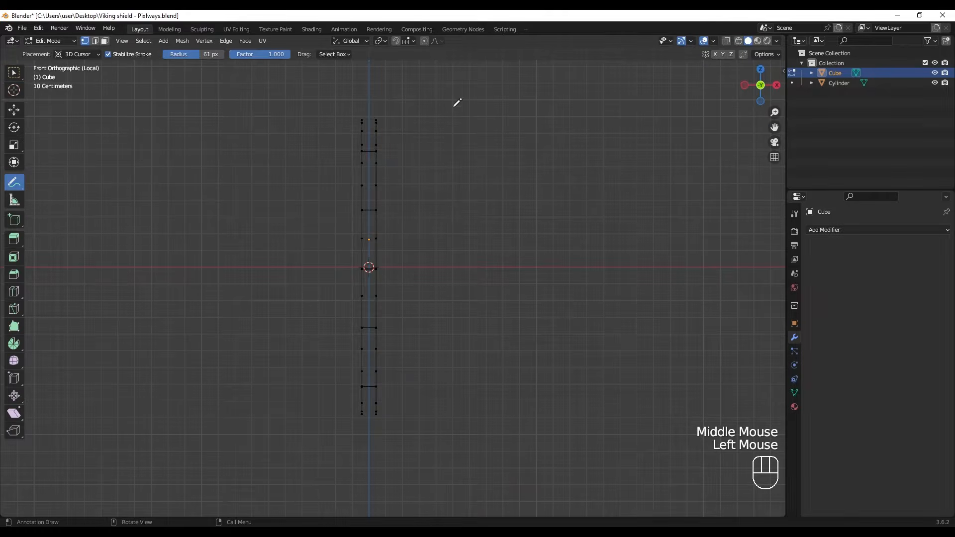
click(395, 120)
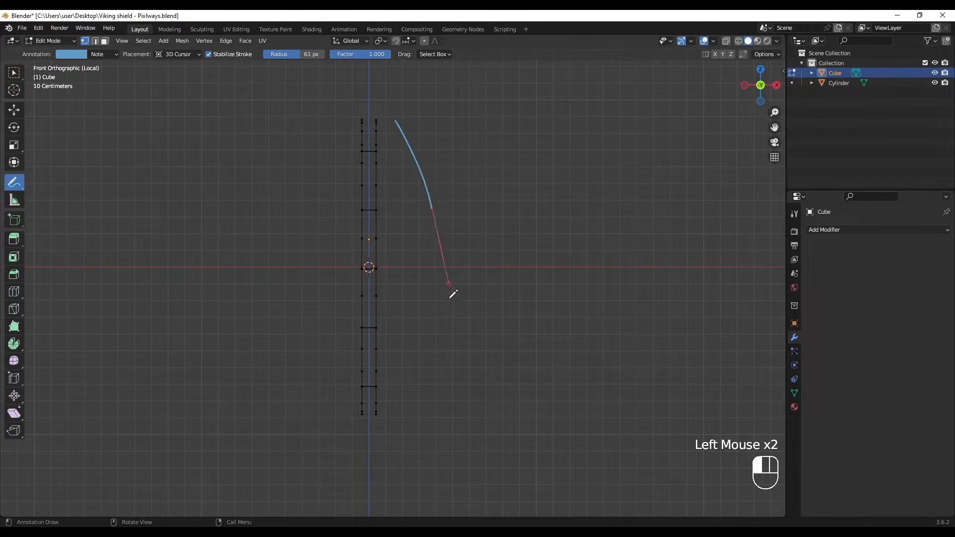
drag(362, 489, 362, 489)
key(ctrl+z)
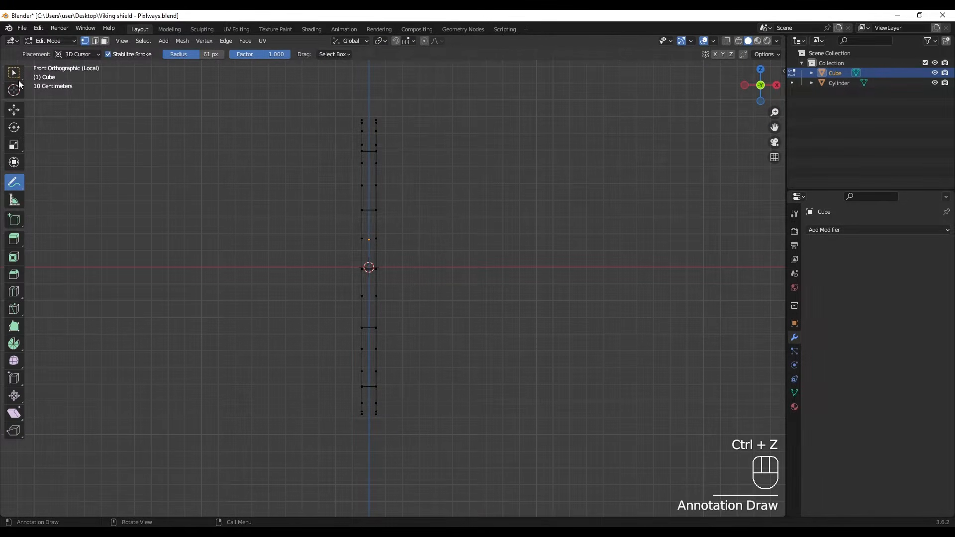
click(13, 72)
In the right orthographic view, knife a cut-through vertical line between the rim vertices just left of the centre line.
mouse_move(224, 195)
middle_down()
mouse_move(439, 240)
mouse_move(386, 252)
mouse_move(387, 239)
mouse_move(388, 255)
middle_up()
key(k)
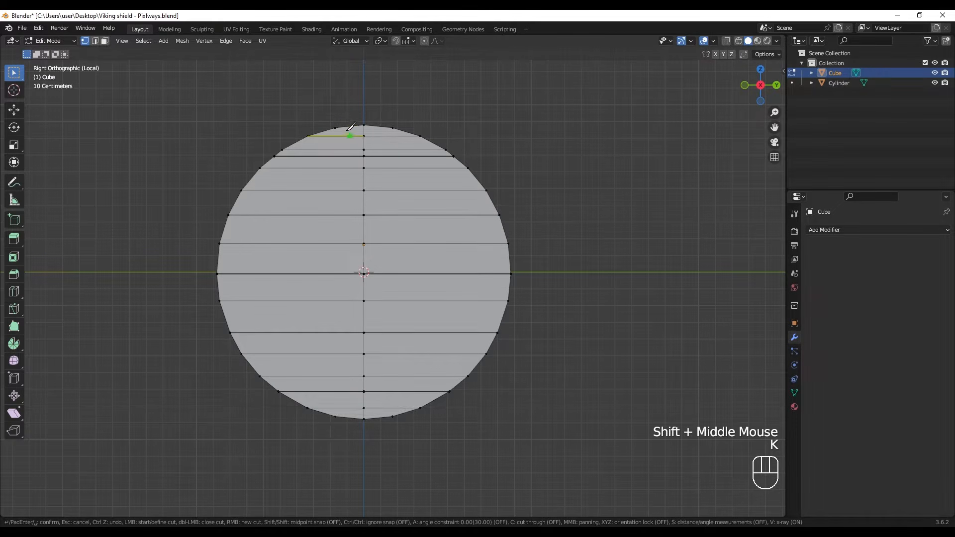
scroll(310, 161, up, 2)
shift+middle_drag(345, 181, 374, 213)
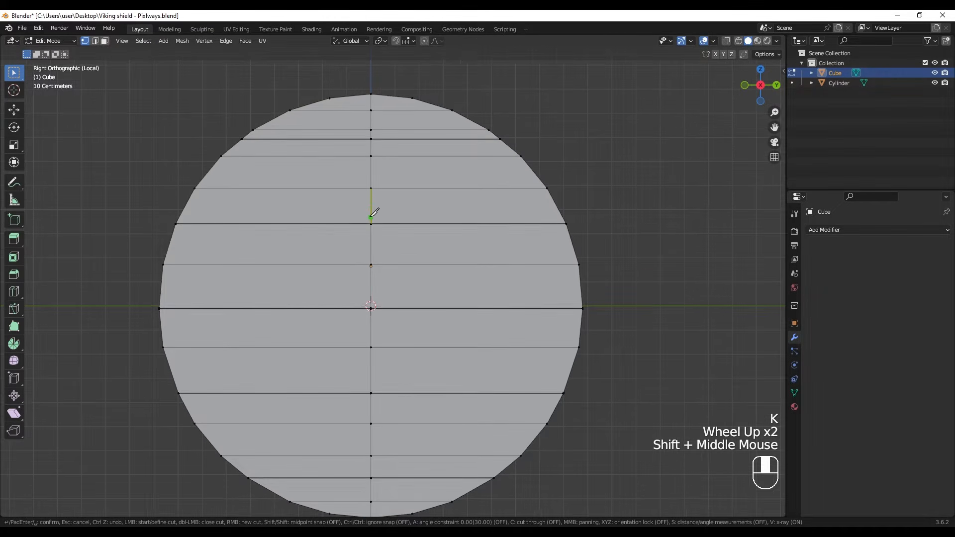
shift+middle_drag(338, 86, 351, 113)
ctrl+middle_drag(351, 113, 350, 125)
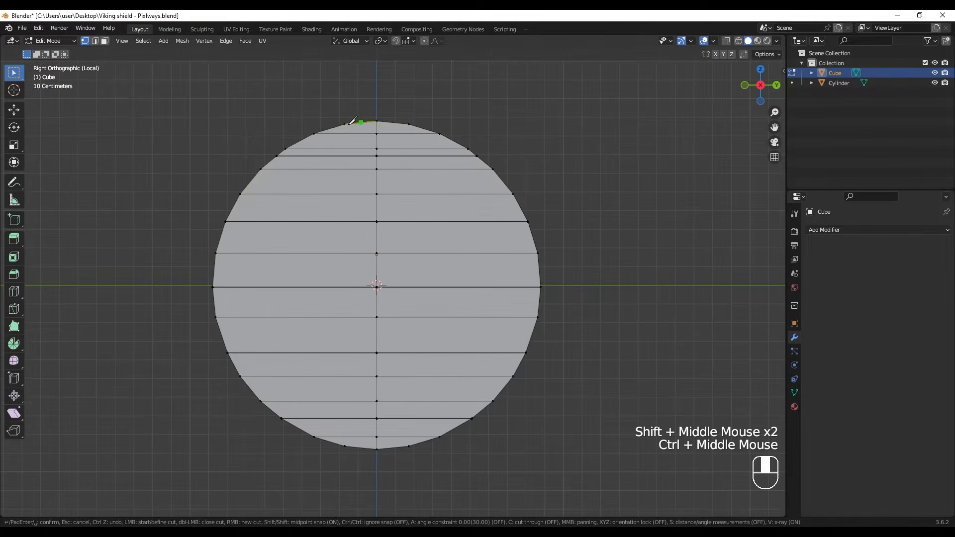
scroll(351, 162, up, 1)
shift+middle_drag(351, 162, 352, 139)
click(344, 93)
click(343, 480)
right_click(344, 481)
Knife three more vertical lines across the left half of the shield between matching upper and lower rim vertices.
click(307, 105)
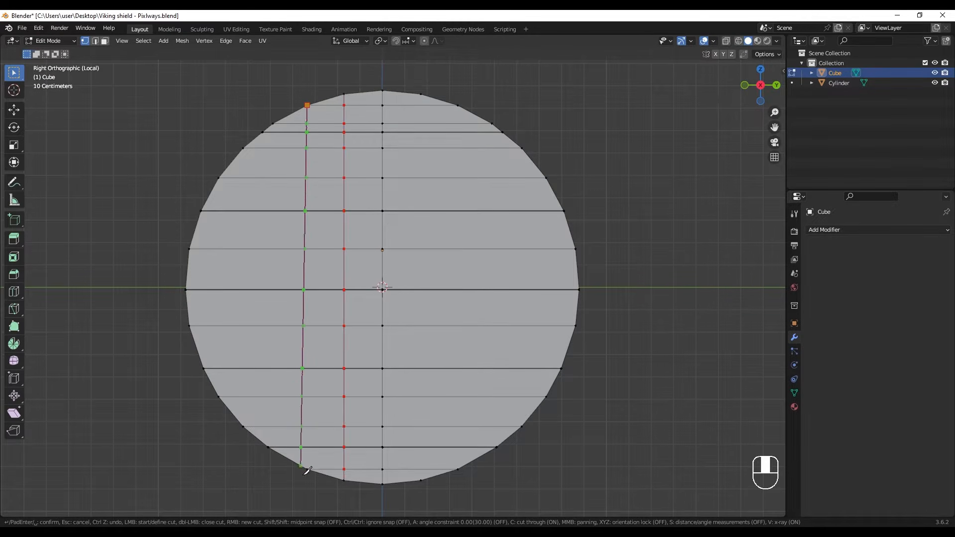
click(307, 470)
right_click(307, 469)
click(242, 148)
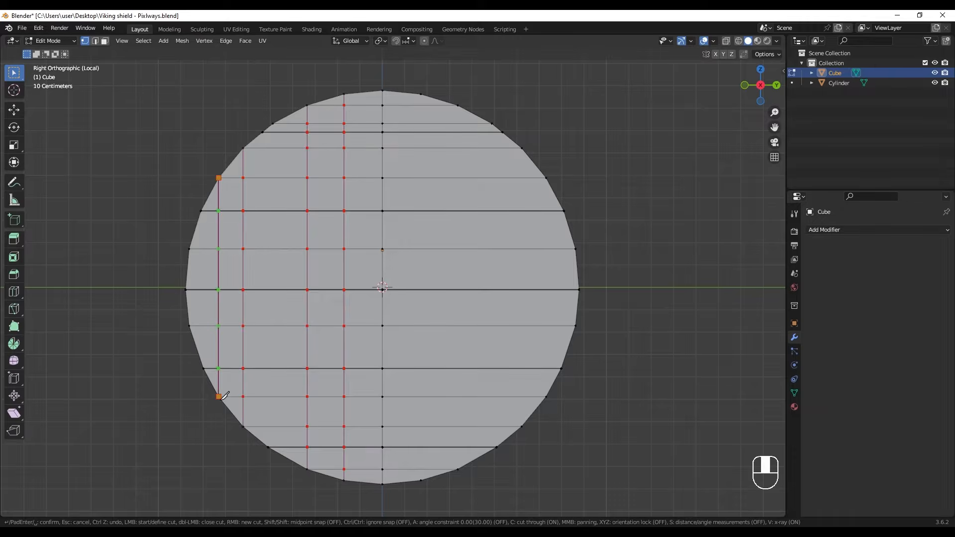
Knife four vertical lines across the right half between matching rim vertices, mirroring the left half, and confirm the cuts.
click(421, 94)
click(421, 481)
right_click(421, 481)
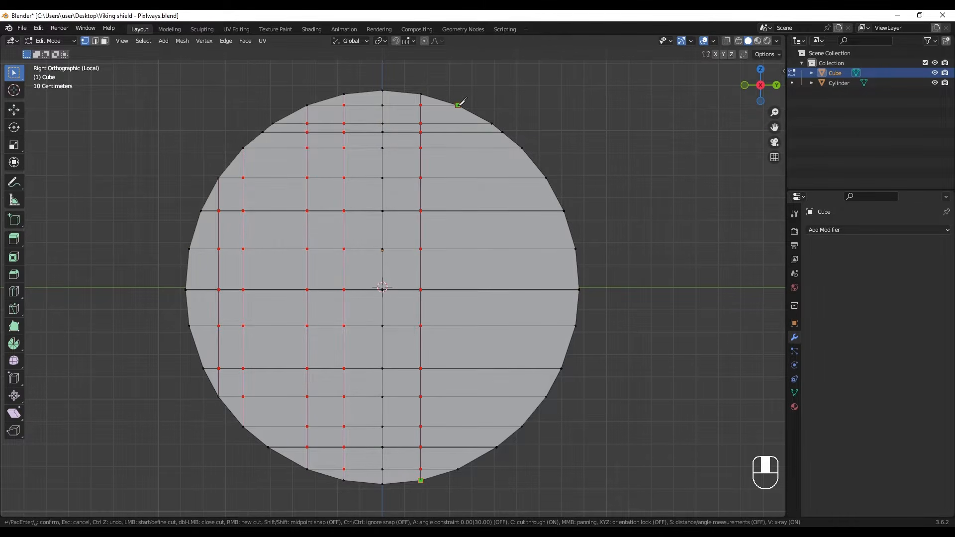
click(457, 105)
click(458, 469)
right_click(457, 469)
click(522, 148)
right_click(521, 147)
click(546, 177)
click(547, 397)
right_click(546, 397)
key(Return)
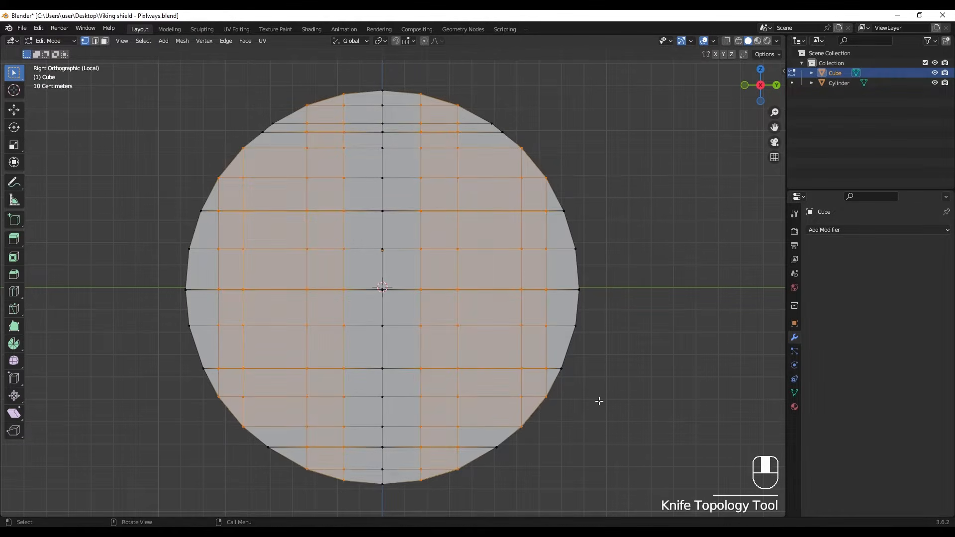
Add a Bevel modifier to the planks object.
middle_drag(531, 298, 398, 199)
click(447, 326)
key(Tab)
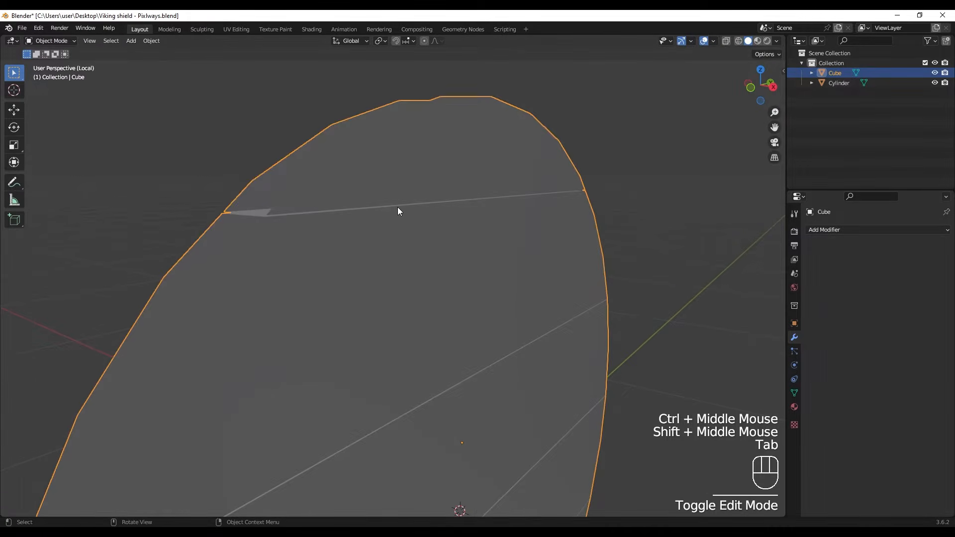
key(Tab)
click(846, 229)
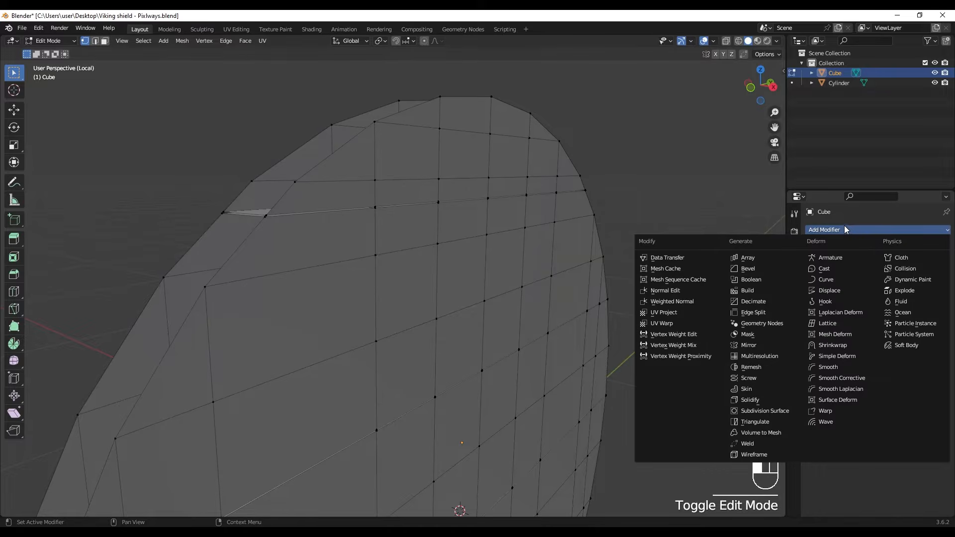
click(760, 278)
Apply the planks object's transform in object mode and return to edit mode.
shift+middle_drag(390, 215, 589, 247)
key(Tab)
key(ctrl+a)
click(412, 259)
key(Tab)
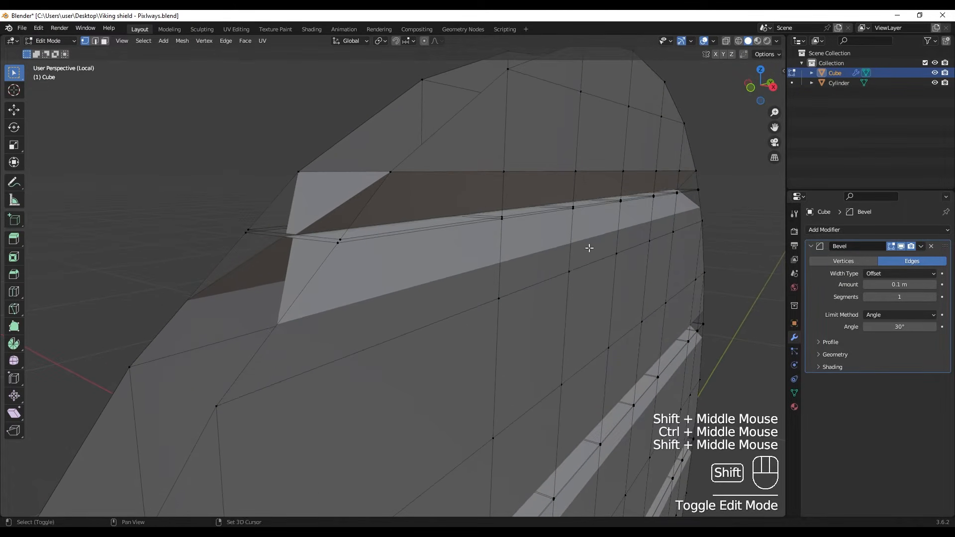
Set the planks' Bevel modifier to 2 segments with an amount of 0.007 m.
click(934, 298)
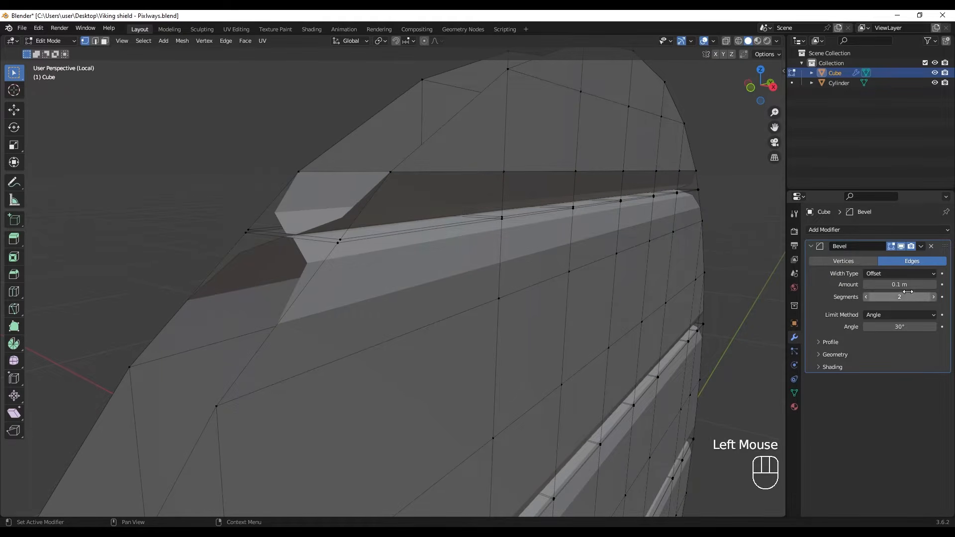
shift+drag(903, 286, 886, 286)
scroll(599, 241, down, 2)
scroll(530, 243, down, 1)
middle_drag(599, 241, 433, 254)
scroll(530, 243, down, 1)
Add a Subdivision modifier to the planks object and set its viewport level to 2.
click(860, 230)
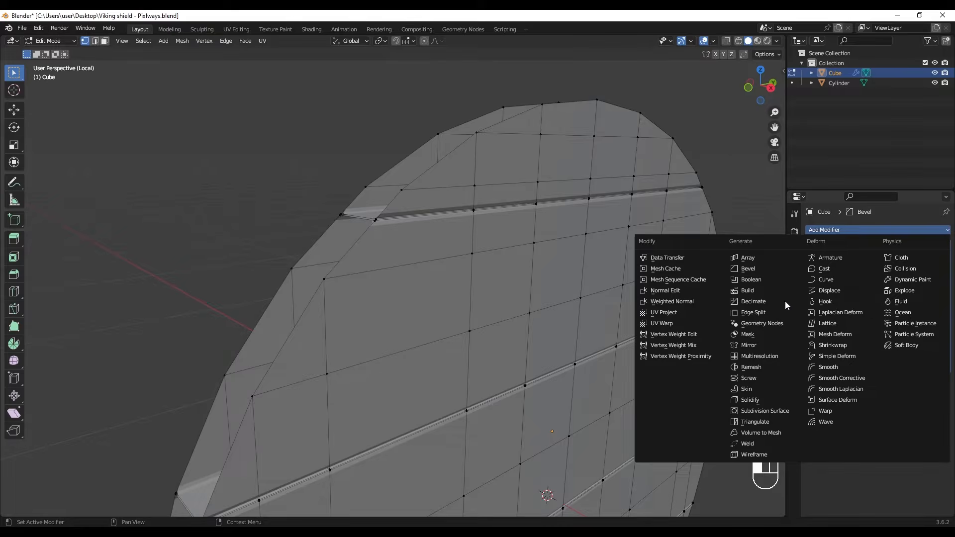
click(766, 411)
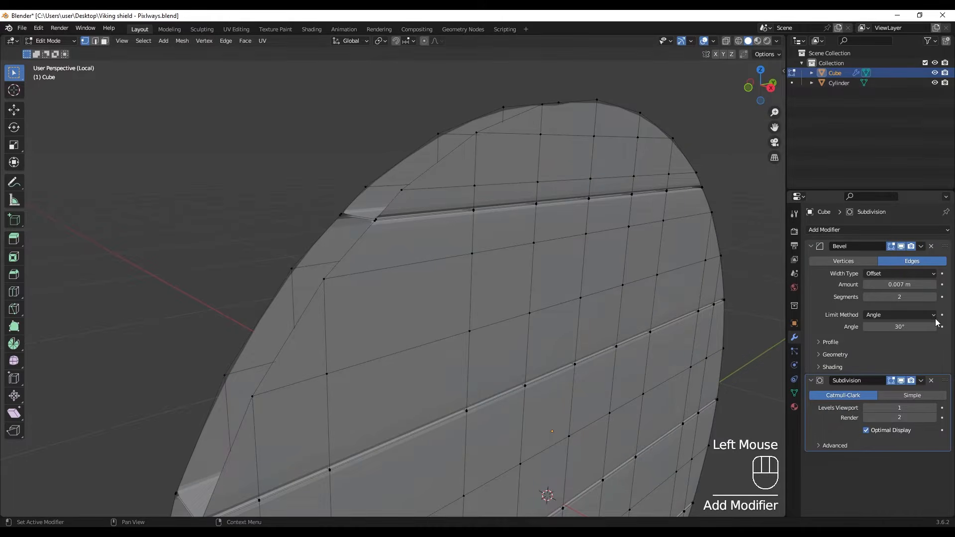
scroll(469, 224, down, 3)
shift+middle_drag(469, 224, 473, 215)
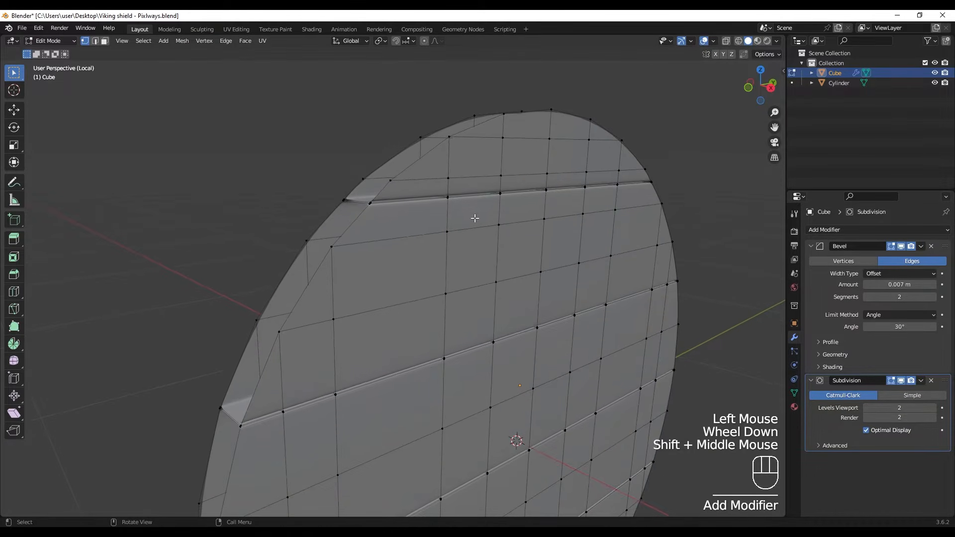
Return to object mode and shade the planks object smooth.
key(Tab)
middle_drag(510, 256, 474, 185)
click(473, 185)
right_click(476, 187)
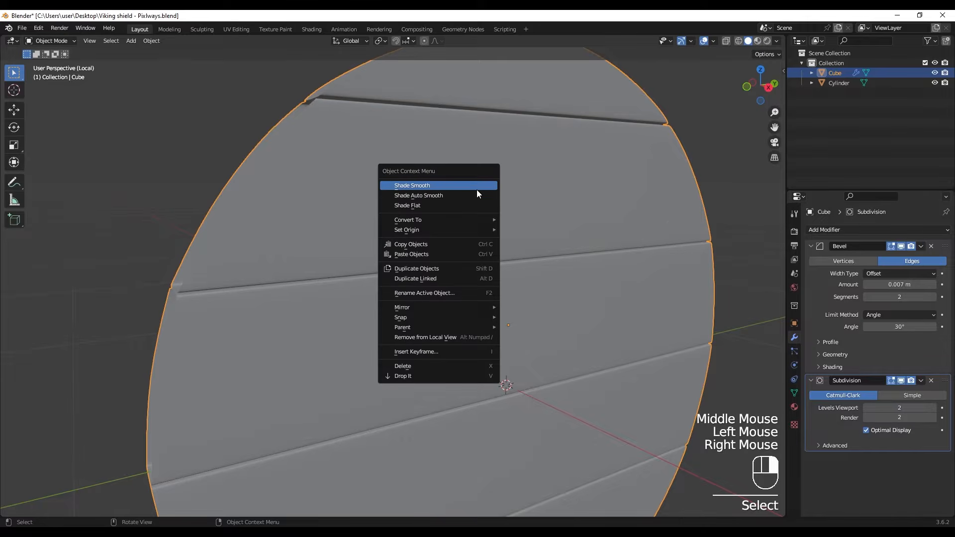
click(474, 188)
shift+middle_drag(419, 256, 435, 201)
shift+scroll(436, 201, down, 2)
scroll(436, 201, down, 5)
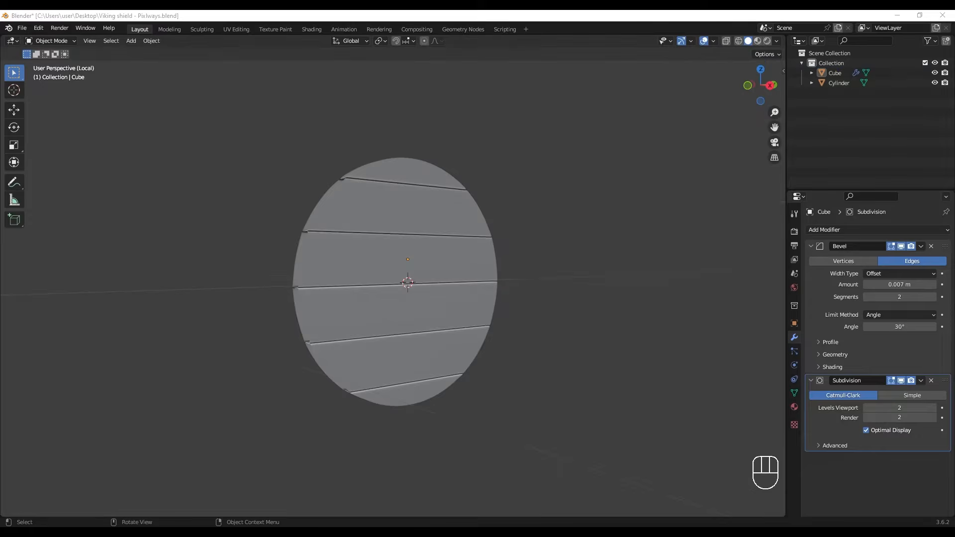
Add a plain axes empty at the 3D cursor in the shield's centre.
middle_drag(393, 342, 449, 348)
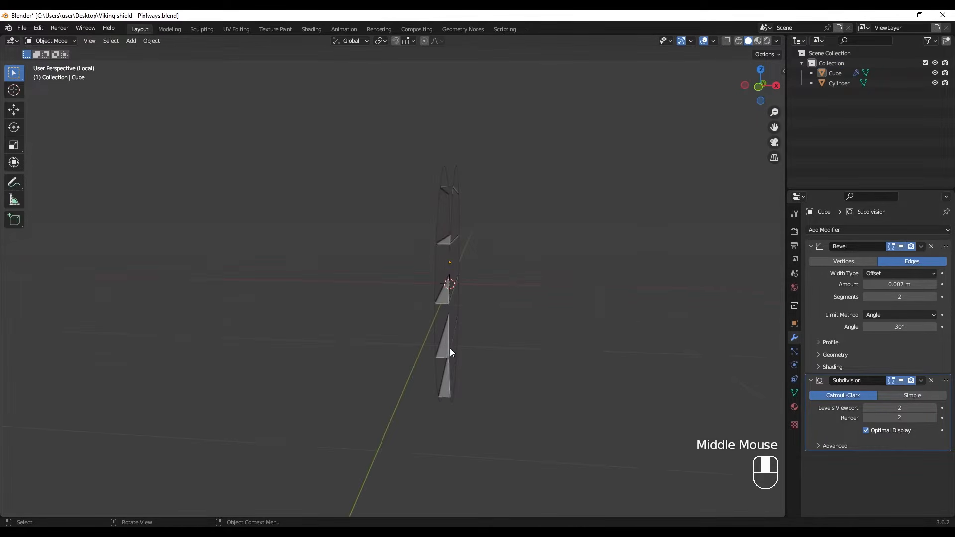
key(shift+a)
mouse_move(440, 321)
click(484, 322)
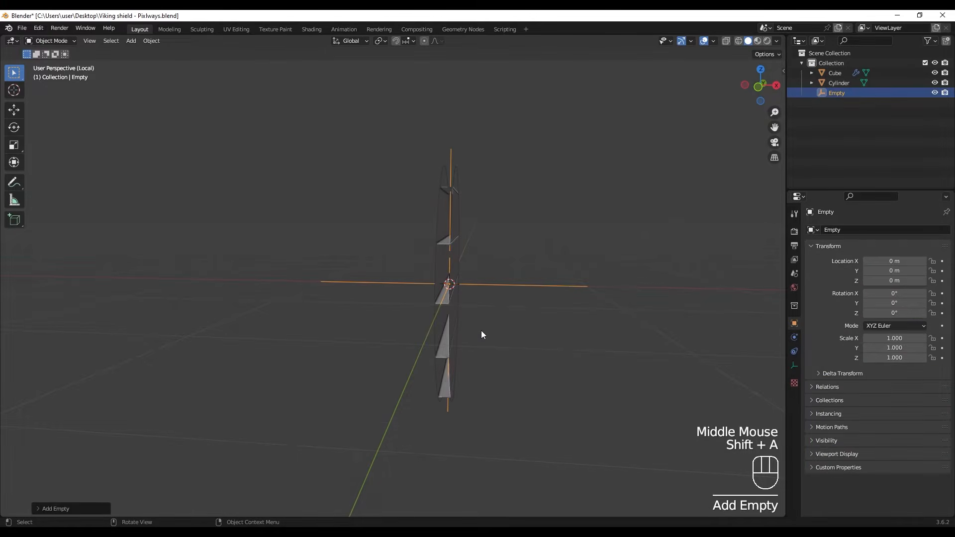
In front view, move the empty along the X axis to -1 m, snapping to the grid increments.
middle_drag(481, 331, 479, 298)
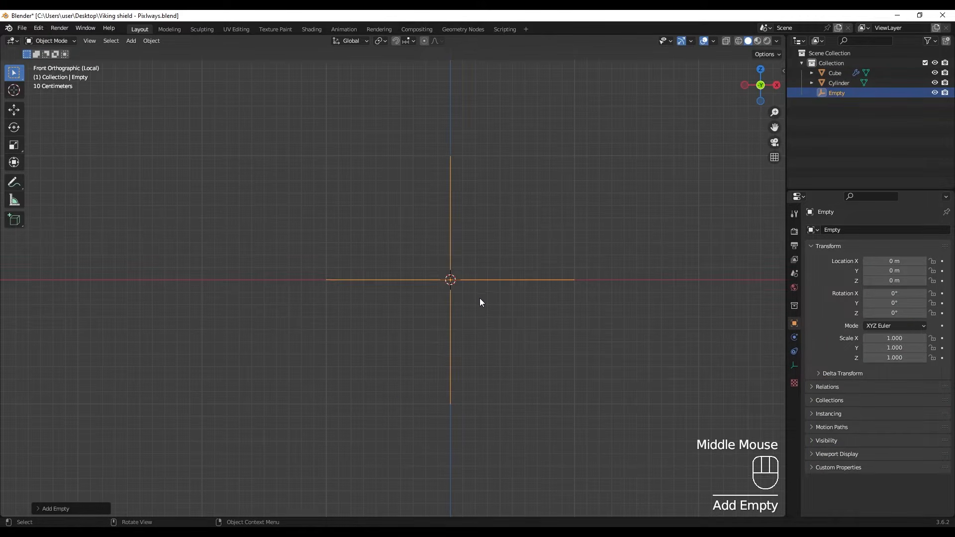
key(g)
key(x)
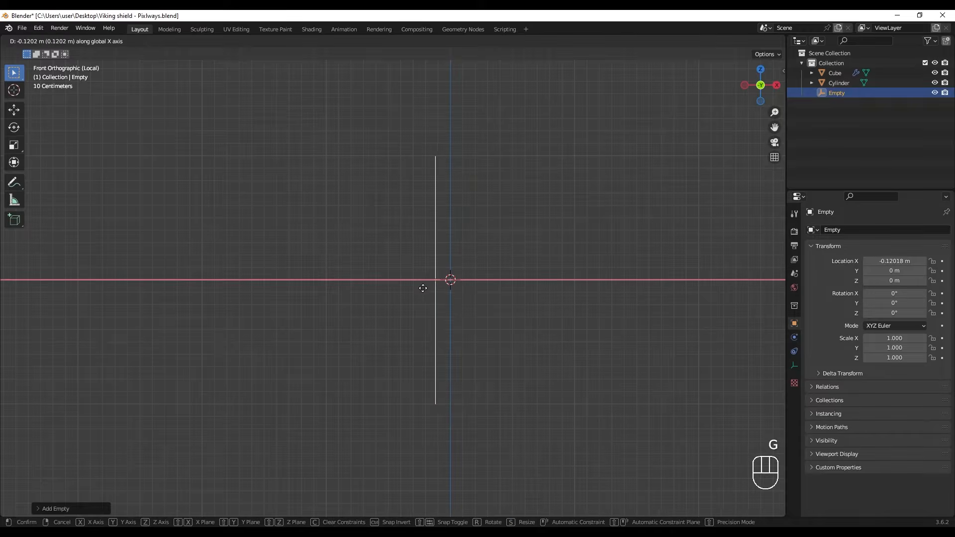
key(ctrl)
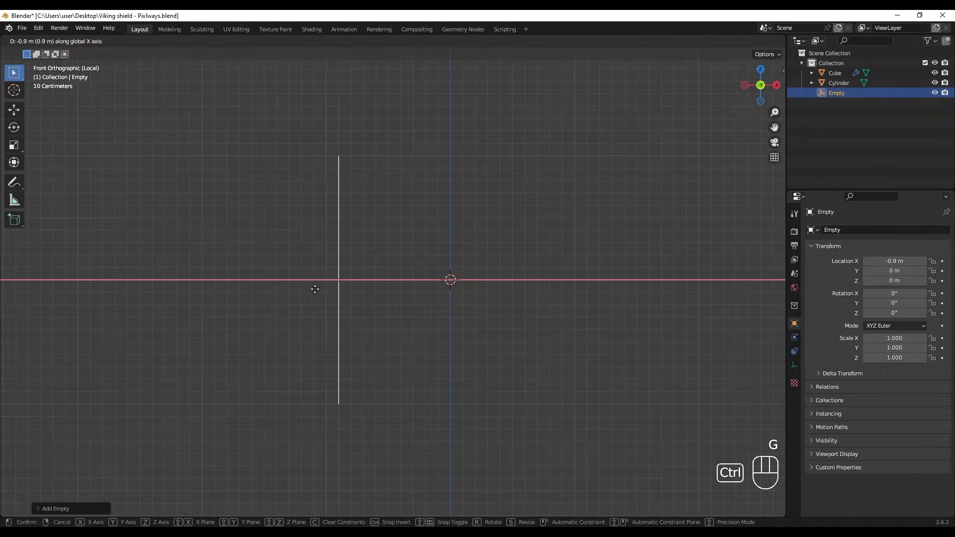
click(310, 290)
middle_drag(414, 305, 413, 258)
scroll(380, 326, up, 2)
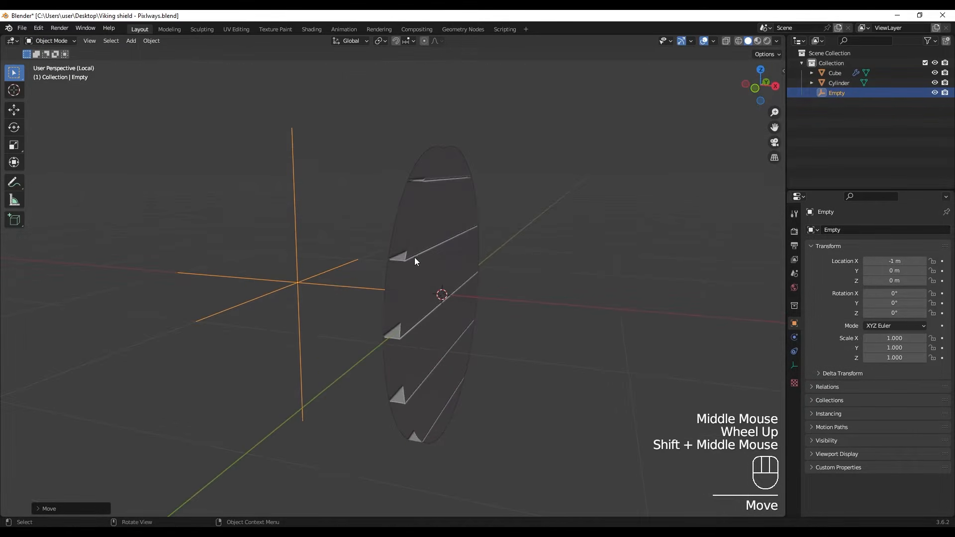
Add a Cast modifier to the planks object.
click(471, 275)
middle_drag(471, 274, 466, 275)
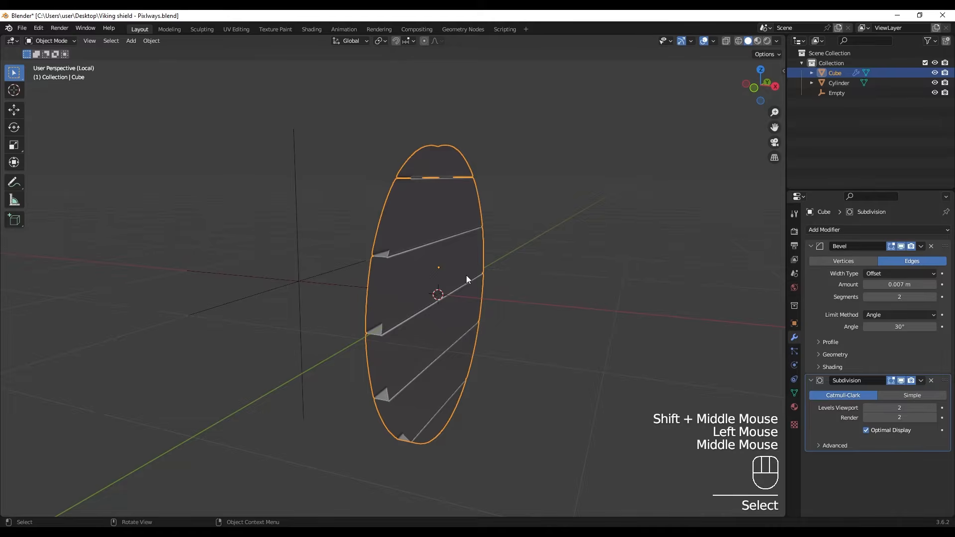
click(816, 232)
click(815, 268)
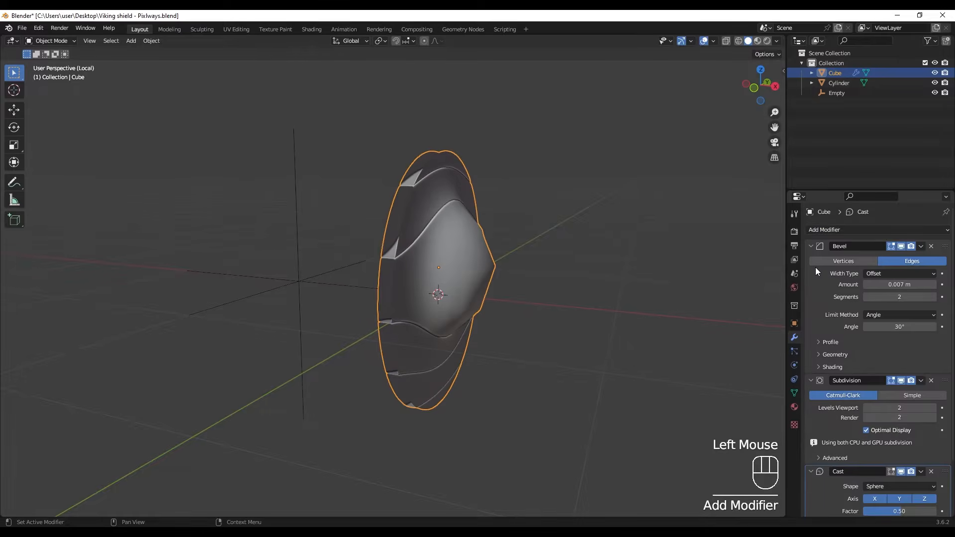
Assign the empty as the control object of the planks' Cast modifier.
middle_drag(695, 319, 679, 318)
scroll(849, 344, down, 4)
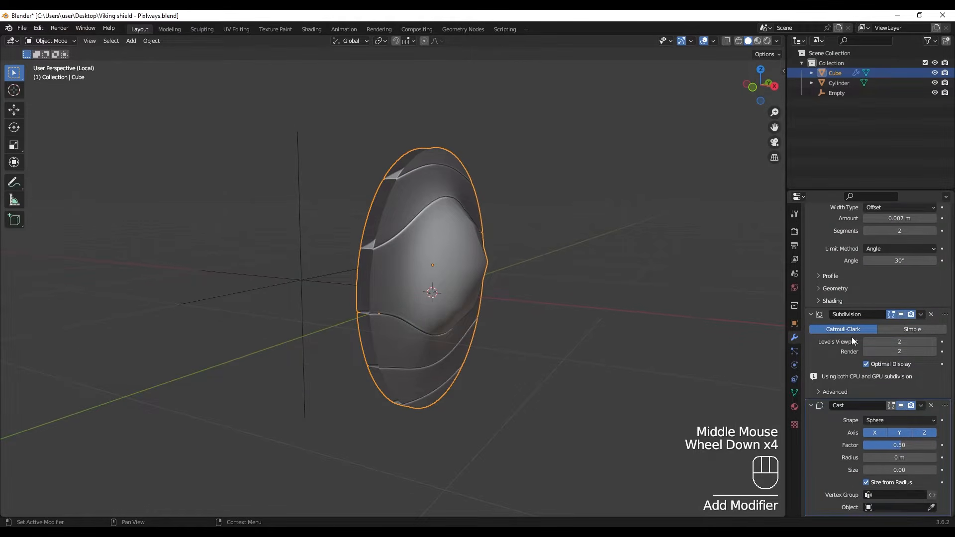
click(931, 507)
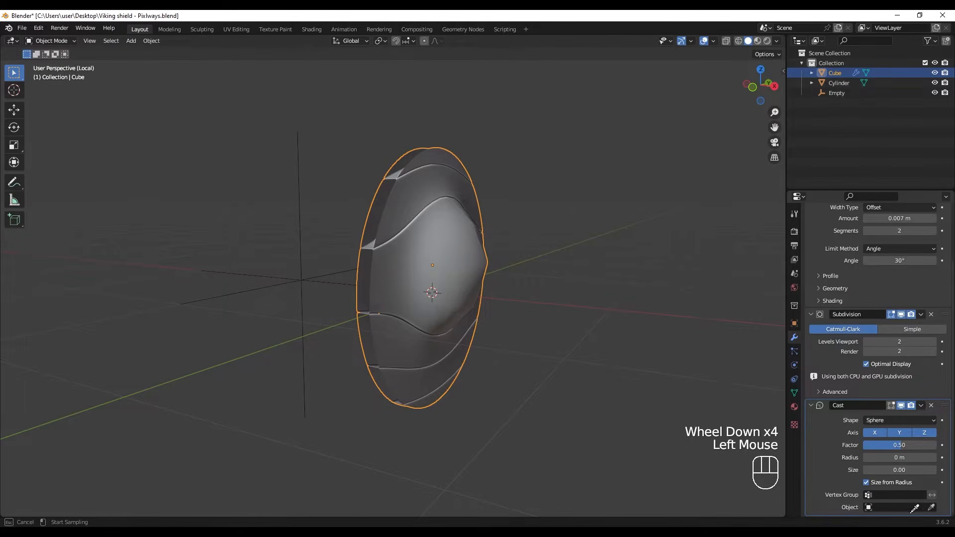
click(300, 271)
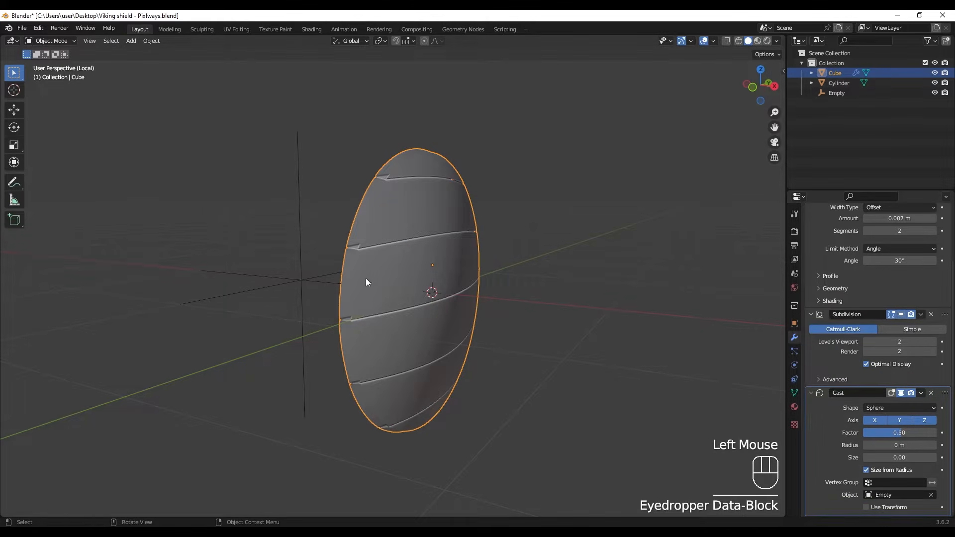
middle_drag(565, 309, 404, 179)
scroll(575, 291, up, 1)
middle_drag(502, 281, 476, 281)
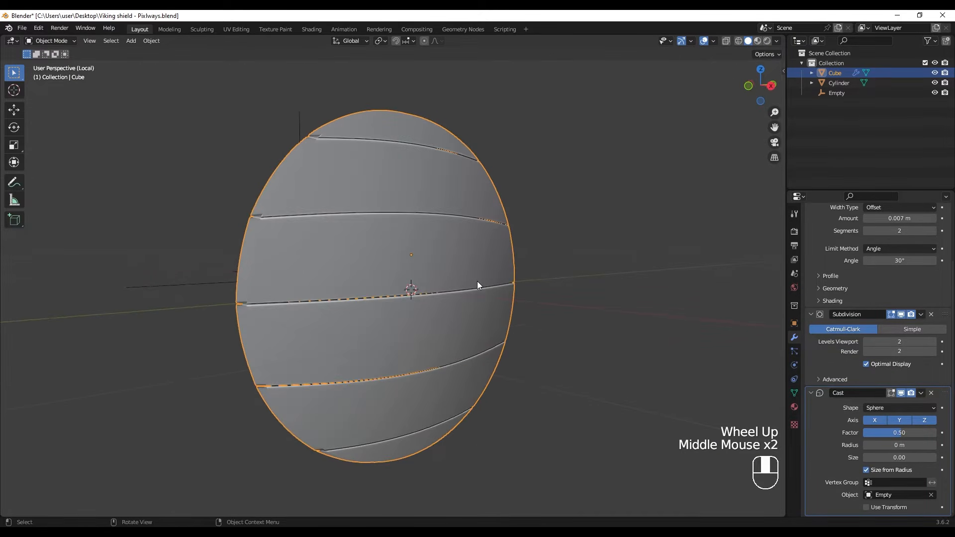
Disable the Z axis in the planks' Cast modifier, leaving X and Y active.
click(923, 420)
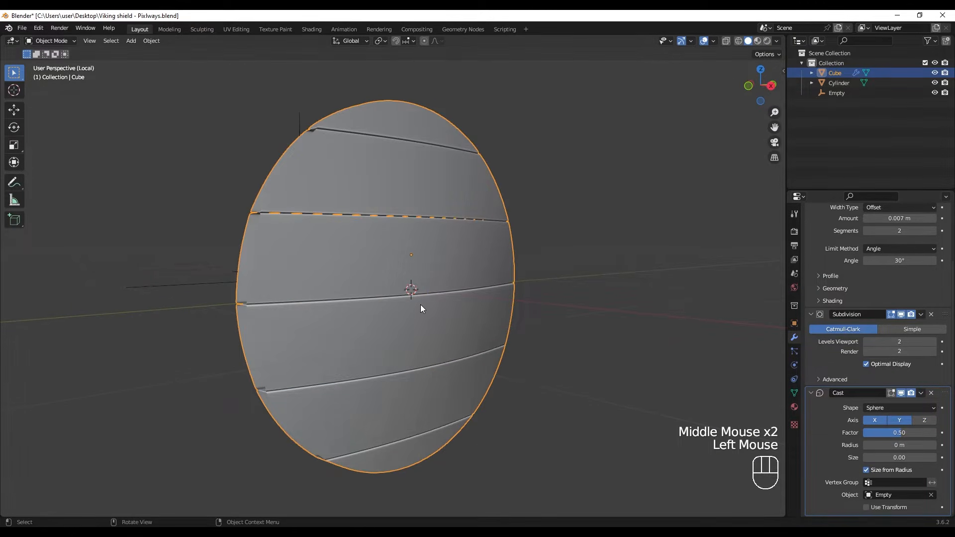
scroll(420, 305, down, 1)
mouse_move(420, 305)
middle_down()
mouse_move(273, 301)
mouse_move(432, 306)
mouse_move(413, 301)
middle_up()
scroll(413, 302, down, 1)
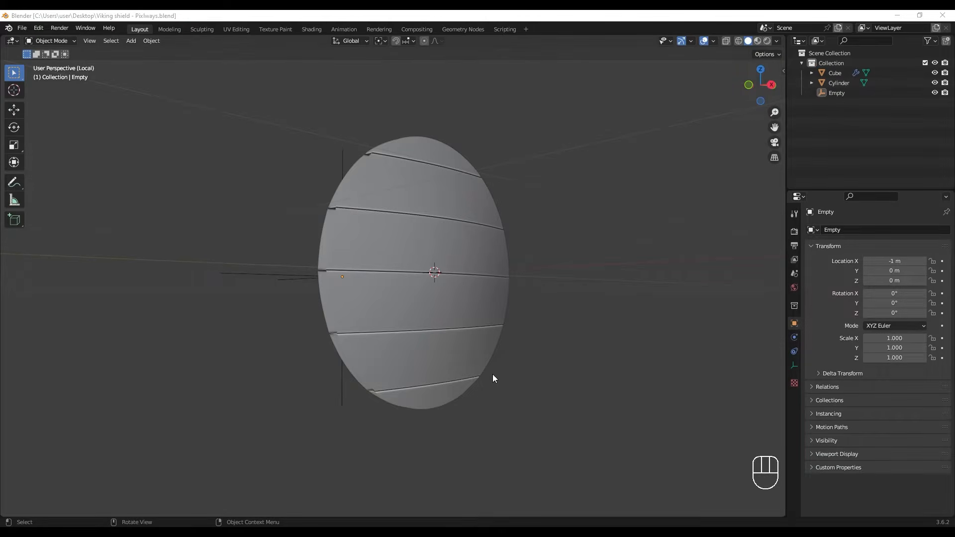
Exit local view to bring back the rim around the planks.
click(501, 374)
key(slash)
middle_drag(502, 374, 461, 272)
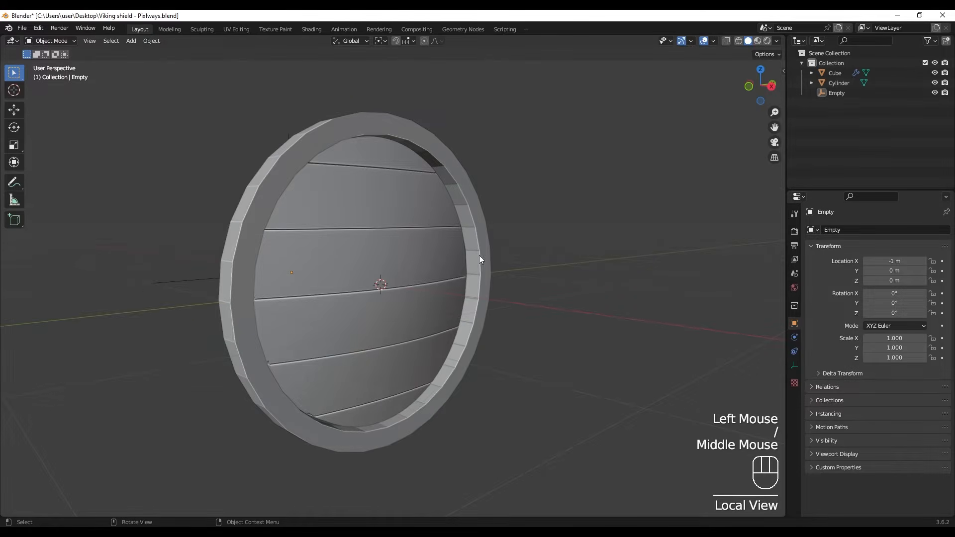
Copy the modifiers from the planks object to the rim.
click(479, 258)
shift+click(405, 254)
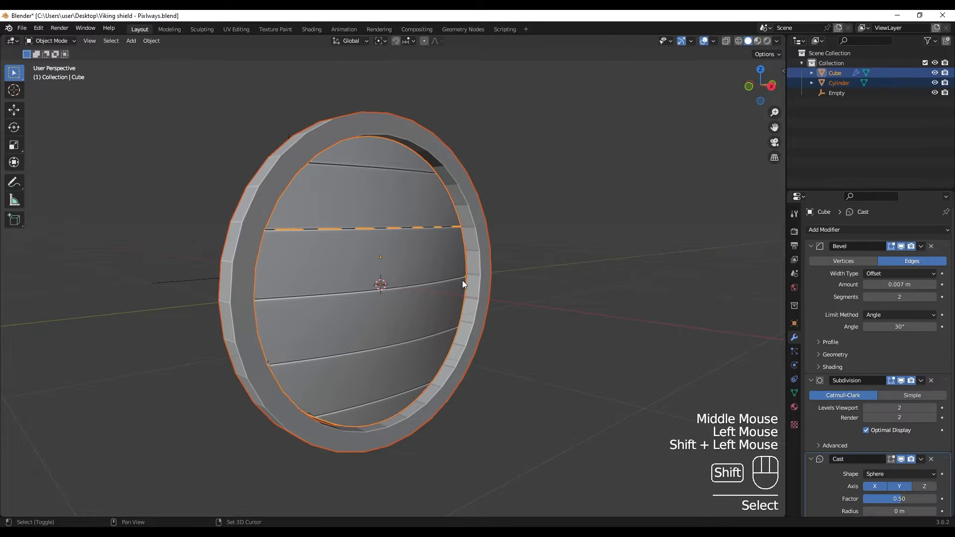
key(ctrl+l)
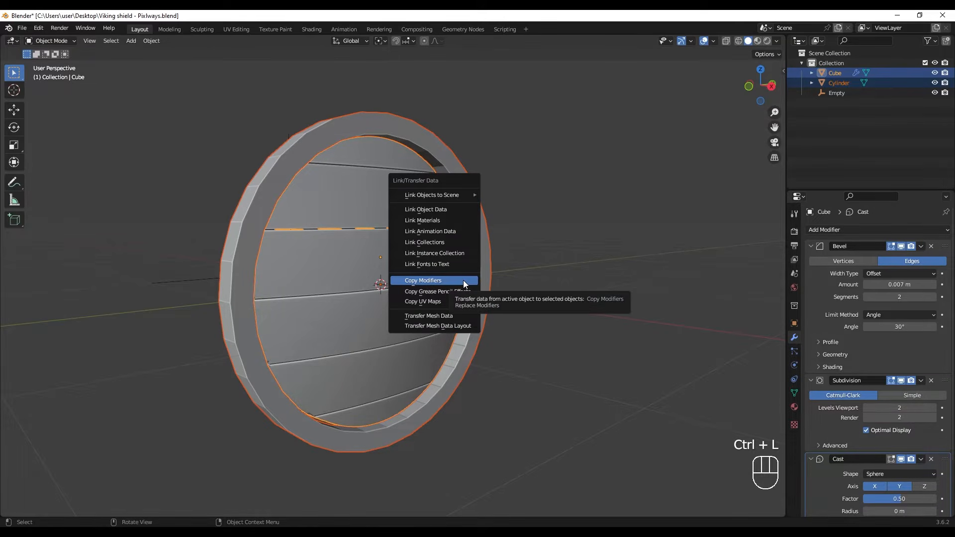
click(464, 280)
click(583, 250)
In right view, scale the rim down uniformly to close the gap between its inner edge and the planks.
alt+middle_drag(582, 250, 461, 250)
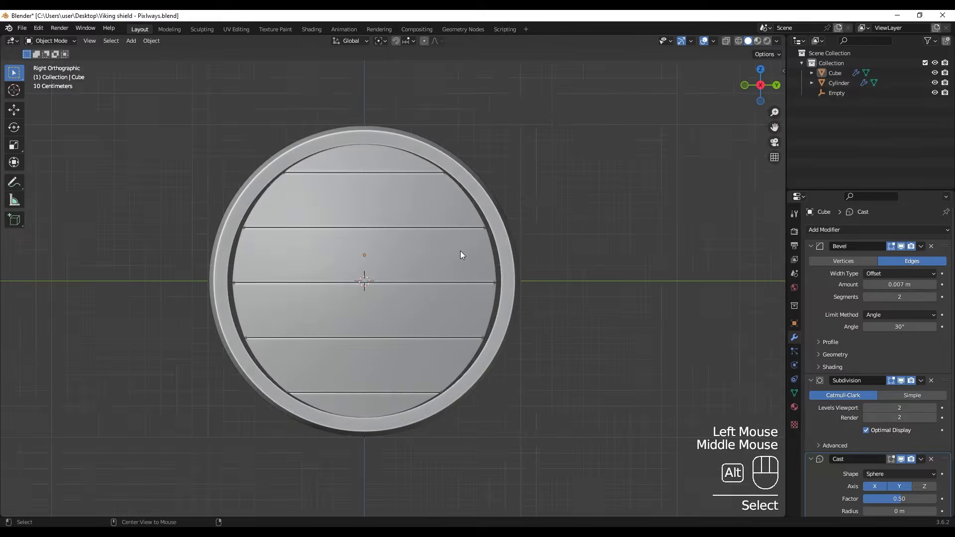
scroll(460, 250, up, 2)
shift+middle_drag(510, 226, 512, 232)
click(512, 232)
key(s)
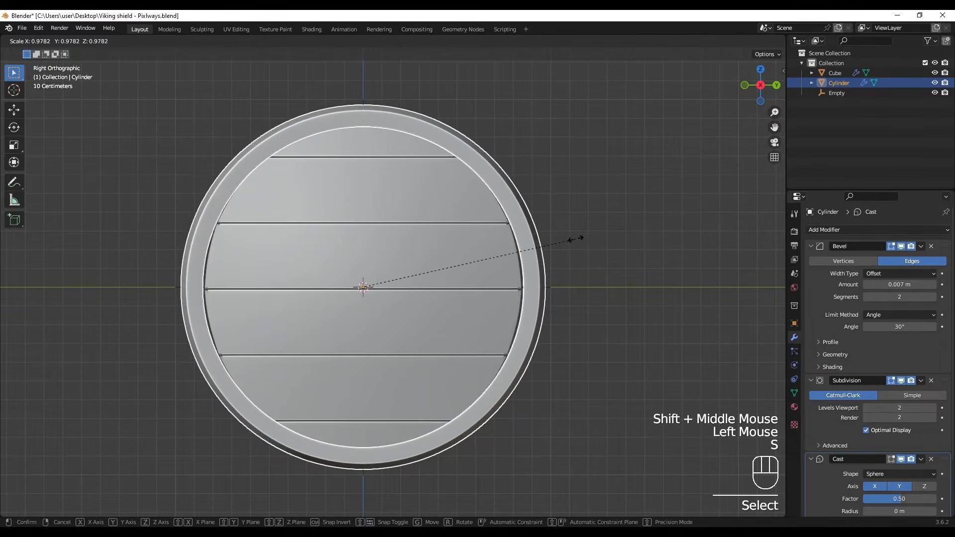
key(shift)
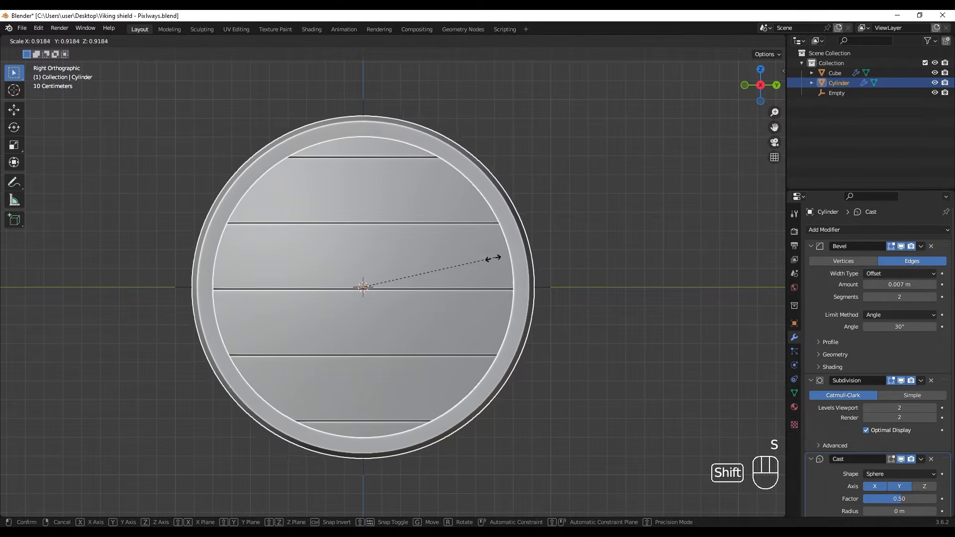
click(548, 222)
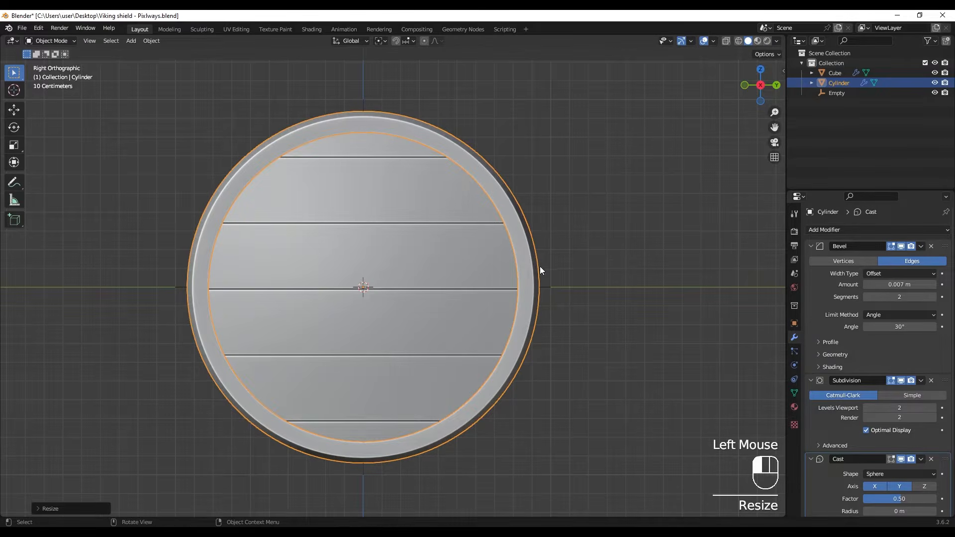
Apply the rim's Cast modifier.
middle_drag(539, 266, 517, 273)
scroll(470, 267, up, 2)
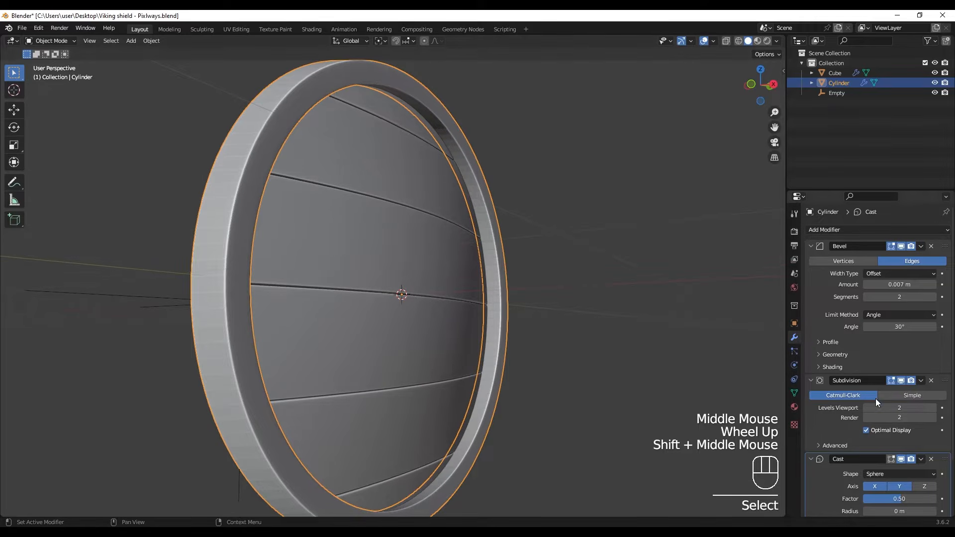
scroll(875, 405, down, 2)
click(920, 395)
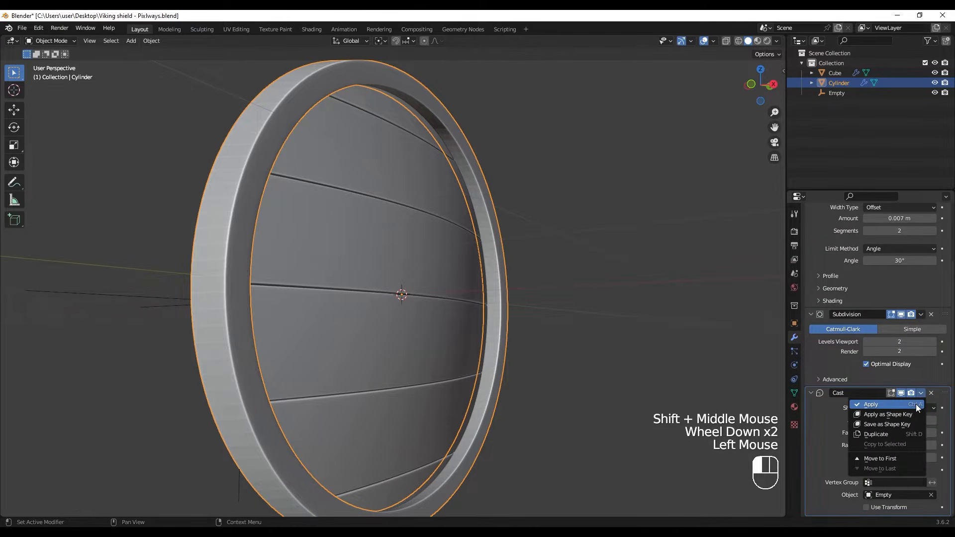
click(915, 404)
click(547, 296)
Move the rim about -0.057 m along the X axis so it sits closer around the curved planks.
click(503, 267)
scroll(502, 268, up, 1)
shift+middle_drag(503, 267, 530, 276)
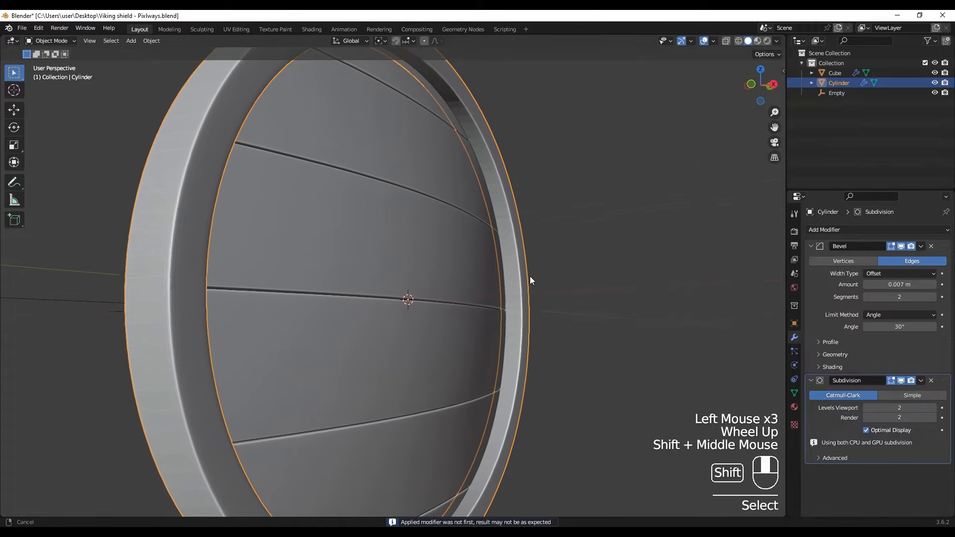
key(g)
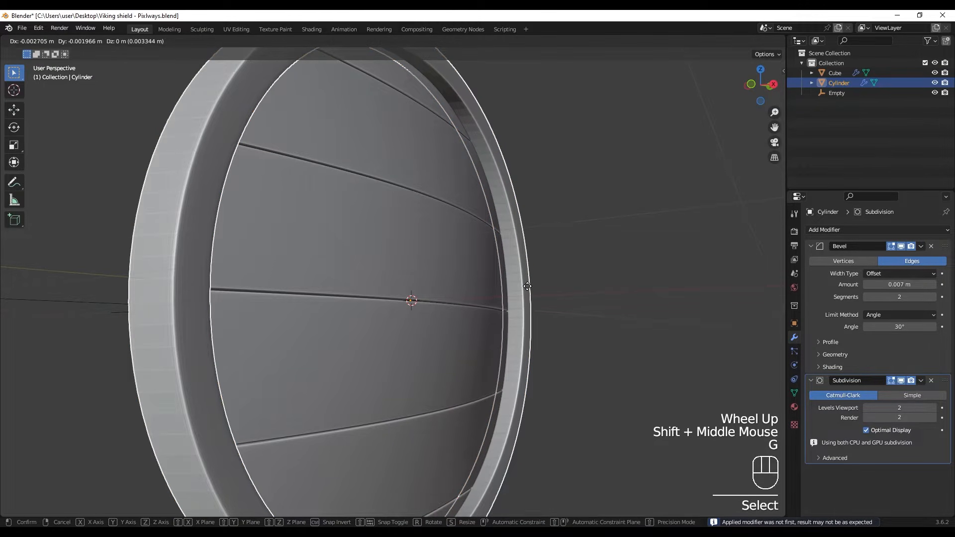
key(x)
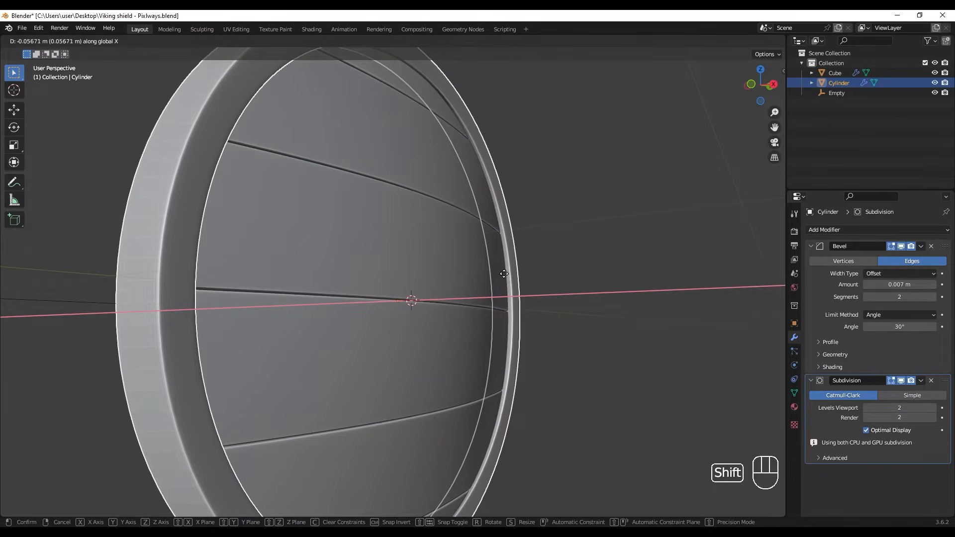
click(503, 273)
click(556, 271)
scroll(556, 271, down, 2)
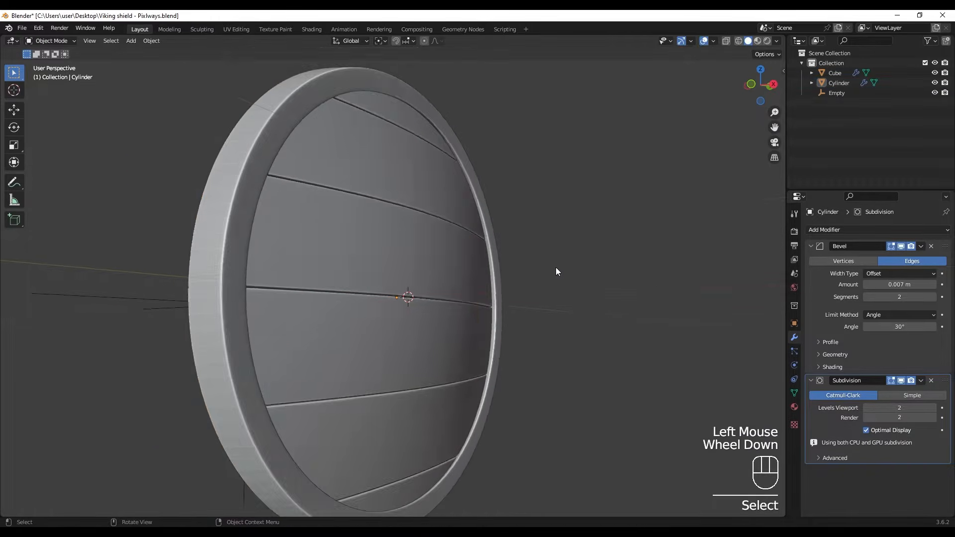
Apply the Cast modifier on the wooden planks object.
middle_drag(556, 271, 449, 289)
click(457, 290)
scroll(942, 343, down, 2)
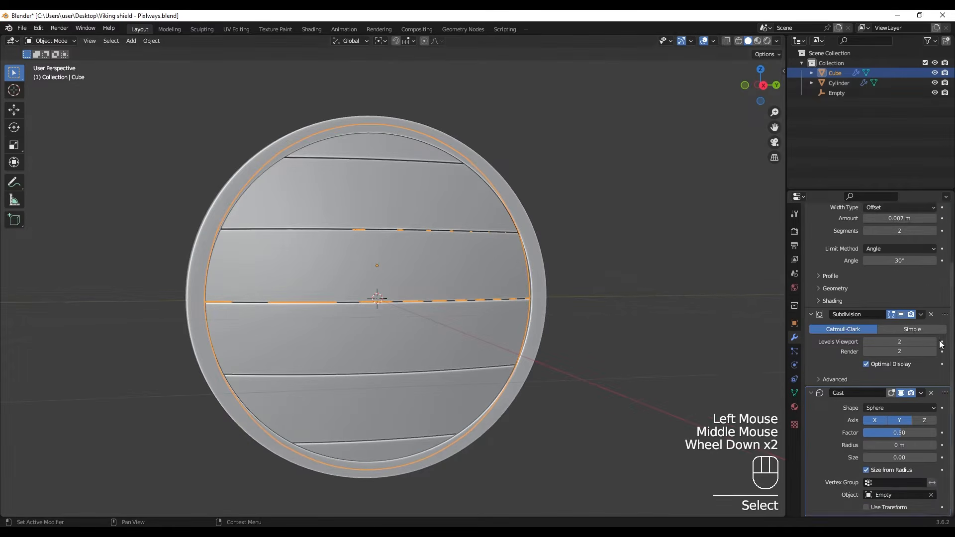
click(921, 393)
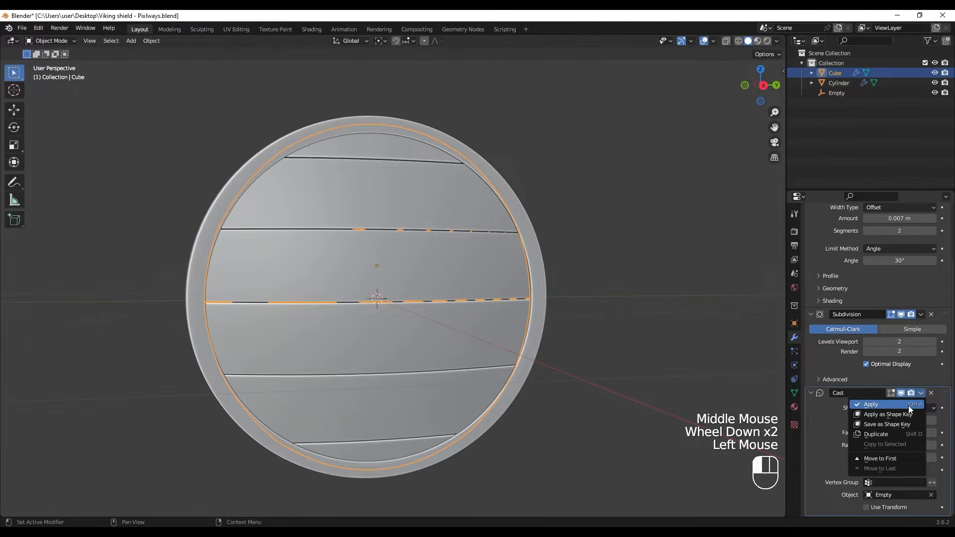
click(909, 405)
Scale the rim's loop of outer side faces outward by about 1.06 on every axis except X.
middle_drag(615, 315, 504, 264)
scroll(503, 263, down, 2)
click(498, 279)
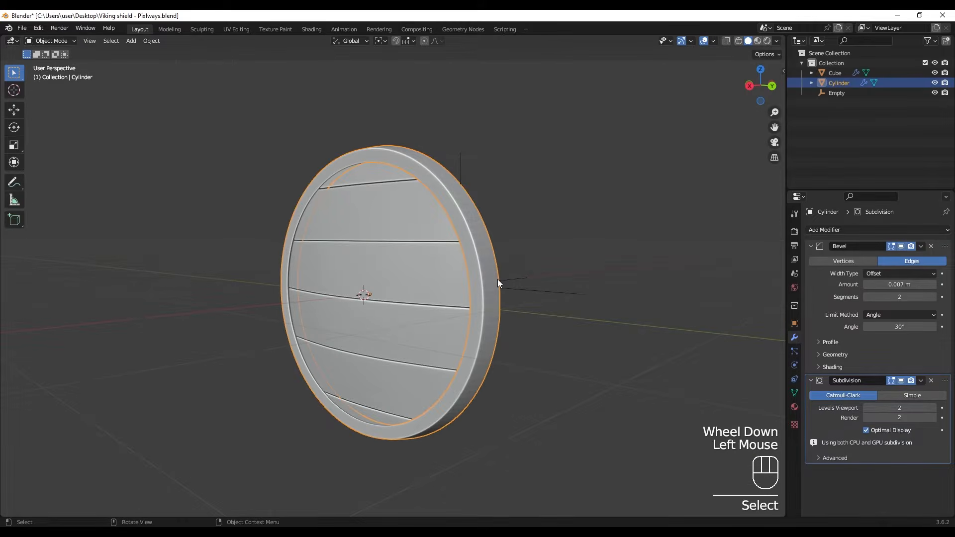
scroll(501, 280, up, 1)
key(Tab)
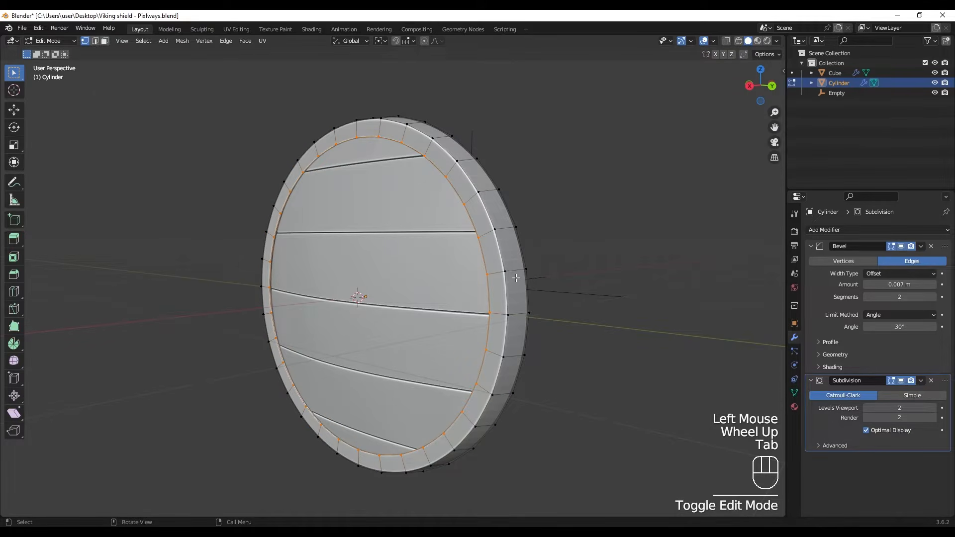
key(3)
alt+click(515, 267)
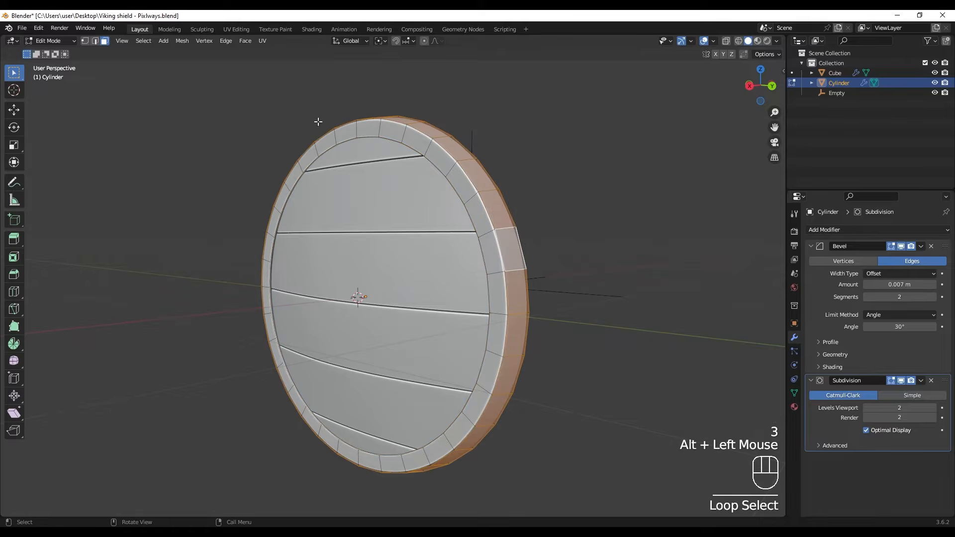
key(s)
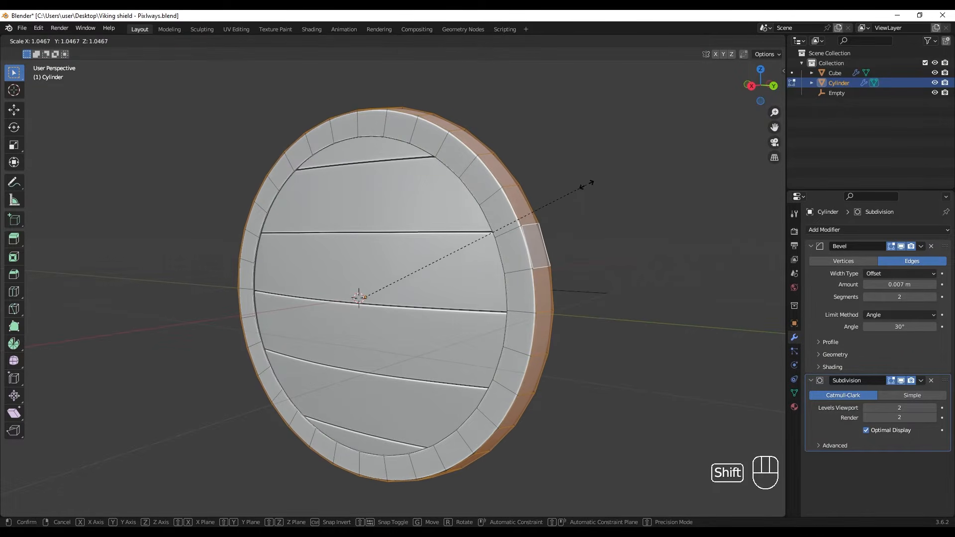
key(shift+x)
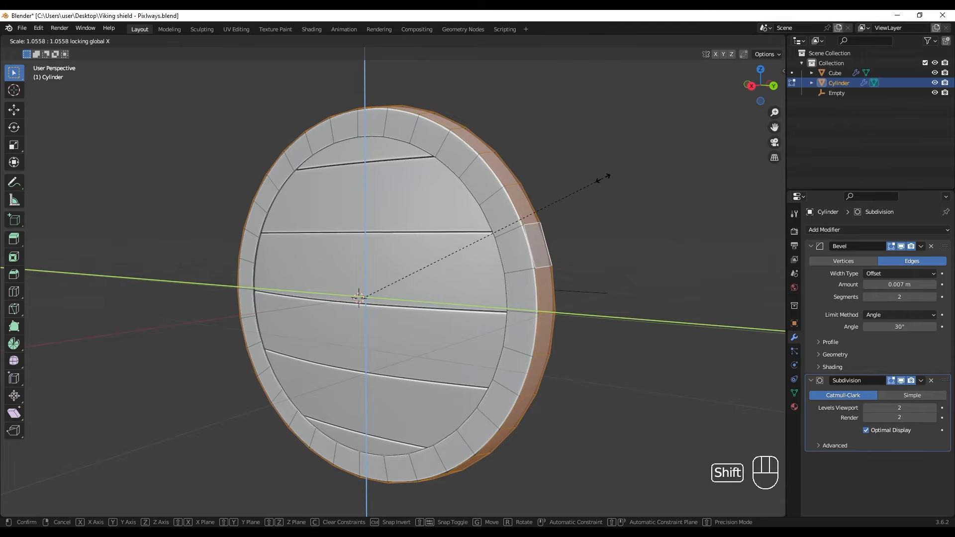
middle_drag(604, 178, 503, 228)
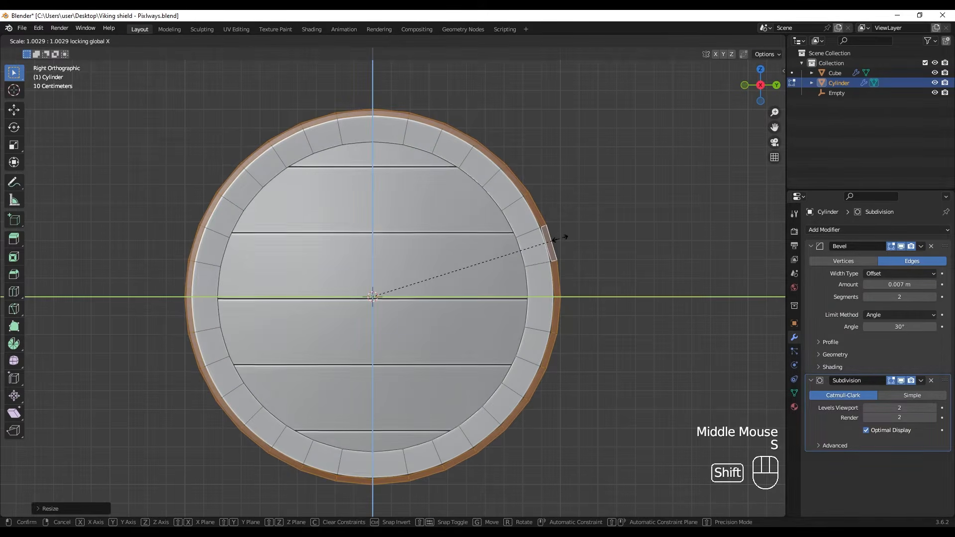
click(563, 231)
Add a loop cut around the rim's front face and slide it towards the outer edge.
shift+middle_drag(529, 227, 531, 239)
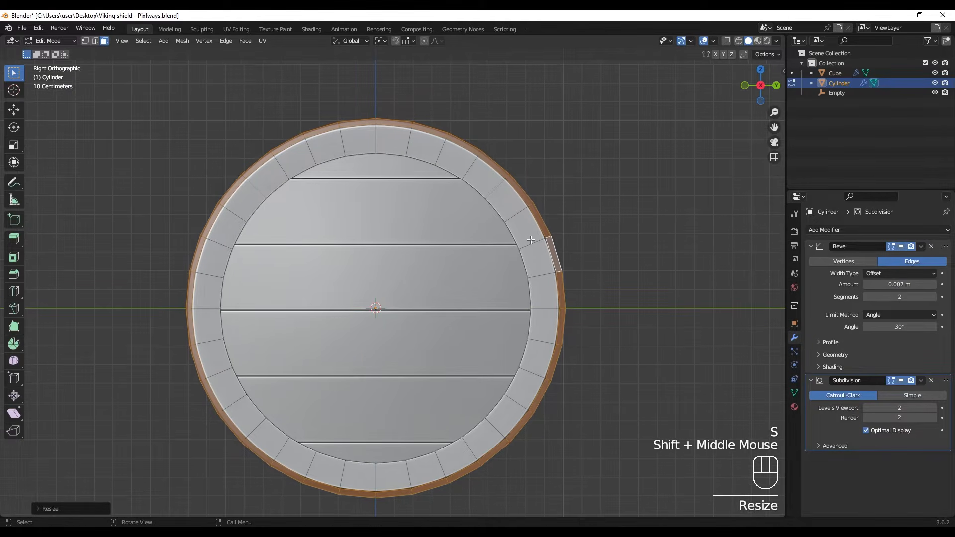
key(ctrl+r)
click(525, 220)
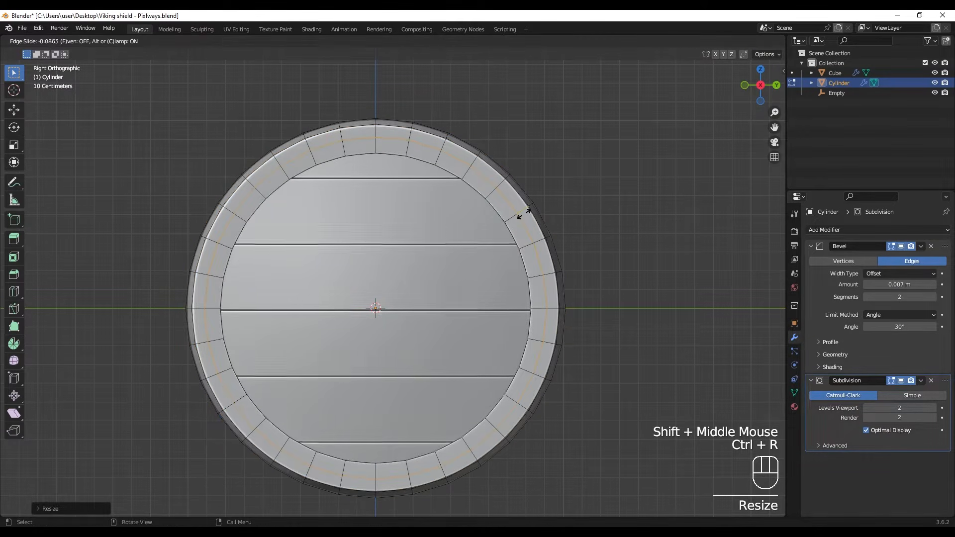
click(530, 211)
scroll(531, 210, up, 1)
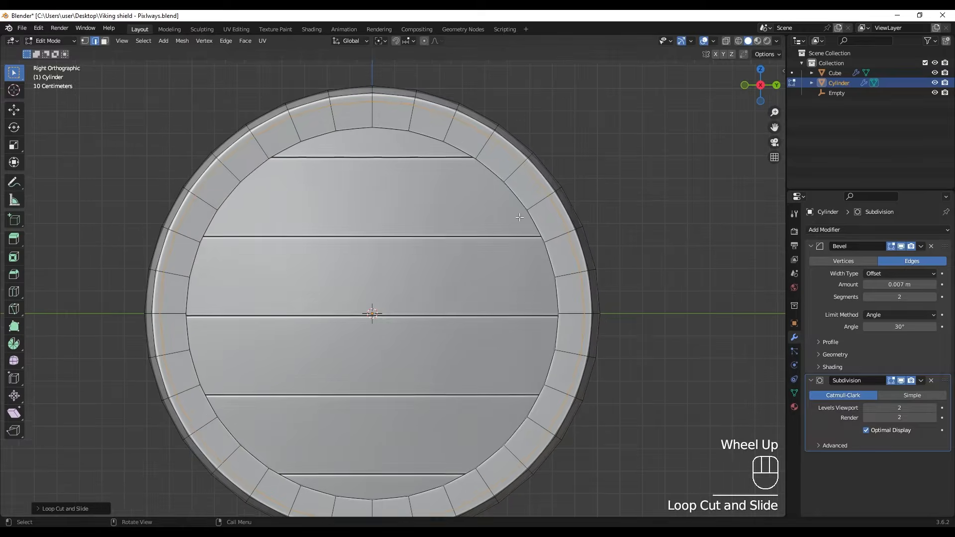
Extrude the inner ring of the rim's front faces slightly outward along their normals to form a raised band.
shift+middle_drag(529, 210, 468, 210)
key(3)
alt+click(507, 189)
scroll(475, 205, up, 1)
right_click(469, 210)
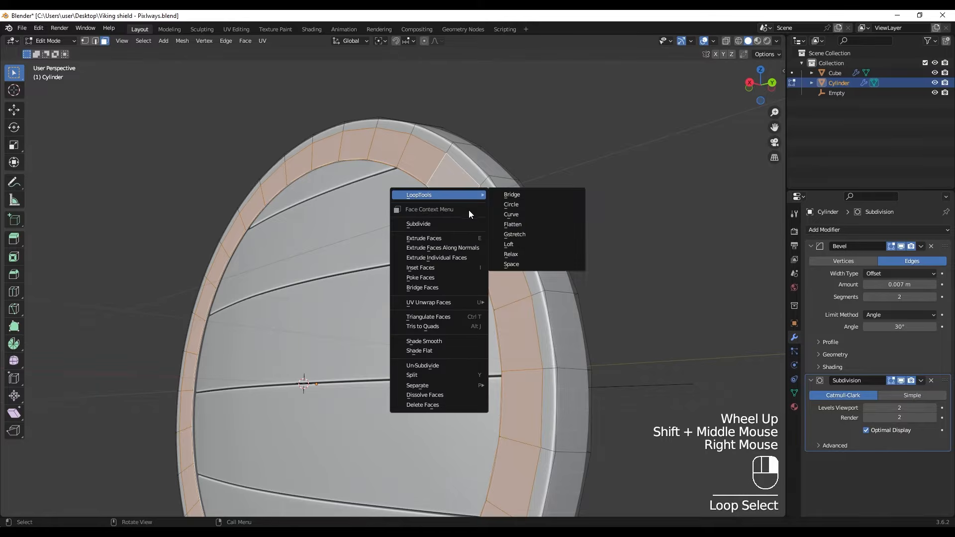
click(437, 247)
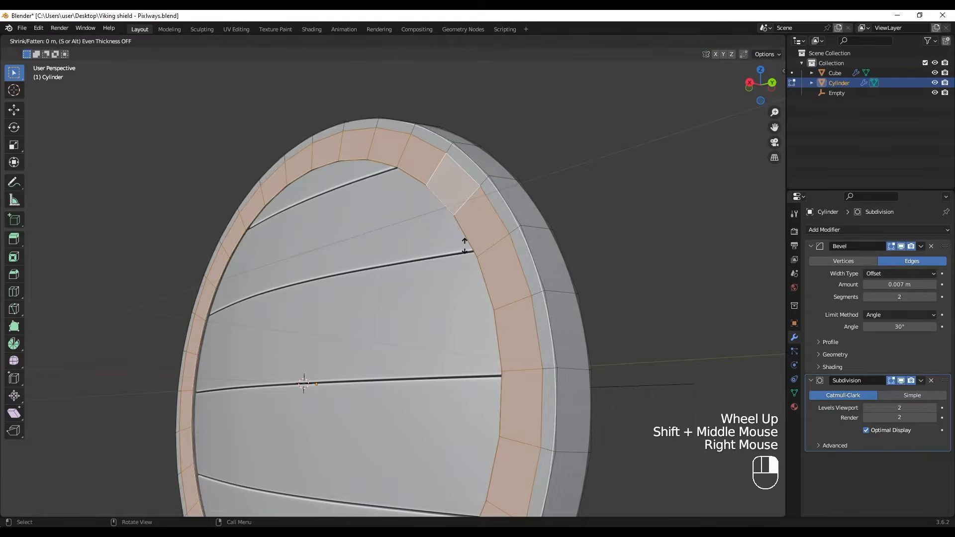
click(417, 196)
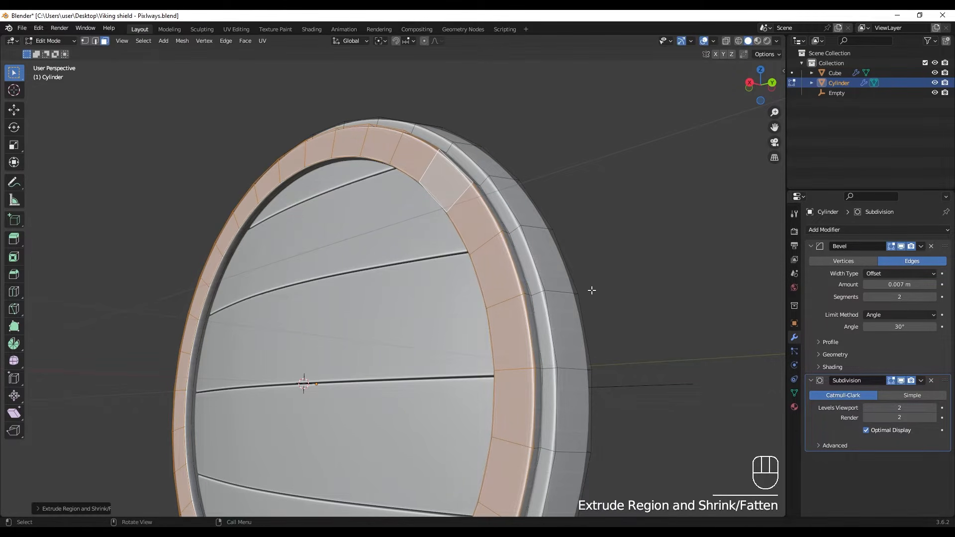
Shade the rim object smooth in Object Mode.
middle_drag(590, 290, 539, 280)
scroll(540, 279, down, 3)
key(Tab)
middle_drag(539, 279, 490, 297)
click(481, 271)
right_click(476, 271)
click(460, 228)
click(542, 242)
Extrude two adjacent outer side faces at each of the rim's four quarter points and scale them outward about 1.16, excluding X.
key(Tab)
shift+middle_drag(488, 333, 486, 282)
scroll(486, 282, down, 1)
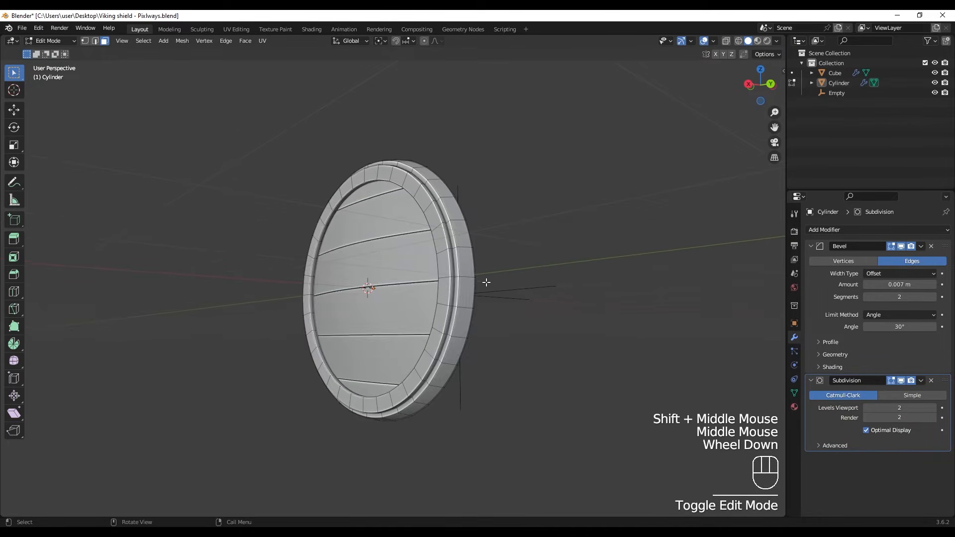
click(467, 270)
click(468, 293)
shift+click(466, 261)
middle_drag(318, 300, 381, 291)
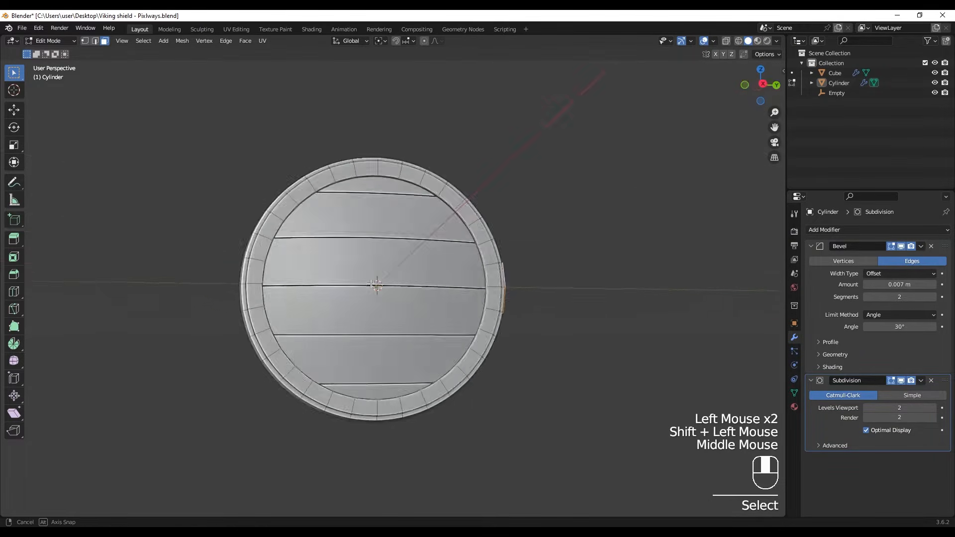
shift+click(280, 293)
shift+click(280, 263)
middle_drag(328, 249, 298, 319)
shift+click(355, 216)
shift+click(388, 215)
middle_drag(428, 299, 423, 179)
shift+click(354, 379)
middle_drag(506, 319, 509, 324)
scroll(508, 324, up, 1)
shift+middle_drag(509, 324, 513, 332)
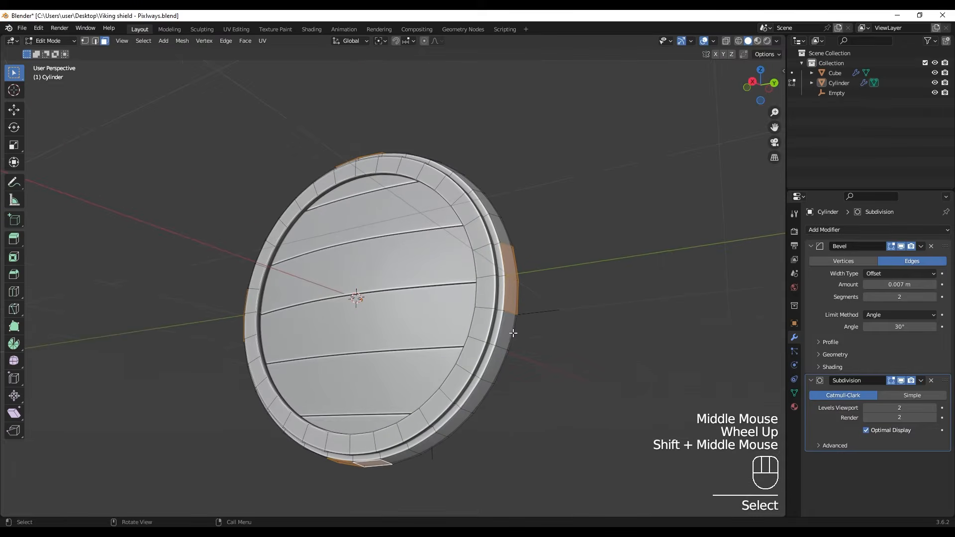
key(e)
right_click(533, 319)
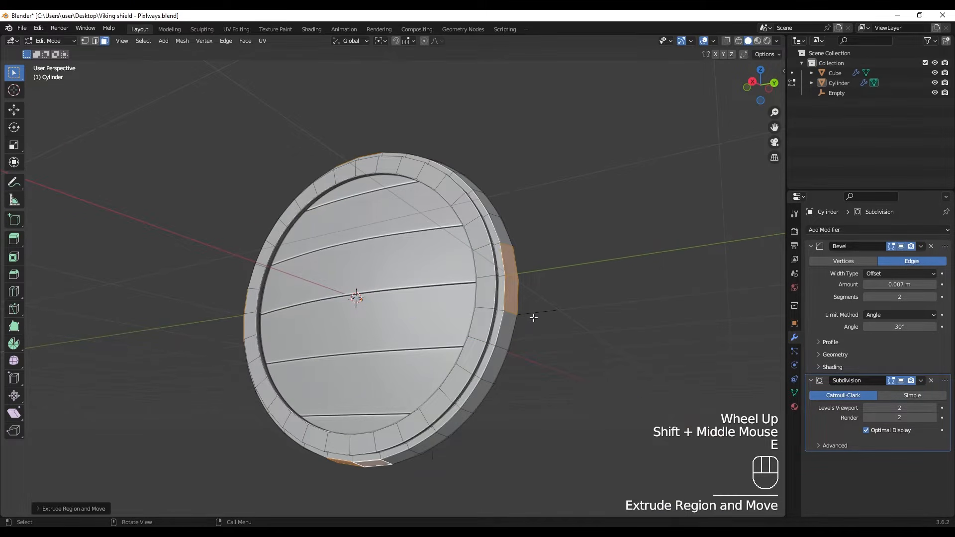
middle_drag(533, 317, 552, 322)
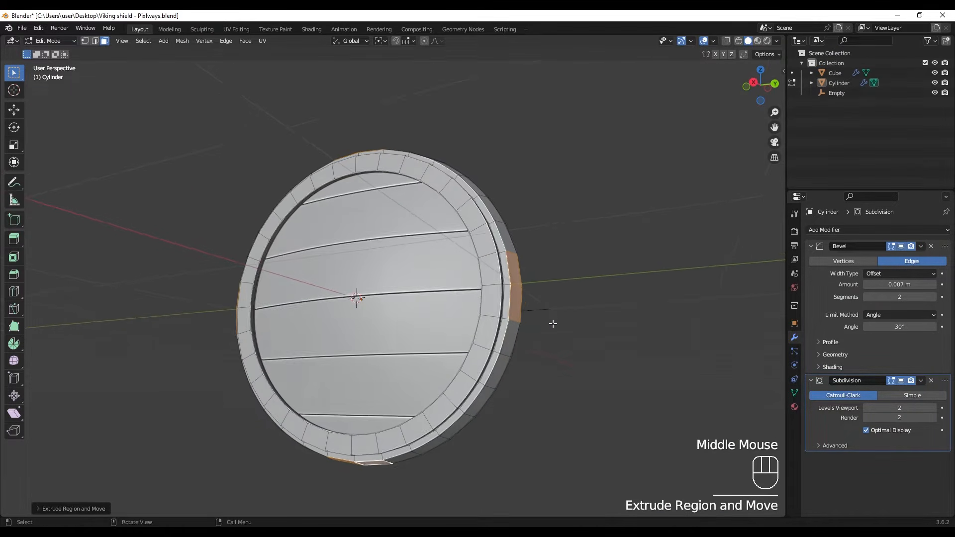
key(s)
shift+middle_click(577, 314)
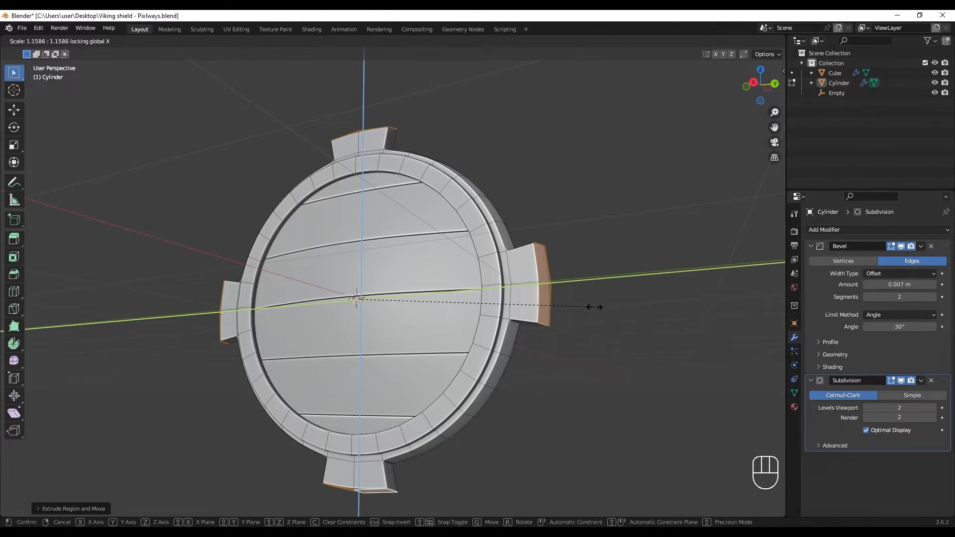
click(593, 307)
Set the pivot to Individual Origins and shrink the end faces of the four extrusions into narrow tips, excluding the X axis.
click(382, 41)
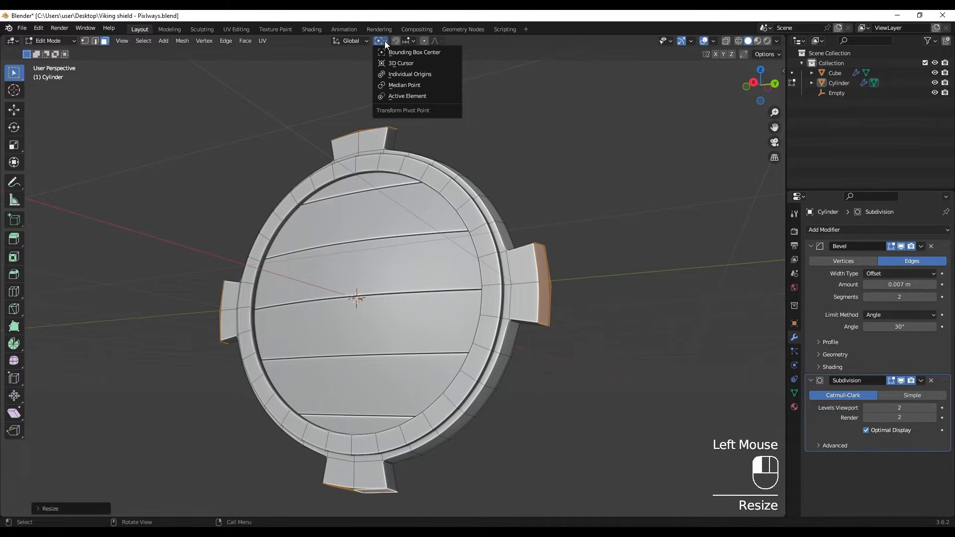
click(404, 74)
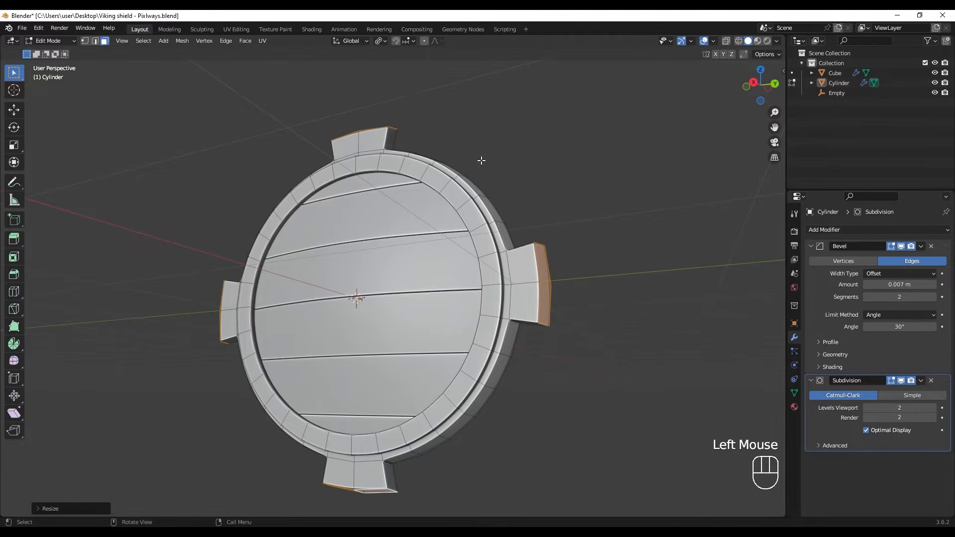
key(s)
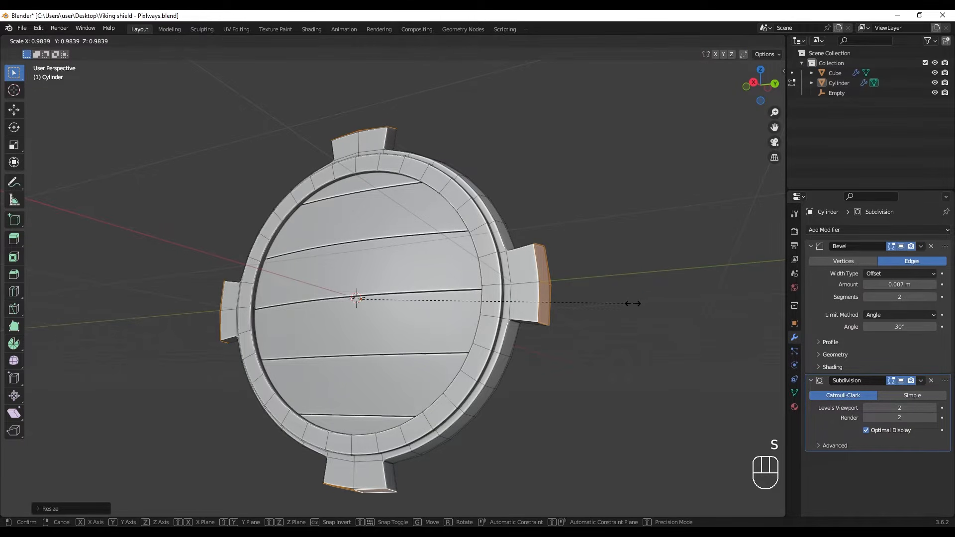
key(shift+x)
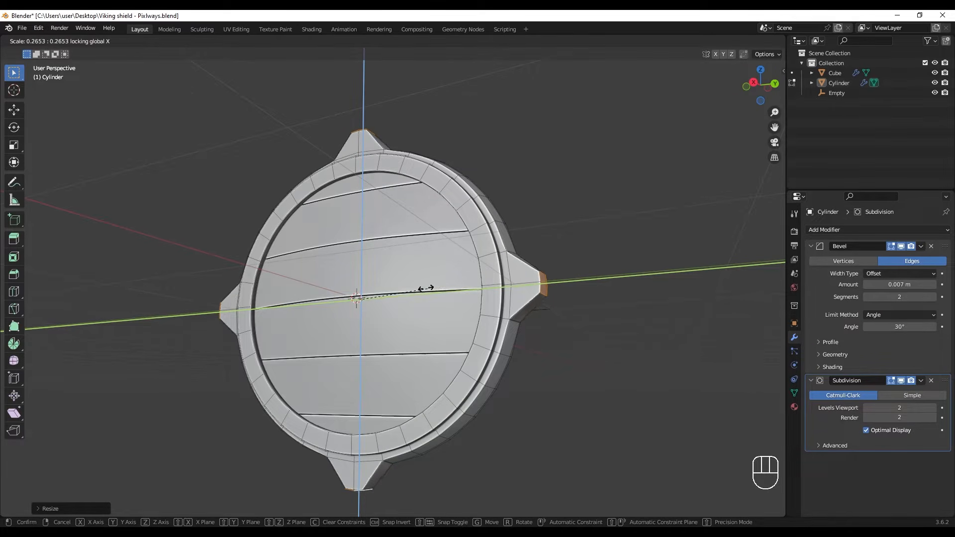
click(388, 293)
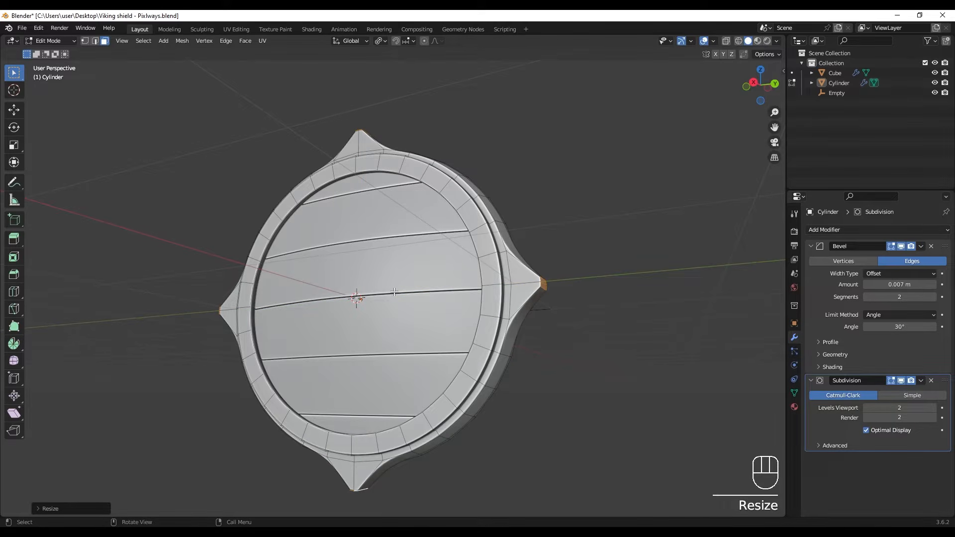
Set the pivot to Bounding Box Center and scale the four tips inward to about 0.95, excluding the X axis.
click(381, 41)
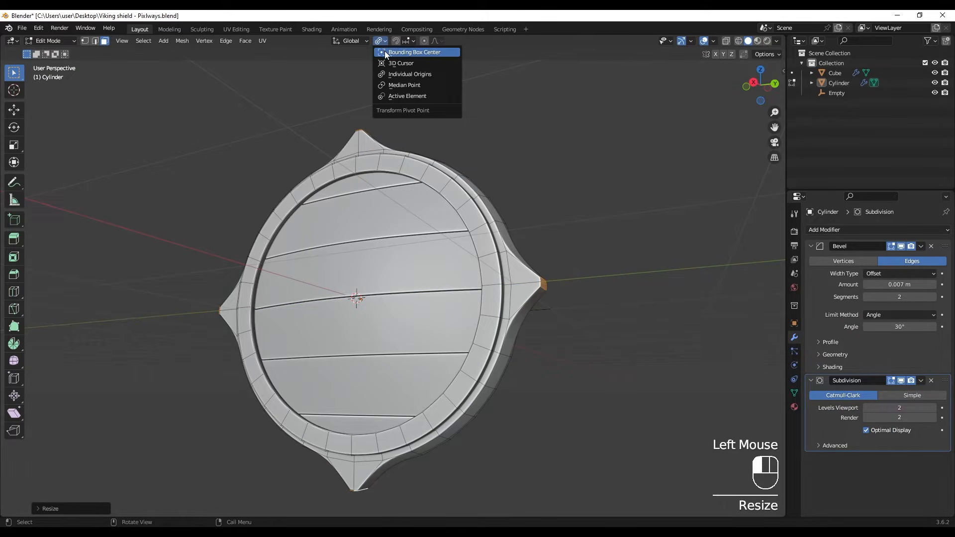
click(385, 53)
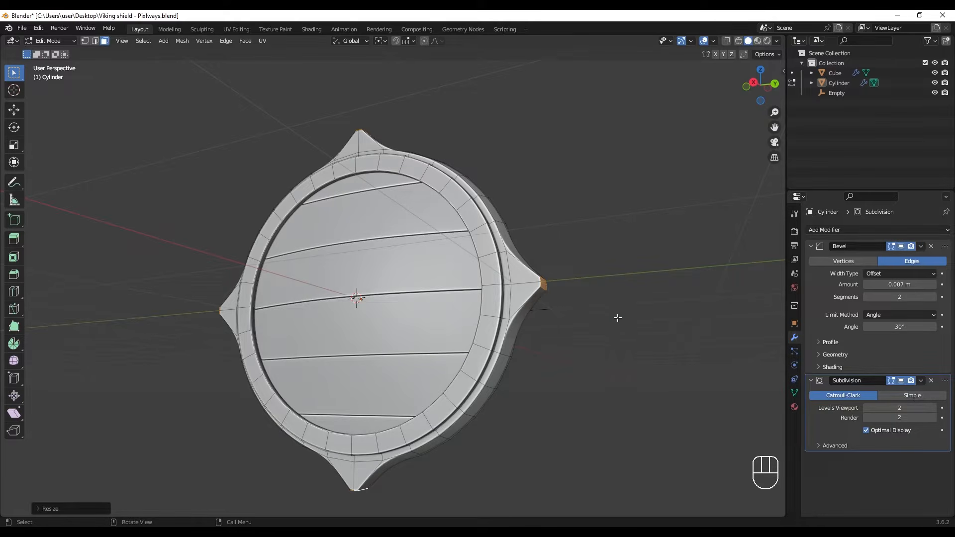
key(s)
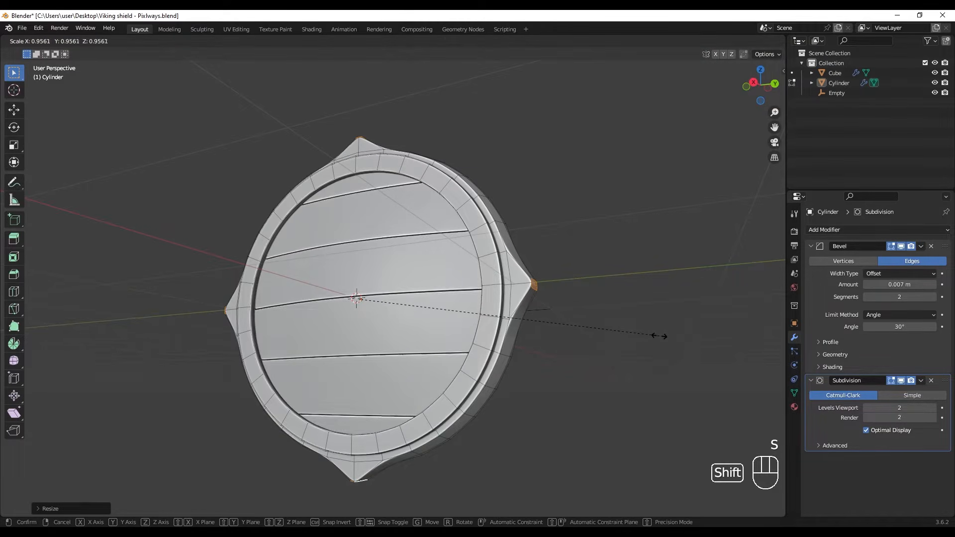
shift+middle_click(657, 336)
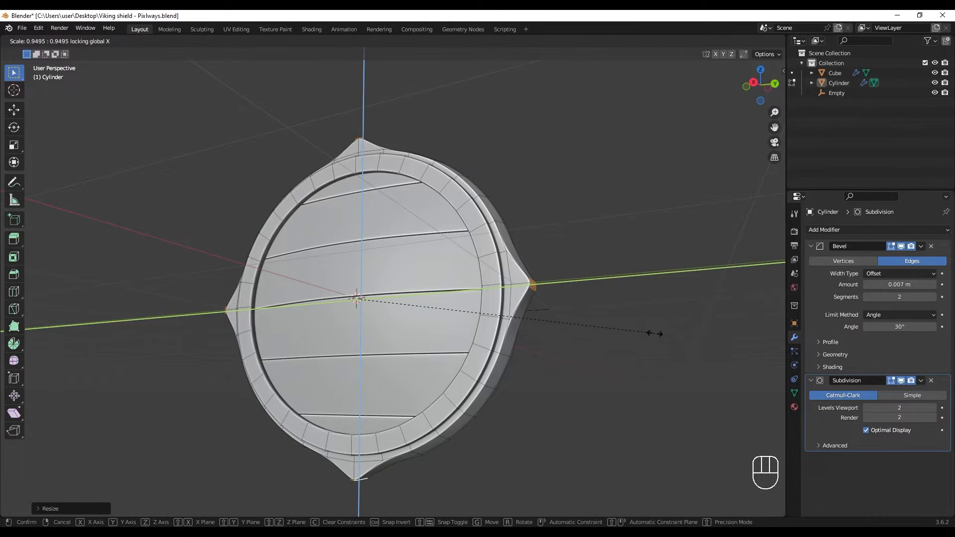
click(654, 333)
click(572, 341)
Scale the front vertices of all four rim tips inward to about 0.97, excluding the X axis.
scroll(572, 338, up, 2)
shift+middle_drag(584, 316, 586, 300)
middle_drag(587, 300, 506, 301)
key(1)
shift+middle_drag(506, 301, 486, 300)
click(557, 287)
shift+click(557, 301)
shift+click(558, 310)
scroll(572, 314, down, 2)
shift+middle_drag(507, 239, 540, 393)
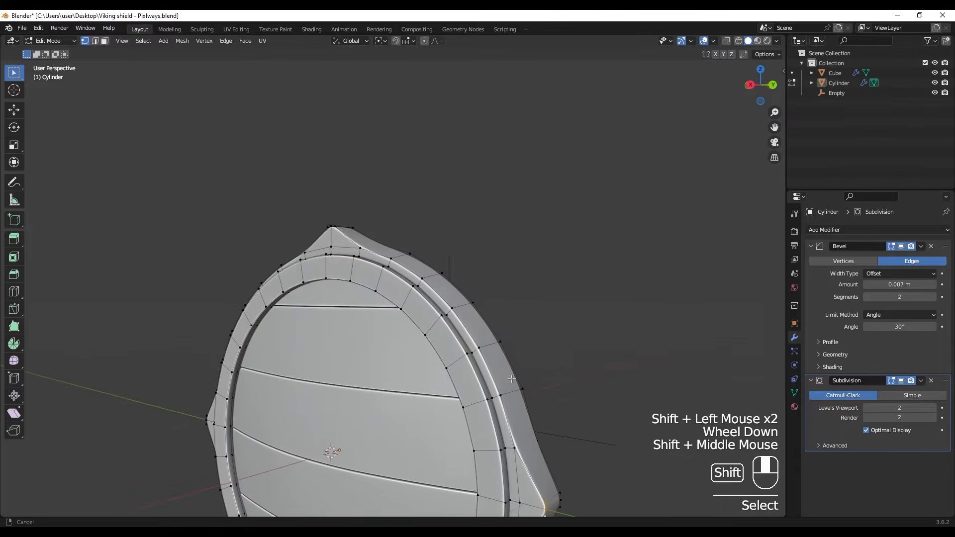
middle_drag(348, 279, 437, 314)
ctrl+middle_drag(438, 313, 427, 264)
shift+click(271, 230)
shift+click(290, 226)
shift+click(277, 230)
shift+click(278, 229)
scroll(298, 279, down, 4)
shift+middle_drag(309, 348, 398, 199)
middle_drag(339, 298, 318, 264)
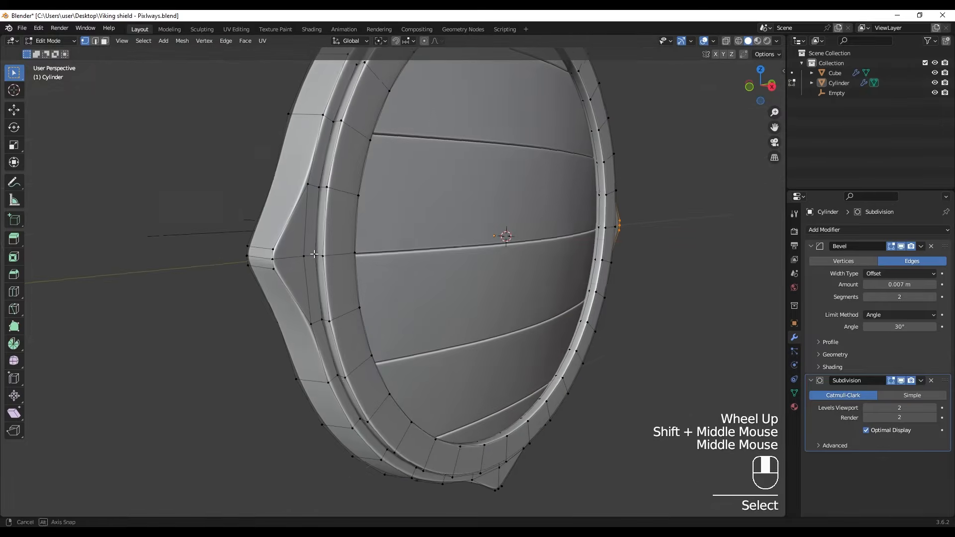
shift+click(276, 255)
shift+click(277, 262)
shift+click(275, 259)
middle_drag(383, 448, 503, 363)
scroll(423, 384, up, 1)
shift+click(377, 305)
shift+click(384, 307)
shift+click(392, 307)
scroll(507, 355, down, 1)
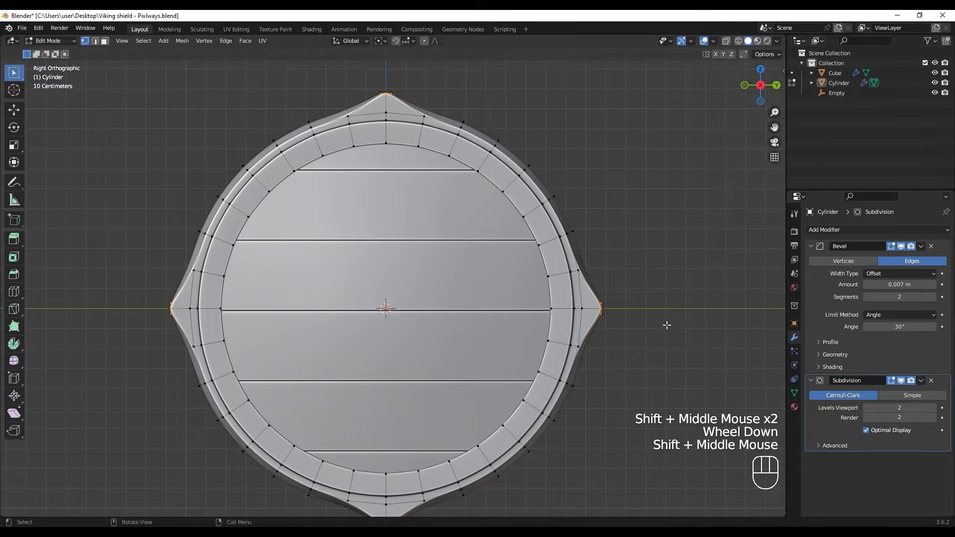
key(s)
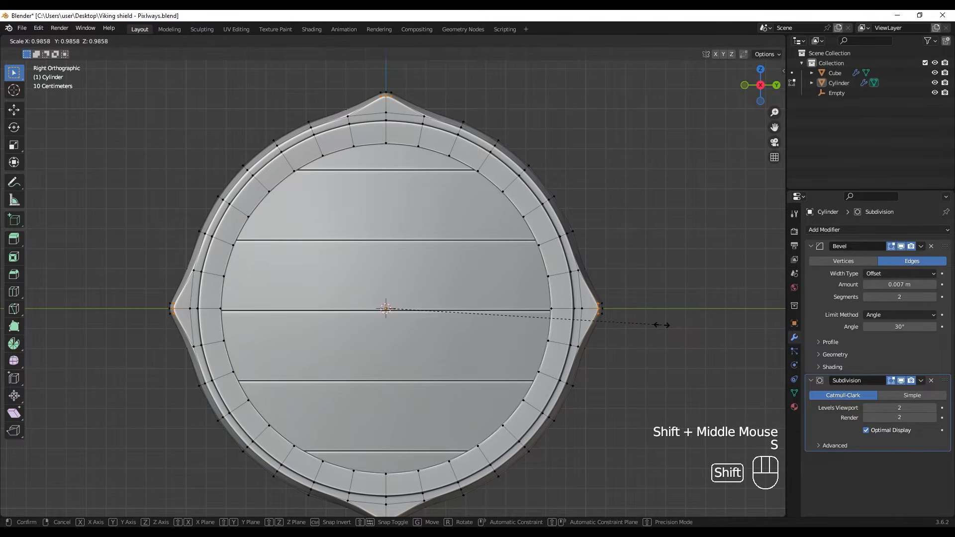
key(shift+x)
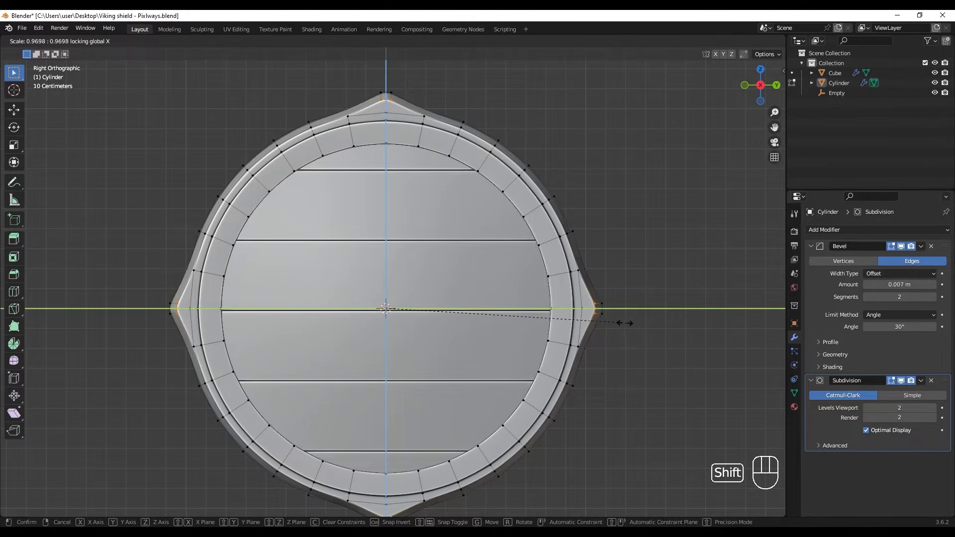
click(641, 320)
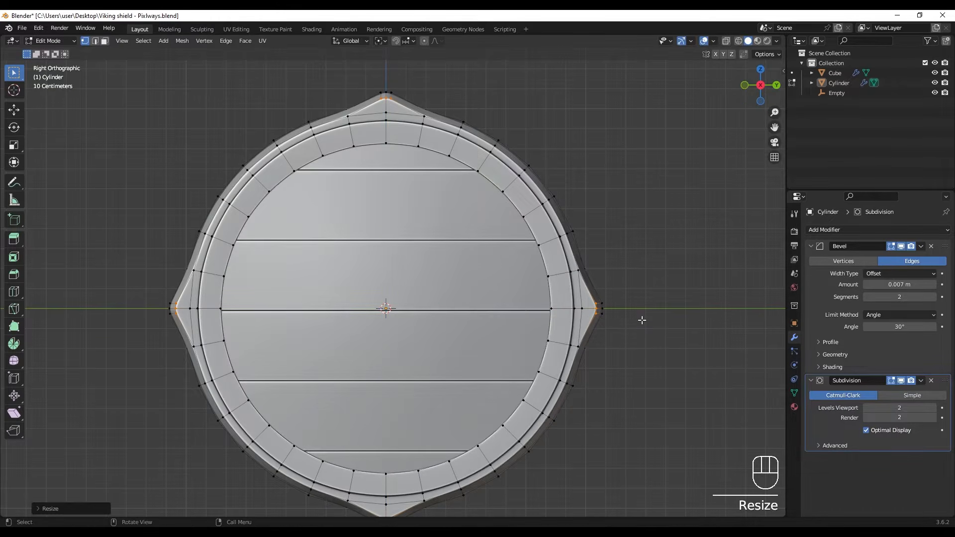
Finish editing the rim mesh and return to Object Mode with nothing selected.
click(637, 282)
scroll(611, 323, down, 2)
shift+middle_drag(611, 323, 593, 288)
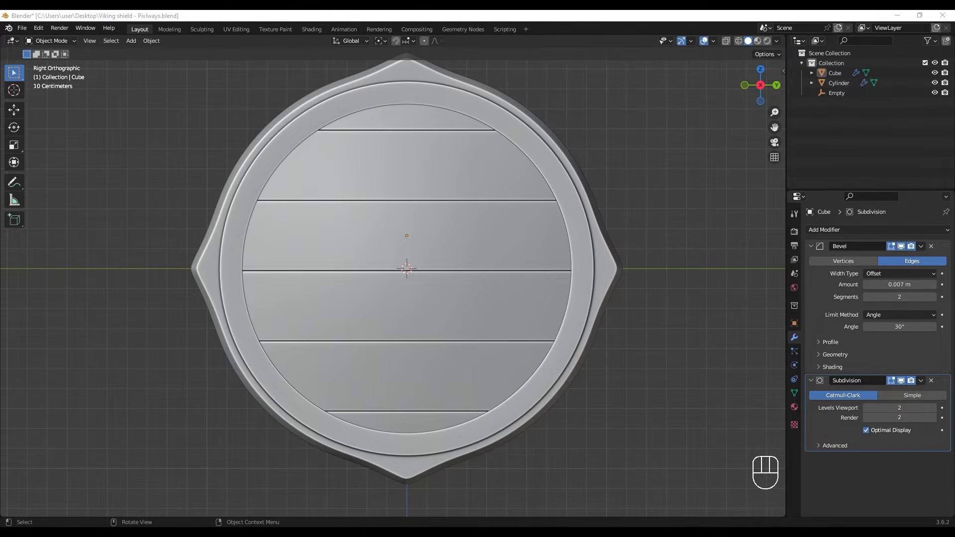
shift+middle_drag(408, 273, 391, 260)
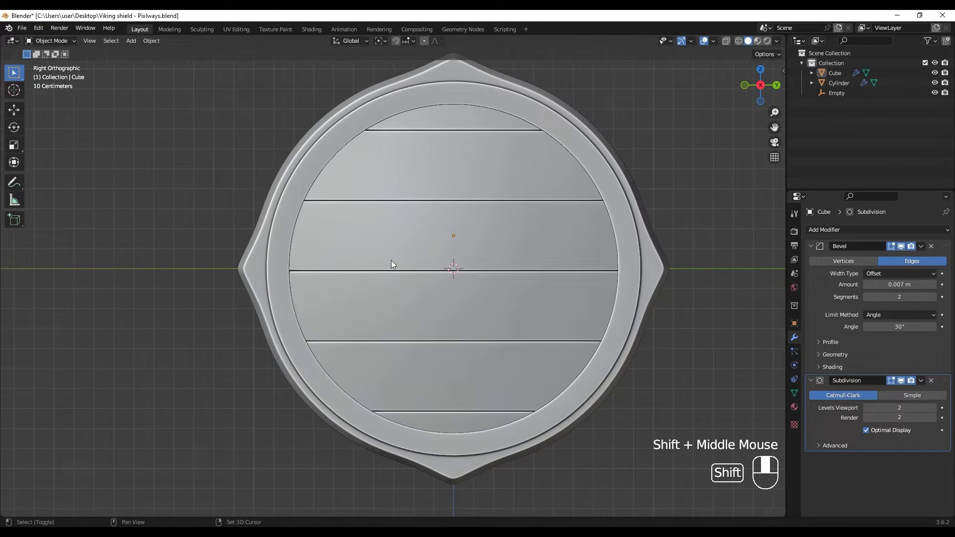
Move the planks up about 0.01 m along Z so the middle gap is centred on the horizontal axis.
scroll(294, 268, up, 2)
click(295, 268)
mouse_move(295, 269)
shift+middle_down()
mouse_move(417, 259)
mouse_move(431, 273)
shift+middle_up()
scroll(341, 270, up, 3)
scroll(341, 270, up, 1)
scroll(443, 259, up, 3)
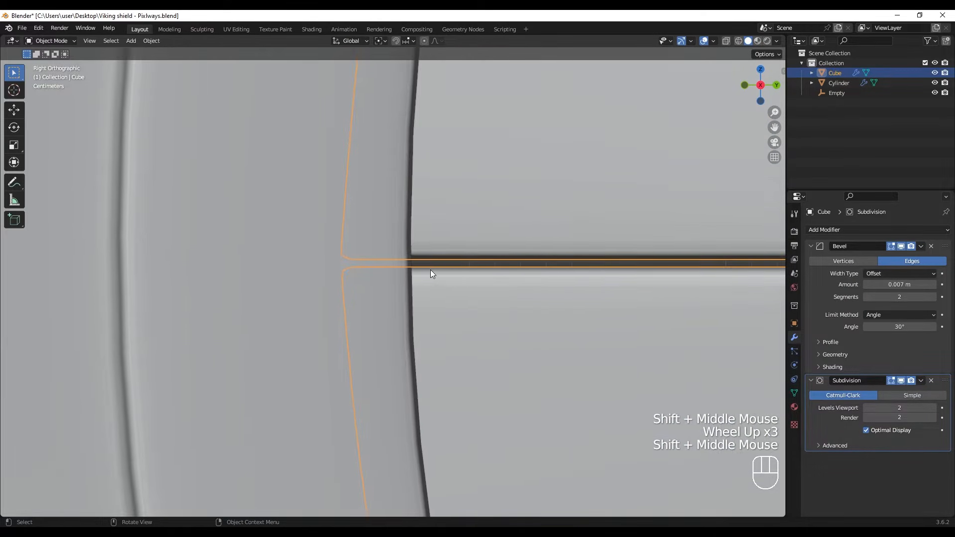
key(z)
scroll(488, 254, up, 2)
shift+middle_drag(488, 254, 417, 290)
key(g)
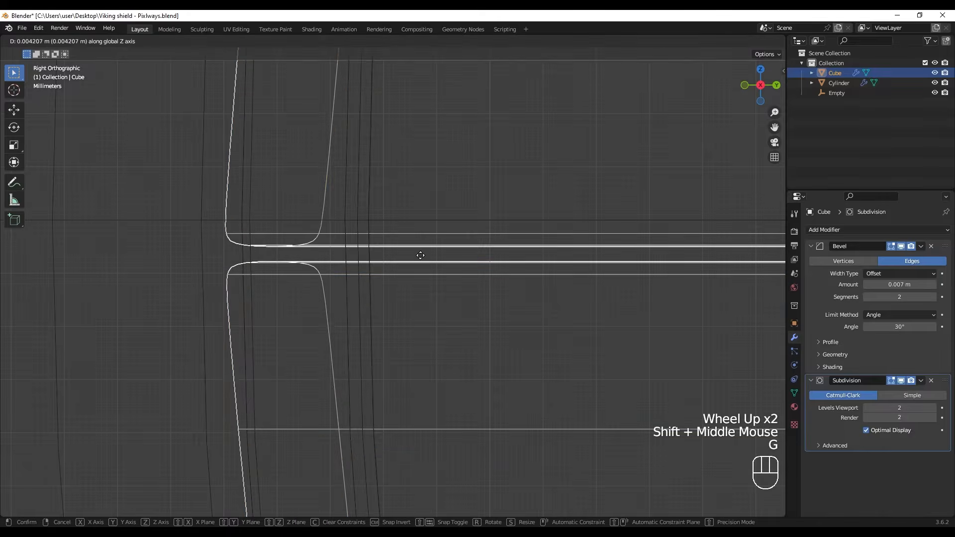
key(z)
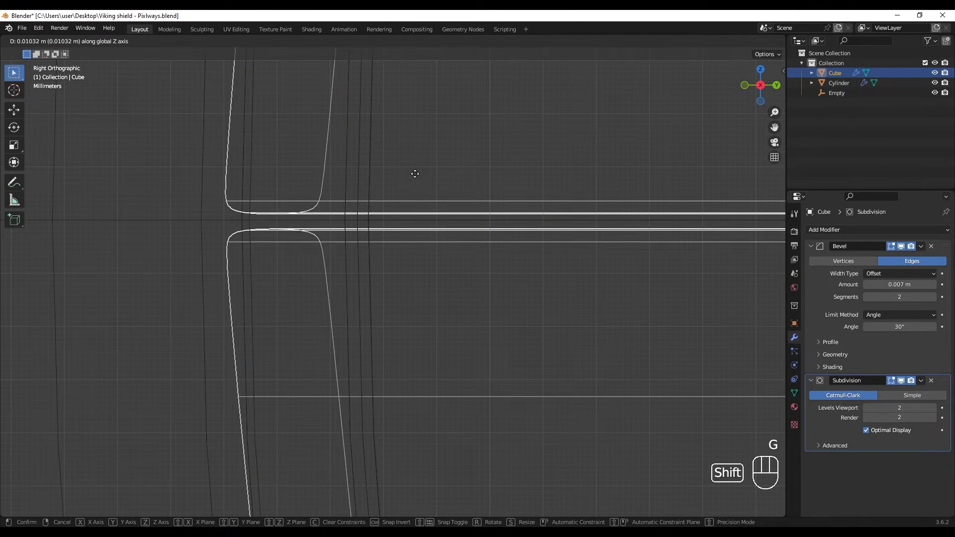
shift+click(399, 206)
scroll(407, 247, down, 2)
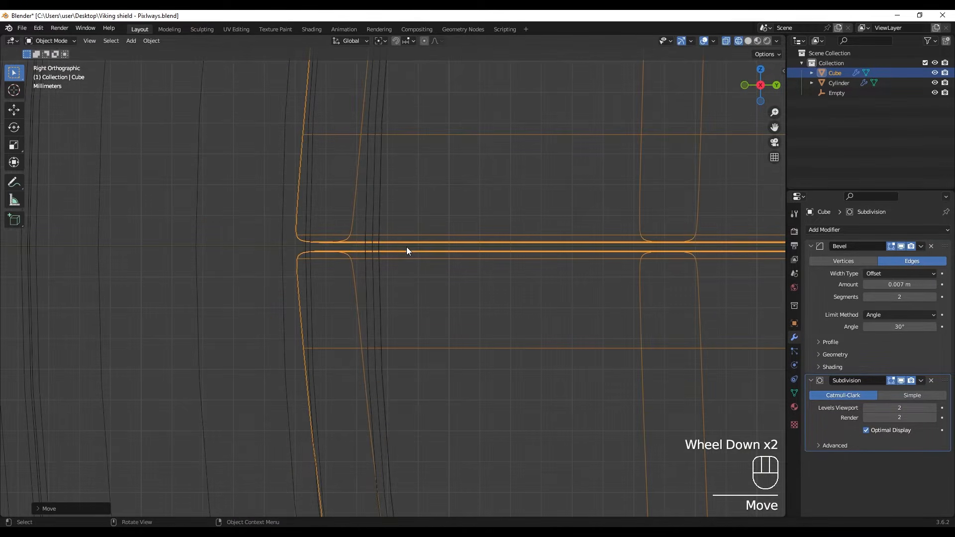
key(z)
scroll(592, 253, down, 2)
shift+middle_drag(583, 254, 345, 277)
scroll(346, 277, down, 5)
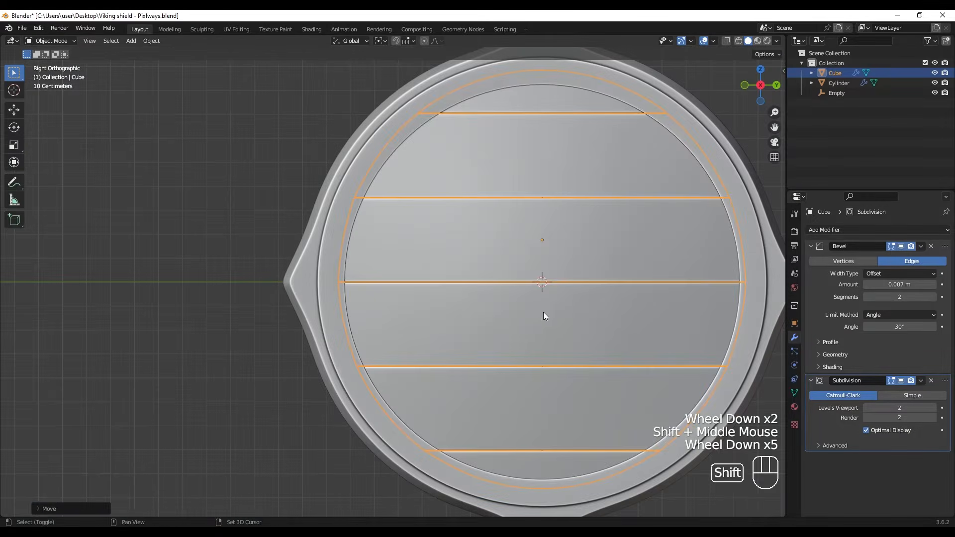
shift+middle_drag(544, 316, 533, 273)
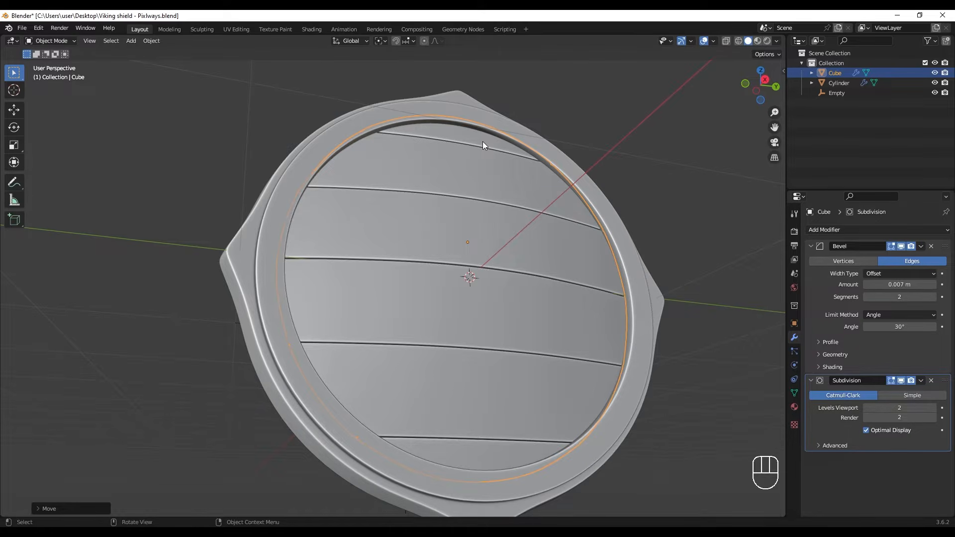
Add a cube at the shield's centre and scale it down to about a fifth of its size.
click(615, 186)
middle_drag(615, 186, 481, 252)
key(shift+a)
mouse_move(494, 249)
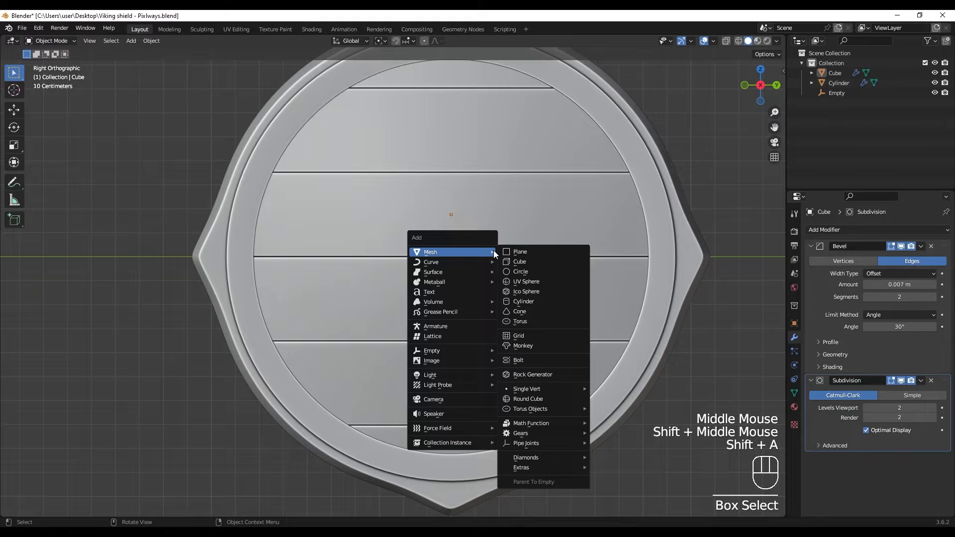
click(520, 262)
scroll(568, 258, down, 2)
key(s)
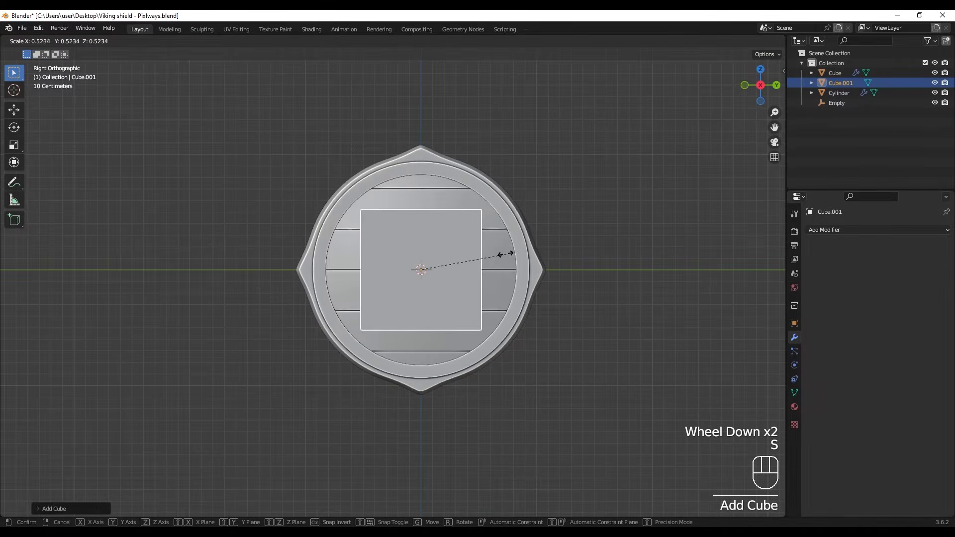
click(450, 257)
Move the small cube along the X axis until it sits clear in front of the planks.
middle_drag(413, 280, 476, 298)
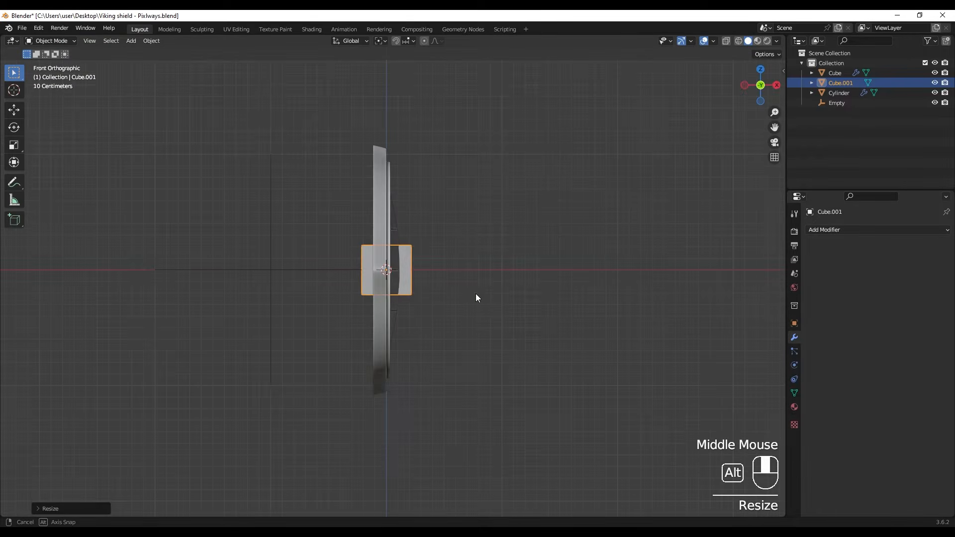
key(g)
click(497, 286)
scroll(517, 278, up, 2)
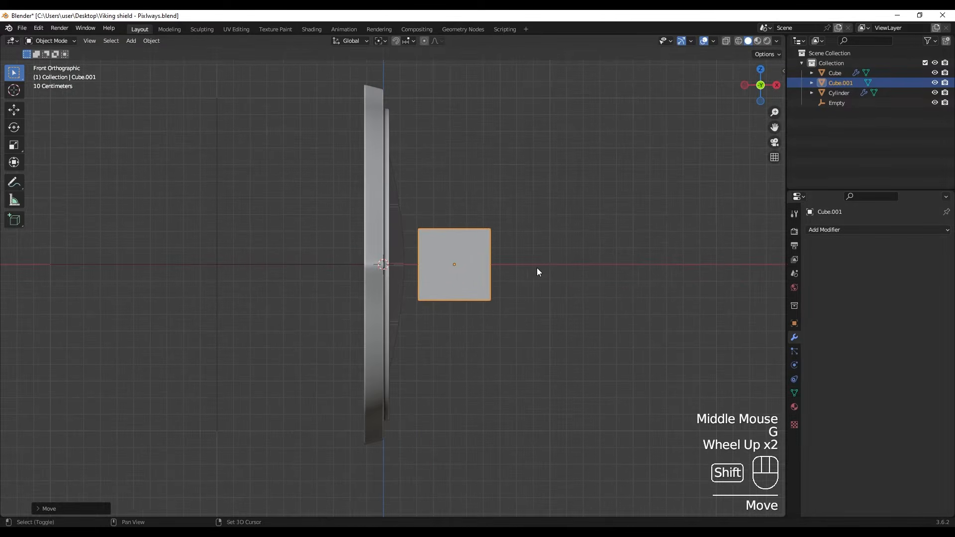
shift+middle_drag(536, 272, 500, 279)
Add a level 3 subdivision to the small cube and apply the modifier.
key(ctrl+3)
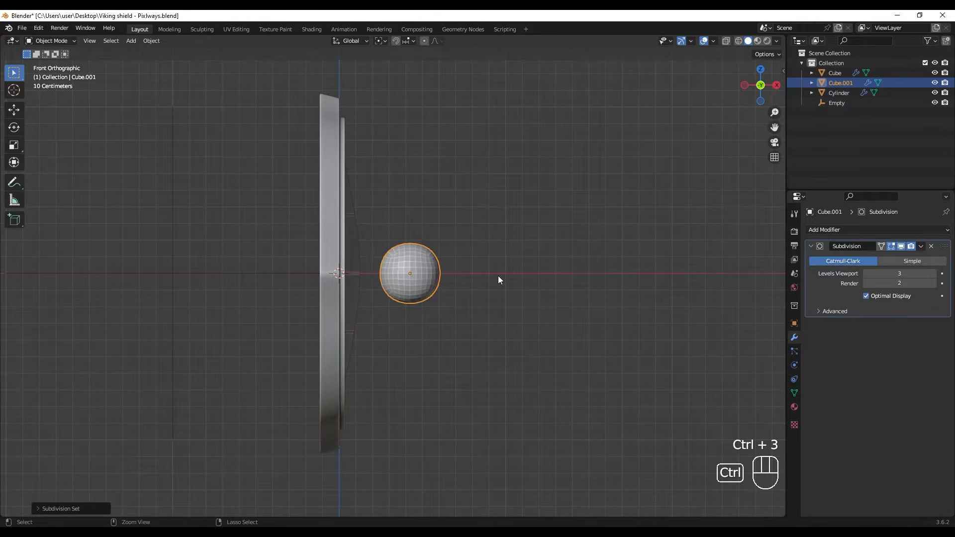
scroll(532, 264, up, 2)
shift+middle_drag(532, 263, 510, 269)
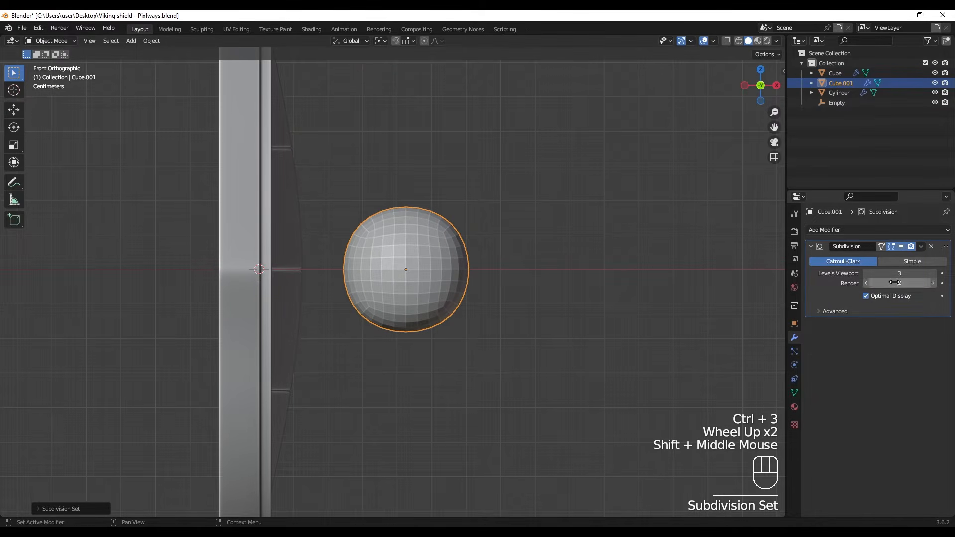
click(922, 246)
click(871, 258)
Add a Cast modifier with a Sphere shape and a factor of 1.00 to the rounded cube, and apply it.
click(853, 230)
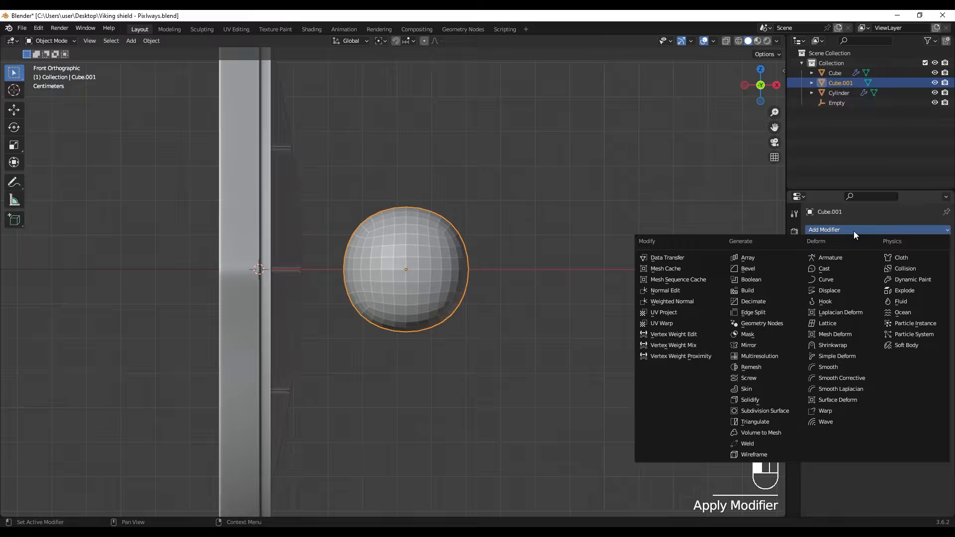
click(837, 269)
click(896, 286)
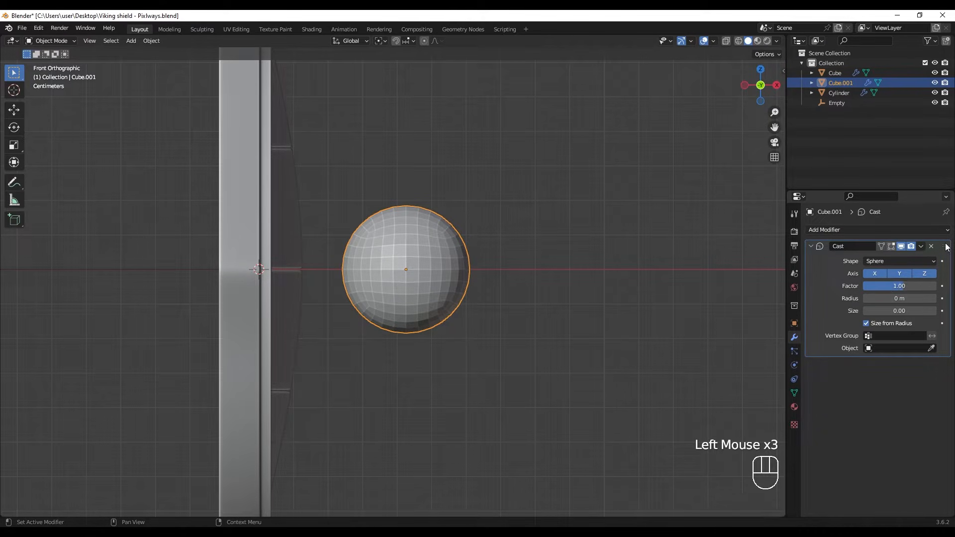
click(921, 246)
click(918, 256)
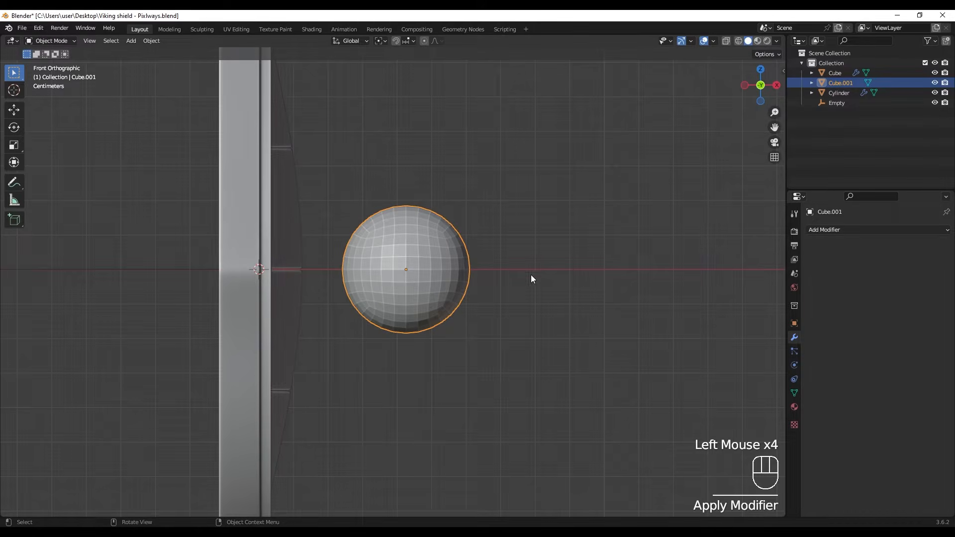
Delete the faces of the sphere's shield-facing half in the front wireframe view, leaving a dome.
key(Tab)
scroll(425, 257, up, 2)
shift+middle_drag(428, 254, 416, 259)
key(3)
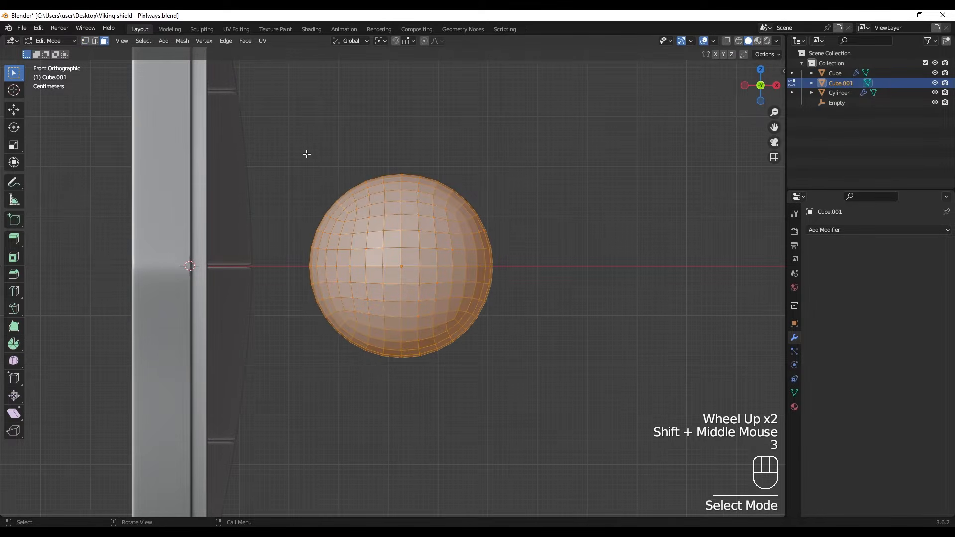
drag(294, 136, 416, 426)
key(z)
drag(282, 106, 351, 284)
click(297, 141)
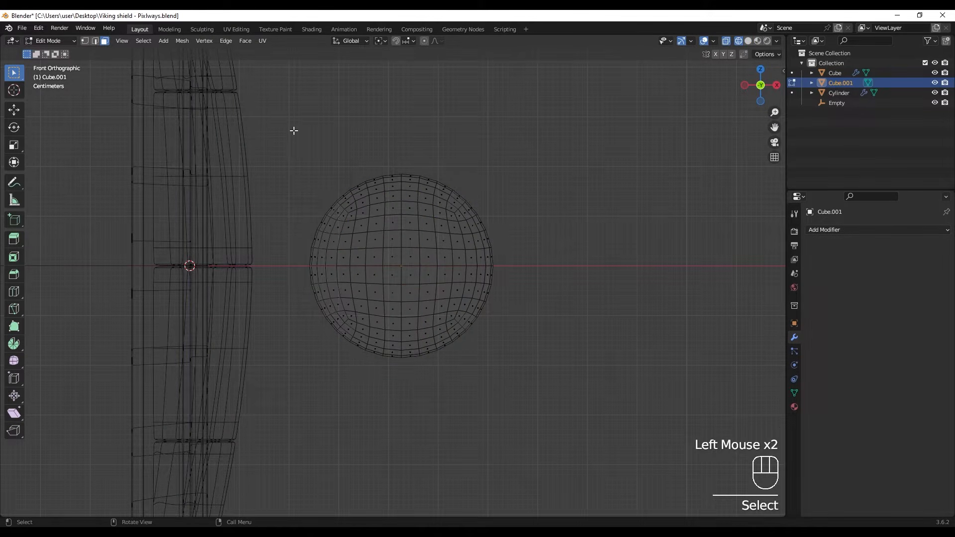
drag(293, 131, 419, 426)
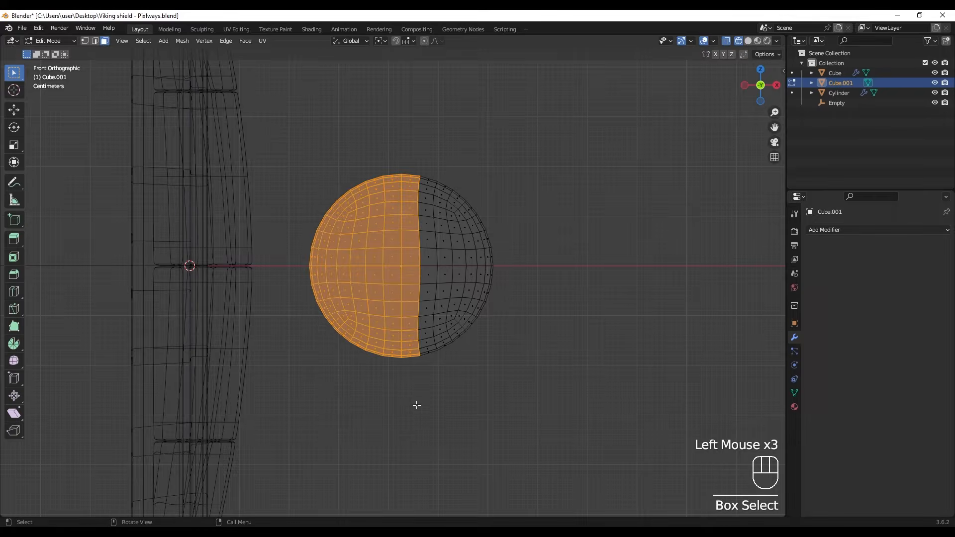
key(x)
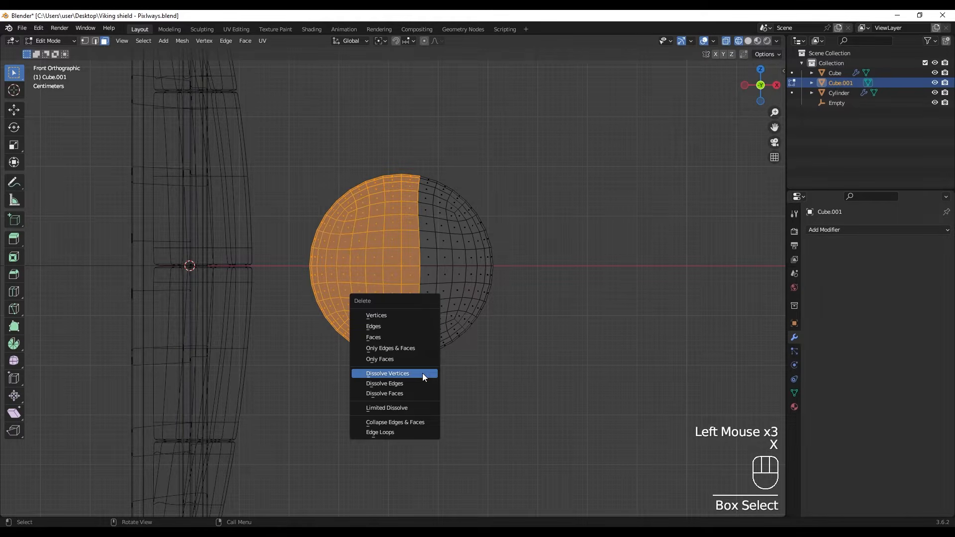
click(401, 338)
Undo the stray changes and flatten the dome's open edge loop by scaling it along the X axis.
key(ctrl+z)
key(ctrl+z)
key(ctrl+z)
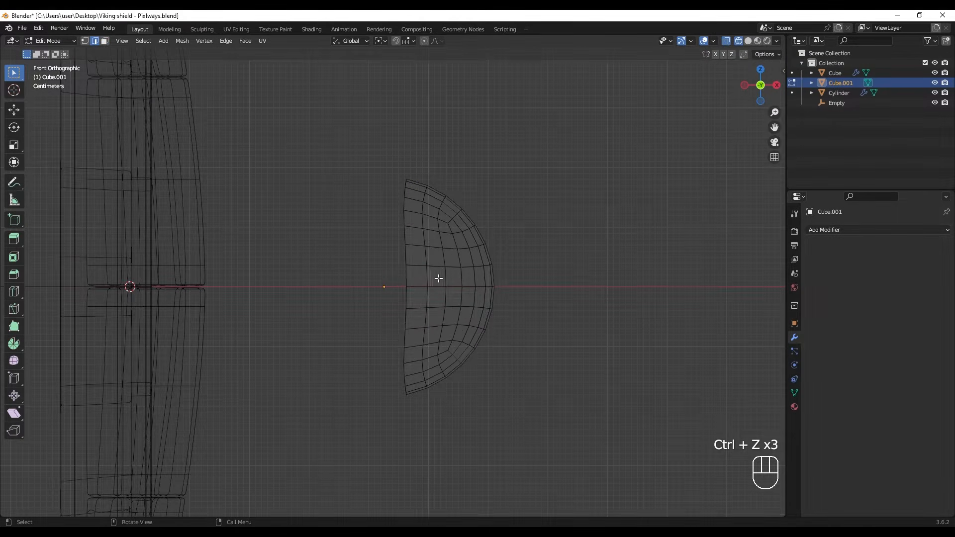
middle_drag(438, 278, 466, 265)
alt+click(399, 275)
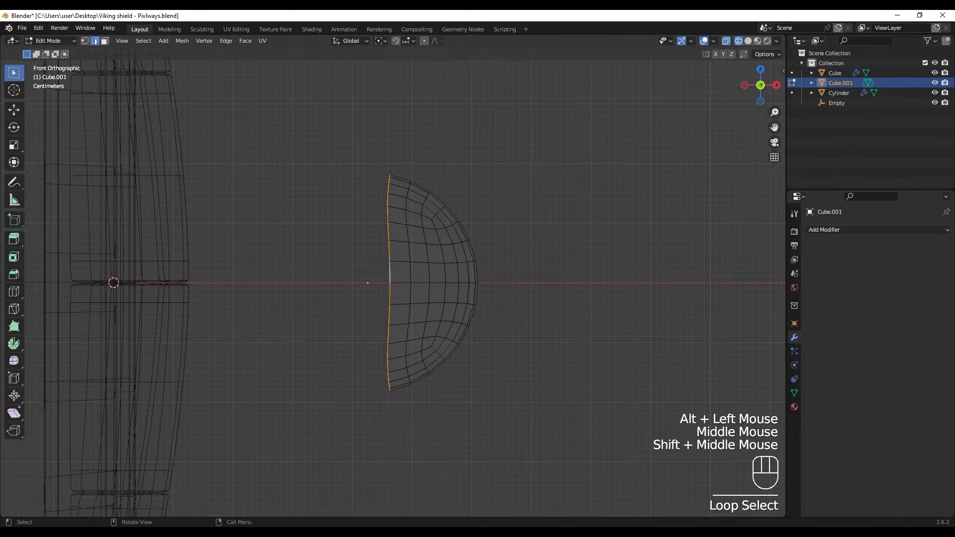
key(s)
key(x)
key(Return)
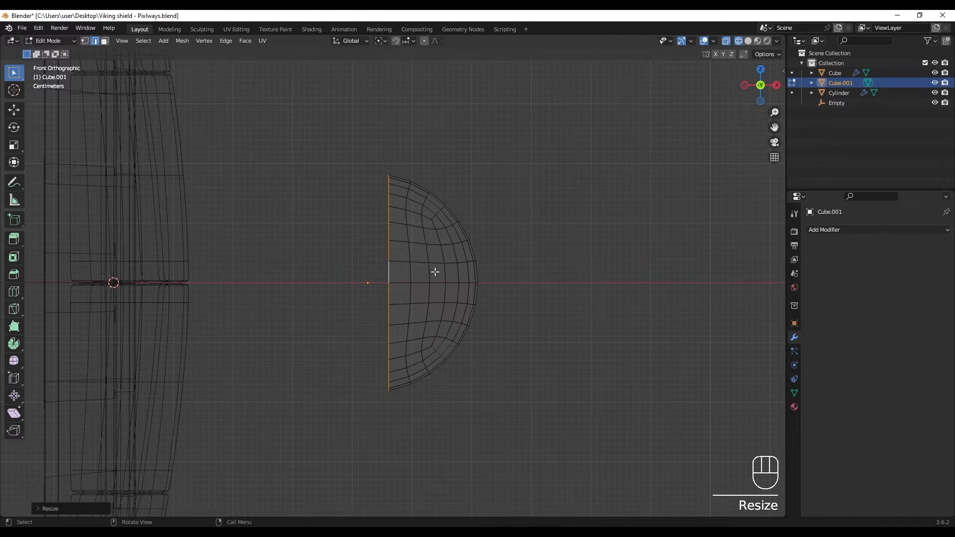
Extrude the dome's open edge loop in place and scale it outward to about 1.5 to form a flat flange.
middle_drag(436, 272, 416, 275)
key(e)
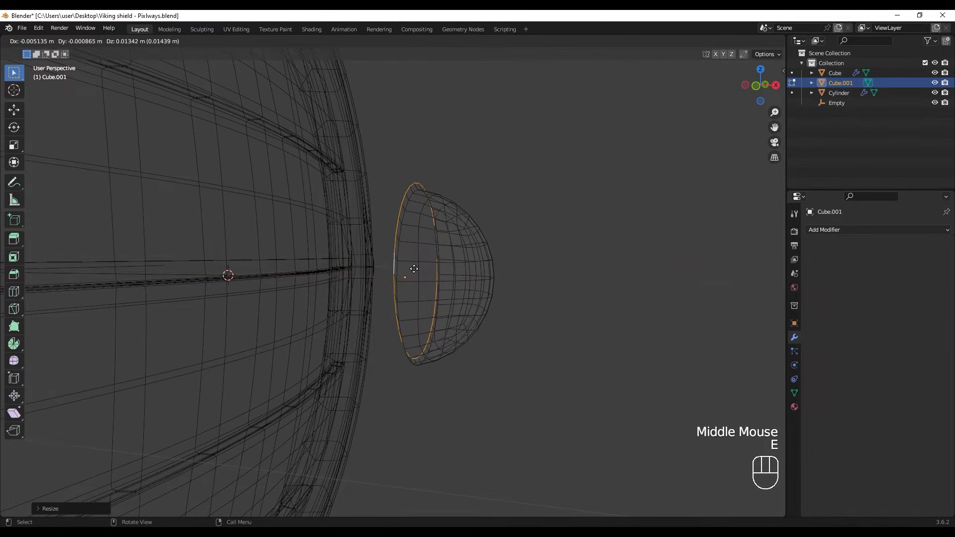
click(416, 272)
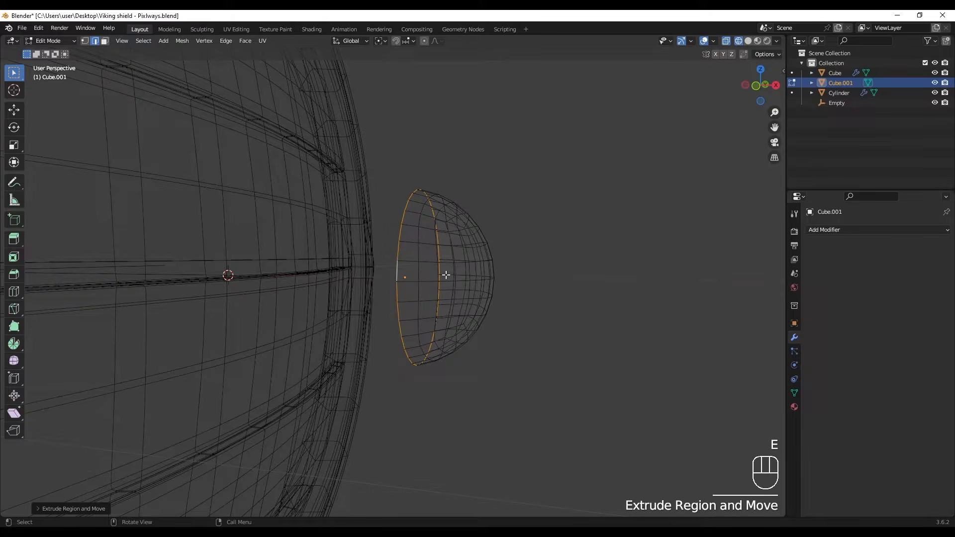
key(s)
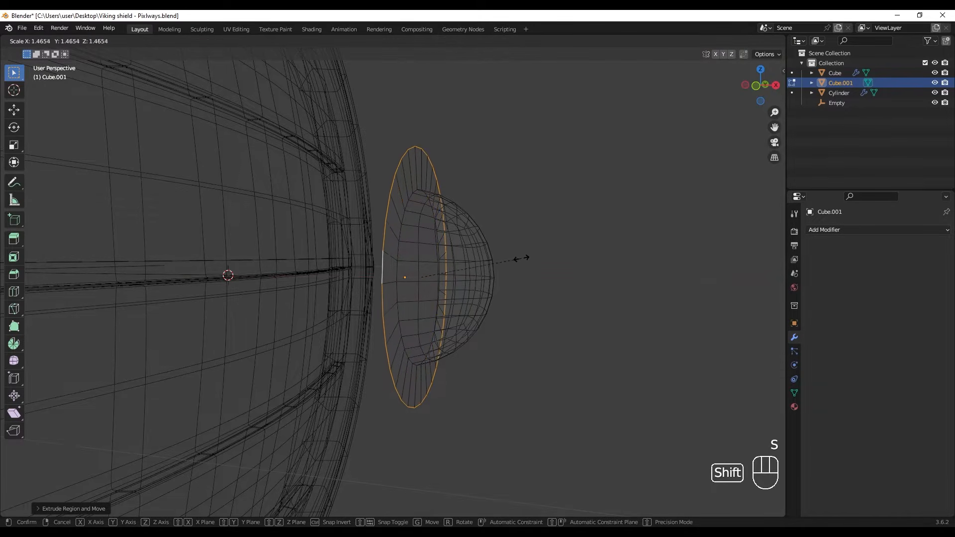
click(529, 256)
mouse_move(503, 262)
middle_down()
mouse_move(416, 266)
mouse_move(493, 269)
middle_up()
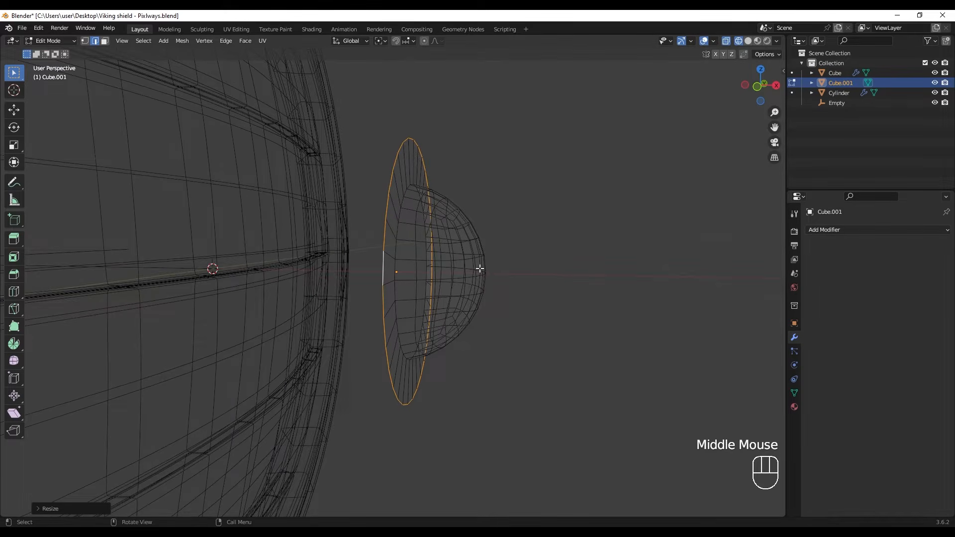
Extrude the flange's outer edge about 0.06 m along X toward the shield and return to the solid Object Mode view.
key(e)
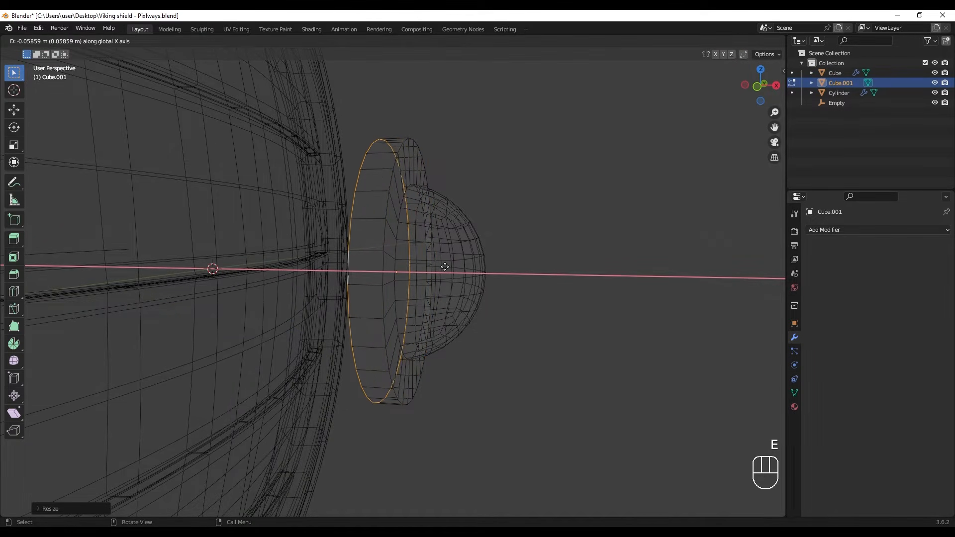
click(446, 267)
key(Tab)
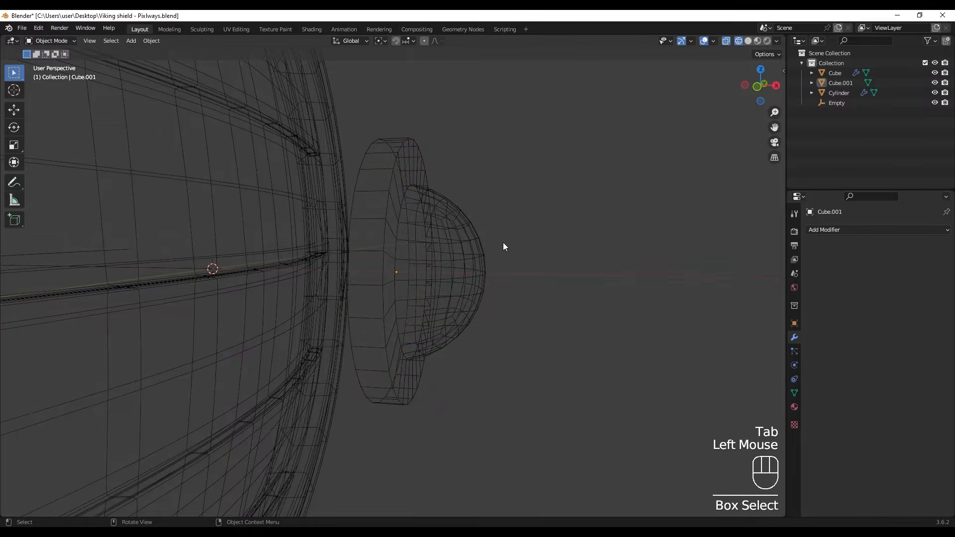
key(z)
scroll(453, 248, down, 1)
Copy the planks' Bevel and Subdivision modifiers to the domed boss.
mouse_move(454, 248)
middle_down()
mouse_move(386, 250)
mouse_move(417, 250)
mouse_move(435, 262)
middle_up()
click(438, 258)
shift+click(317, 236)
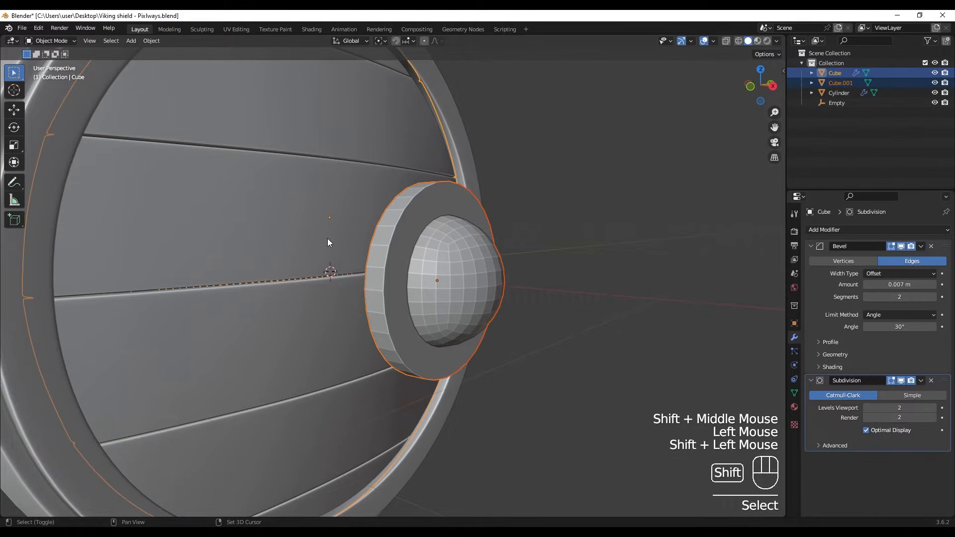
key(ctrl+l)
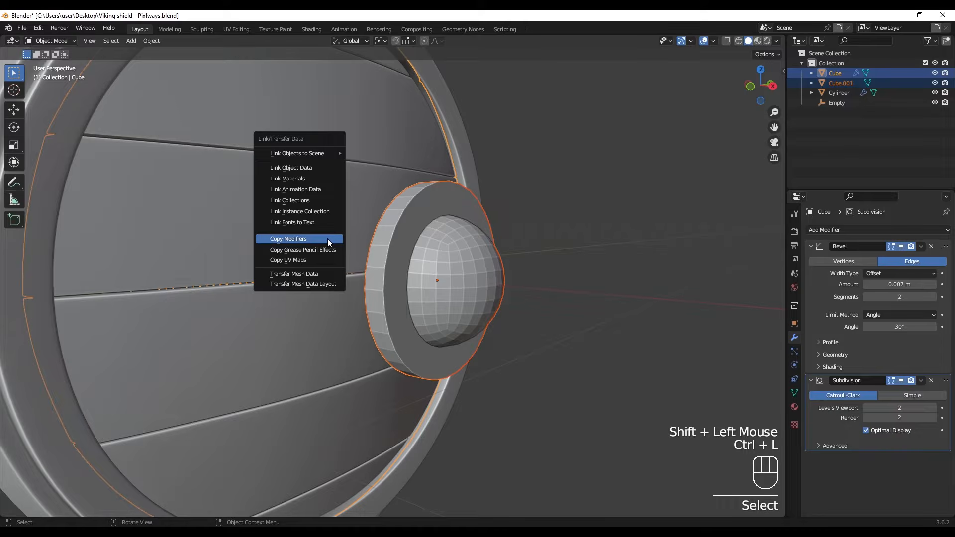
click(328, 238)
Move the domed boss back along the X axis until its flange sits partly inside the planks.
click(542, 239)
alt+middle_drag(471, 263, 453, 293)
key(g)
double_click(455, 297)
key(g)
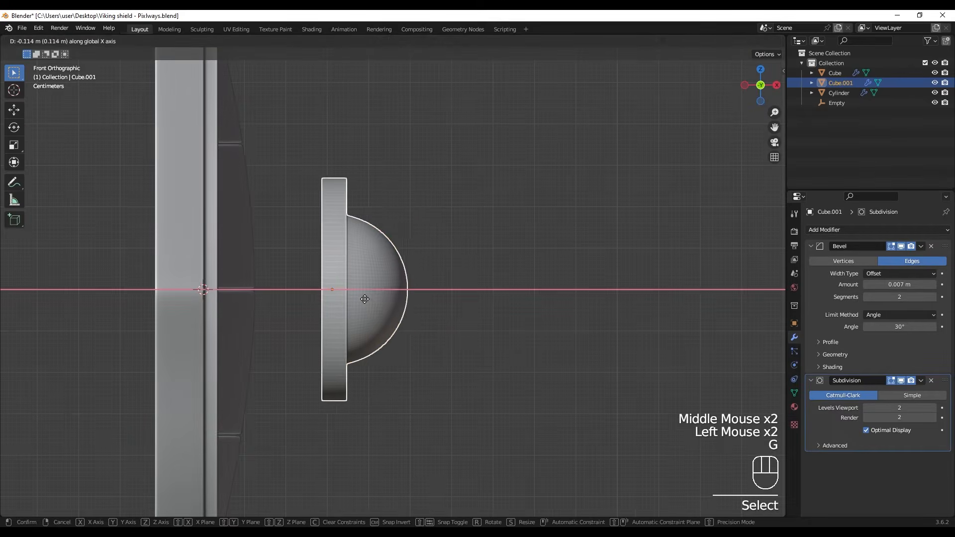
click(293, 306)
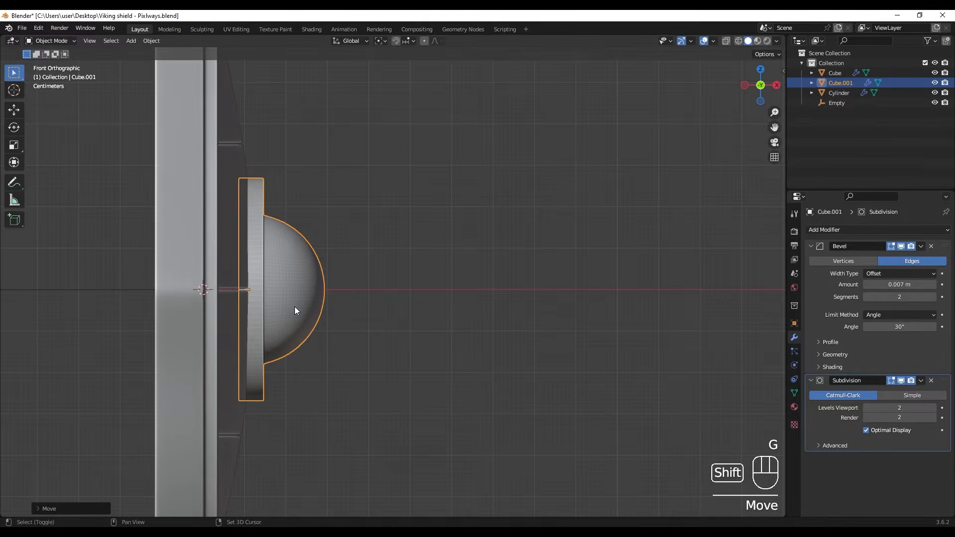
Scale the domed boss down slightly at the shield's center, viewed from the front of the shield.
shift+middle_drag(295, 307, 323, 304)
middle_drag(323, 305, 368, 301)
shift+middle_drag(368, 301, 398, 299)
click(399, 299)
key(shift)
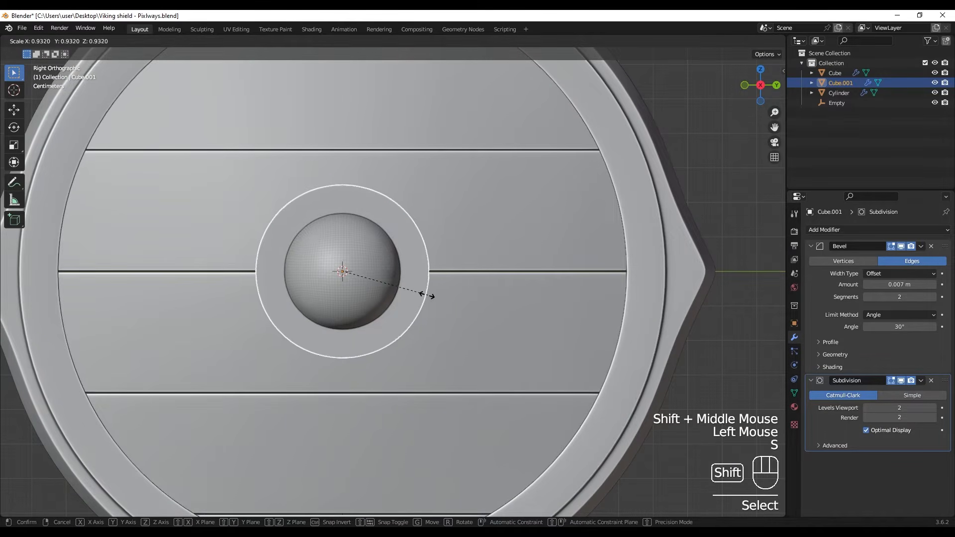
click(359, 287)
middle_drag(358, 286, 264, 275)
right_click(265, 275)
click(264, 273)
shift+middle_drag(351, 294, 360, 295)
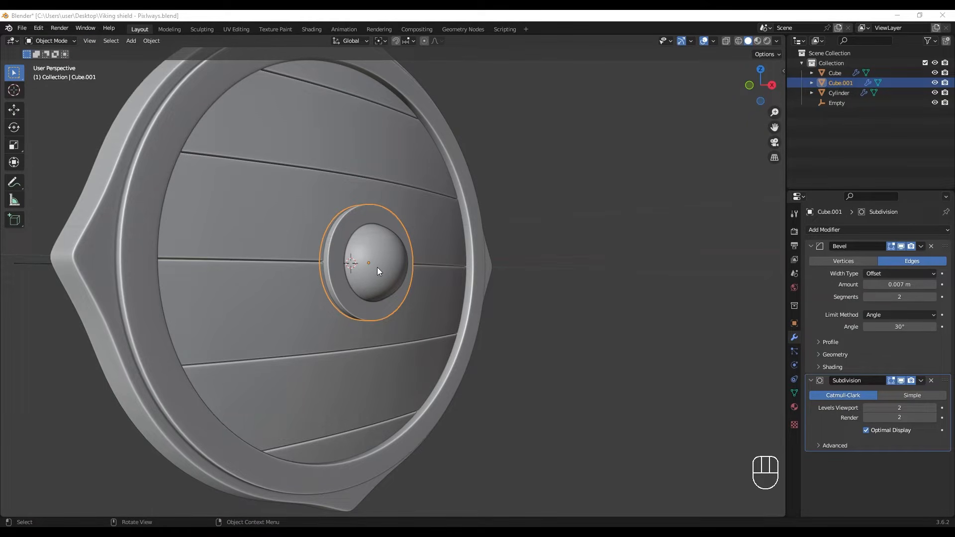
Enter Edit Mode on the boss and grow a face selection until it covers the whole dome without the flange.
mouse_move(354, 258)
middle_down()
mouse_move(379, 262)
mouse_move(388, 251)
mouse_move(367, 244)
middle_up()
scroll(393, 260, up, 2)
click(393, 264)
key(Tab)
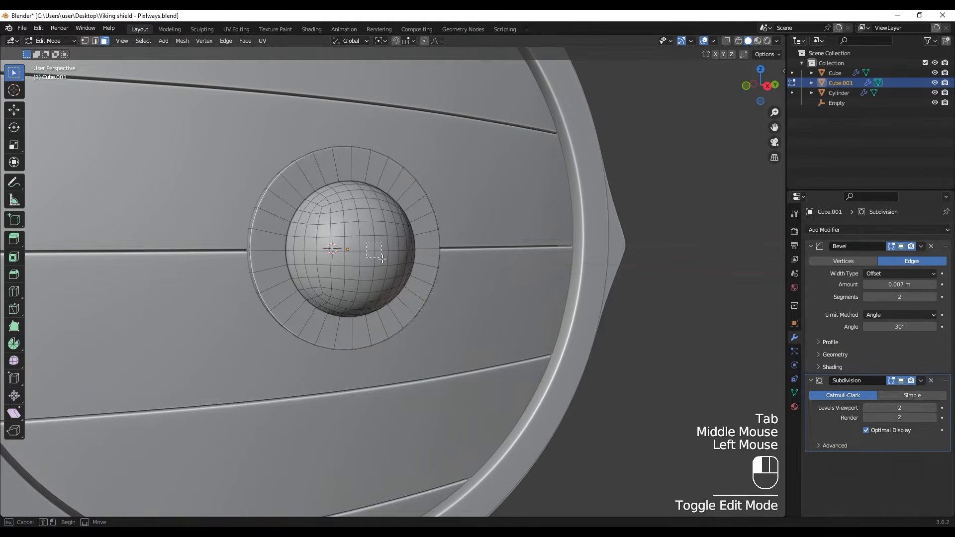
scroll(382, 315, up, 2)
shift+middle_drag(382, 315, 425, 280)
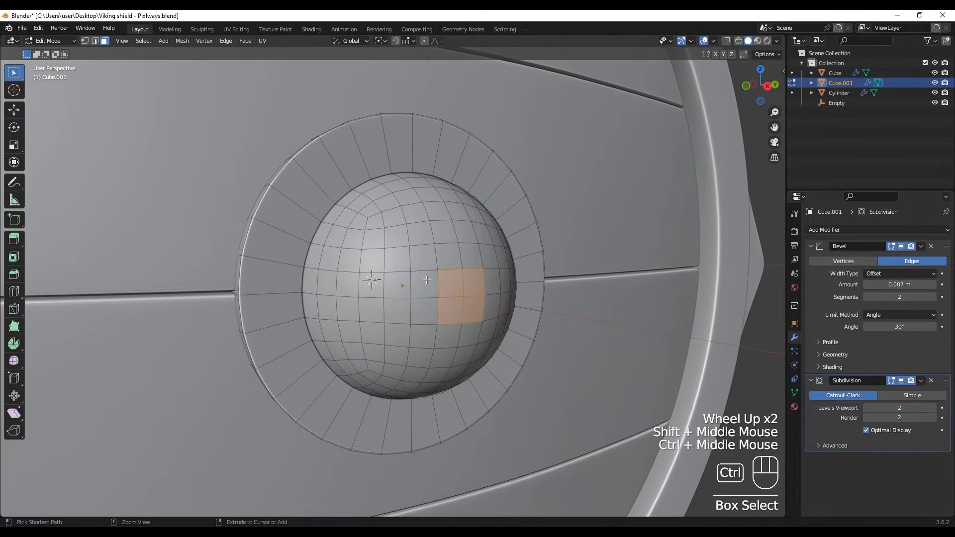
key(ctrl+z)
key(ctrl+z)
key(ctrl+z)
key(ctrl+z)
key(ctrl+z)
key(ctrl+KP_Add)
key(ctrl+KP_Add)
key(ctrl+KP_Add)
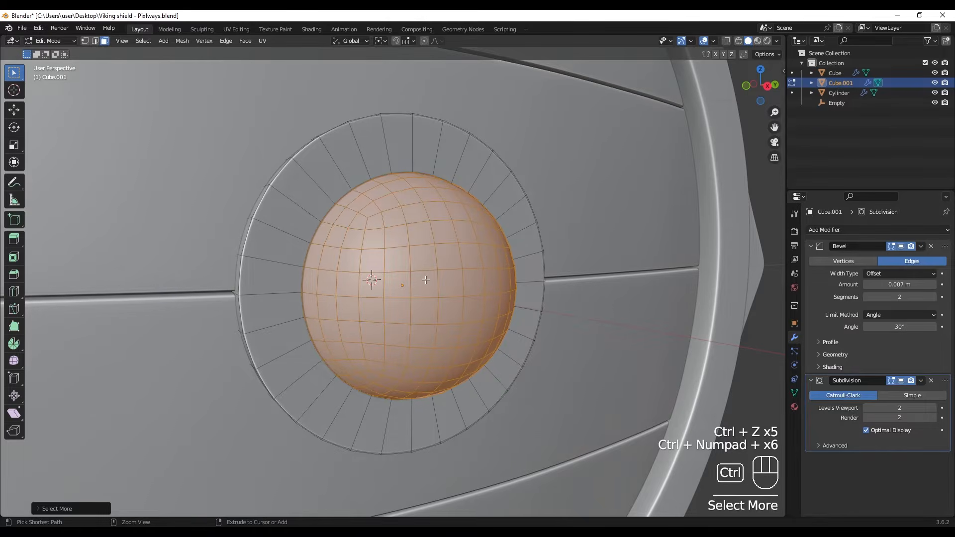
Flatten the selected dome along the X axis and move it back along X against its flange.
middle_drag(402, 278, 537, 273)
scroll(497, 291, up, 1)
key(s)
key(x)
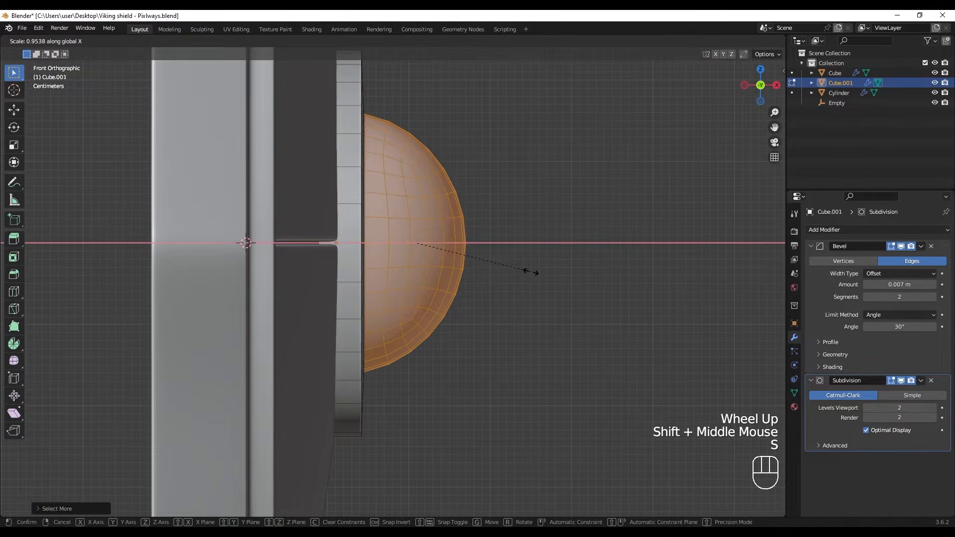
click(490, 262)
key(g)
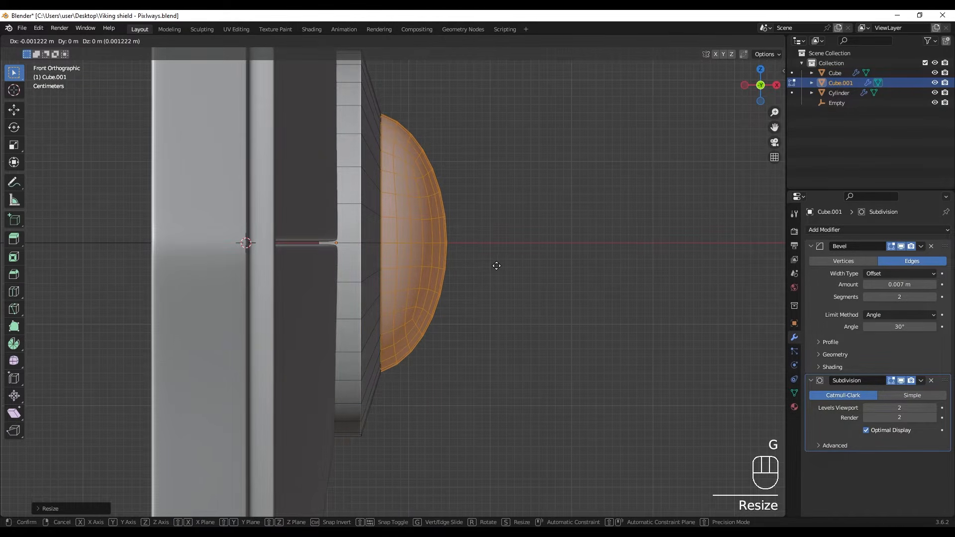
key(x)
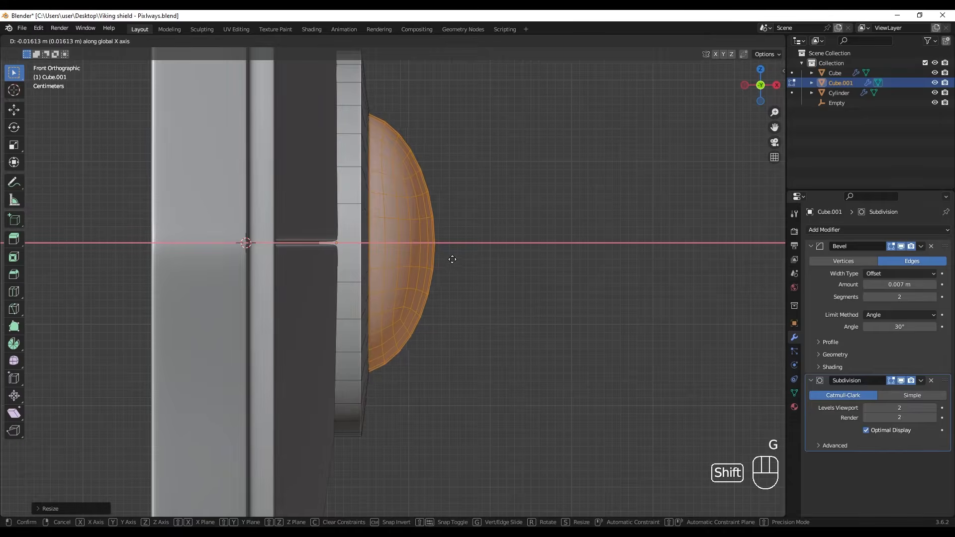
click(401, 254)
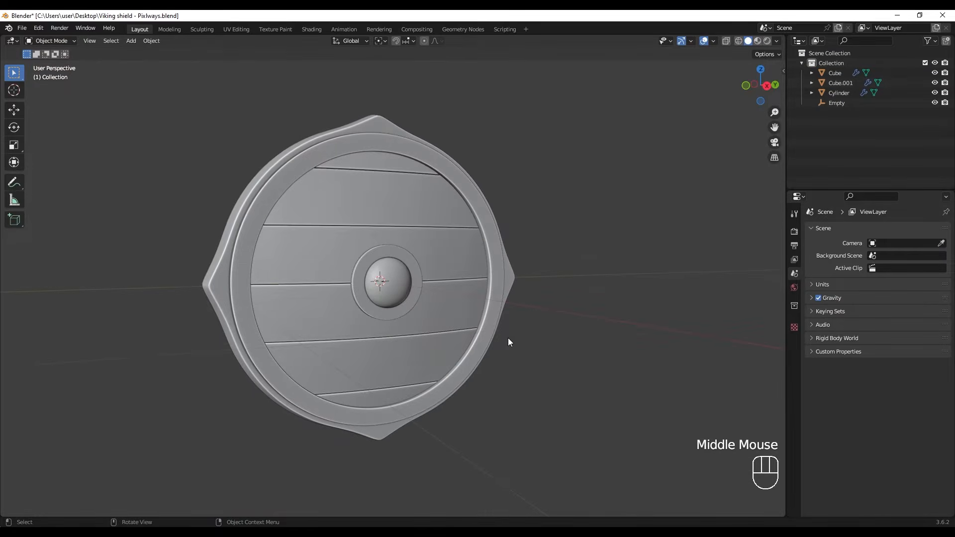
Add a cube at the shield's center in Object Mode and scale it down to roughly the boss's size.
shift+middle_drag(508, 338, 515, 330)
key(shift+a)
mouse_move(522, 333)
click(576, 104)
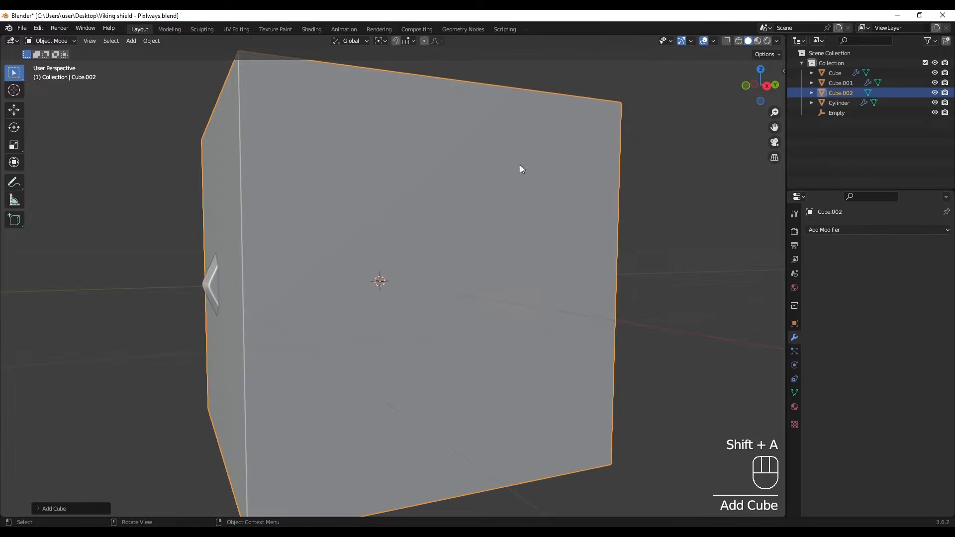
key(s)
click(435, 297)
Stretch the cube along Z into a tall bar, scale it down uniformly and apply its transform.
key(s)
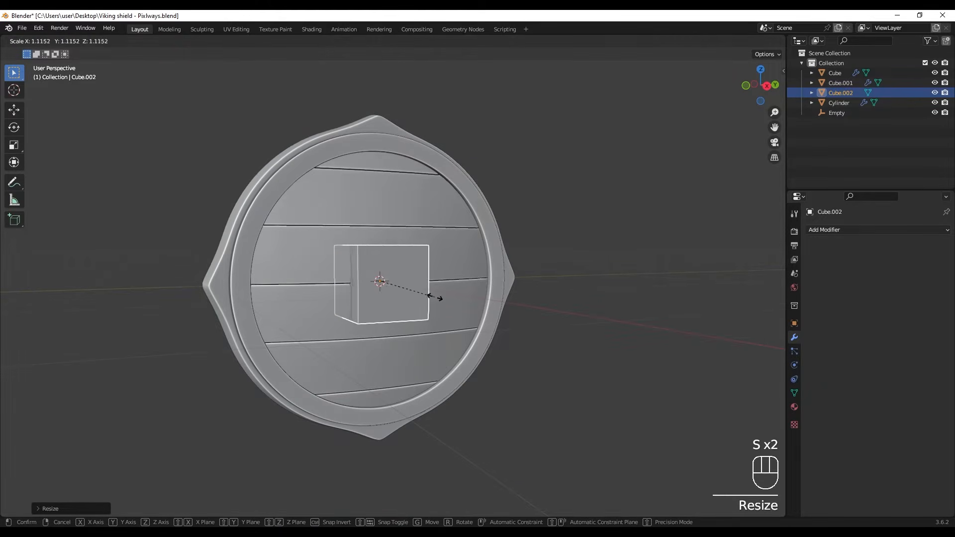
key(z)
click(573, 317)
key(s)
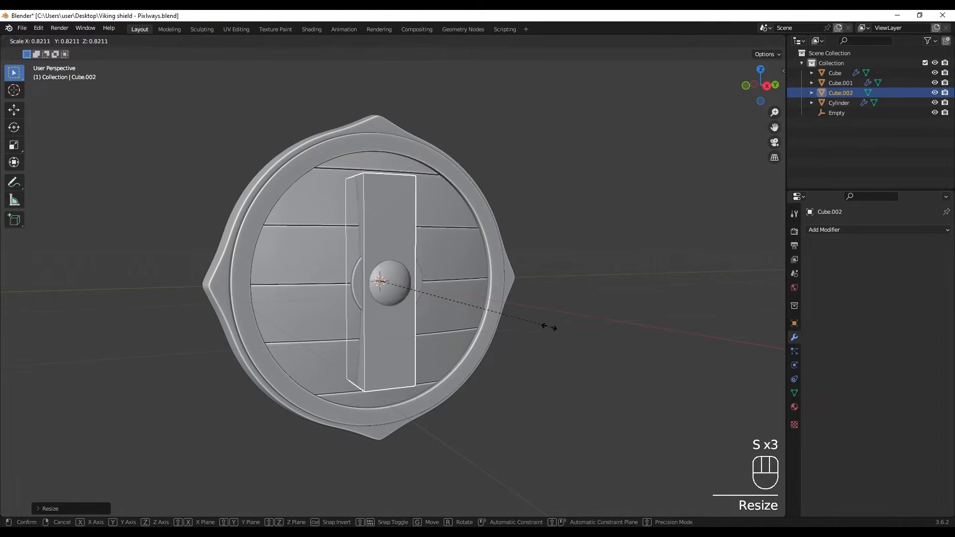
click(461, 308)
key(ctrl+a)
click(435, 297)
Rotate the bar about Z so a vertical edge faces forward, and move it about 0.55 m along X in front of the shield.
middle_drag(387, 270, 373, 332)
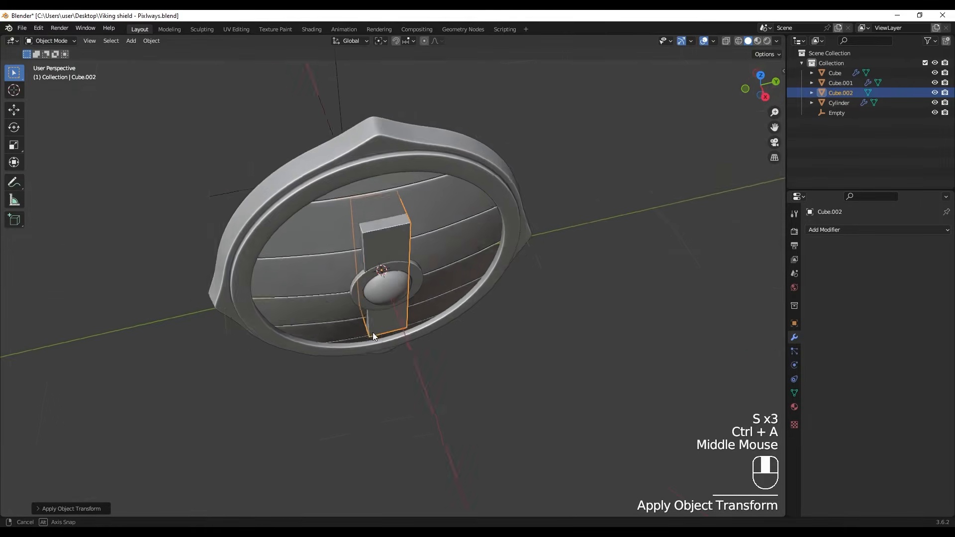
key(r)
key(z)
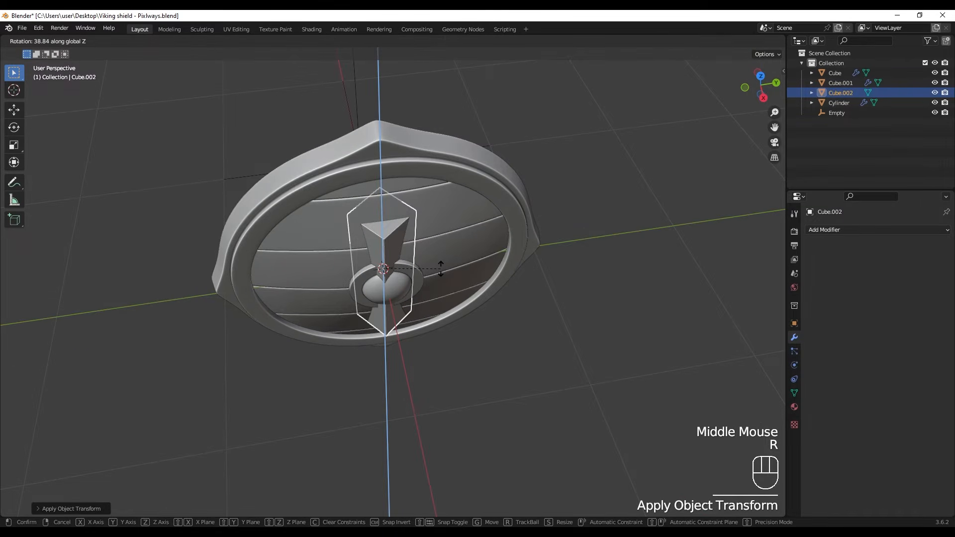
click(441, 269)
key(g)
key(x)
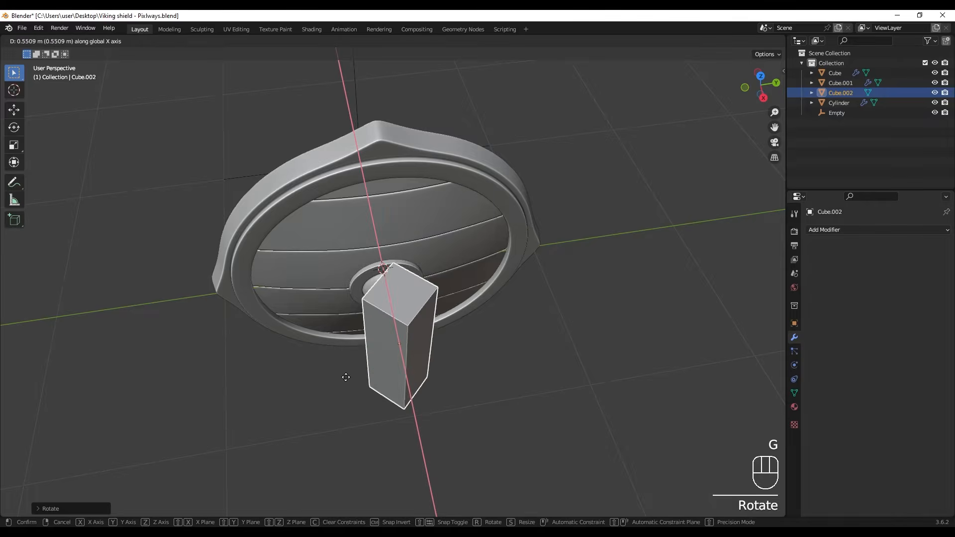
click(348, 378)
Delete the bar's two side faces that point toward the shield.
middle_drag(387, 384, 497, 252)
key(Tab)
key(3)
click(517, 315)
shift+click(482, 304)
key(x)
click(501, 239)
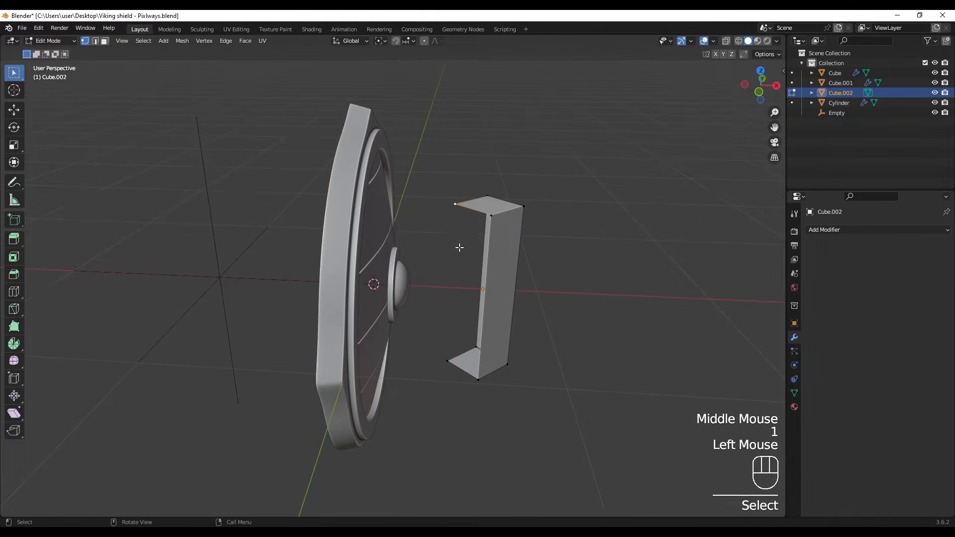
Scale the bar's top and bottom rear vertices apart along the Z axis to form two pointed tips.
middle_drag(451, 355, 488, 317)
key(s)
key(z)
click(545, 313)
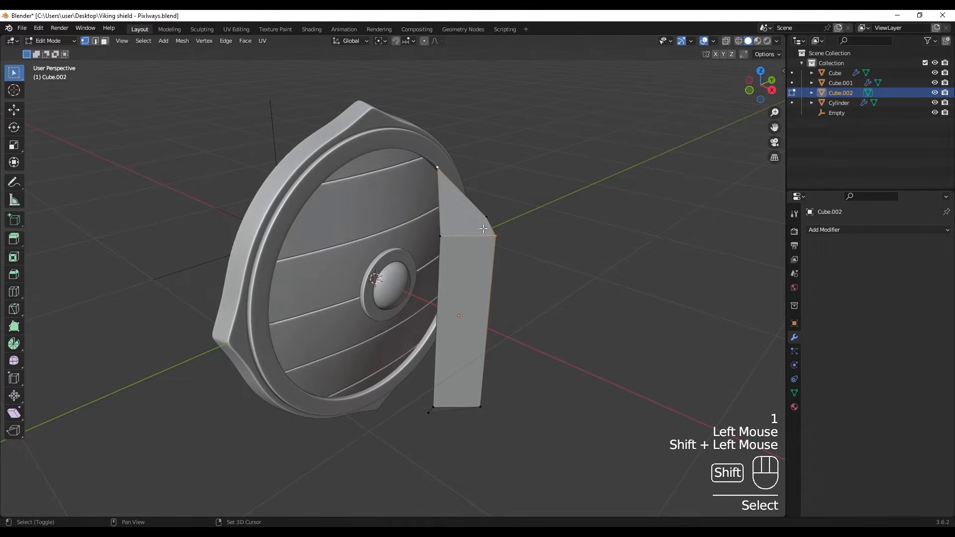
Connect the rear tip to the opposite front corner with a new edge on both the top and bottom faces.
middle_drag(483, 229, 499, 275)
key(j)
shift+middle_drag(537, 408, 470, 258)
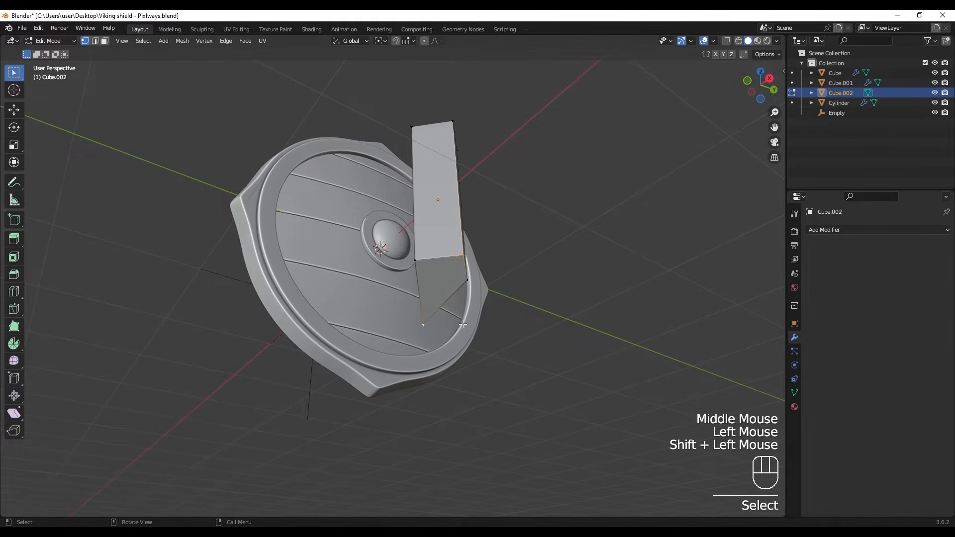
key(j)
middle_drag(497, 213, 482, 252)
Dissolve the two upper edges at the front of the bar so its faces taper straight to the top tip.
key(2)
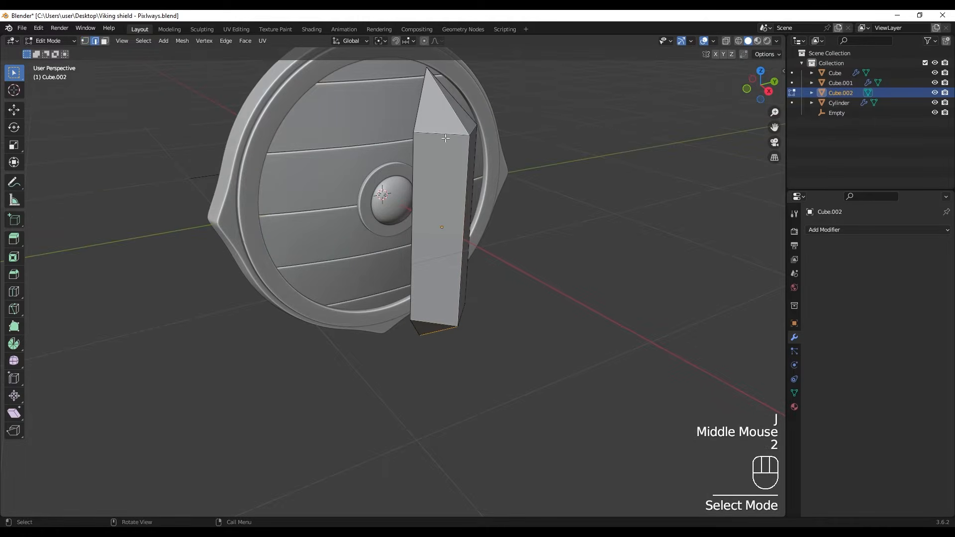
click(445, 136)
middle_drag(475, 168, 496, 164)
shift+click(417, 141)
key(x)
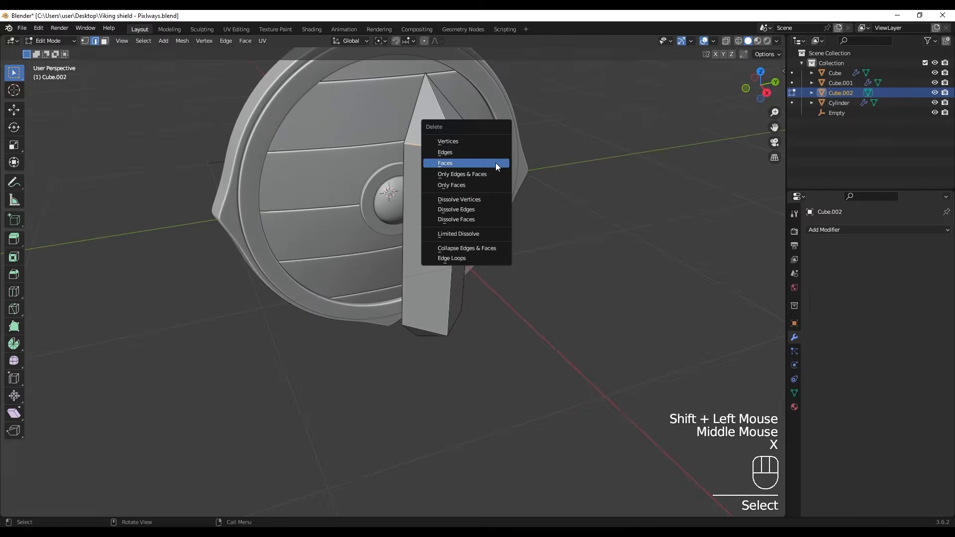
click(456, 209)
Flatten the spike's two tip vertices and its side vertices along the X axis into one vertical rear plane.
middle_drag(463, 214, 544, 210)
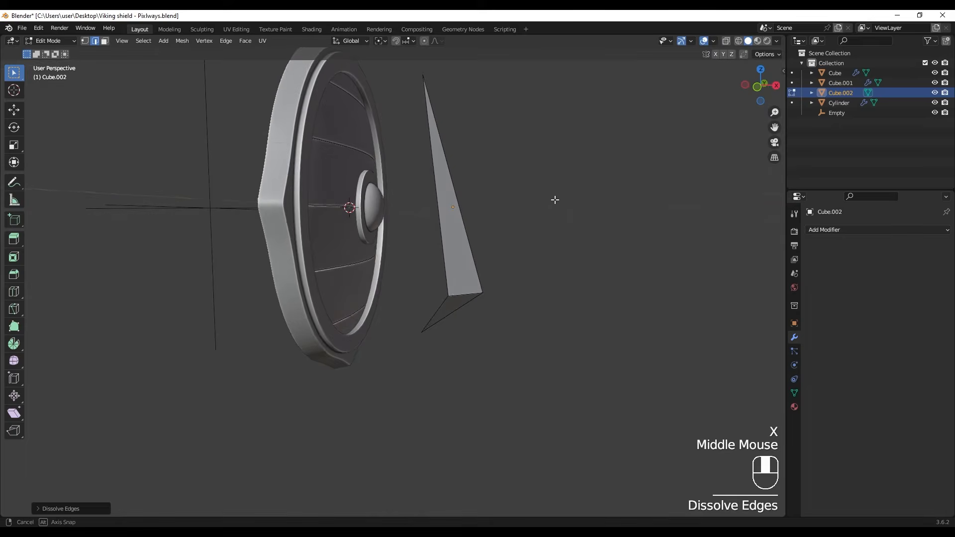
key(1)
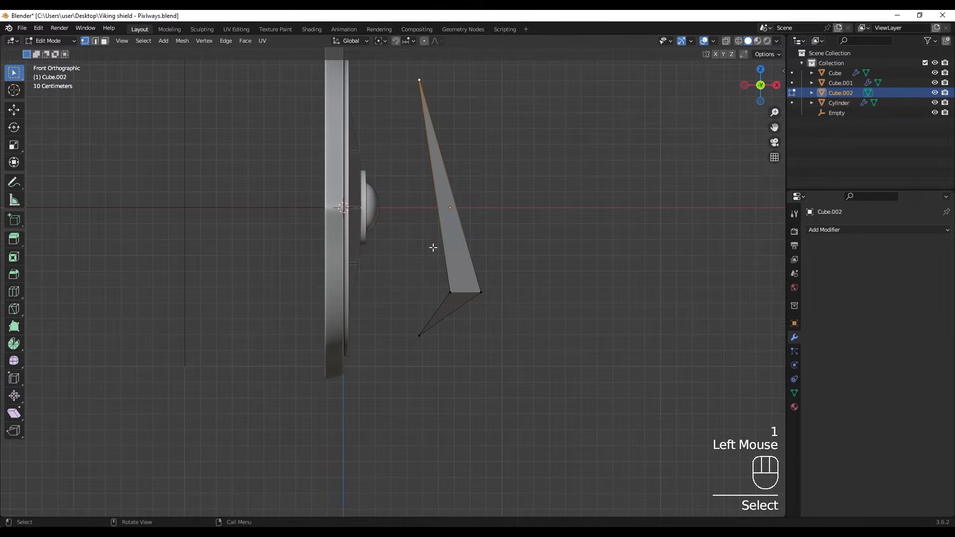
middle_drag(426, 332, 485, 307)
shift+click(451, 295)
key(s)
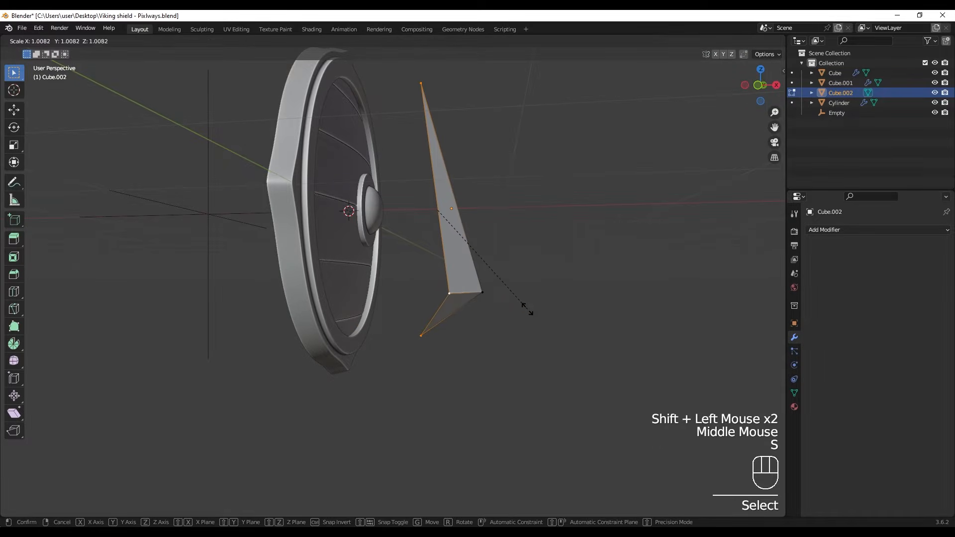
key(x)
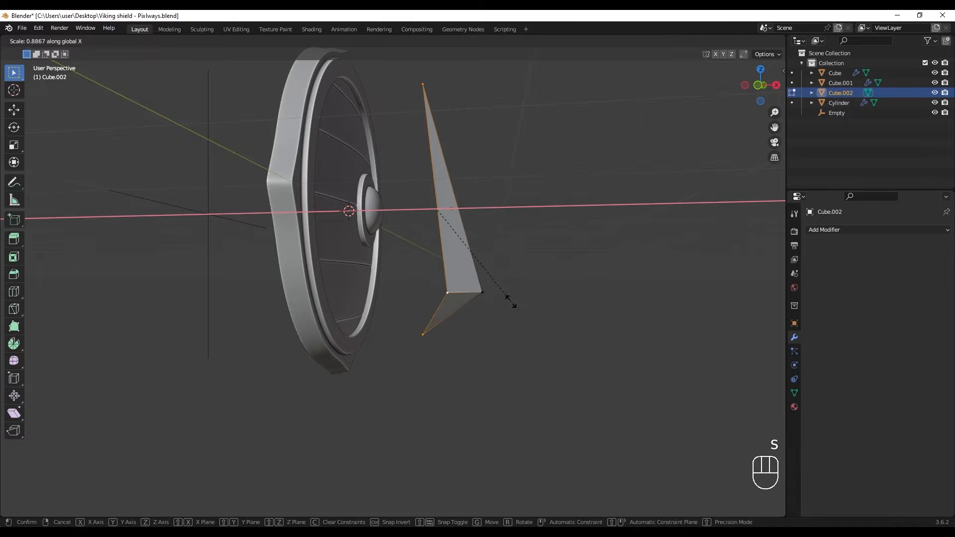
click(511, 301)
middle_drag(511, 301, 479, 290)
scroll(479, 290, down, 1)
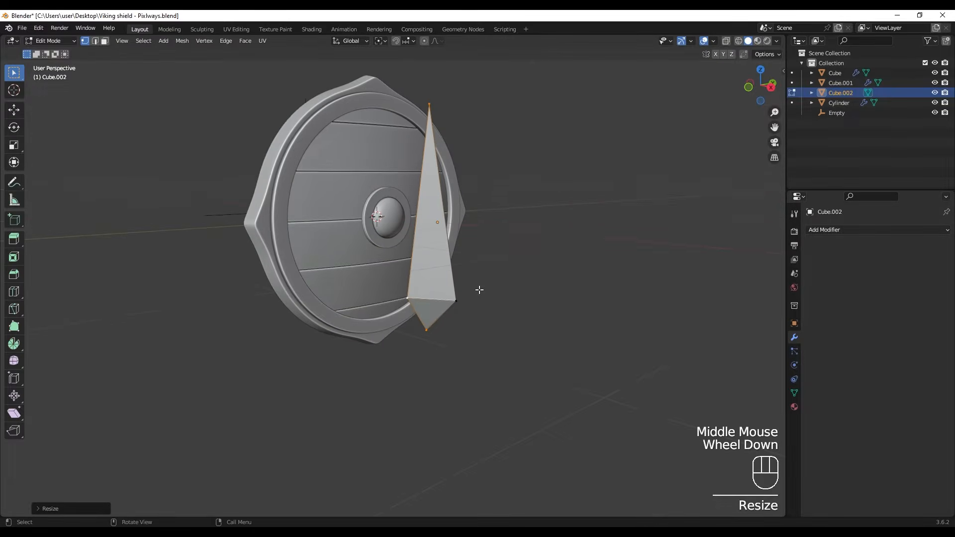
Return to Object Mode, scale the spike down and move it against the planks just above the boss.
key(Tab)
key(s)
click(454, 258)
middle_drag(454, 258, 504, 244)
key(g)
click(389, 184)
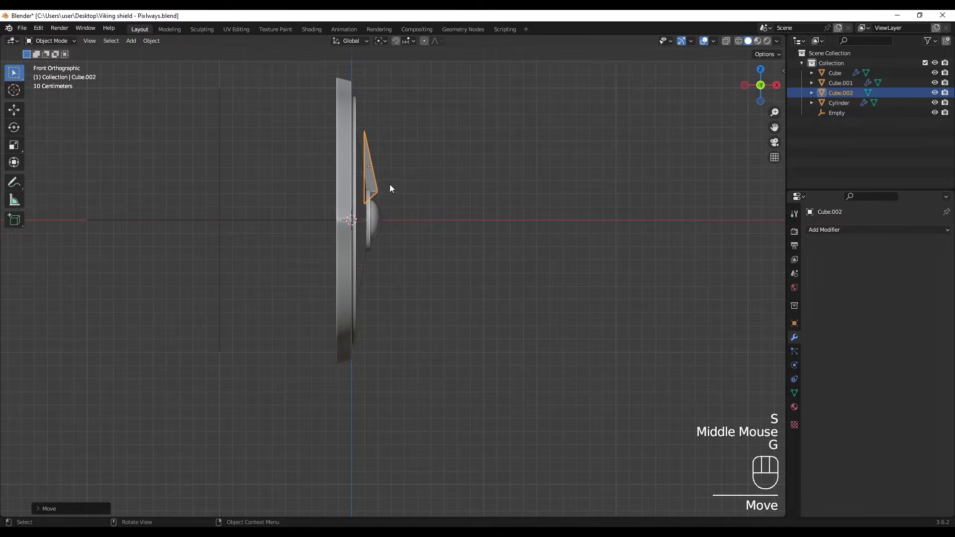
Tilt the spike in the front view and move it so its upper tip leans into the planks above the boss.
scroll(389, 184, up, 2)
shift+middle_drag(389, 184, 434, 324)
scroll(455, 374, up, 1)
key(r)
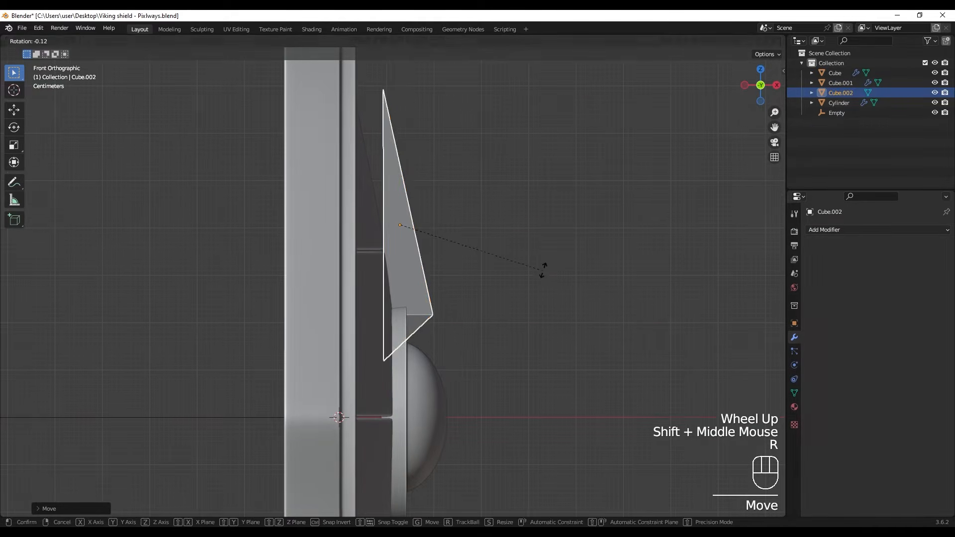
click(545, 247)
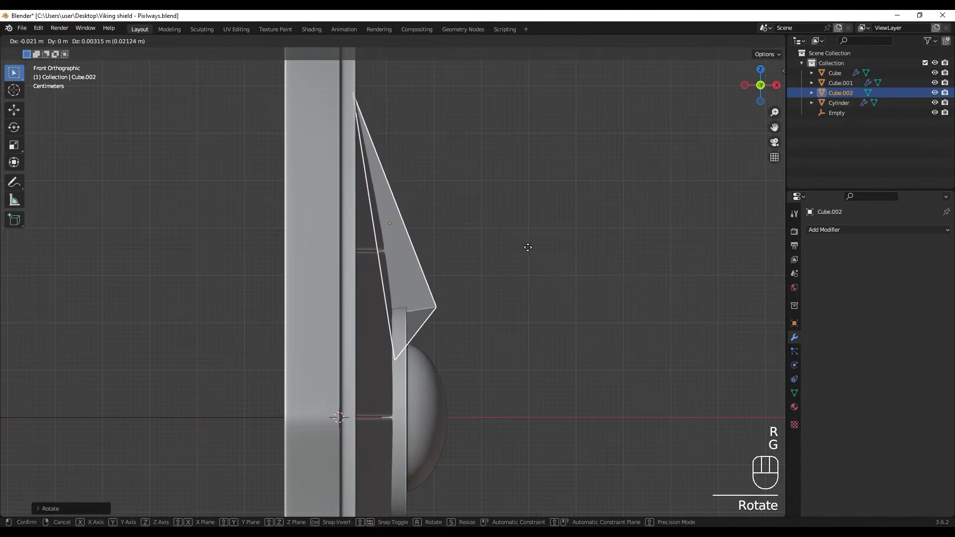
key(g)
click(537, 305)
Widen the spike along the Y axis.
middle_drag(538, 305, 452, 305)
scroll(442, 304, down, 1)
scroll(428, 307, up, 1)
key(s)
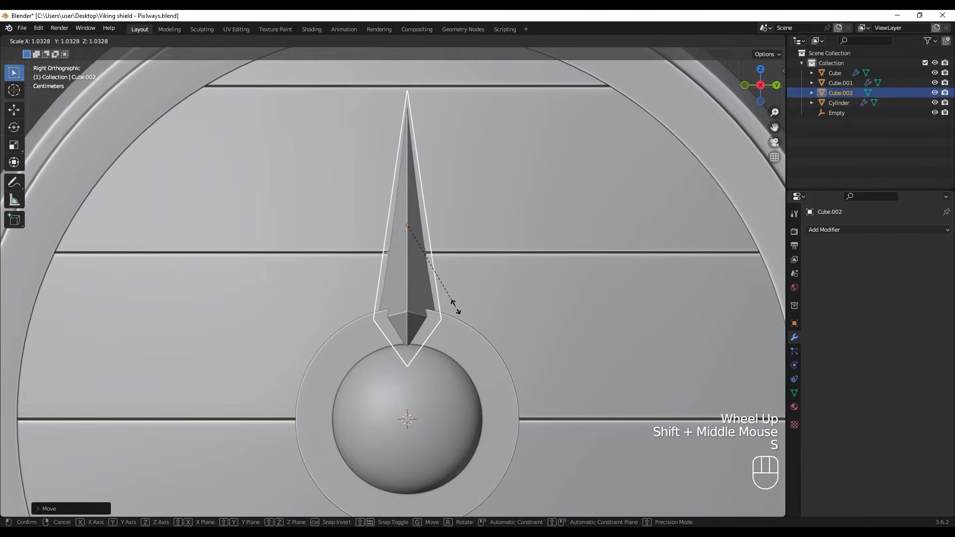
key(x)
key(y)
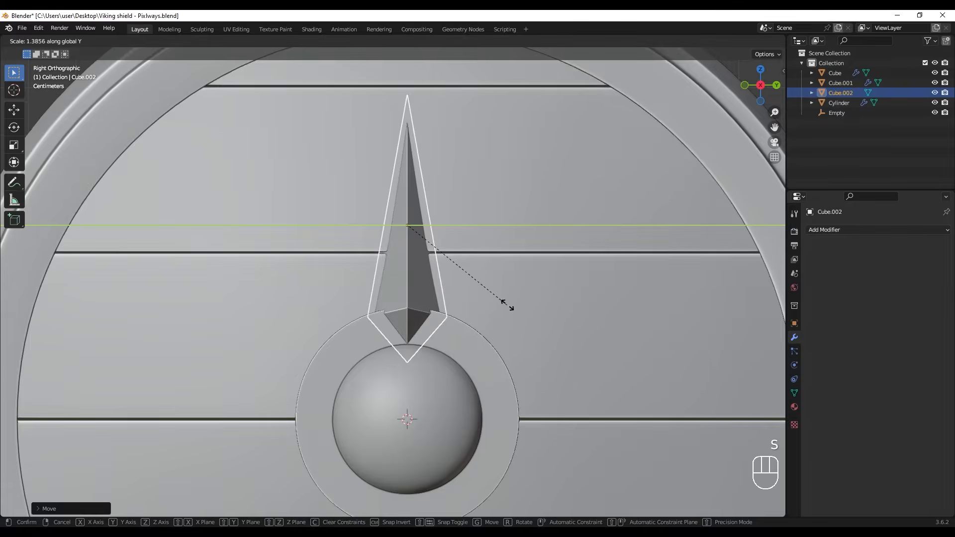
click(541, 310)
Copy the planks' Bevel and Subdivision modifiers to the spike.
scroll(542, 310, down, 1)
shift+middle_drag(541, 311, 475, 304)
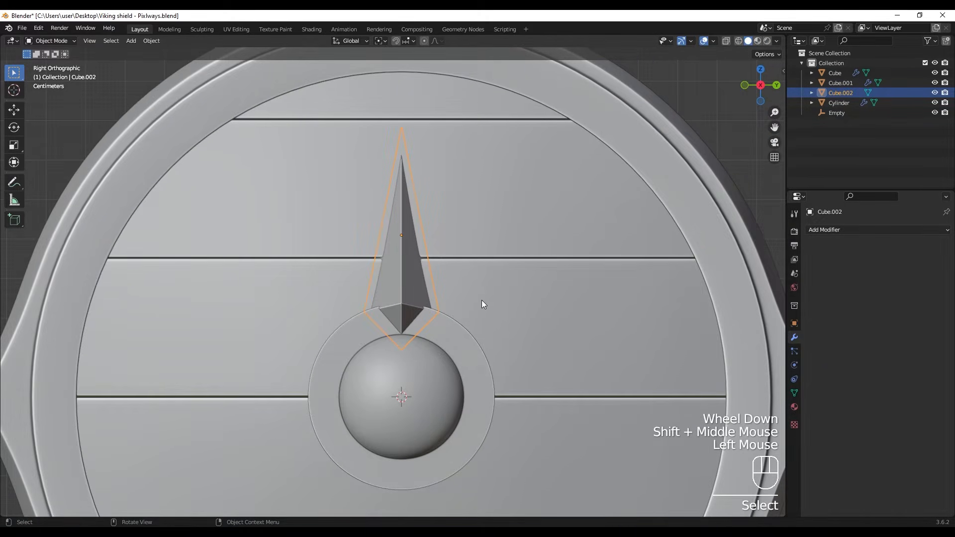
shift+click(497, 232)
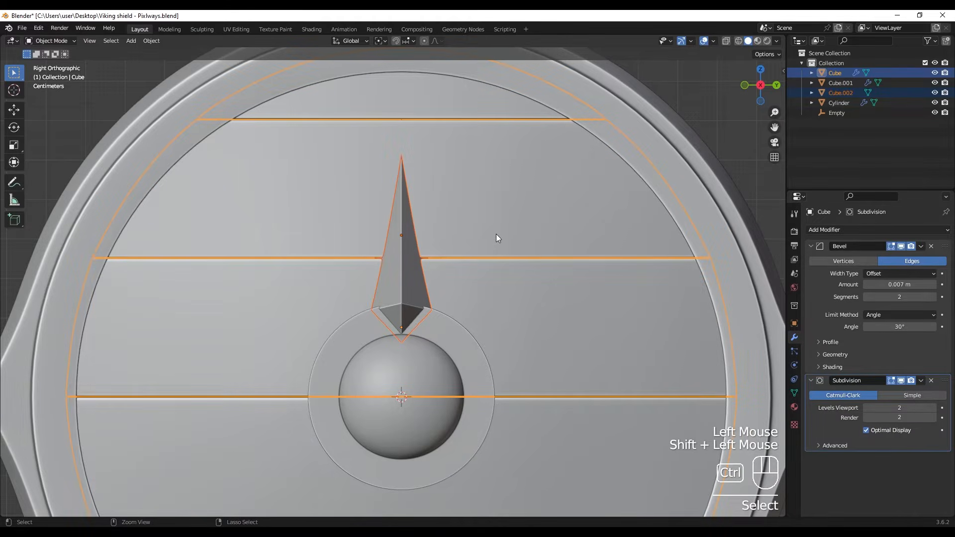
key(ctrl+l)
click(497, 233)
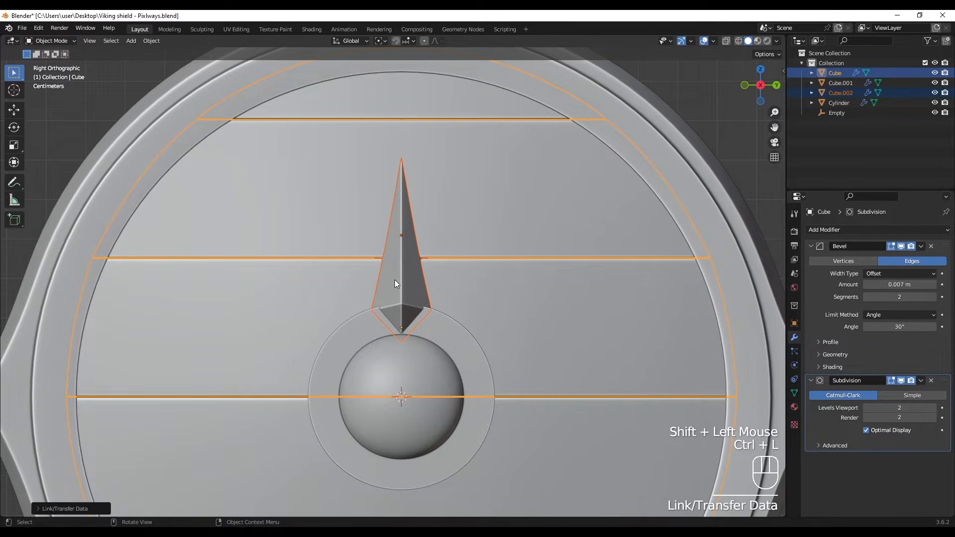
Try adjusting the Bevel amount with the planks active, undo the change and clear the selection.
shift+middle_drag(395, 280, 423, 299)
ctrl+middle_drag(423, 299, 438, 252)
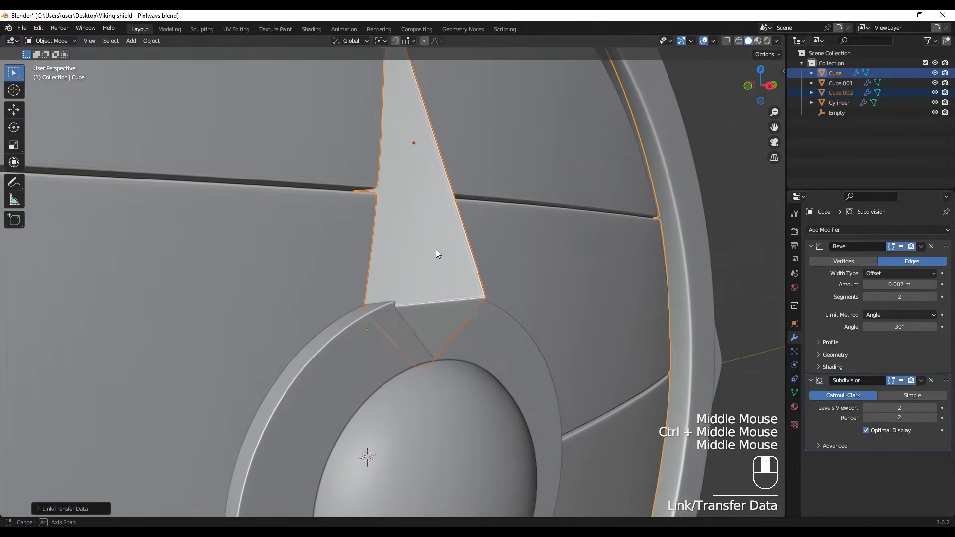
shift+drag(902, 284, 919, 284)
key(ctrl+z)
click(428, 230)
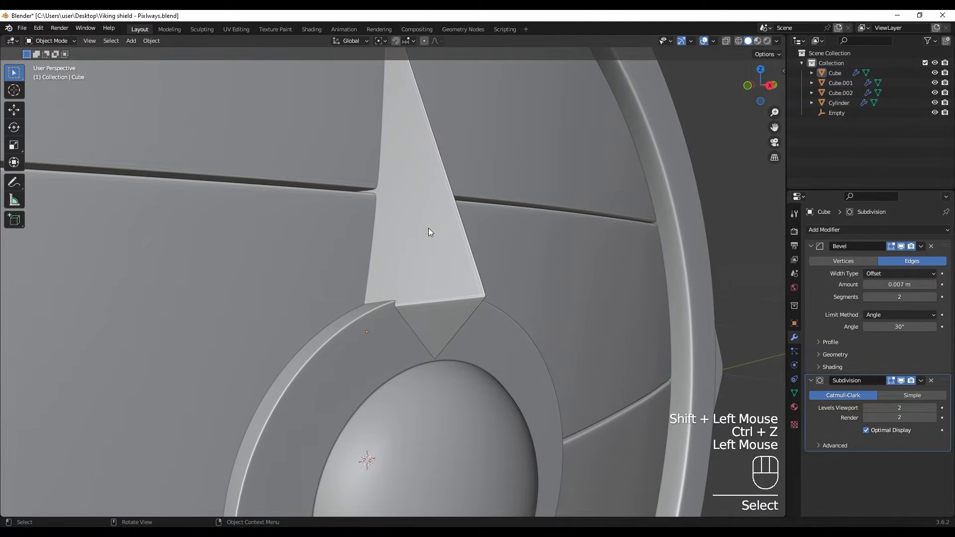
Set the spike's Bevel amount to 0.025 m and shade the spike smooth.
click(428, 230)
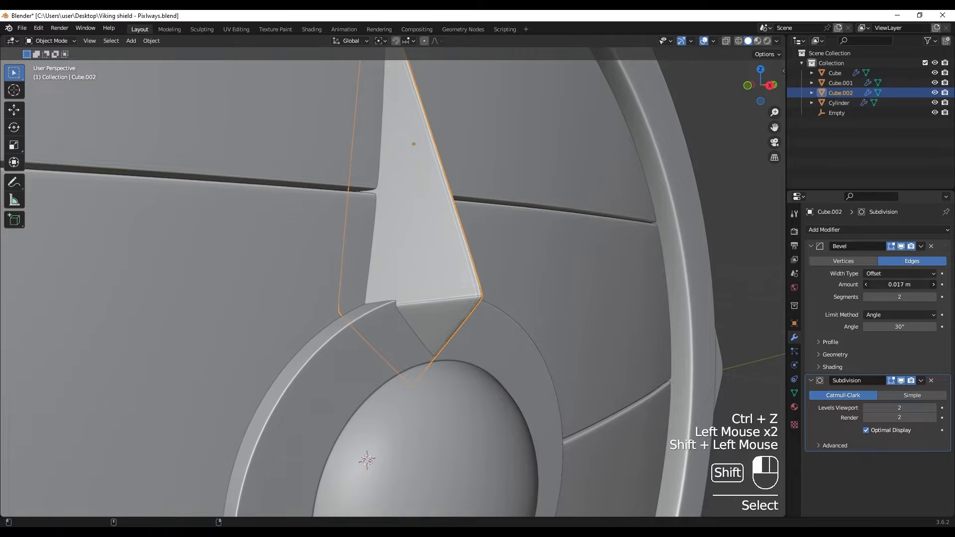
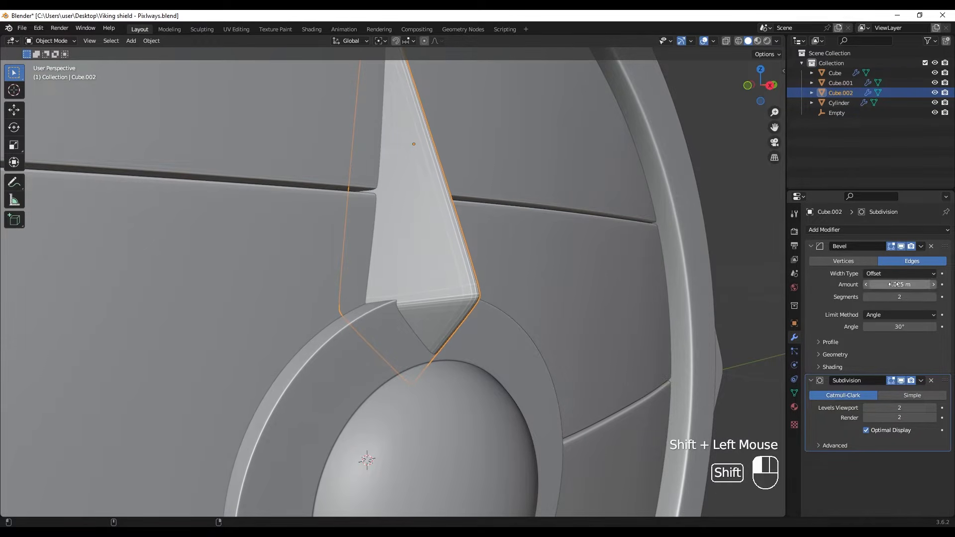
right_click(429, 253)
click(431, 254)
Adjust the spike's overall size and its height along Z so its lower point overlaps the boss flange.
scroll(440, 265, down, 2)
middle_drag(440, 264, 421, 278)
scroll(421, 278, up, 1)
key(g)
key(z)
click(457, 264)
key(s)
click(464, 269)
key(g)
key(z)
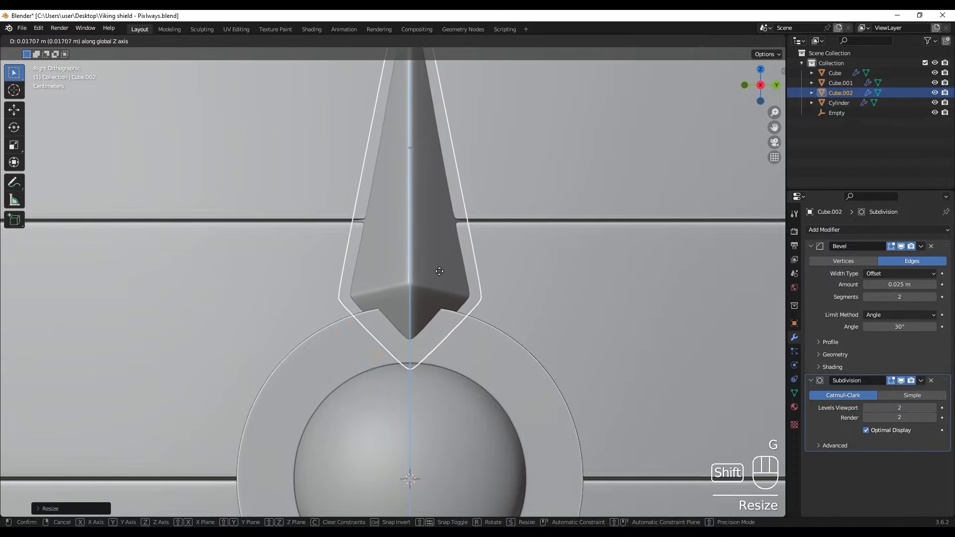
scroll(433, 266, down, 2)
key(s)
click(410, 251)
key(g)
key(z)
click(414, 260)
Move the spike along X in the front view so its upper tip meets the face of the planks.
middle_drag(398, 283, 435, 316)
scroll(435, 317, up, 1)
key(g)
key(x)
click(485, 259)
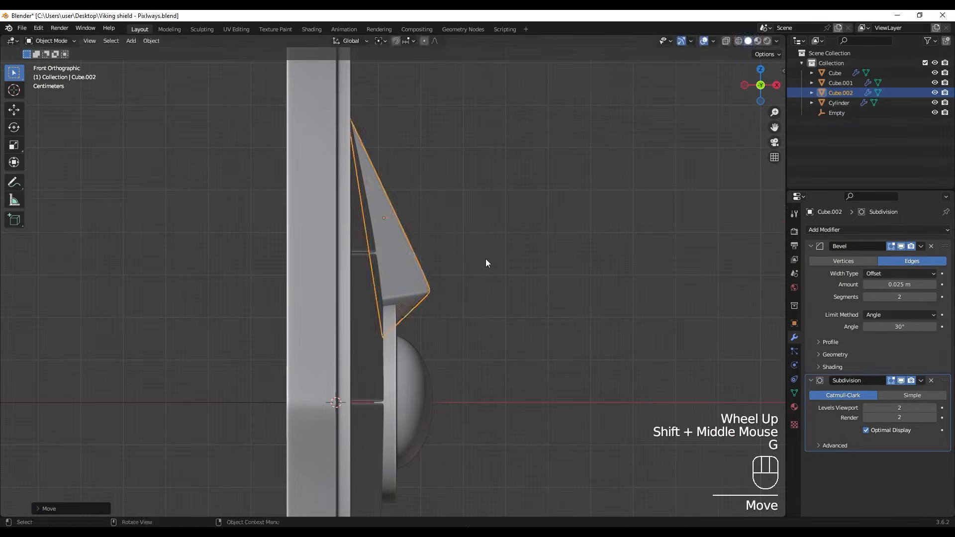
middle_drag(485, 259, 456, 247)
click(456, 249)
Edit the spike's mesh and reposition a vertex freely to refine its fit against the boss flange.
click(402, 282)
key(Tab)
alt+middle_drag(429, 293, 450, 336)
key(g)
click(462, 308)
key(Tab)
click(465, 307)
Reopen the spike's mesh and shift the selected vertex along Z.
scroll(415, 308, down, 2)
click(393, 271)
key(Tab)
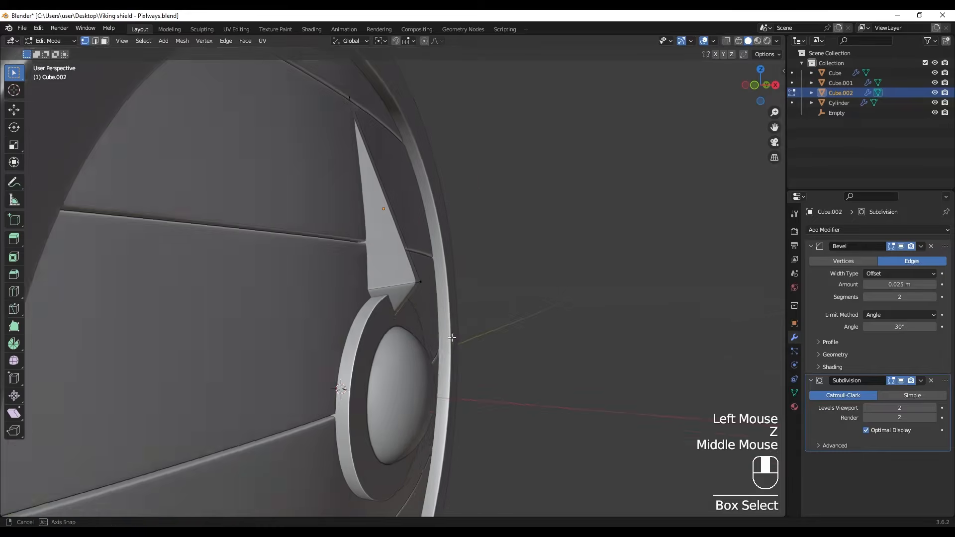
key(g)
key(z)
click(445, 354)
key(Tab)
click(473, 303)
Reposition the whole spike above the boss, moving it along Z and then along X.
middle_drag(472, 298, 488, 291)
click(394, 249)
key(g)
key(z)
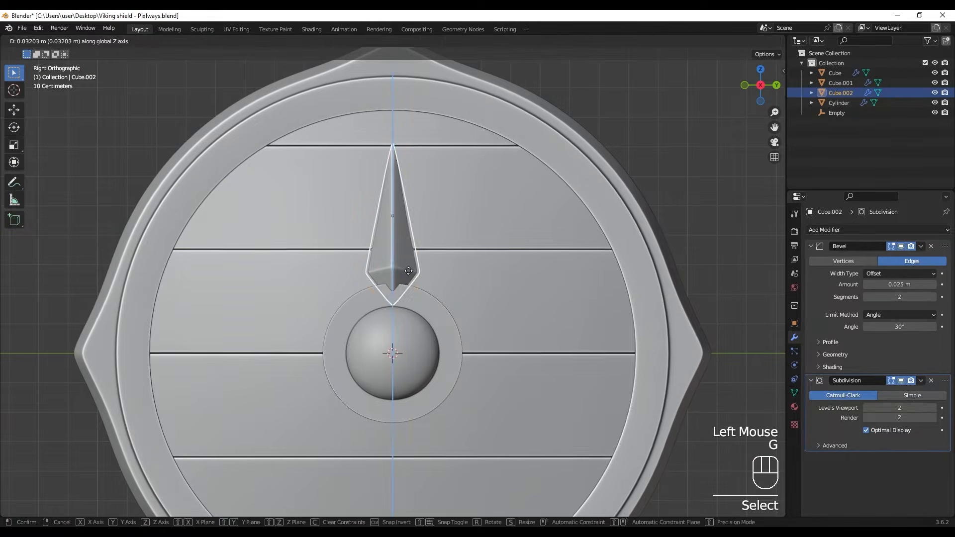
click(388, 266)
middle_drag(348, 271, 412, 261)
key(g)
key(x)
click(429, 280)
Select the spike's back edges in wireframe and shift them along X relative to the planks.
key(Tab)
key(2)
alt+click(381, 271)
key(shift+z)
scroll(455, 261, up, 1)
key(g)
key(x)
click(388, 263)
key(z)
key(g)
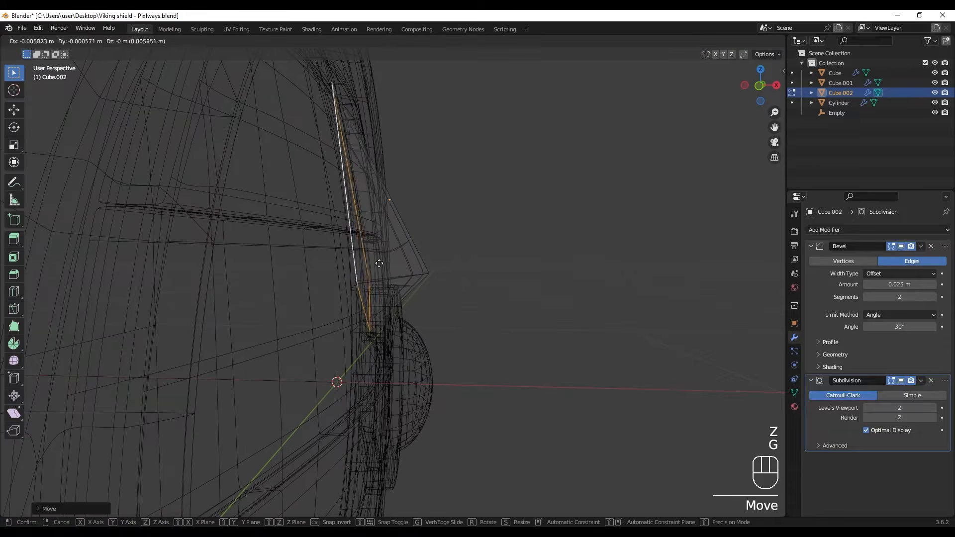
shift+middle_drag(434, 337, 428, 339)
mouse_move(427, 339)
middle_down()
mouse_move(420, 341)
mouse_move(399, 217)
middle_up()
key(z)
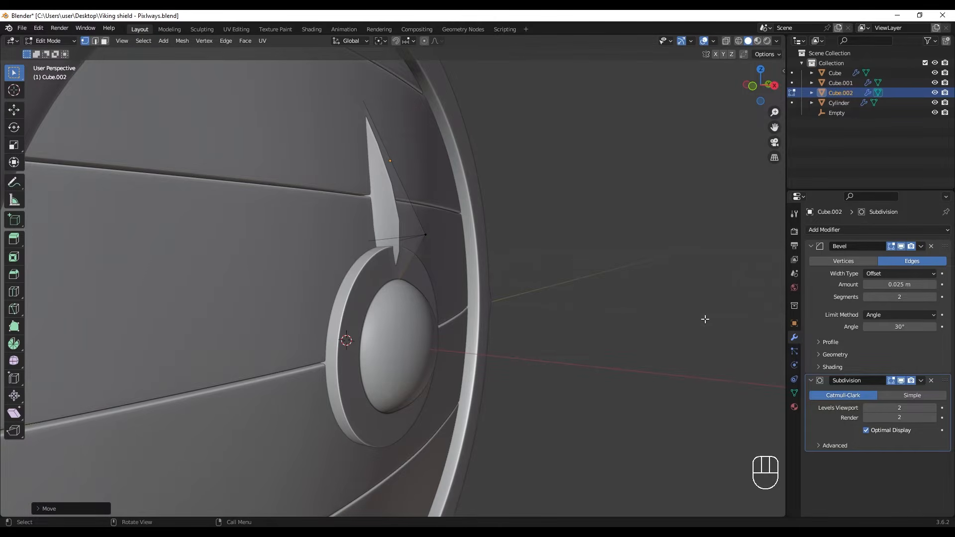
Set the spike's Bevel angle limit to 22° and scale its two side base vertices along Y.
drag(899, 327, 882, 327)
middle_drag(592, 288, 477, 263)
middle_drag(468, 258, 438, 251)
key(z)
key(2)
key(1)
click(367, 240)
shift+click(420, 240)
key(z)
key(s)
key(y)
click(471, 265)
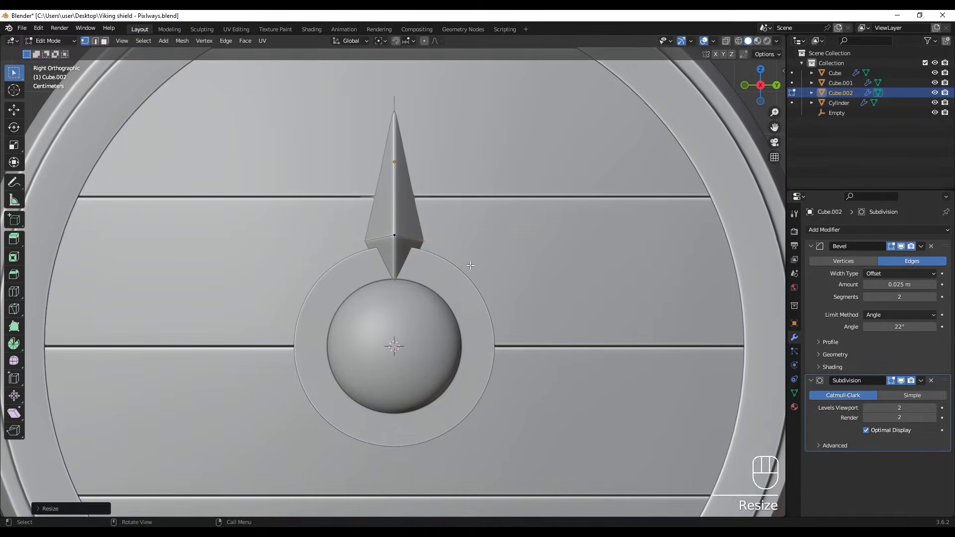
Move the spike's upper tip vertex and its front ridge vertex along X, then leave mesh editing.
key(z)
click(401, 111)
shift+middle_drag(427, 209, 473, 268)
key(z)
key(g)
key(x)
click(498, 256)
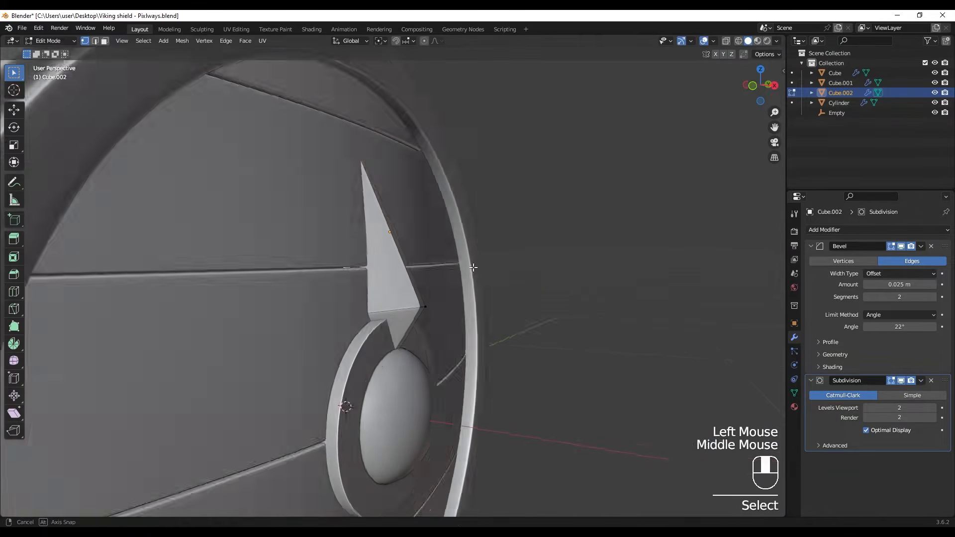
click(410, 306)
middle_drag(411, 307, 393, 271)
key(g)
key(x)
click(462, 310)
key(Tab)
scroll(460, 306, down, 3)
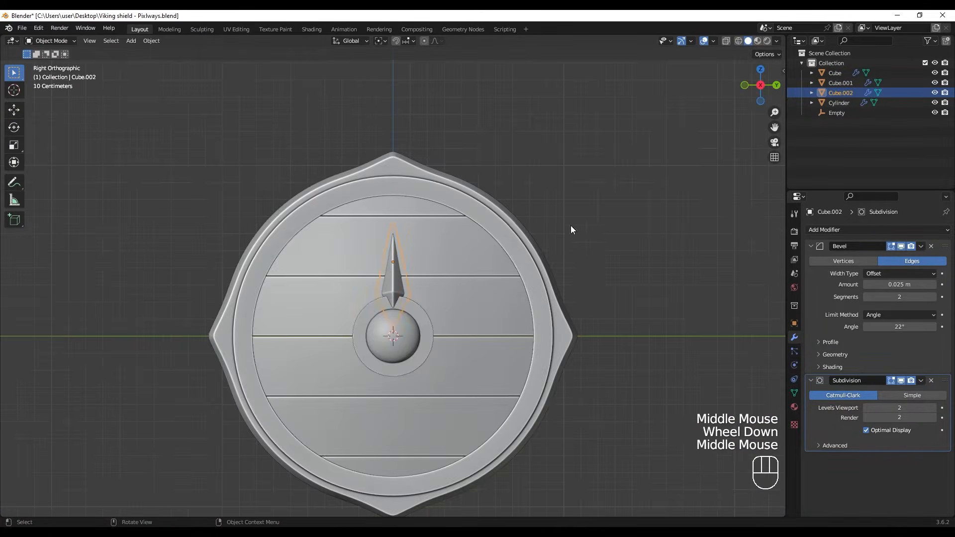
Fine-tune the spike's height along Z above the boss and clear the selection.
scroll(438, 249, up, 6)
key(g)
key(z)
click(428, 268)
click(414, 306)
middle_drag(547, 249, 346, 284)
Reposition the spike's side base vertices and its lower tip vertex against the boss flange in the front wireframe view.
click(393, 319)
key(Tab)
click(381, 354)
shift+click(358, 276)
shift+click(409, 278)
key(g)
click(393, 246)
click(380, 392)
key(g)
click(388, 384)
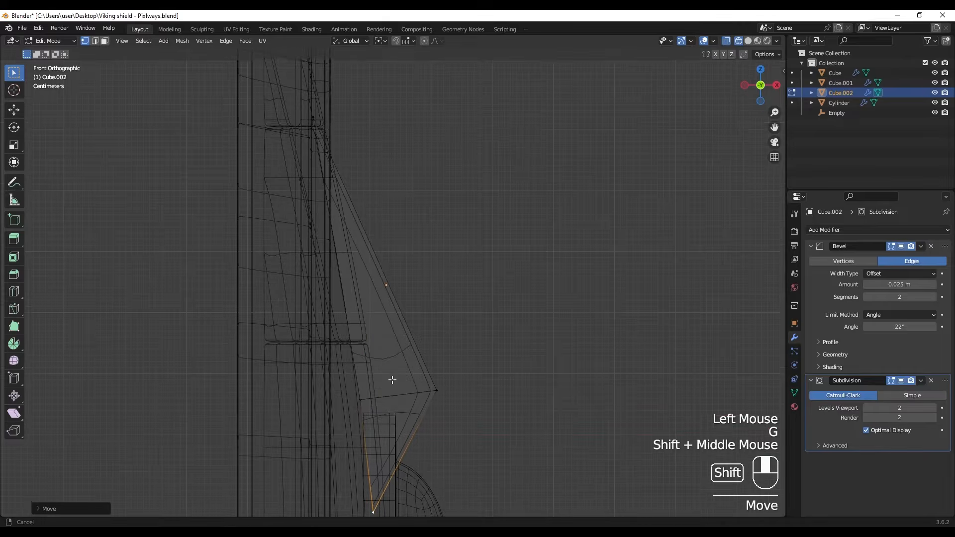
middle_drag(428, 318, 504, 311)
key(Tab)
click(642, 219)
Move the finished spike along Z so its lower tip sits just above the dome, and deselect it.
alt+middle_drag(547, 259, 422, 318)
click(377, 299)
key(g)
key(z)
click(438, 278)
scroll(497, 258, down, 2)
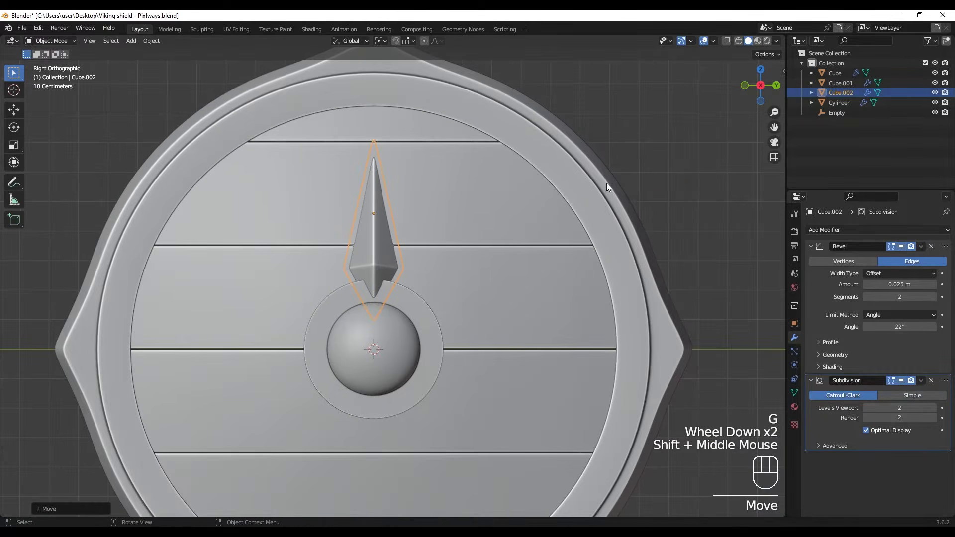
click(493, 273)
Set the transform pivot point to the 3D Cursor.
shift+middle_drag(277, 293, 265, 274)
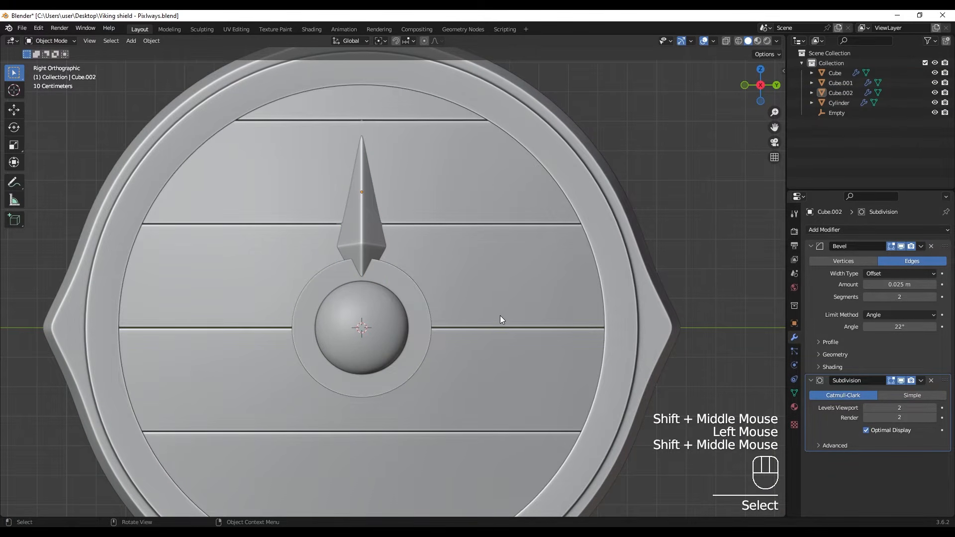
shift+middle_drag(500, 320, 515, 286)
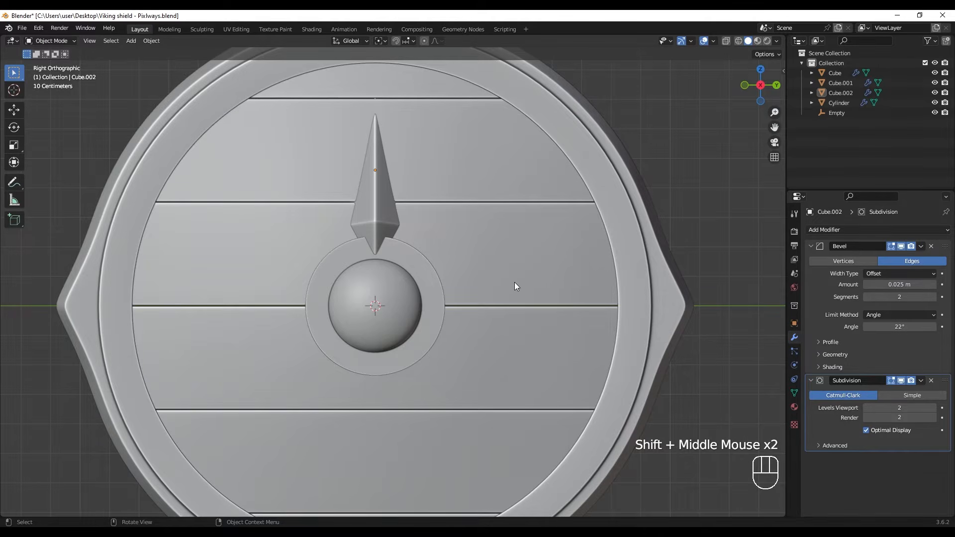
shift+middle_drag(403, 286, 400, 281)
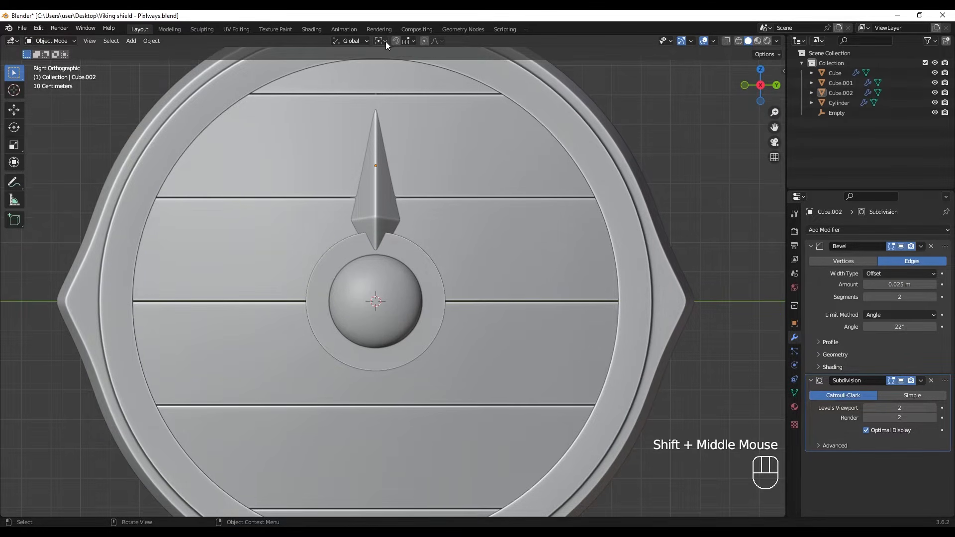
click(383, 41)
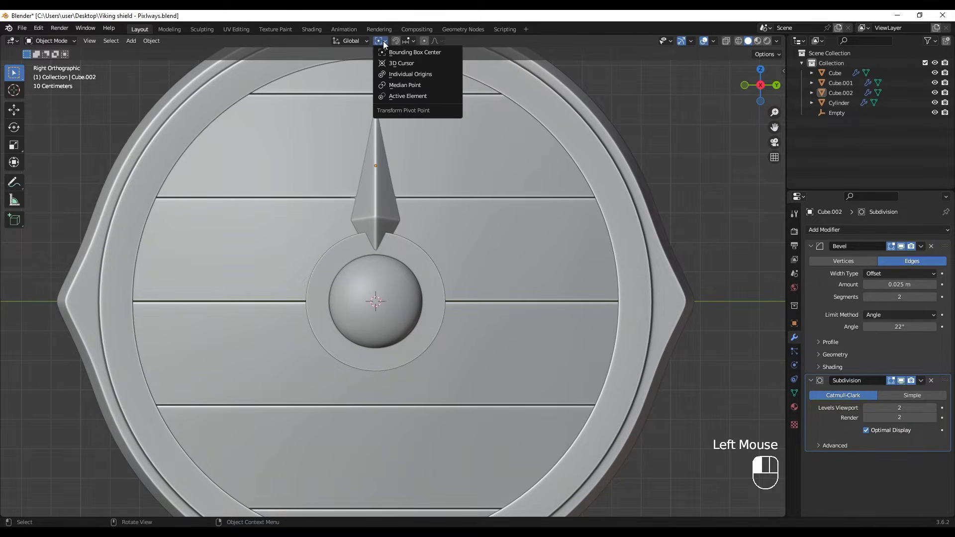
click(400, 64)
Duplicate the spike and rotate the copy 60° around the boss centre in the right view.
shift+middle_drag(421, 228, 377, 174)
click(378, 174)
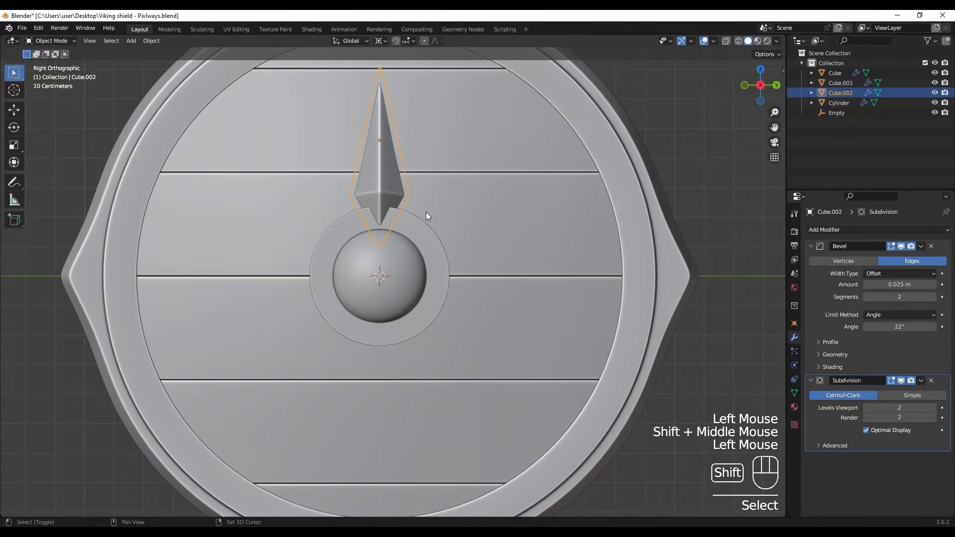
shift+middle_drag(425, 212, 422, 231)
key(shift+d)
key(r)
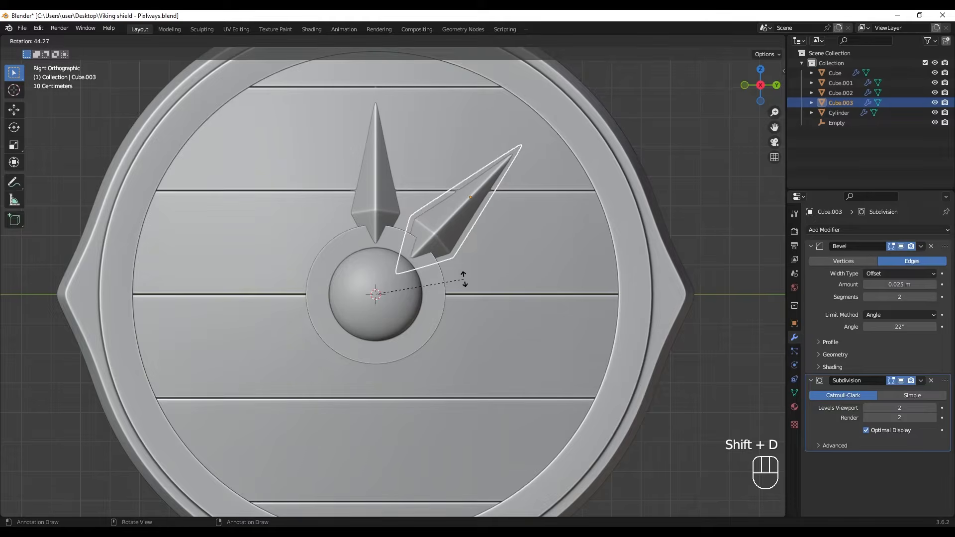
text(60)
key(Return)
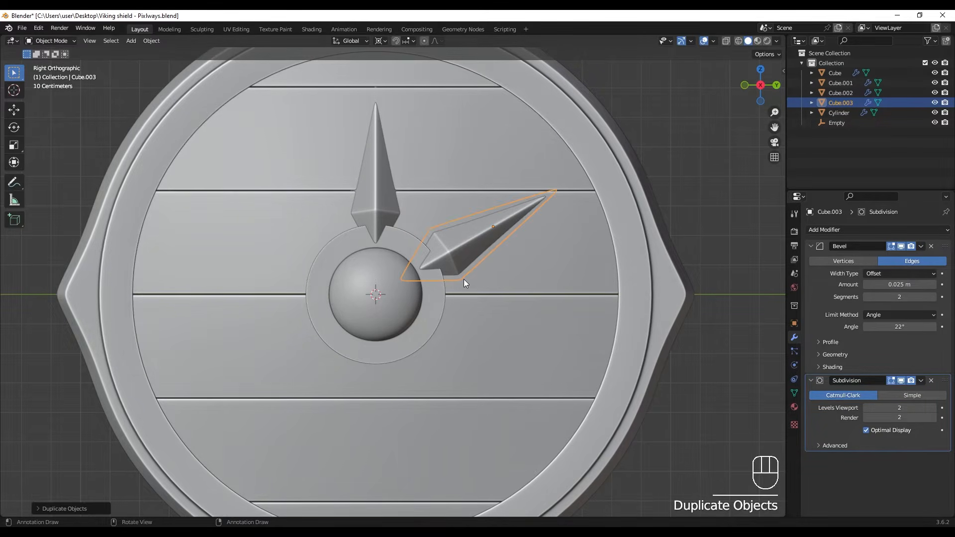
Repeat the 60° duplication four more times to ring the boss with six spikes, and clear the selection.
key(shift+r)
key(shift+r)
key(shift+r)
key(shift+r)
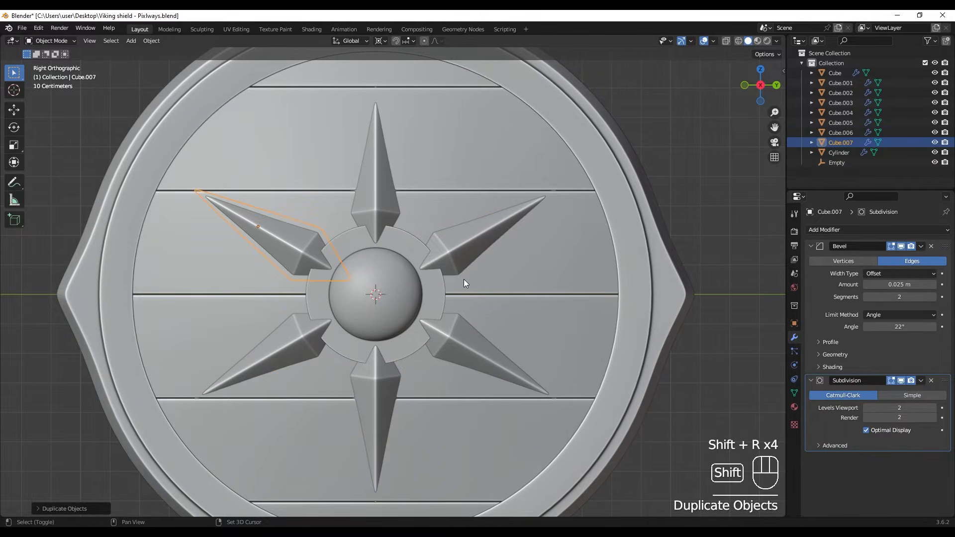
click(709, 121)
scroll(709, 121, down, 3)
scroll(441, 267, up, 1)
shift+middle_drag(440, 267, 467, 249)
middle_drag(467, 250, 446, 251)
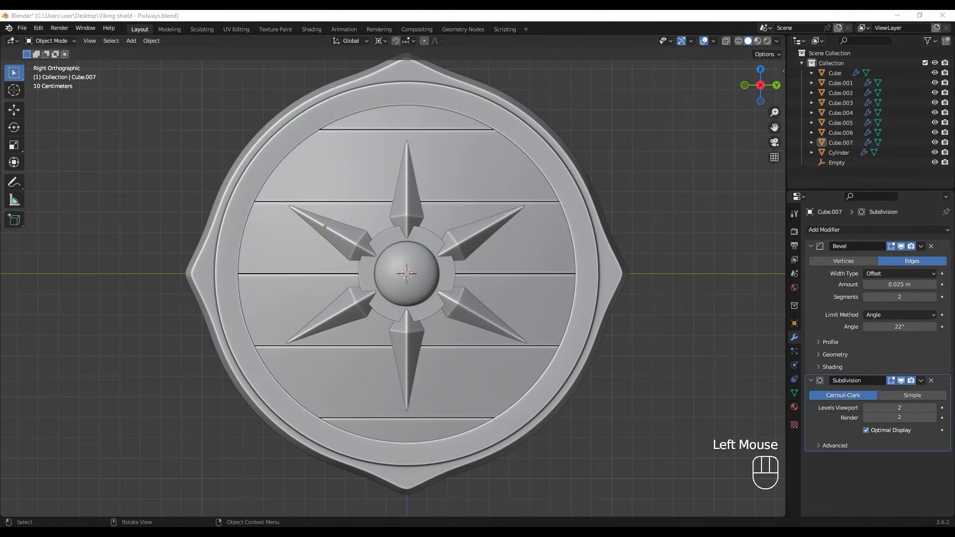
scroll(489, 336, up, 1)
middle_click(480, 339)
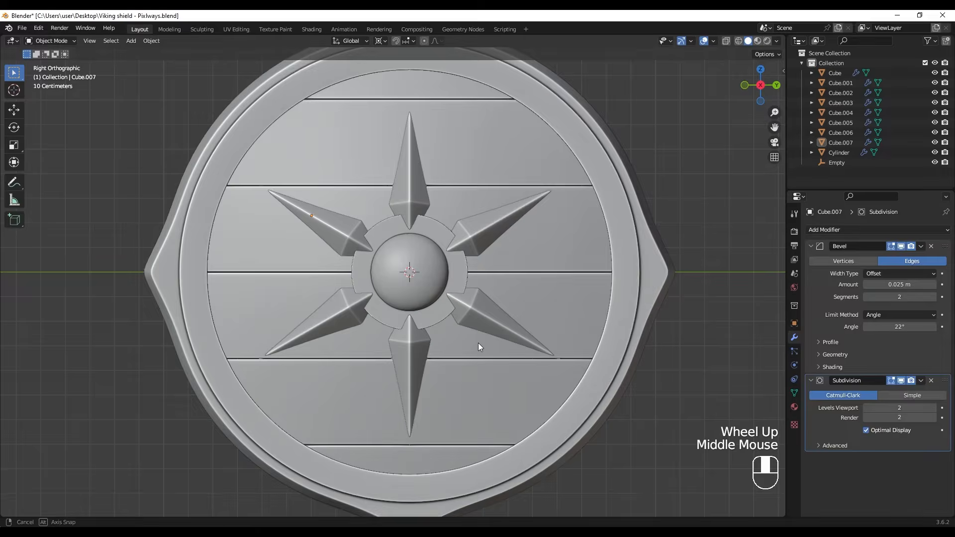
Select all six spikes and scale them down slightly around the boss centre.
click(479, 340)
shift+click(469, 254)
shift+click(417, 204)
shift+click(356, 226)
shift+click(354, 307)
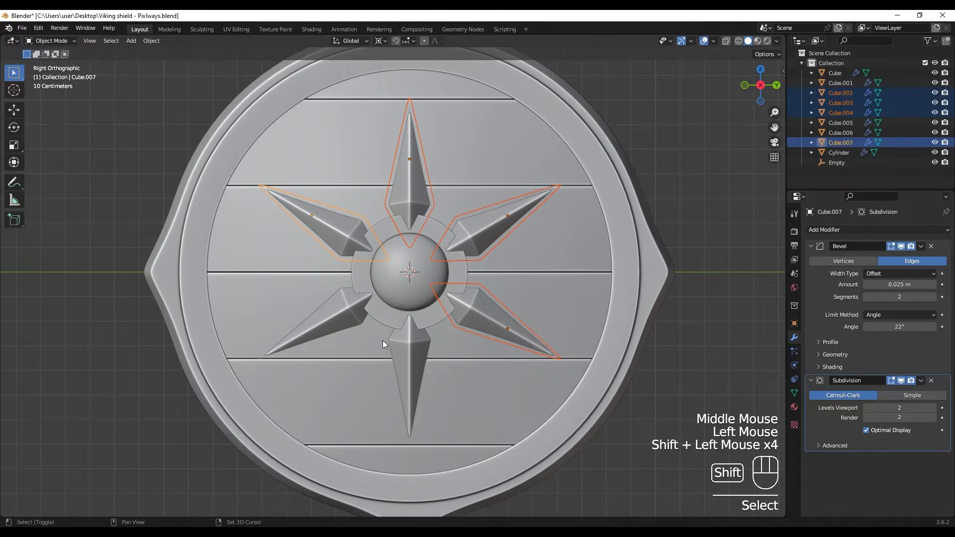
shift+click(404, 343)
shift+click(356, 309)
key(s)
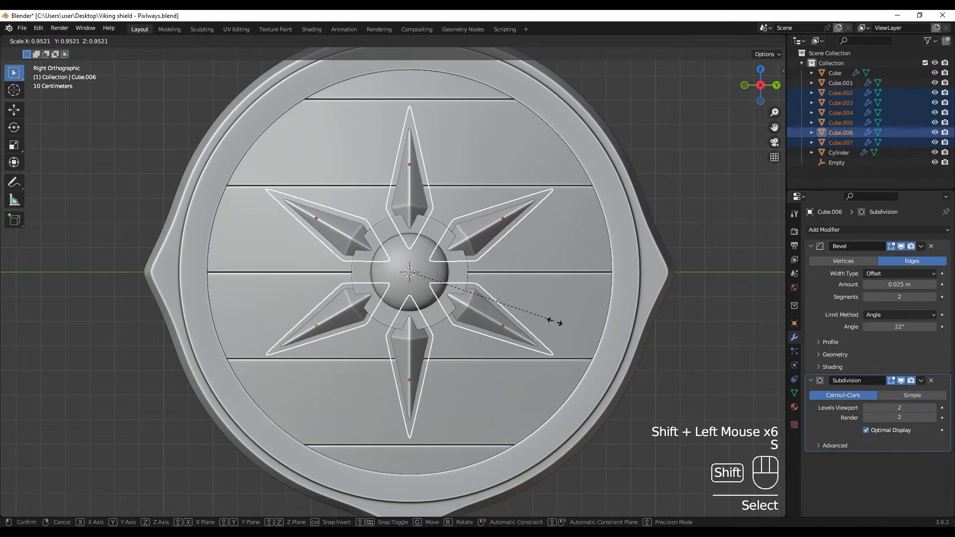
click(554, 320)
click(689, 184)
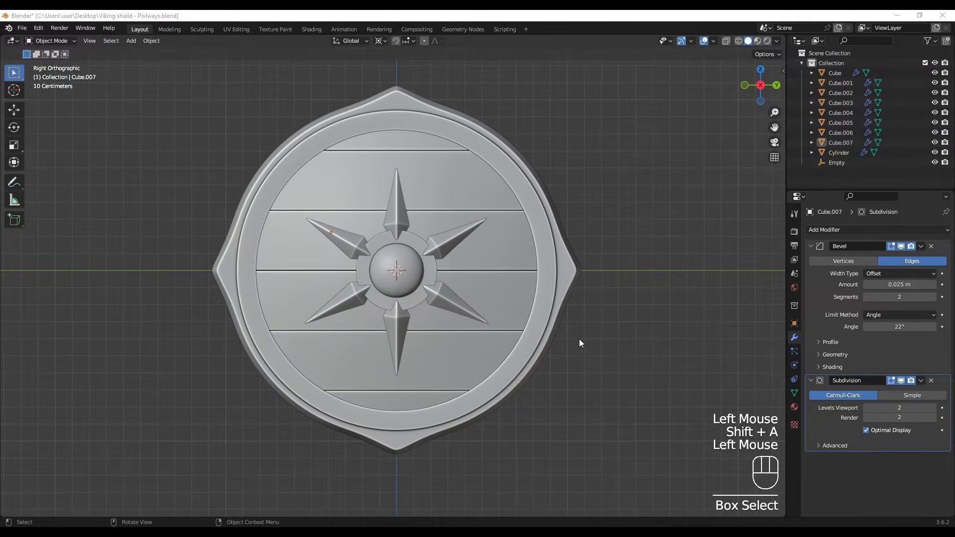
Add a cube mesh and place it along X in front of the shield.
click(580, 343)
key(shift+a)
mouse_move(582, 324)
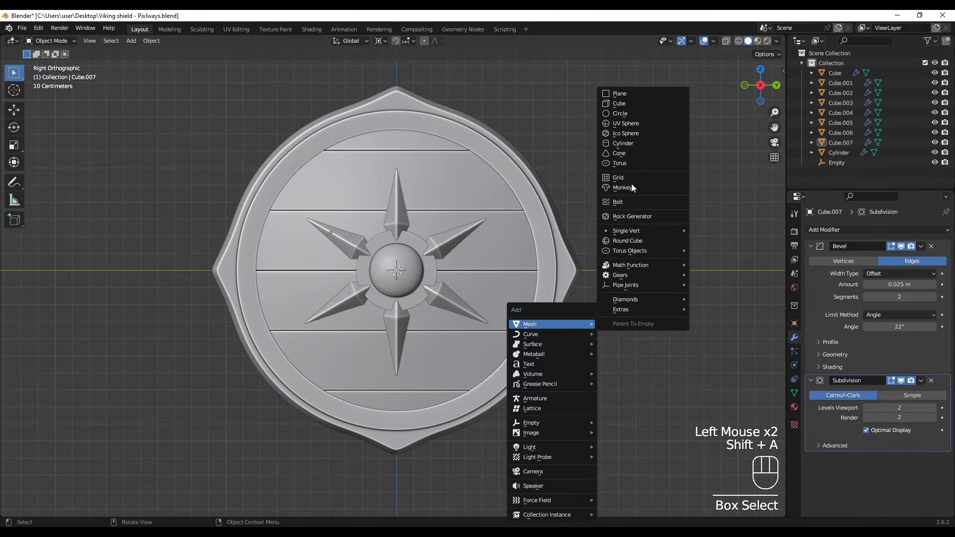
click(616, 103)
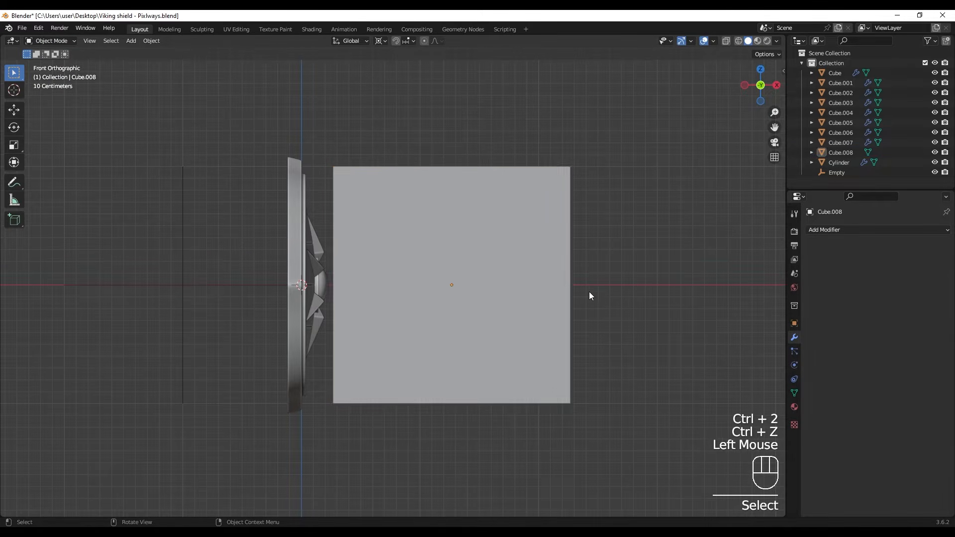
Give the new cube a level 3 Subdivision modifier and apply it.
click(557, 290)
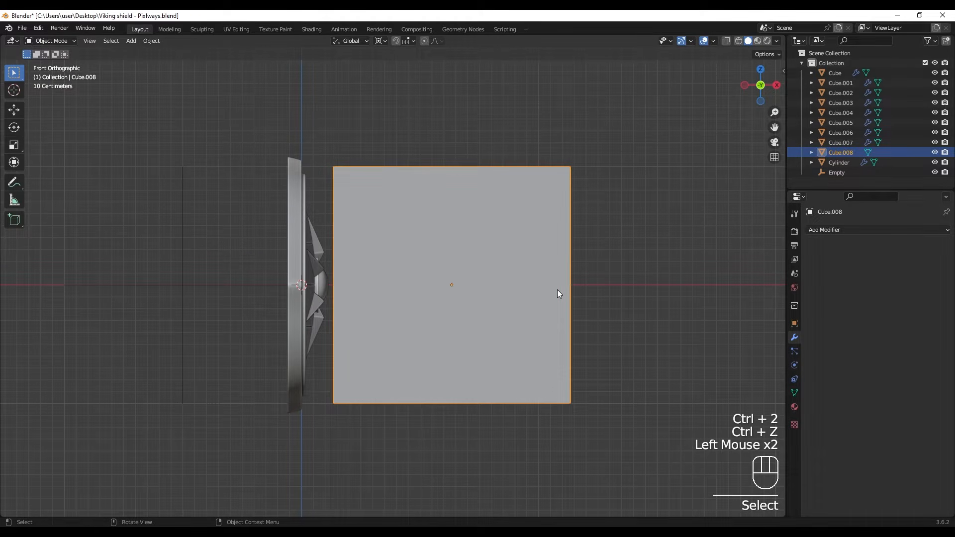
key(ctrl+3)
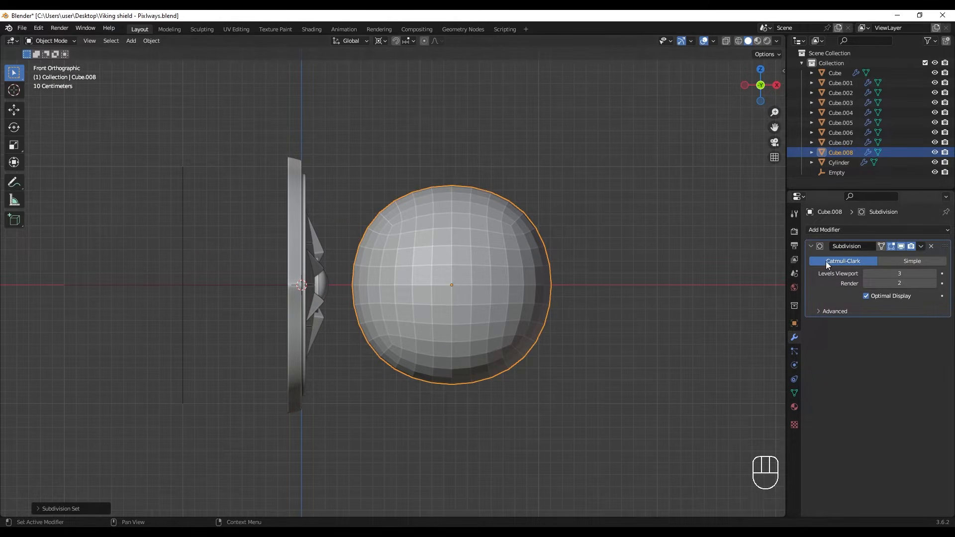
click(921, 246)
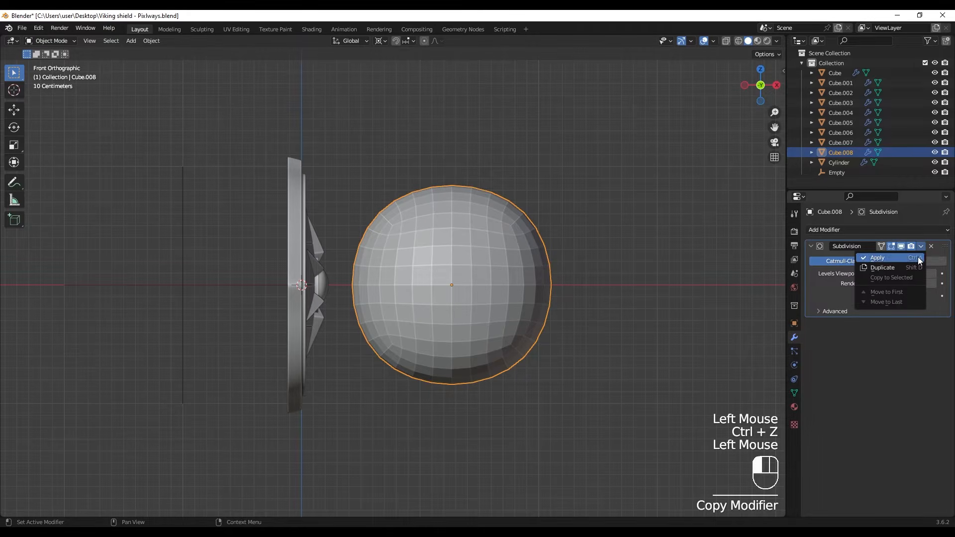
click(916, 257)
Add a Cast modifier with the Sphere shape to the subdivided cube and apply it.
click(857, 231)
click(842, 268)
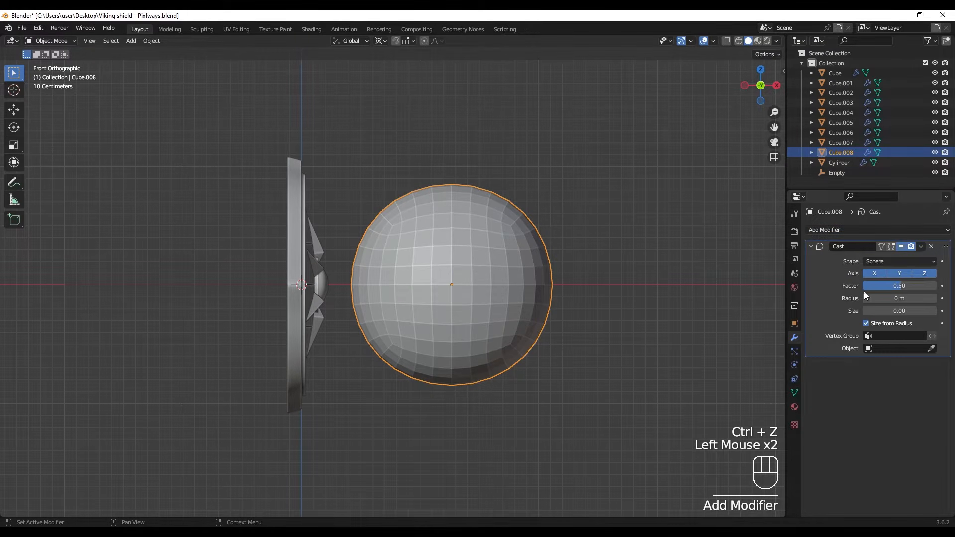
key(ctrl+a)
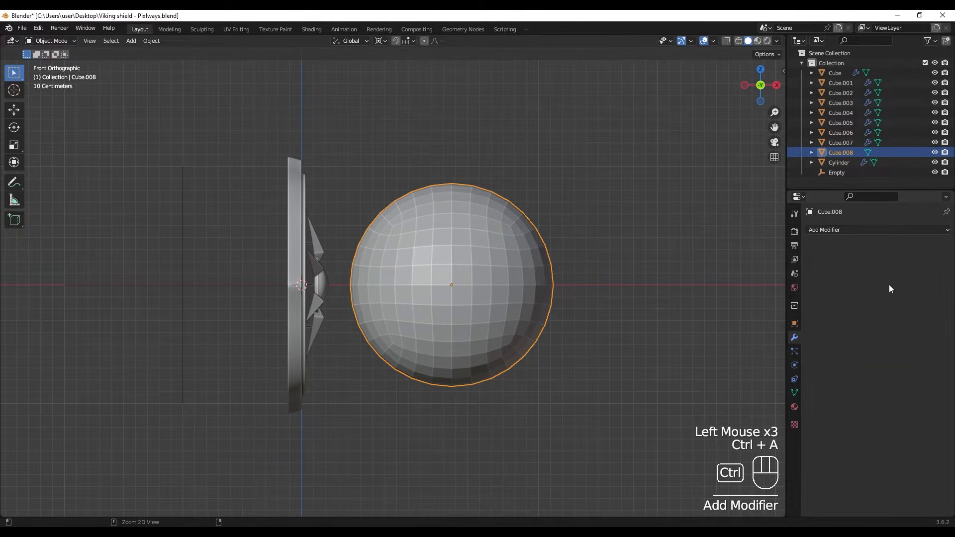
click(536, 289)
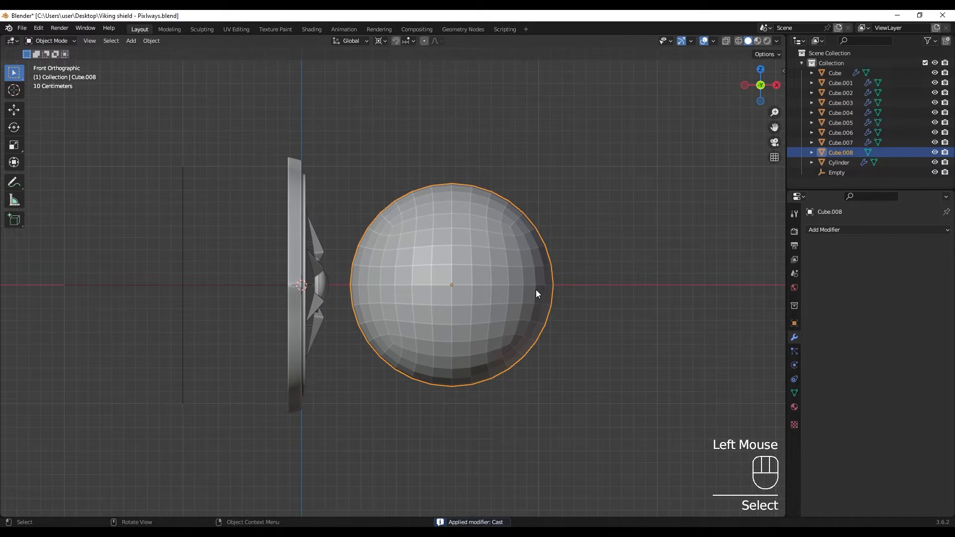
Delete the faces of the sphere's half that faces the shield, leaving a half dome.
key(Tab)
key(z)
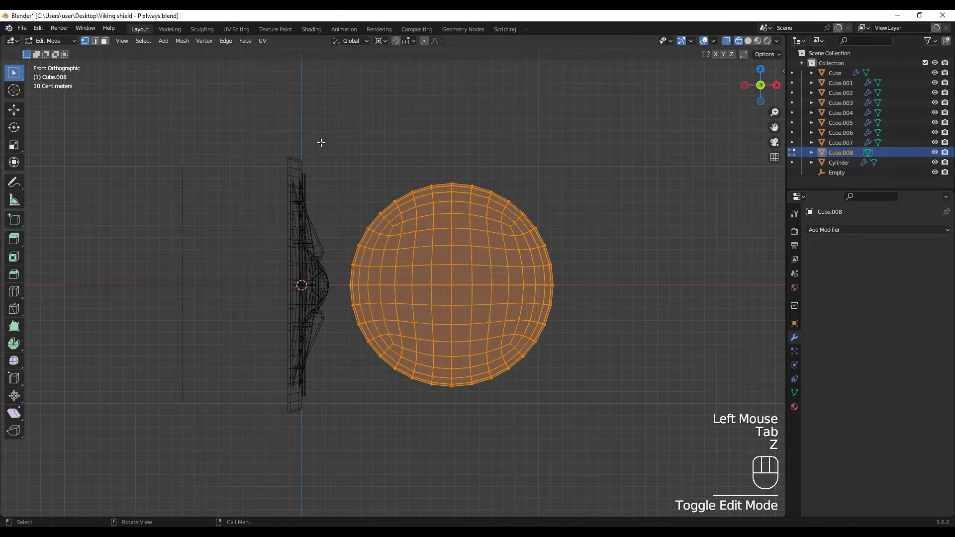
key(3)
drag(328, 142, 450, 457)
key(x)
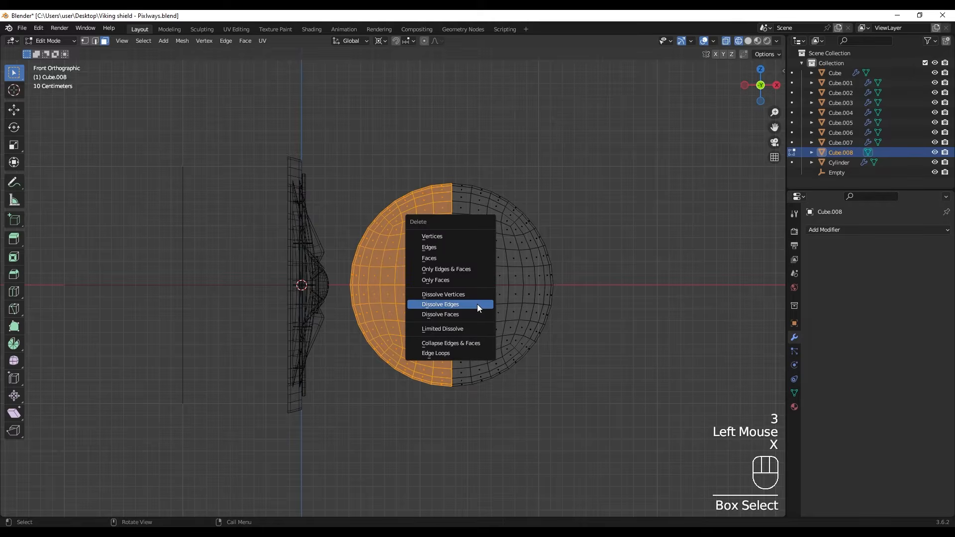
click(464, 257)
key(Tab)
click(605, 312)
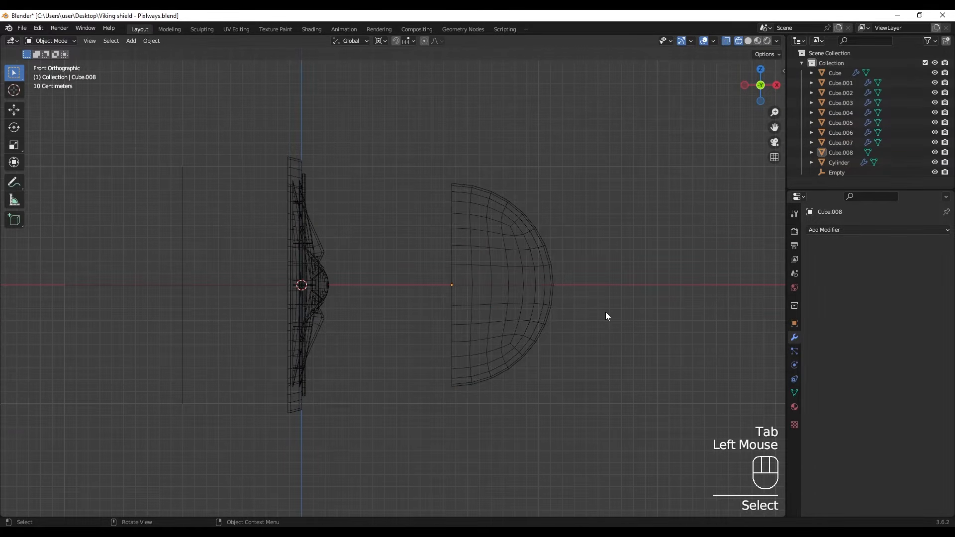
Scale the half dome down to about 0.26 around the 3D cursor so it sits close to the shield.
click(553, 313)
key(s)
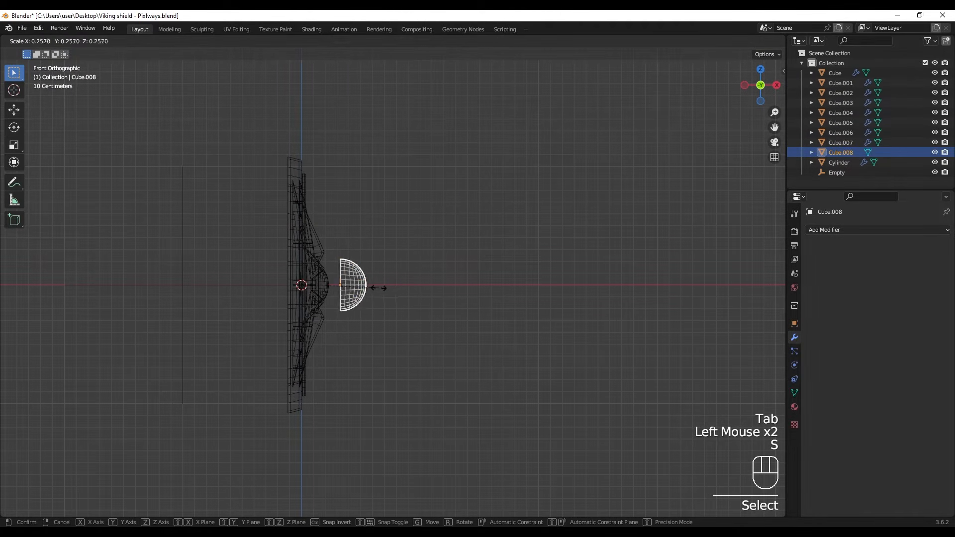
click(378, 288)
Set the transform pivot to Bounding Box Center and shrink the half dome to a small stud in front of the boss.
click(381, 41)
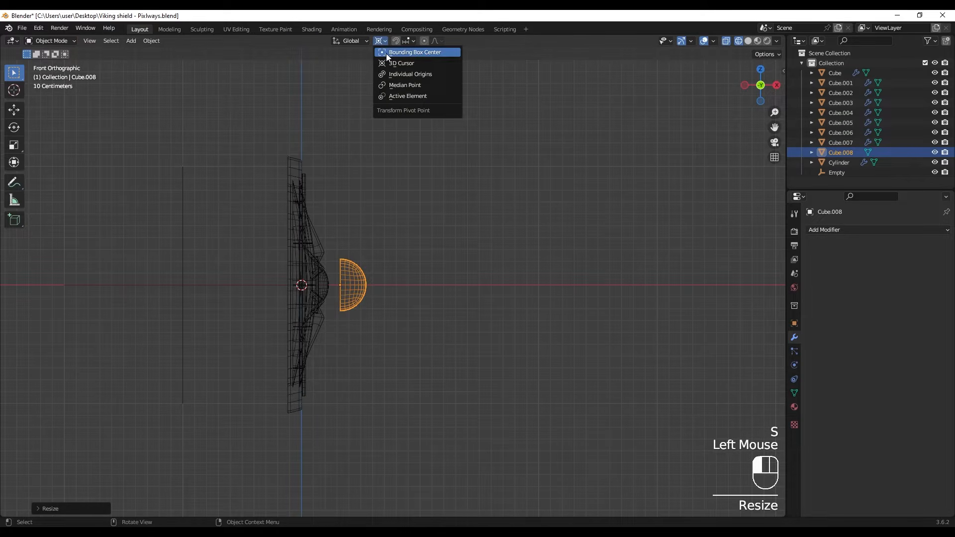
click(413, 51)
middle_drag(416, 199, 450, 354)
scroll(347, 353, up, 2)
key(s)
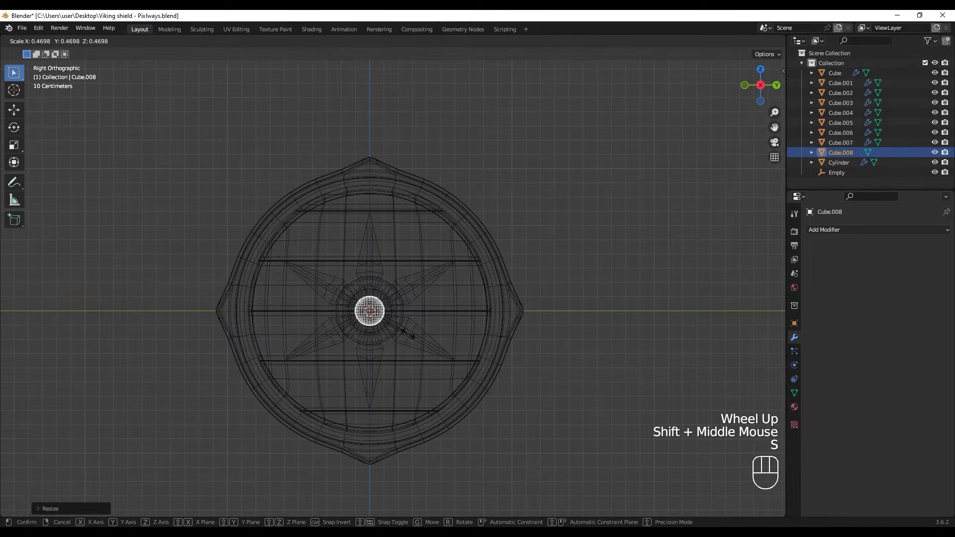
click(396, 318)
Move the stud up along Z to the rim's upper point and return the view to solid shading.
key(g)
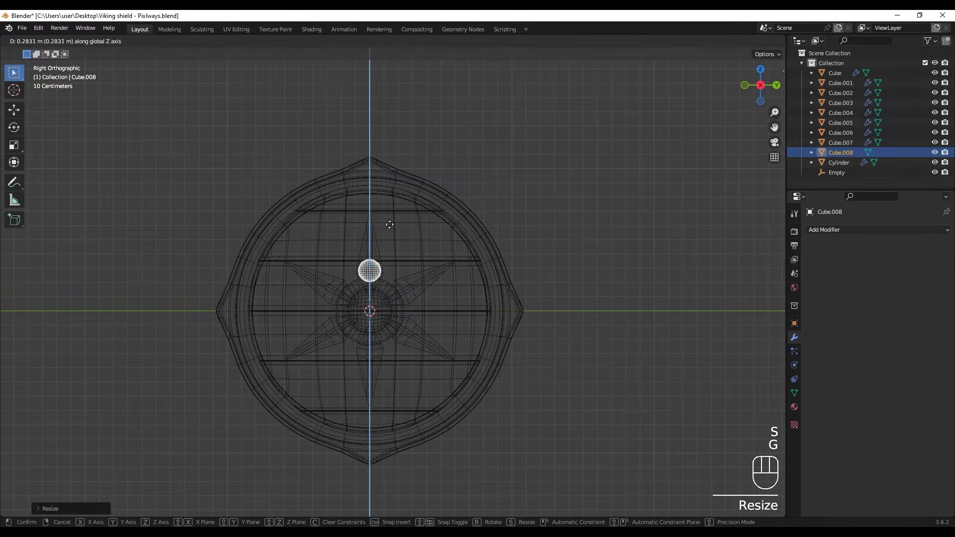
click(396, 191)
key(z)
click(363, 196)
shift+middle_drag(363, 196, 417, 274)
scroll(417, 274, up, 1)
scroll(454, 272, up, 2)
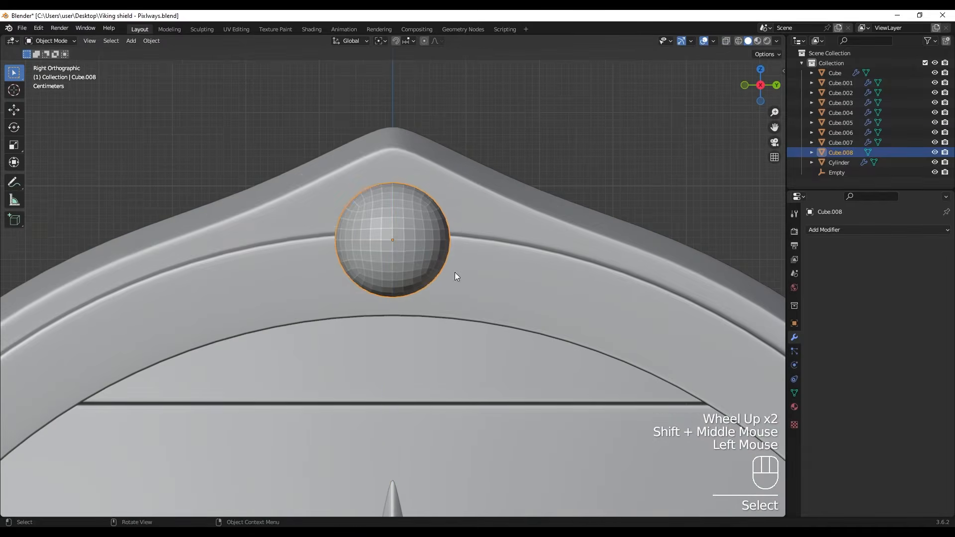
Scale the stud down to fit within the rim's upper point and shade it smooth.
key(s)
click(430, 237)
right_click(406, 190)
click(406, 190)
Move the stud along X until its flat side meets the front face of the rim.
middle_drag(406, 190, 409, 222)
scroll(434, 228, down, 1)
key(KP_1)
click(411, 195)
key(g)
key(x)
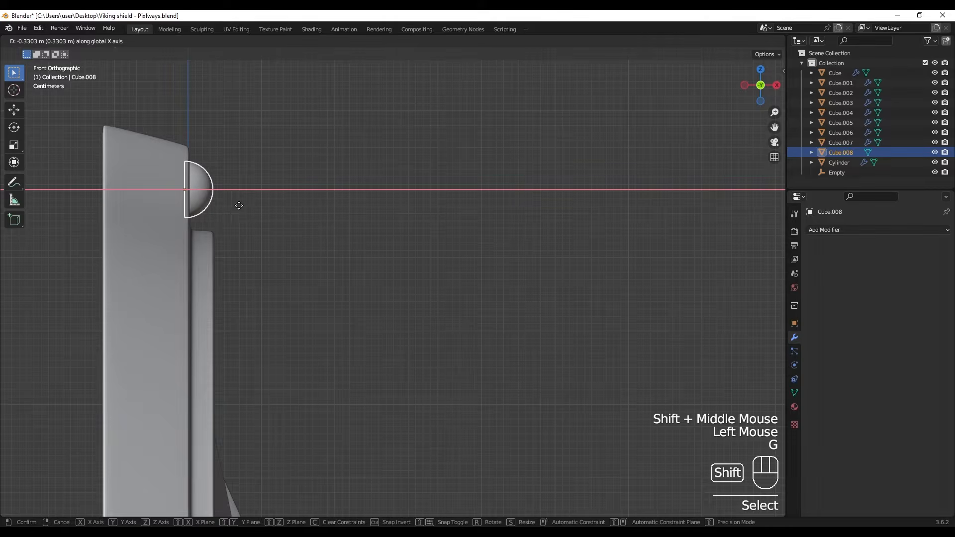
click(257, 203)
Set the transform pivot to 3D Cursor and duplicate the upper rim stud rotated by 90° onto the neighbouring rim point.
scroll(473, 217, down, 2)
shift+middle_drag(473, 224, 478, 144)
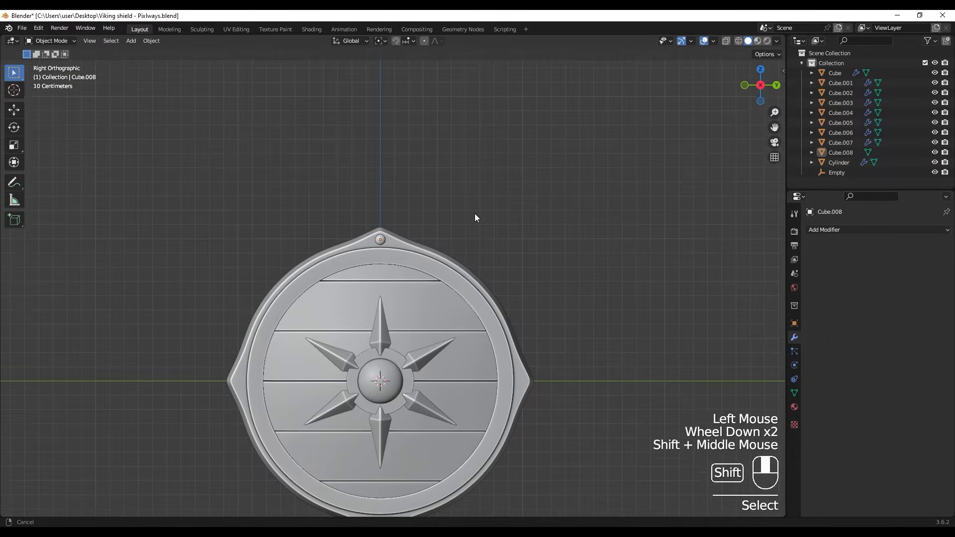
shift+middle_drag(509, 229, 510, 233)
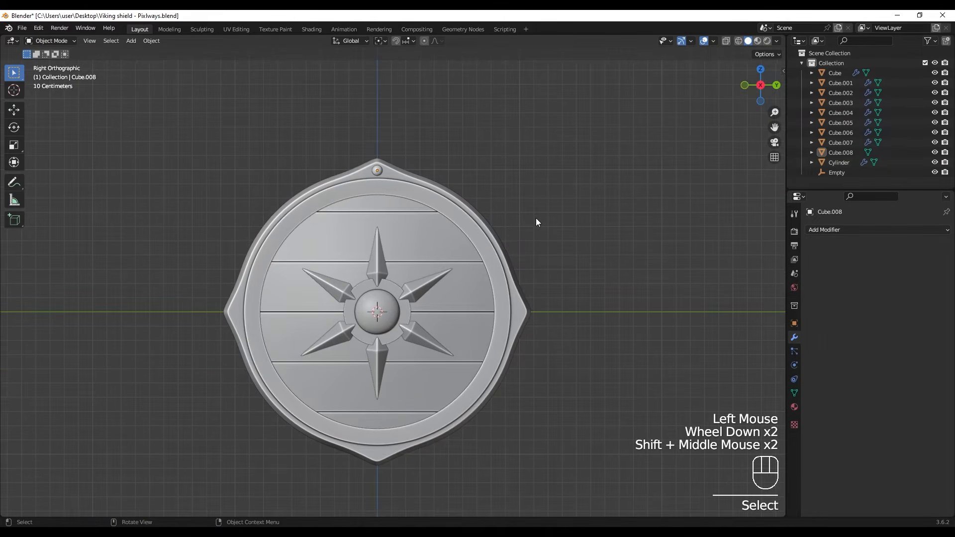
click(385, 41)
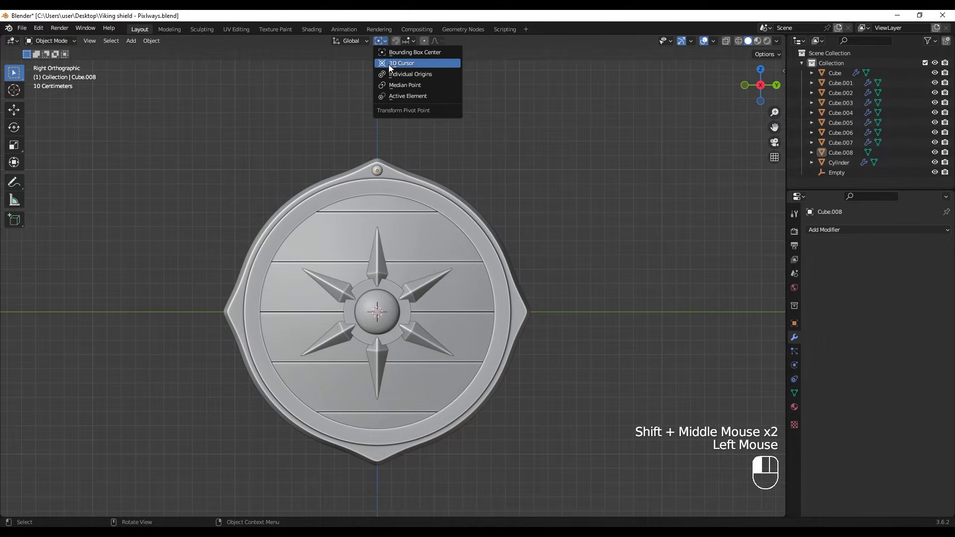
click(389, 65)
scroll(420, 226, up, 2)
shift+middle_drag(419, 213, 381, 138)
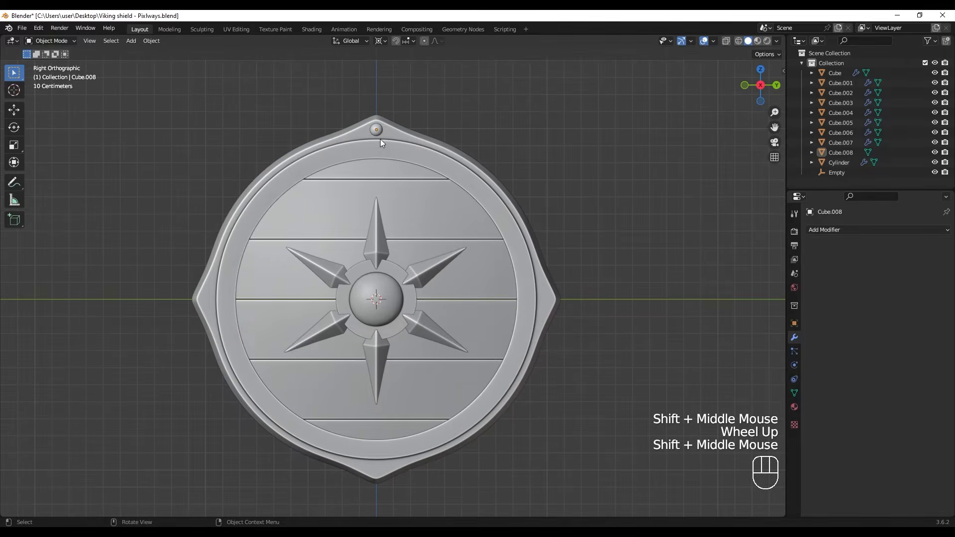
click(377, 132)
key(shift+d)
text(r)
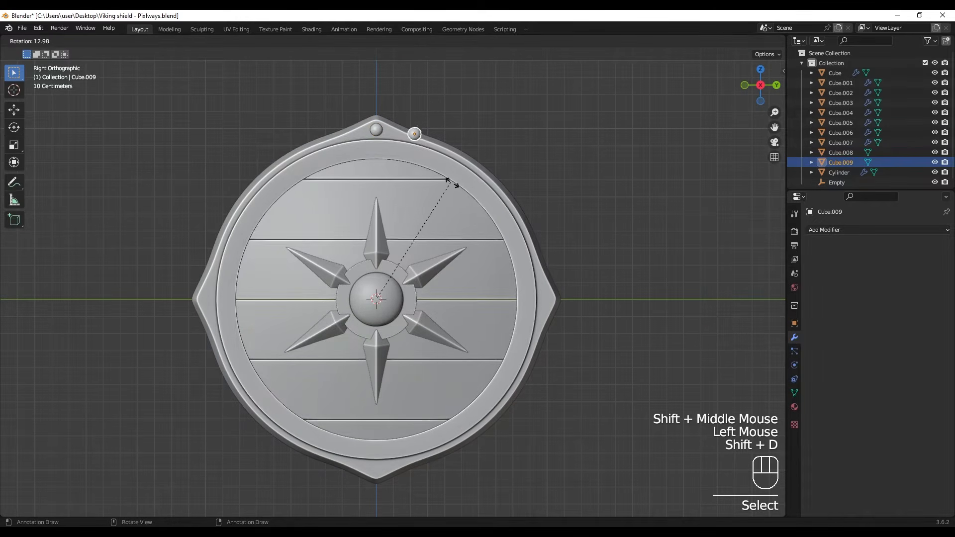
text(90)
key(Return)
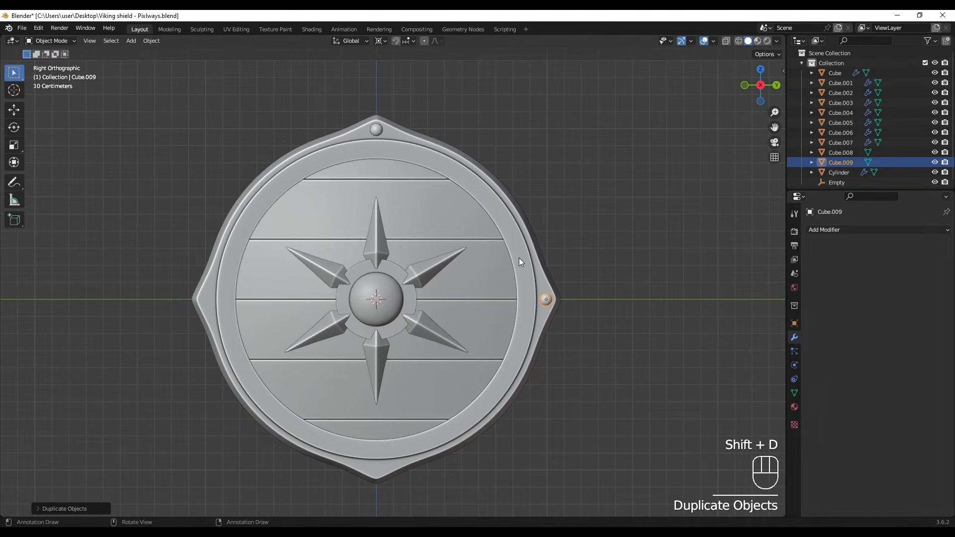
Repeat the rotated duplication twice to place studs on the two remaining rim points, and clear the selection.
key(shift+r)
key(shift+r)
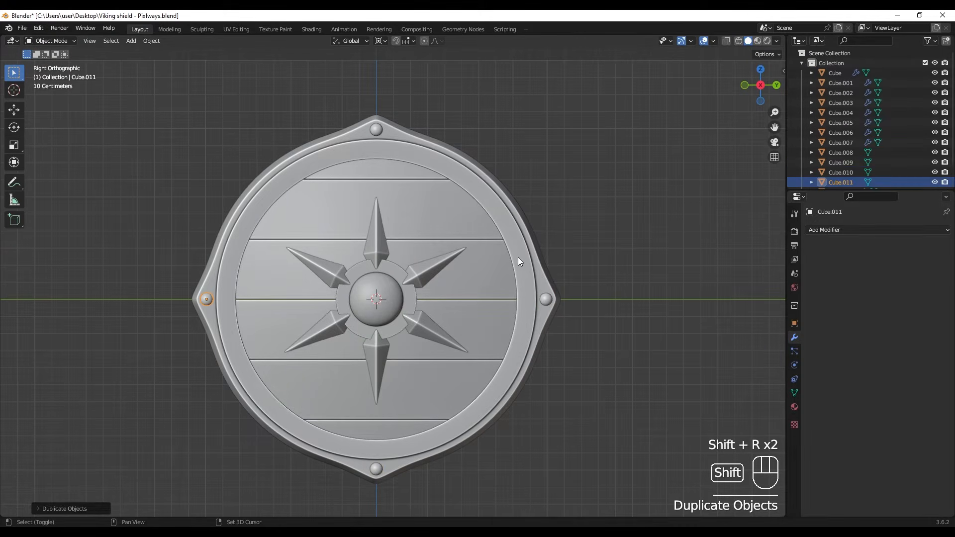
click(534, 164)
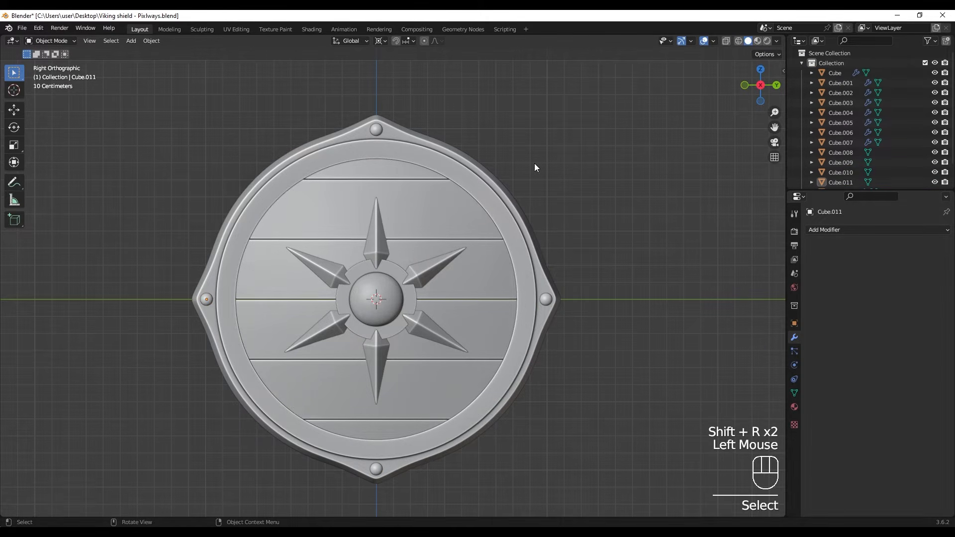
Duplicate the upper rim stud and place the copy about 0.11 m lower along Z on the inner ring.
shift+middle_drag(534, 163, 549, 153)
click(384, 120)
click(387, 121)
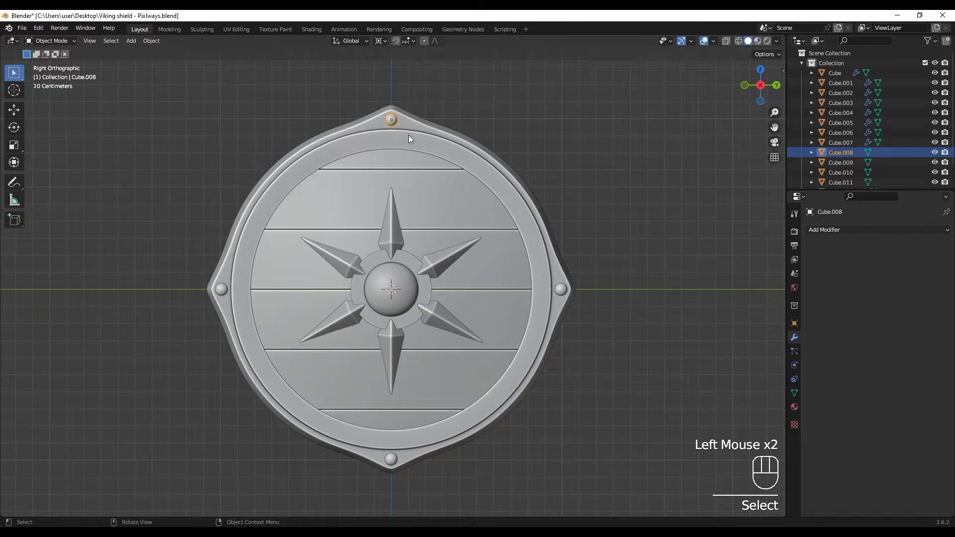
key(shift+d)
key(z)
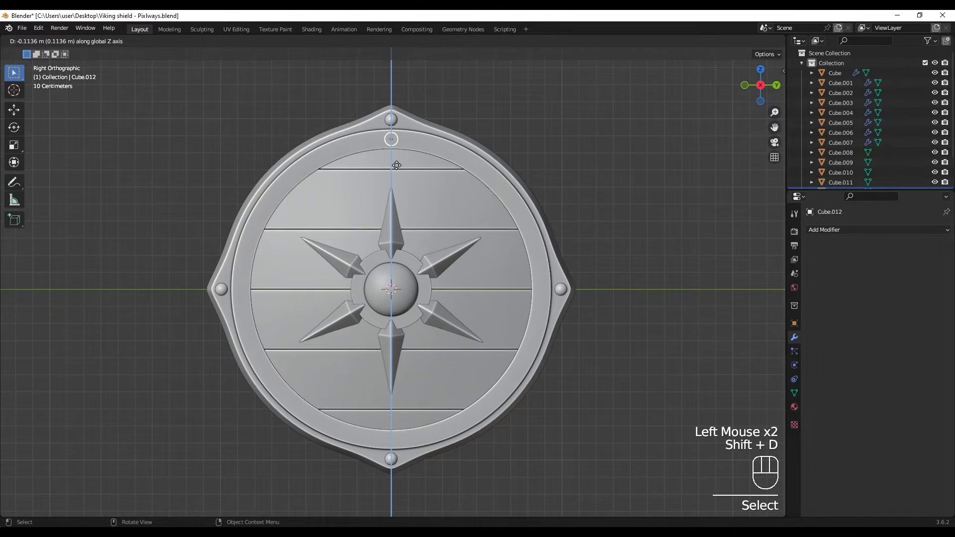
click(396, 166)
Scale the inner ring's stud down slightly around its own centre.
scroll(383, 141, up, 8)
shift+middle_drag(384, 141, 391, 398)
key(s)
right_click(500, 248)
click(381, 41)
key(s)
click(515, 271)
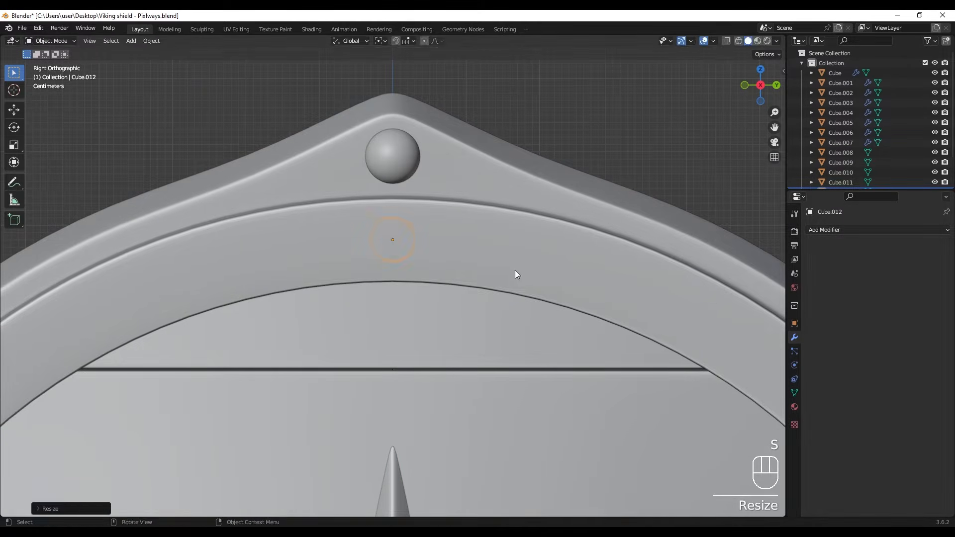
Move the smaller stud along X onto the front face of the inner ring.
key(g)
key(KP_1)
scroll(395, 223, up, 2)
key(g)
key(x)
click(479, 228)
Set the transform pivot to 3D Cursor and duplicate the inner ring's stud, rotating the copy by about 20°.
key(KP_3)
scroll(480, 228, down, 8)
click(386, 40)
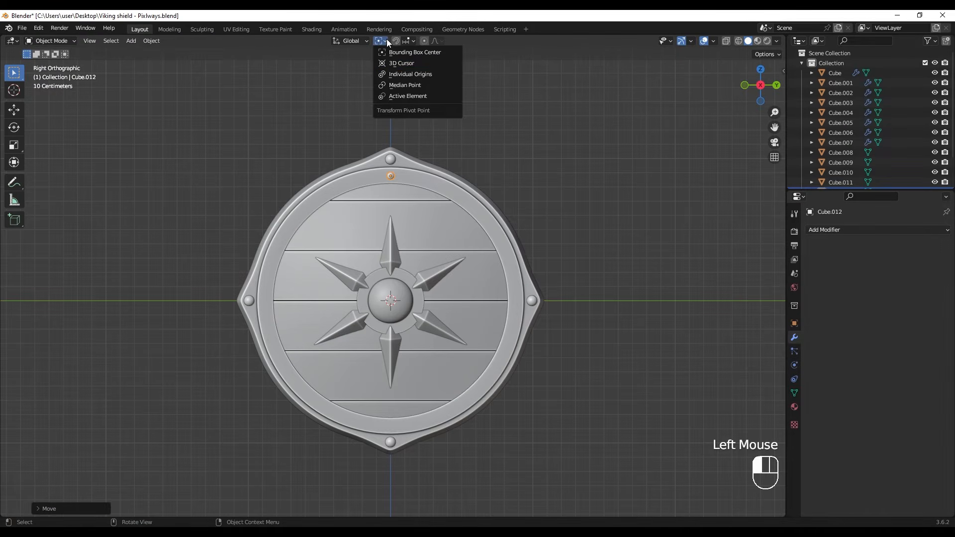
click(392, 64)
scroll(419, 207, up, 2)
shift+middle_drag(419, 207, 420, 187)
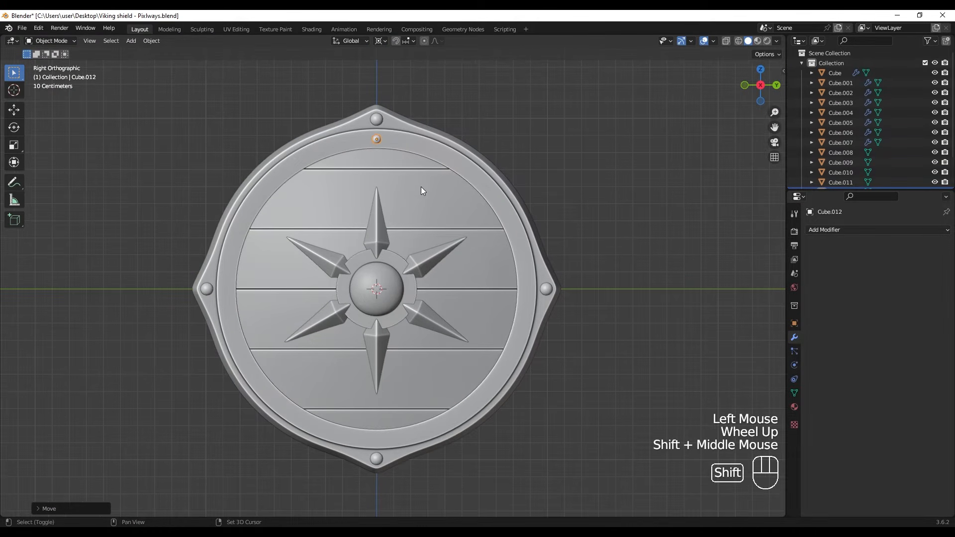
key(shift+d)
key(r)
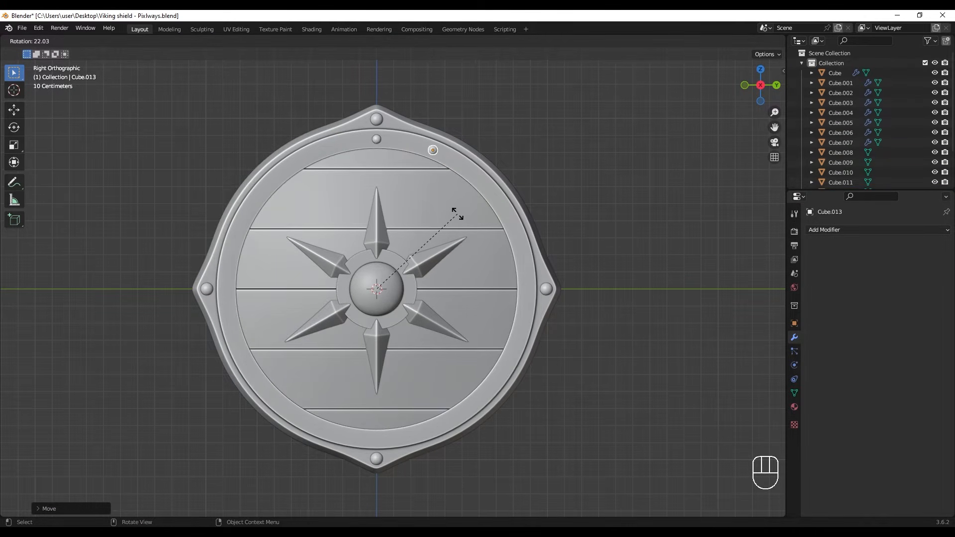
key(Return)
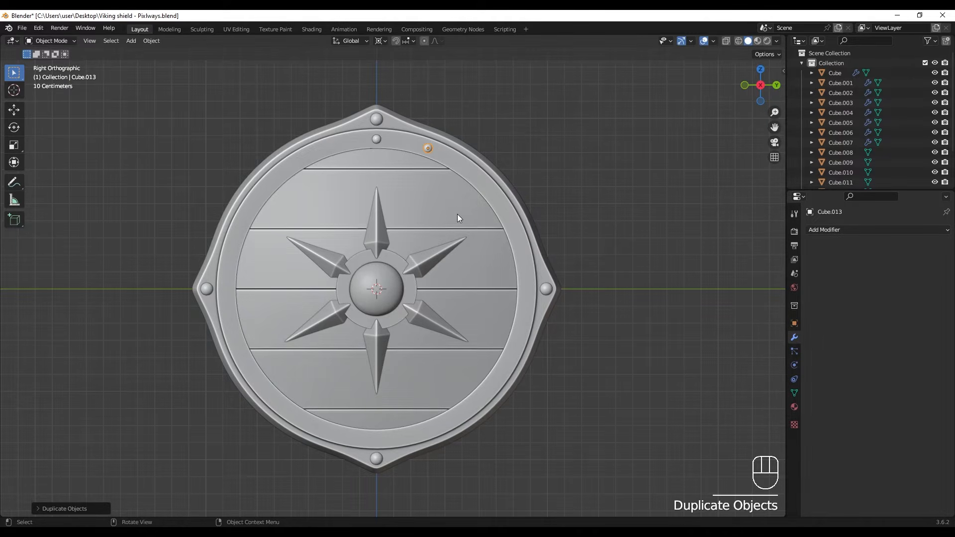
Repeat the rotated duplication until 18 evenly spaced studs circle the inner ring, and clear the selection.
key(shift+r)
key(shift+r)
key(shift+r)
key(shift+r)
key(shift+r)
key(shift+r)
key(shift+r)
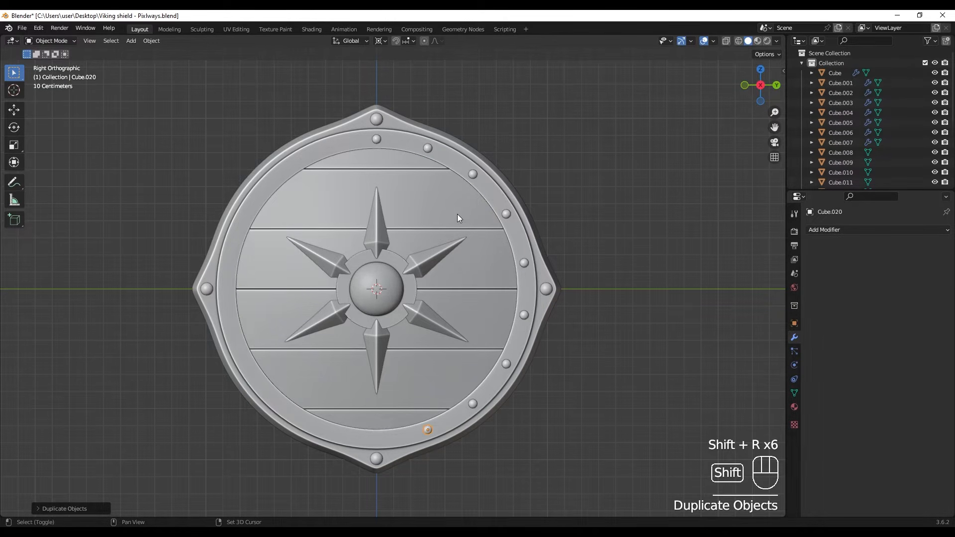
key(shift+r)
key(shift+r)
key(shift+r)
key(shift+r)
key(shift+r)
key(shift+r)
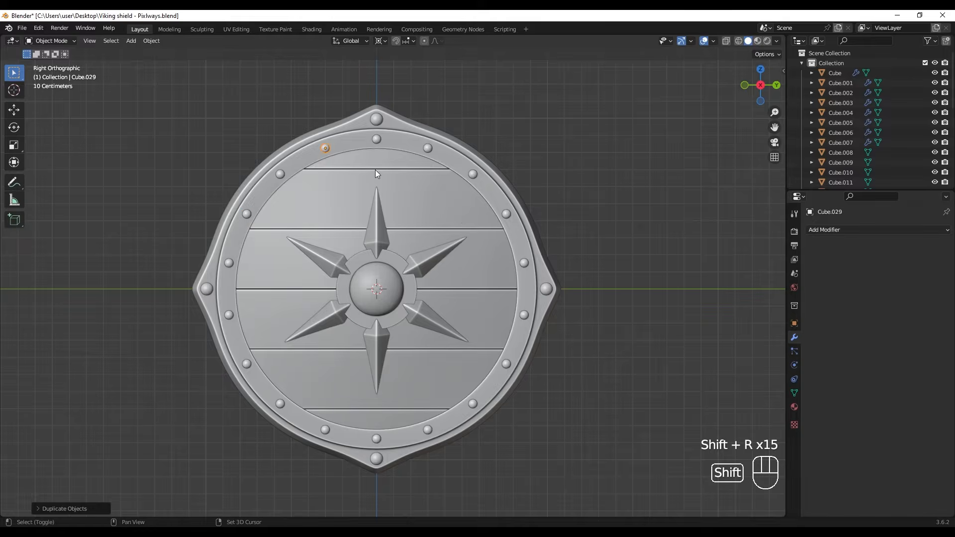
click(537, 132)
Duplicate the stud on the rim's left point and move the copy along Y onto the flange around the boss.
scroll(325, 279, up, 2)
shift+middle_drag(325, 280, 277, 266)
click(150, 268)
key(shift+d)
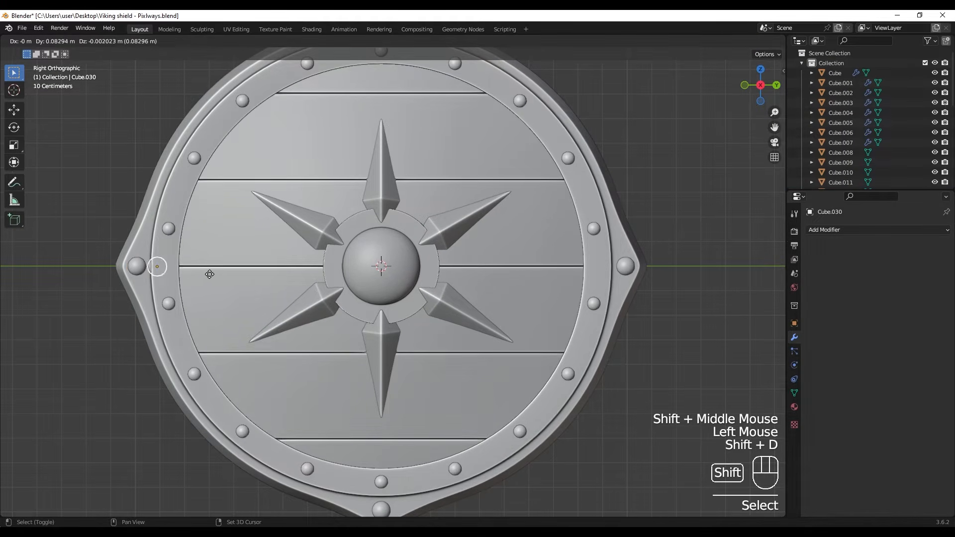
key(y)
click(373, 280)
Scale the copied stud down to fit the width of the boss's flange.
scroll(372, 280, up, 2)
scroll(402, 313, up, 3)
shift+middle_drag(338, 281, 411, 294)
key(s)
click(505, 377)
key(s)
click(433, 357)
Move the flange stud forward along X onto the front face of the boss's flange.
scroll(433, 357, down, 2)
key(g)
key(x)
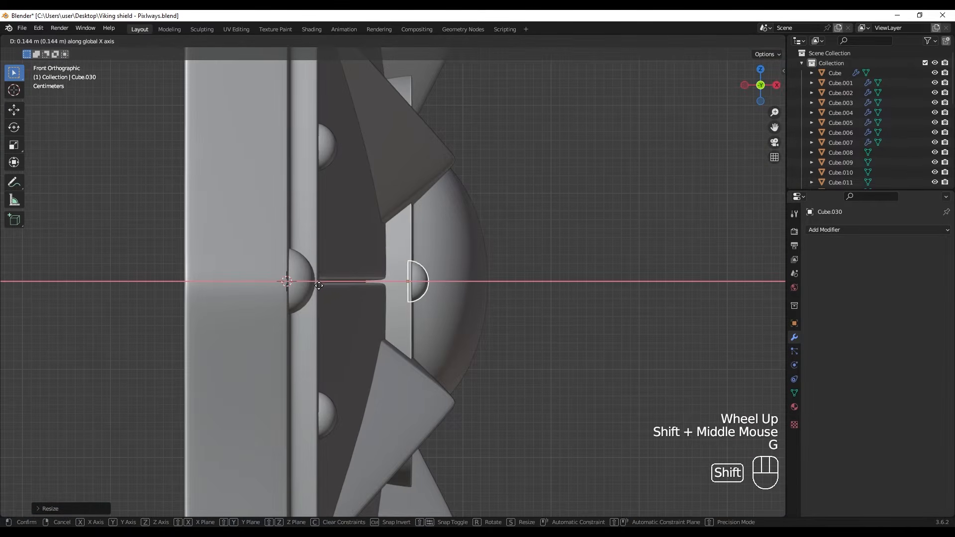
click(517, 293)
Set the transform pivot to 3D Cursor and duplicate the flange stud, rotating the copy by 60° around the boss.
scroll(517, 293, down, 2)
middle_drag(517, 294, 445, 289)
shift+middle_drag(445, 289, 426, 280)
click(382, 41)
click(390, 66)
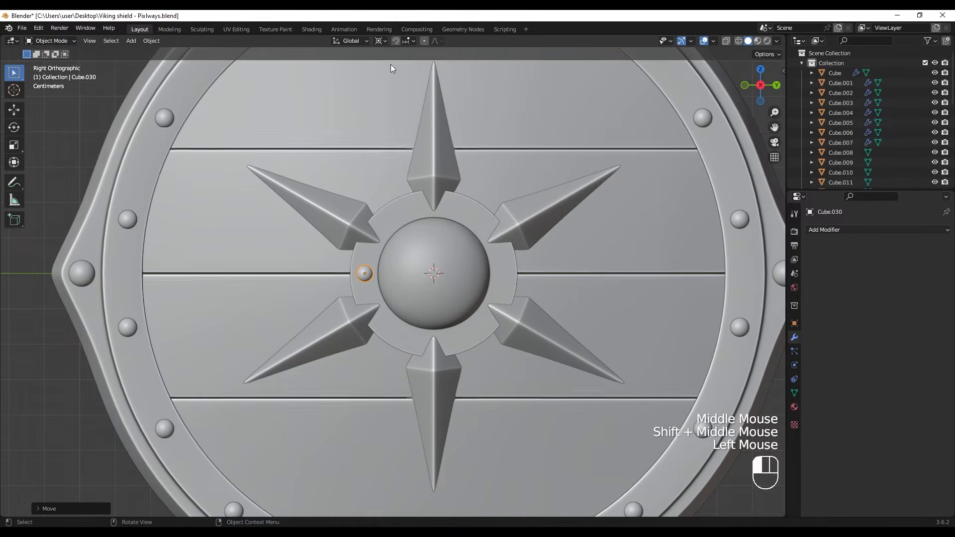
click(364, 273)
key(shift+d)
key(r)
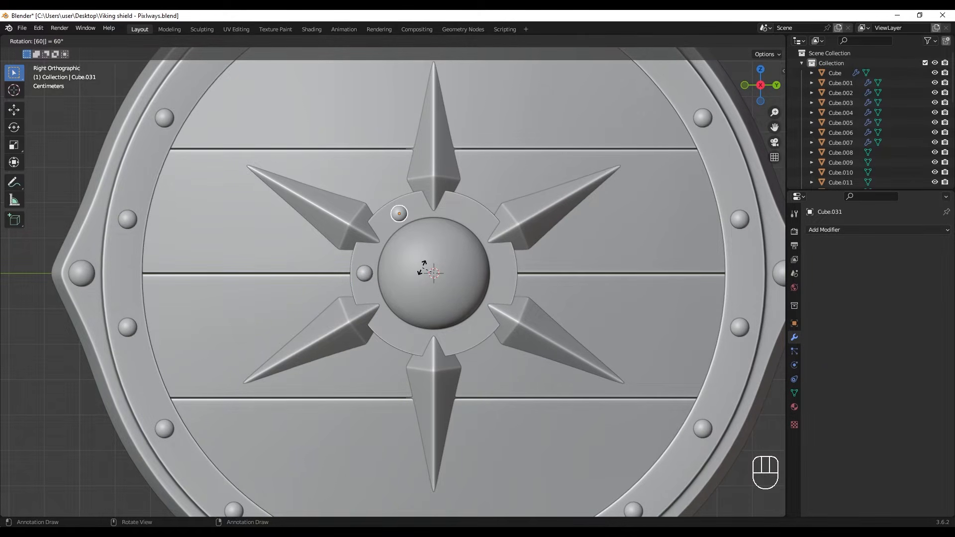
click(422, 267)
Repeat the 60° duplication four times so six studs sit between the spikes on the boss's flange.
key(shift+r)
key(shift+r)
key(shift+r)
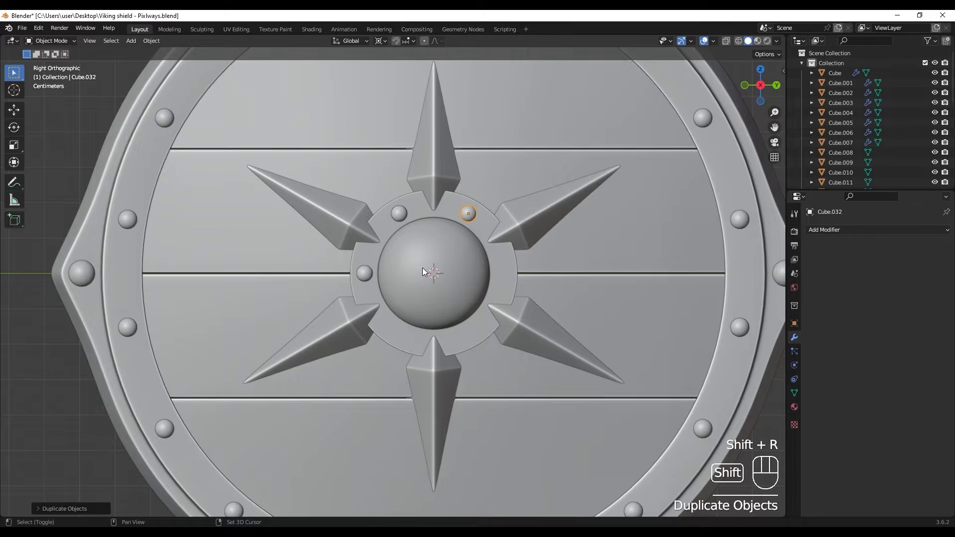
key(shift+r)
Add a plane mesh at the shield's centre and look at it from above.
scroll(412, 307, down, 4)
shift+middle_drag(412, 307, 390, 304)
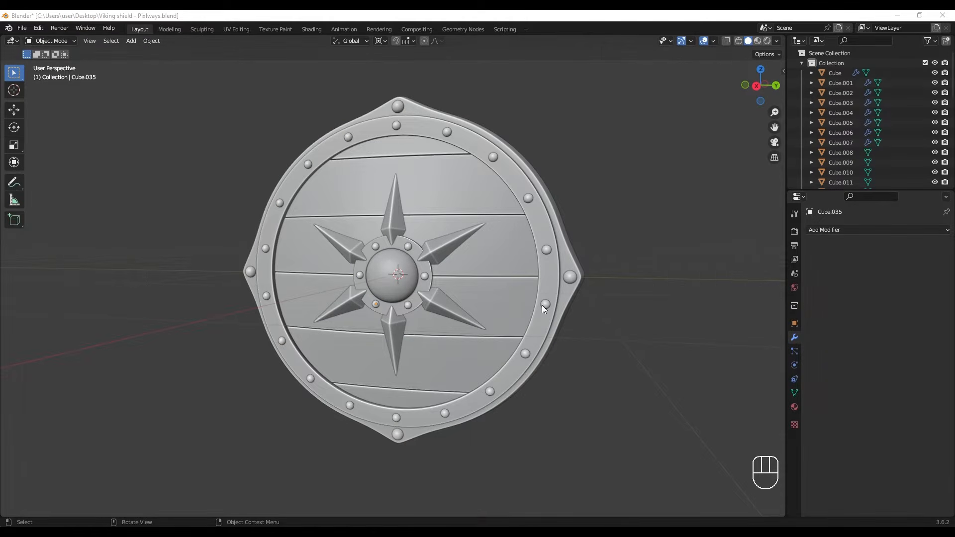
middle_drag(542, 306, 399, 315)
scroll(396, 303, up, 1)
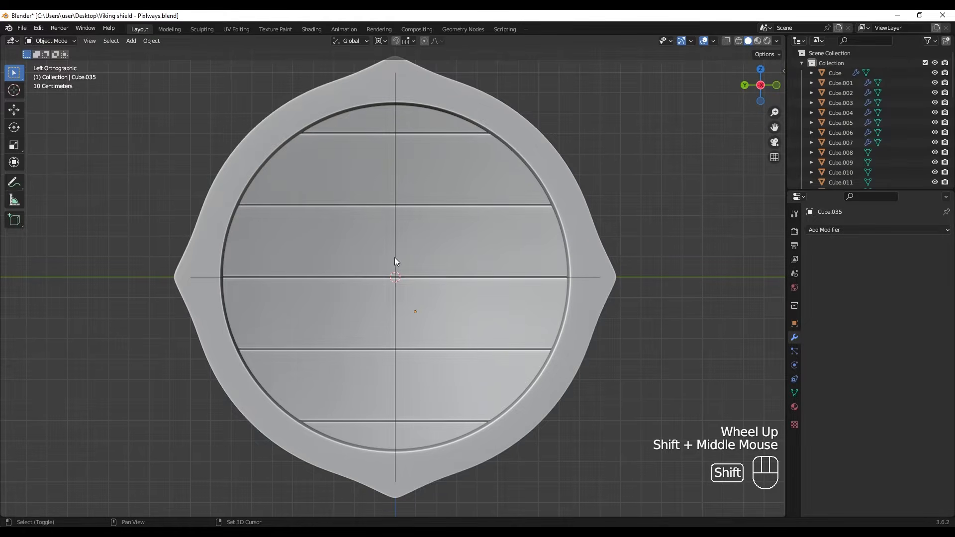
key(shift+a)
mouse_move(395, 258)
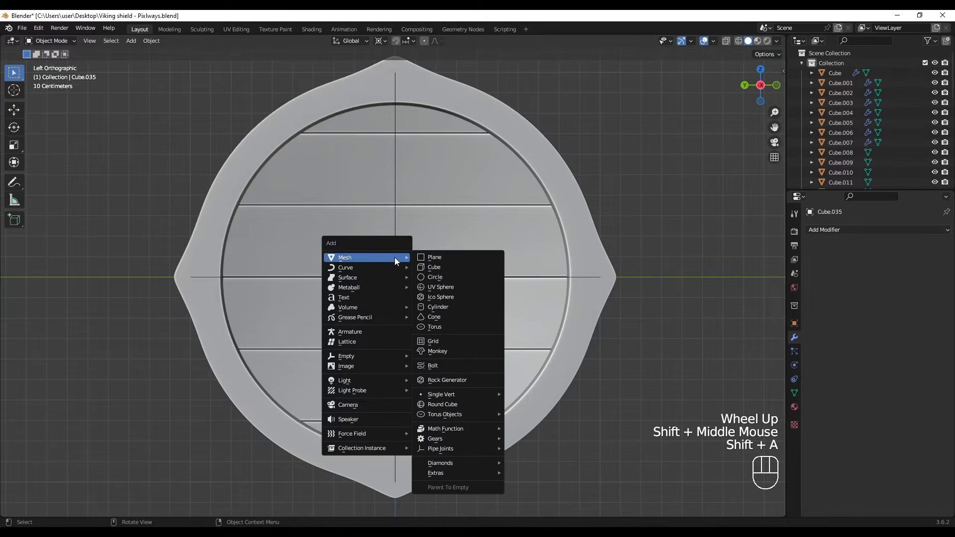
click(435, 257)
scroll(432, 269, down, 1)
alt+middle_drag(431, 271, 524, 374)
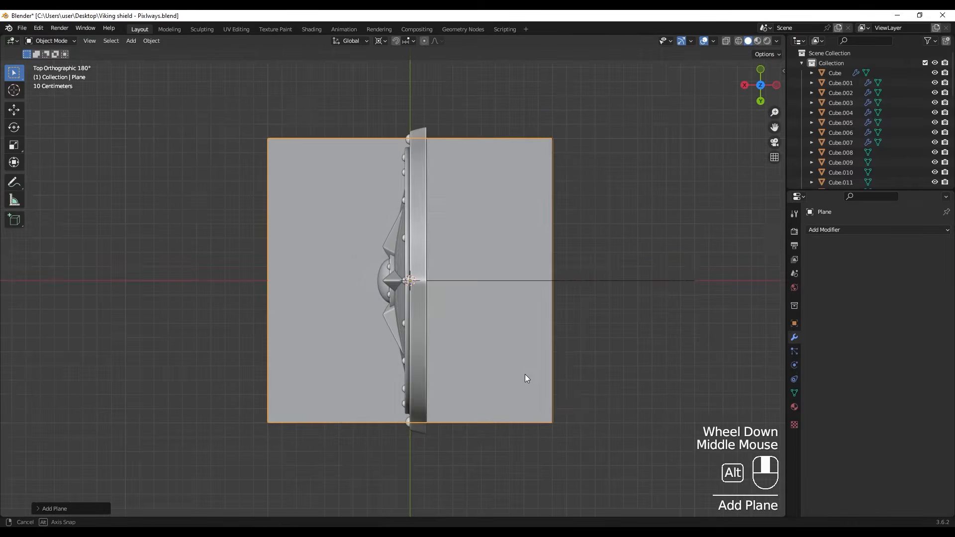
Delete the plane's edge in front of the shield's boss, leaving an open three-sided outline.
key(Tab)
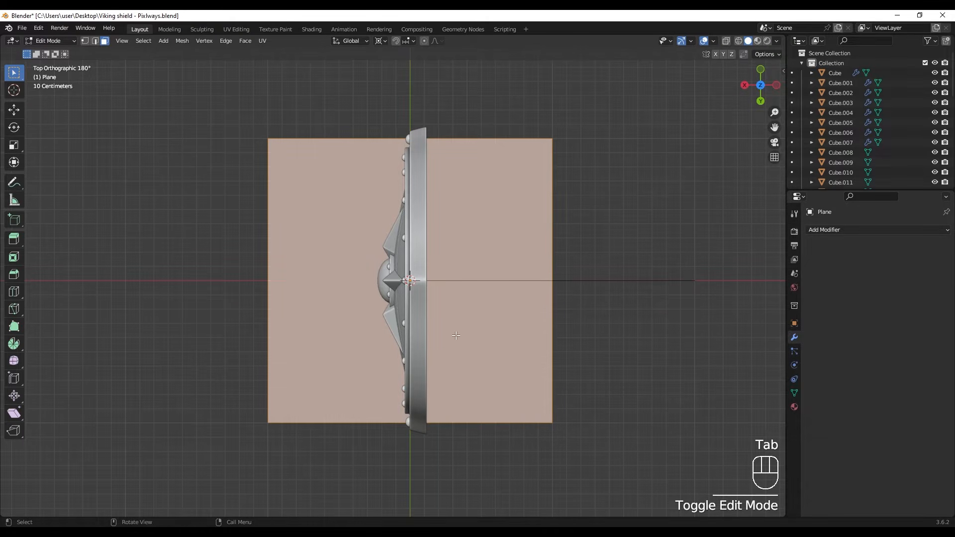
key(2)
click(265, 288)
key(x)
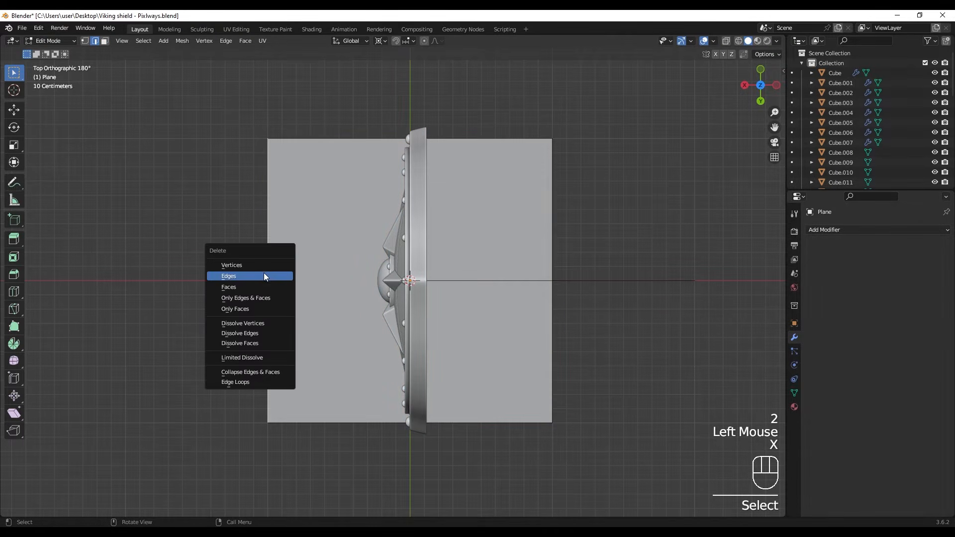
click(263, 273)
Move the outline's two open-end vertices along X to just in front of the shield, and scale the whole outline to about 0.24.
key(1)
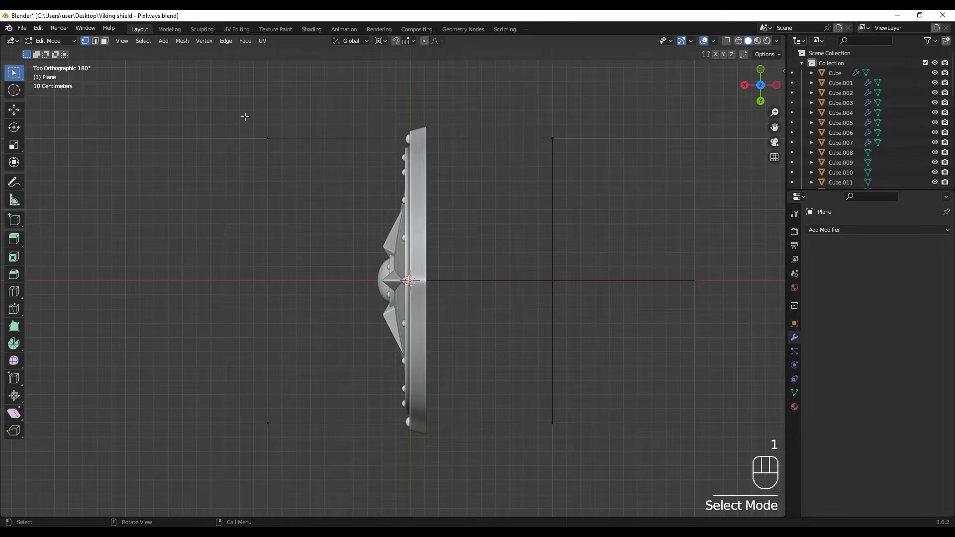
drag(245, 116, 282, 434)
key(g)
key(x)
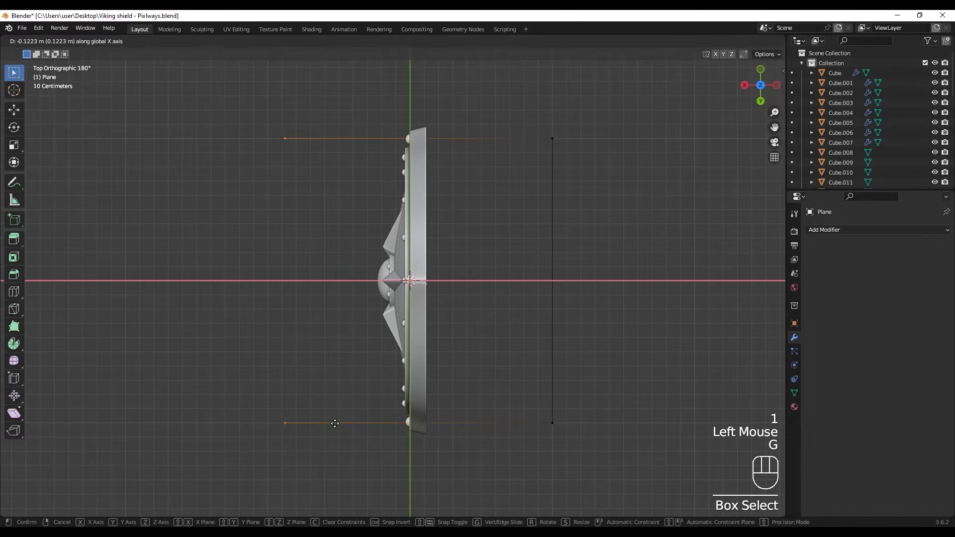
click(437, 419)
key(Tab)
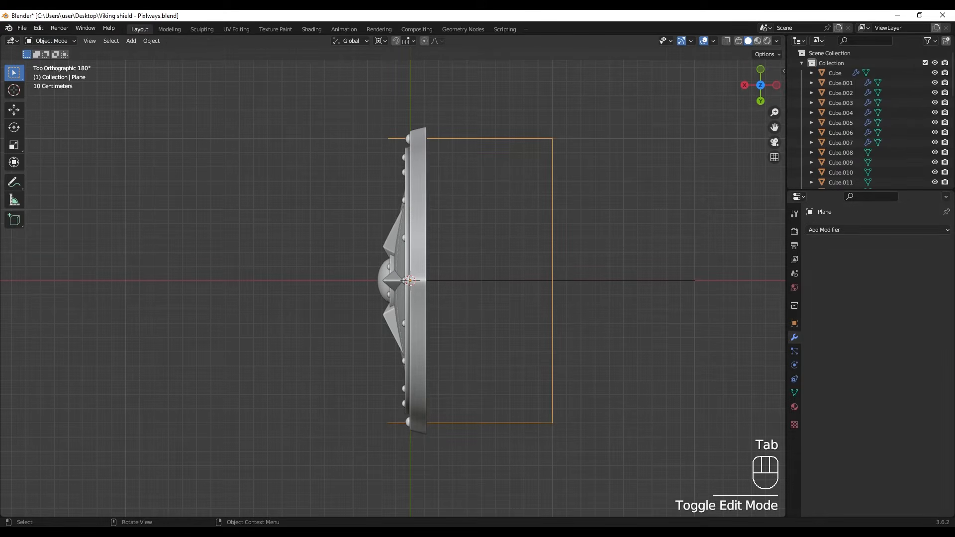
key(s)
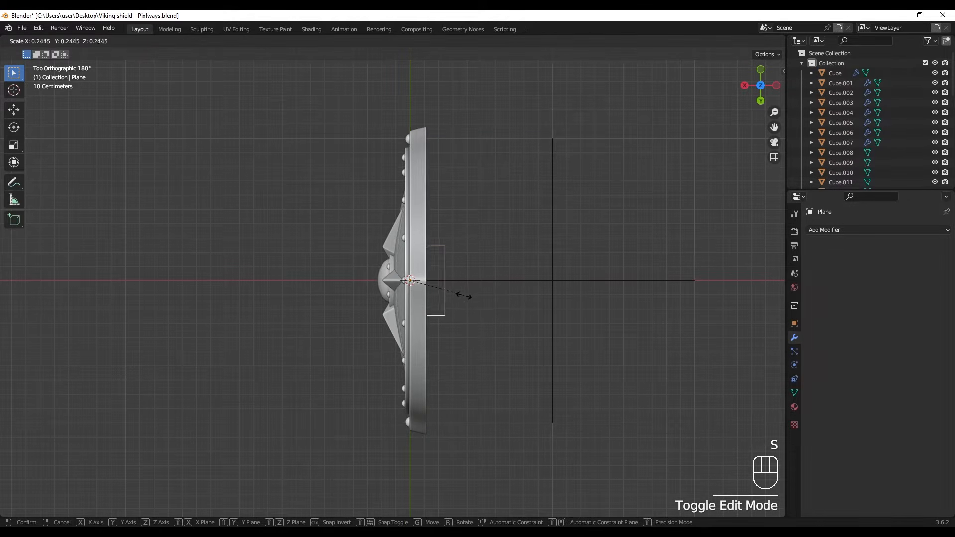
click(464, 295)
Vertex-bevel the outline's two corners behind the shield with 4 segments and a width of about 0.61 m.
scroll(448, 301, up, 1)
middle_drag(464, 295, 486, 313)
scroll(447, 301, up, 2)
scroll(461, 282, up, 1)
key(Tab)
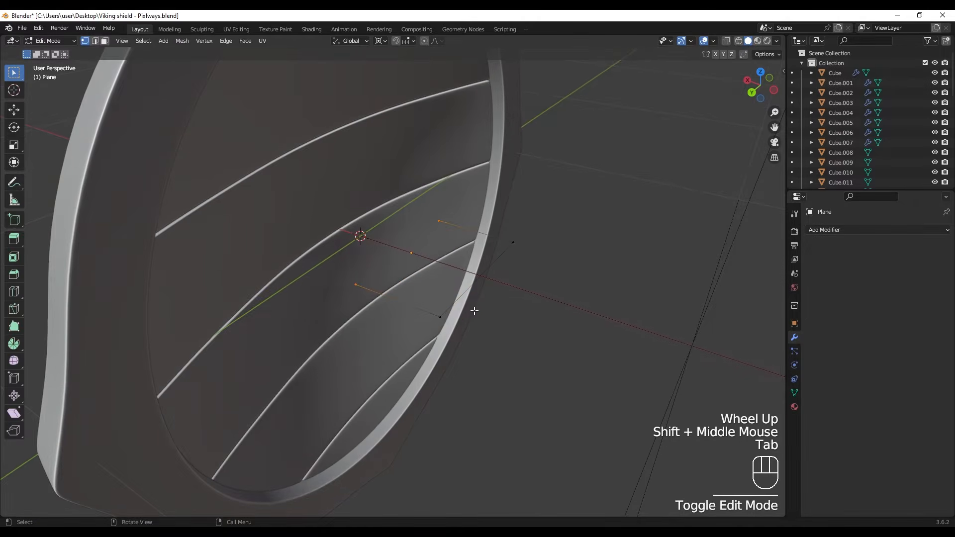
click(434, 316)
shift+click(508, 238)
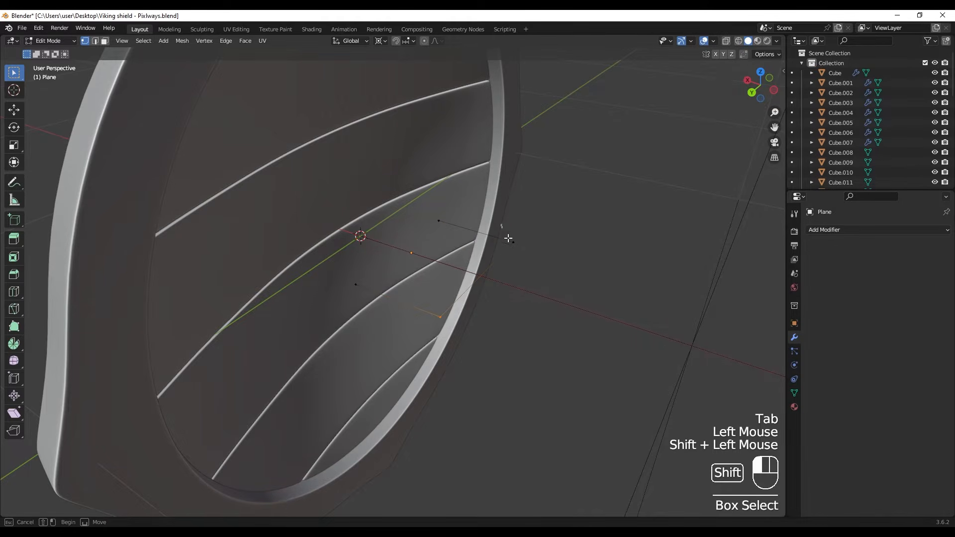
middle_drag(512, 243, 533, 299)
key(ctrl+shift+b)
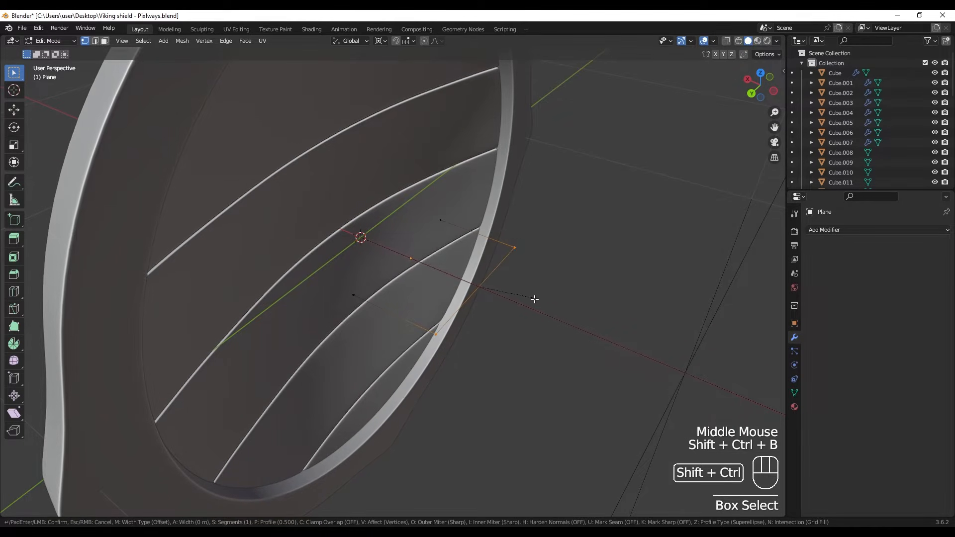
scroll(556, 310, up, 2)
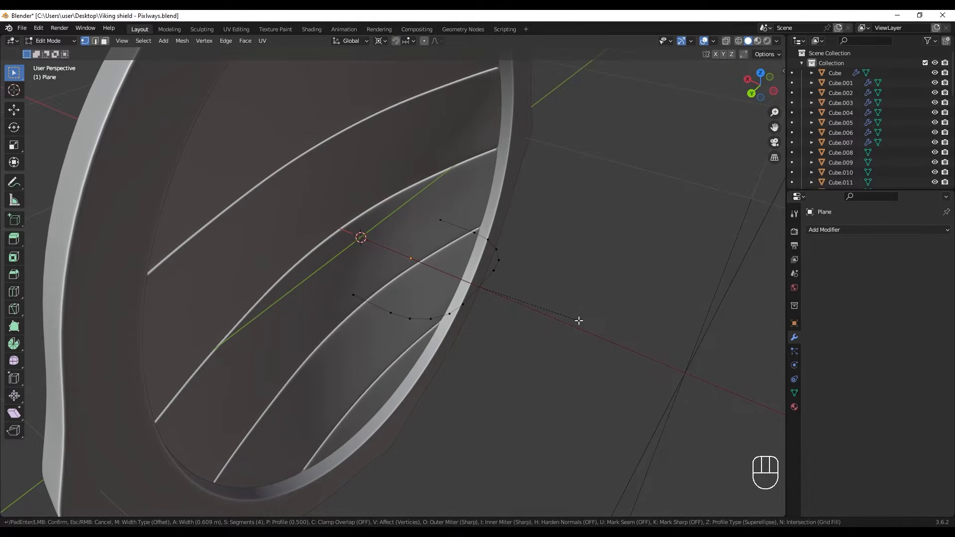
click(579, 321)
Convert the rounded handle outline from a mesh to a curve in Object Mode.
middle_drag(579, 320, 490, 298)
key(Tab)
click(152, 41)
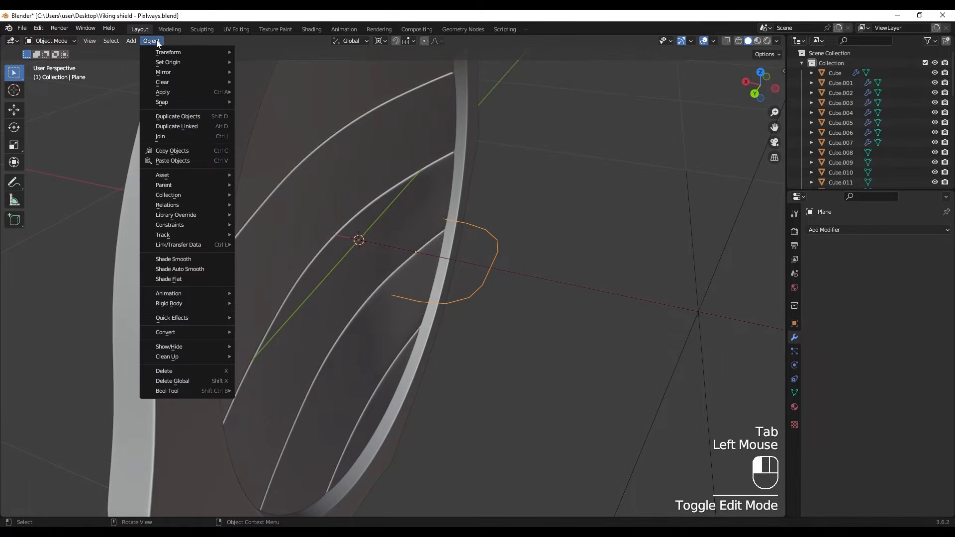
mouse_move(191, 336)
click(273, 333)
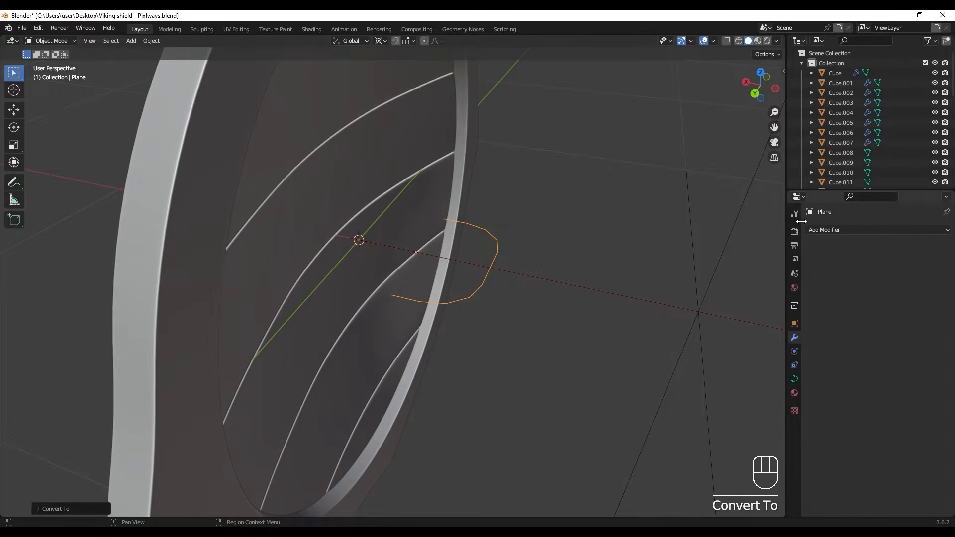
Open the handle curve's geometry settings with its bevel options.
click(794, 380)
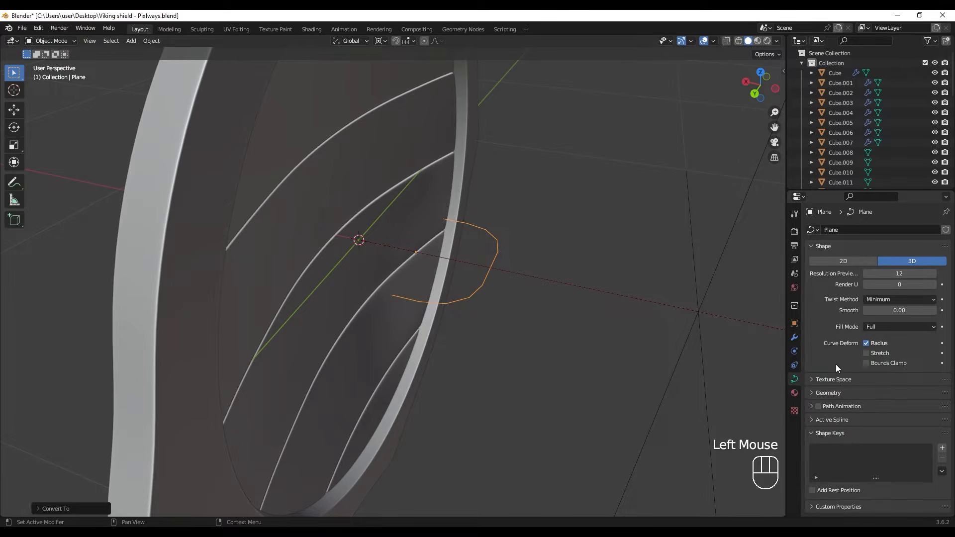
scroll(835, 356, down, 2)
click(818, 394)
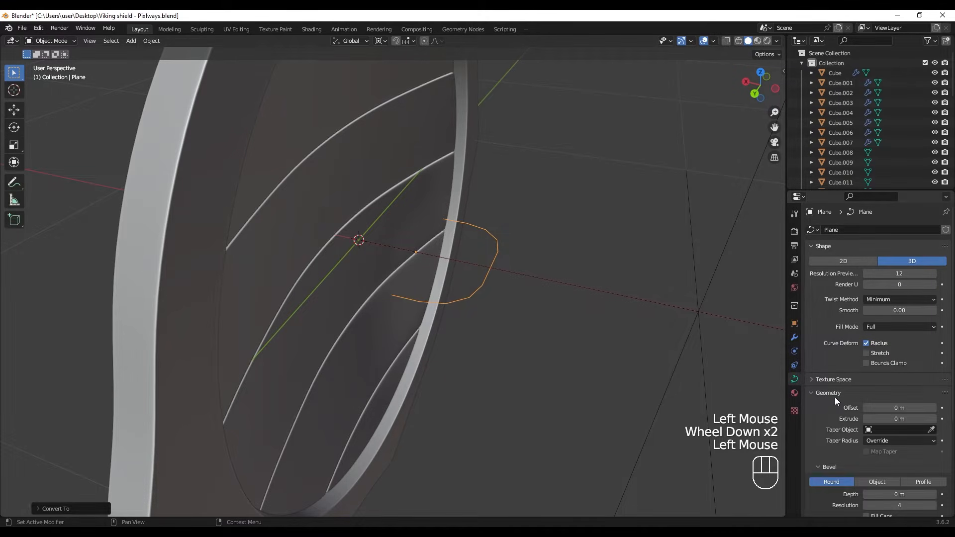
Give the handle curve a round bevel depth of 0.13 m and convert it to a mesh.
scroll(837, 396, down, 5)
shift+drag(890, 396, 918, 396)
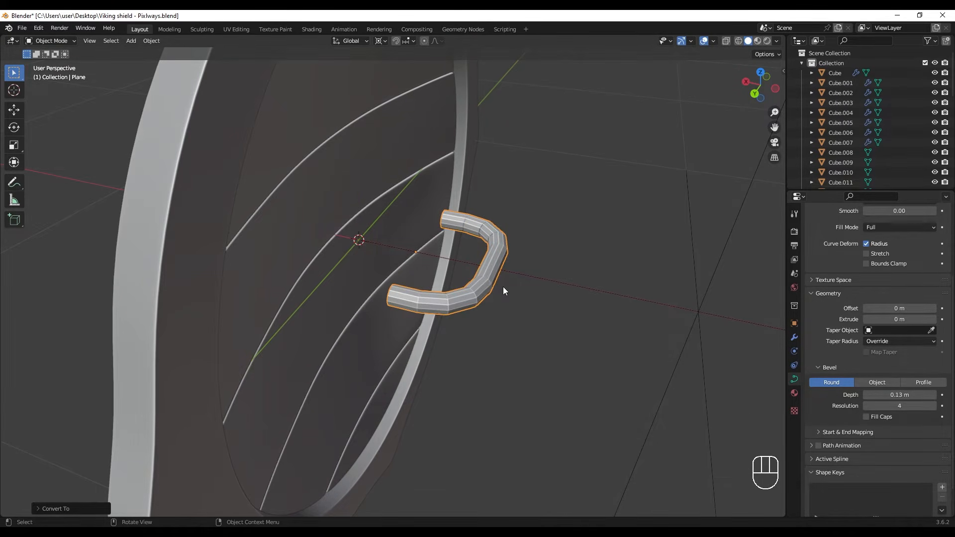
click(149, 41)
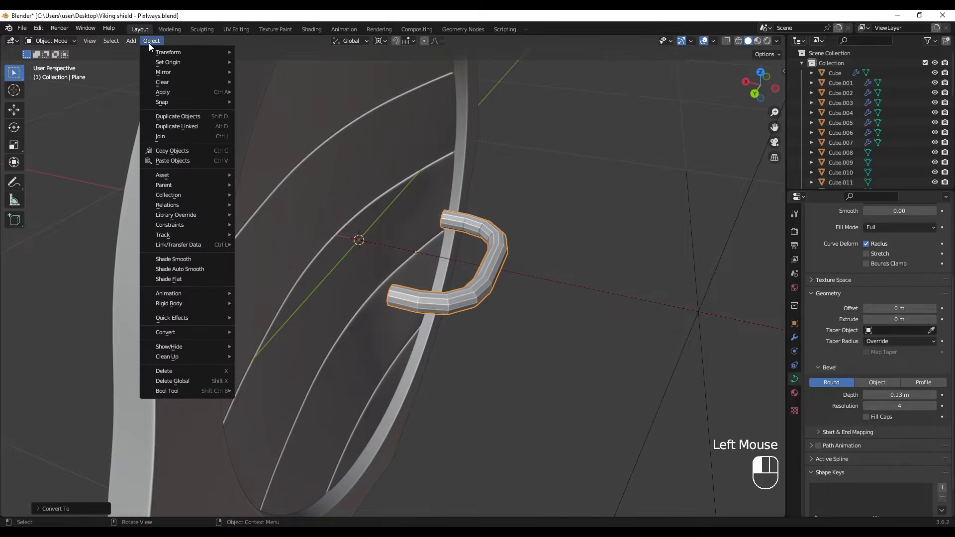
mouse_move(187, 337)
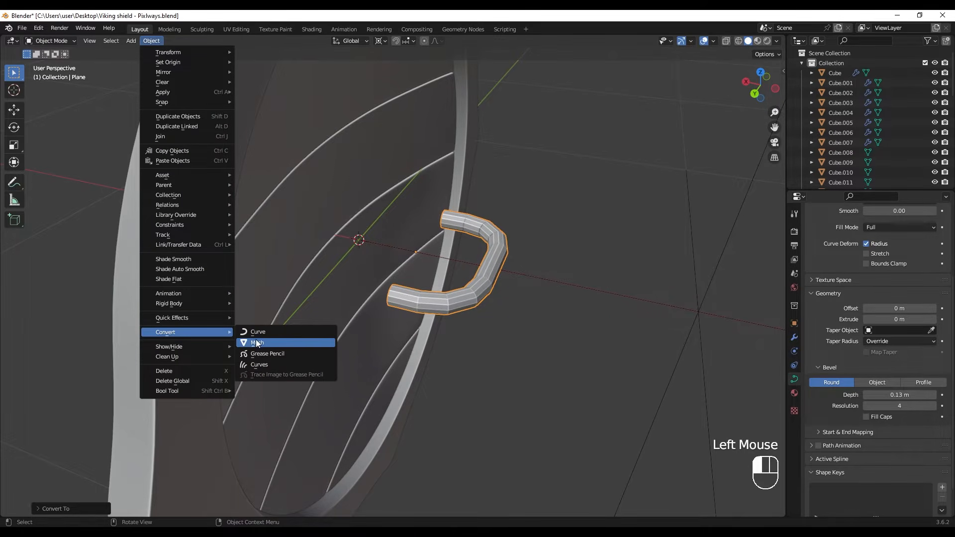
click(256, 342)
Add a level 2 Subdivision modifier to the handle and turn off its display in Edit Mode.
ctrl+click(517, 266)
key(ctrl+2)
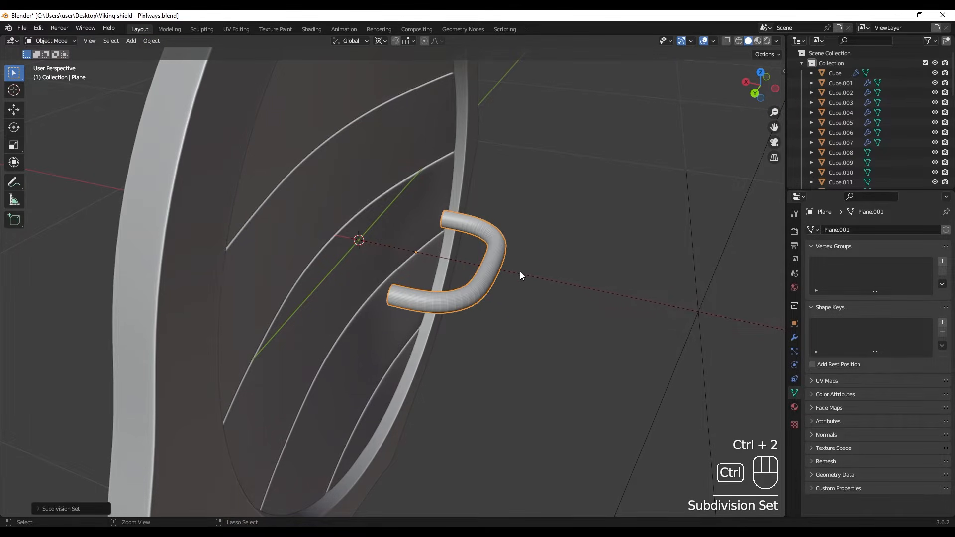
click(795, 337)
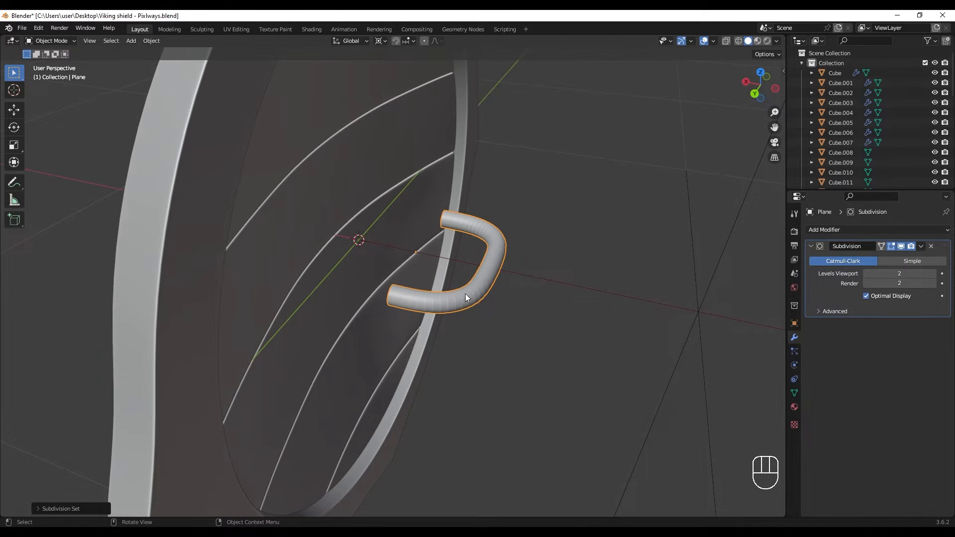
click(890, 247)
click(890, 247)
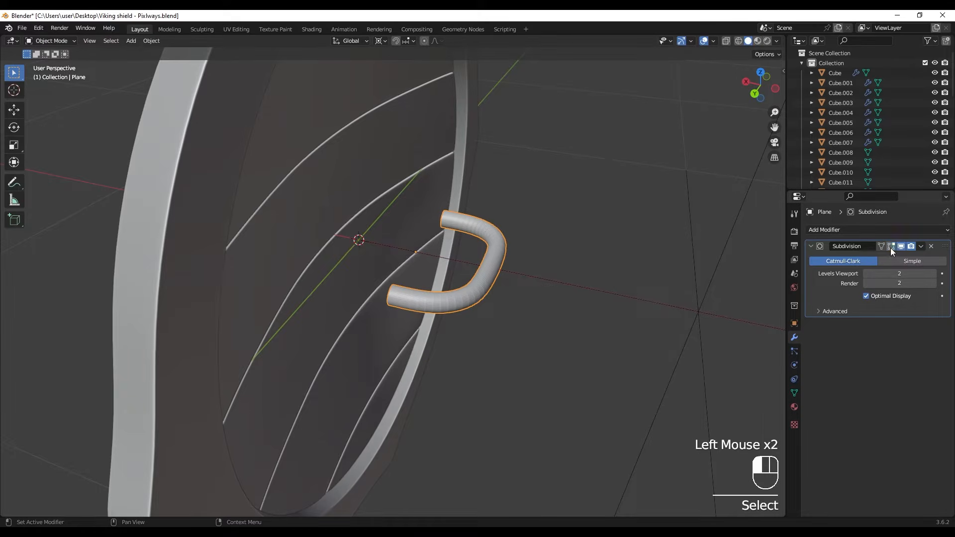
Add one loop cut near each end of the handle in Edit Mode.
key(Tab)
ctrl+middle_drag(401, 318, 393, 243)
key(ctrl+r)
click(426, 314)
click(426, 314)
key(ctrl+r)
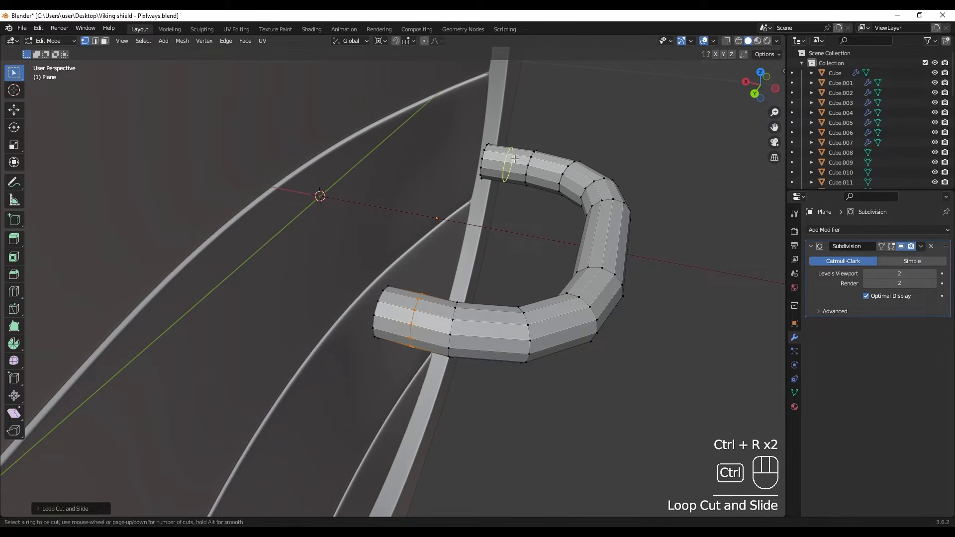
click(514, 158)
click(513, 158)
Extrude the face loops at both handle ends outward along their normals to form thicker collars.
click(105, 41)
alt+click(395, 307)
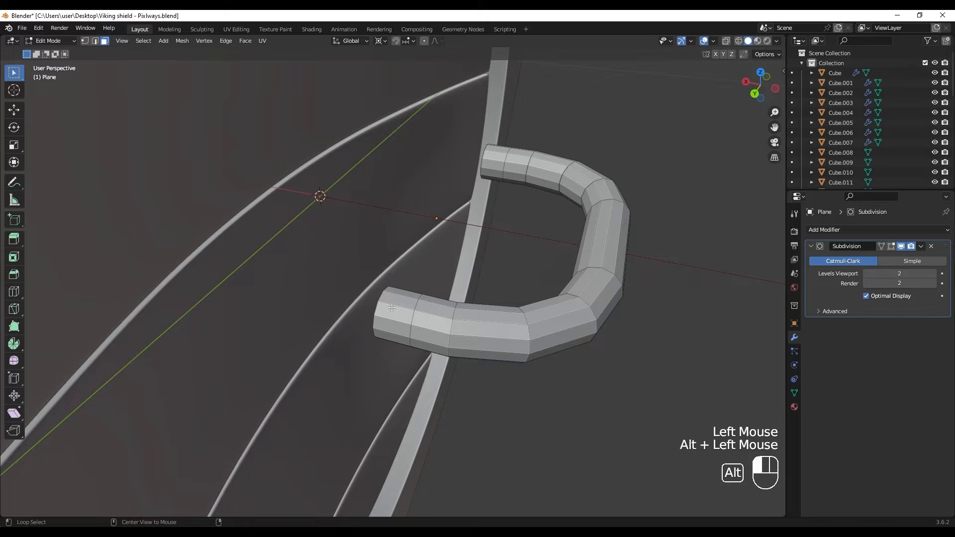
alt+shift+click(494, 164)
right_click(493, 162)
click(487, 201)
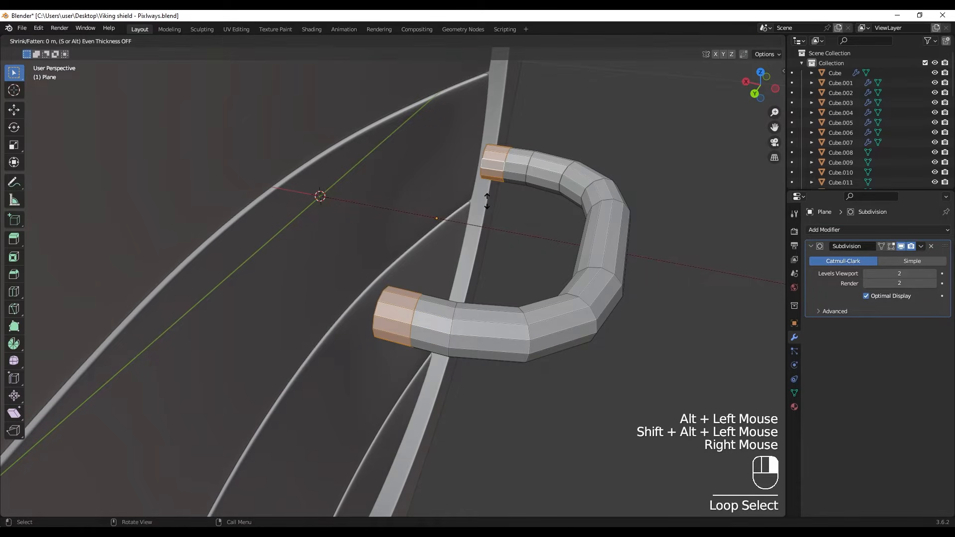
shift+click(459, 60)
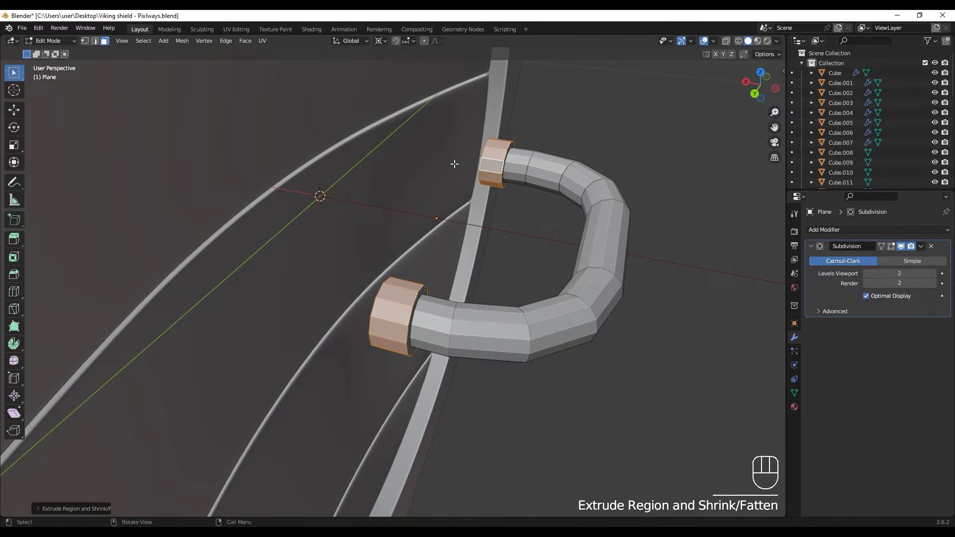
Isolate the handle and delete the ring-shaped end face loops of both collars.
key(slash)
middle_drag(440, 230, 550, 187)
shift+middle_drag(475, 350, 462, 283)
key(3)
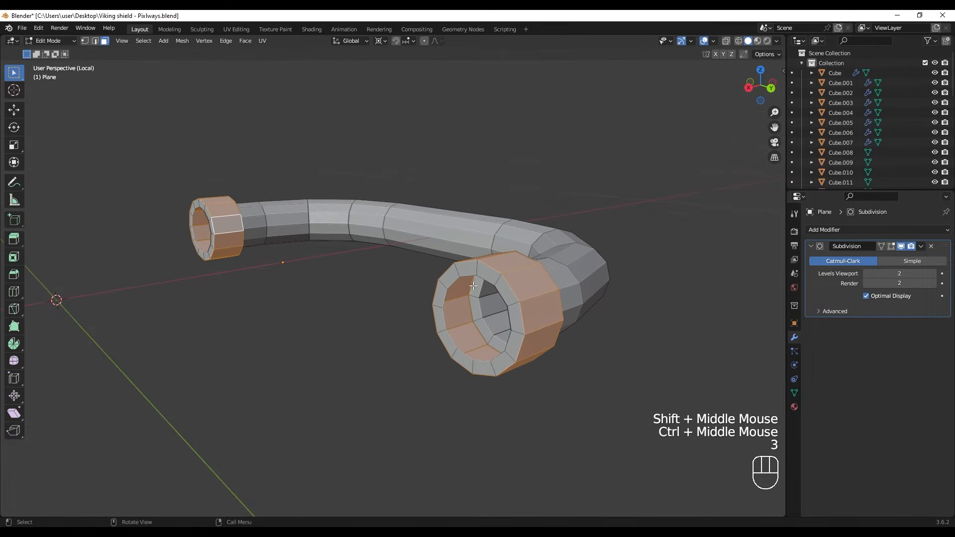
alt+click(471, 285)
shift+middle_drag(267, 249, 269, 227)
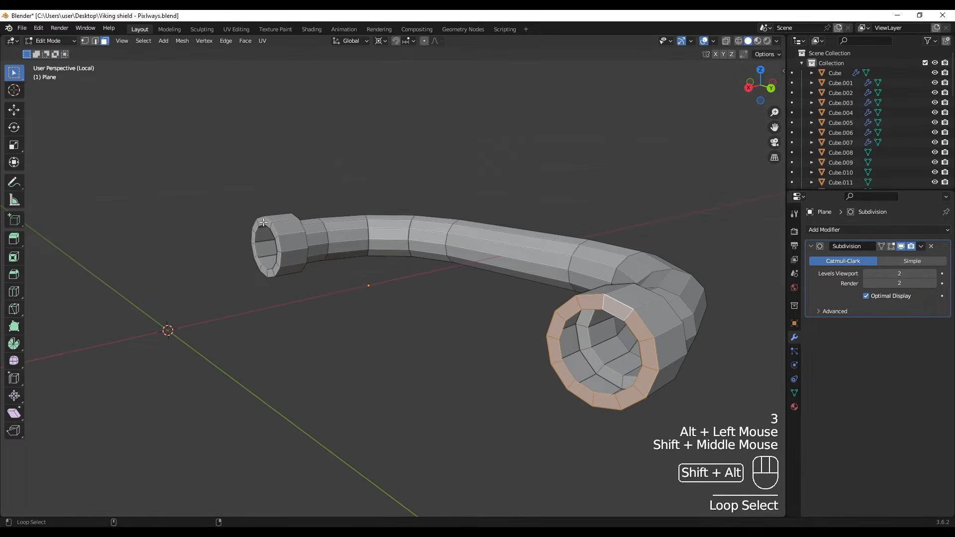
alt+shift+click(269, 226)
key(x)
click(256, 234)
shift+middle_drag(493, 340, 449, 324)
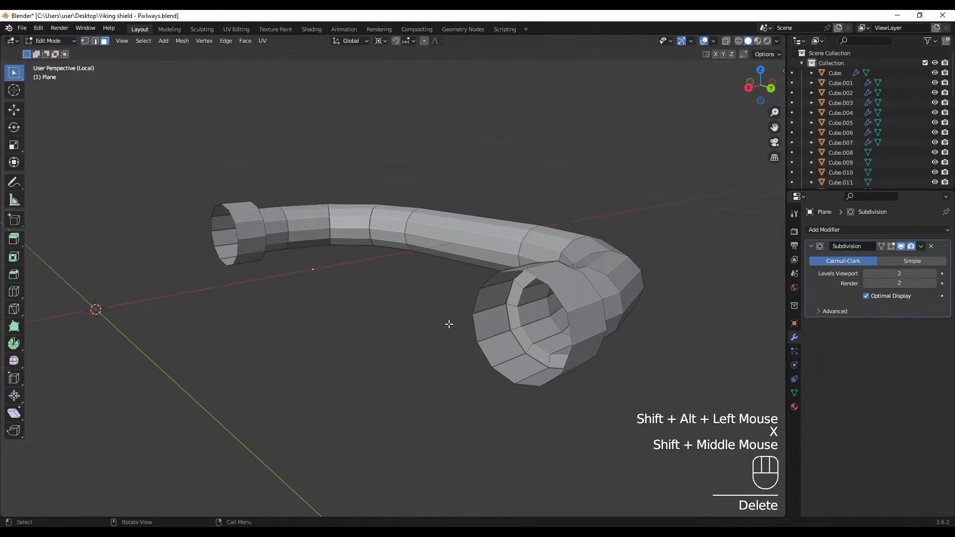
Lengthen both collars by moving their open end edge loops outward along the X axis.
key(2)
alt+click(528, 277)
alt+shift+click(233, 219)
scroll(415, 314, down, 2)
middle_drag(415, 314, 392, 319)
key(g)
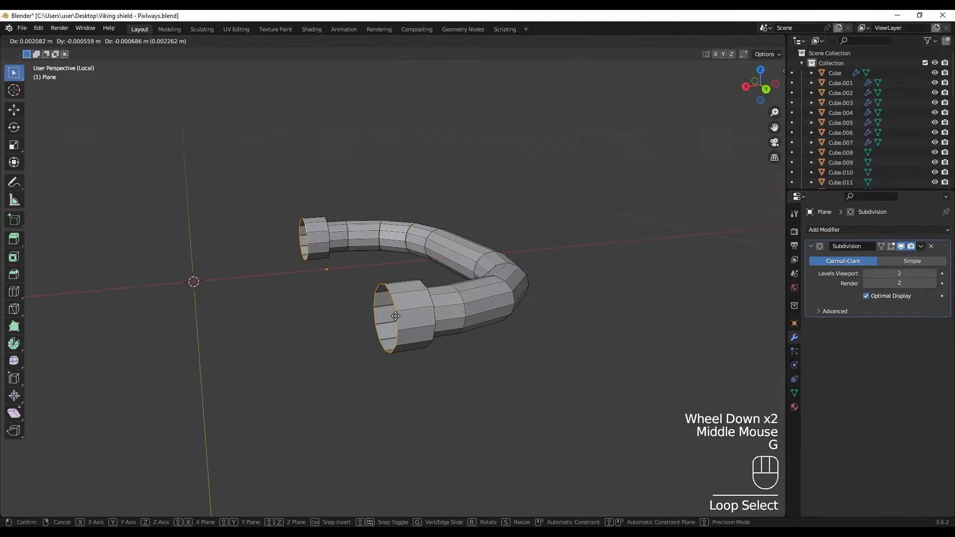
key(x)
click(373, 316)
key(Tab)
key(Tab)
Bevel the outer and inner edge loops where each collar steps down to the handle's grip.
scroll(290, 337, up, 2)
middle_drag(373, 317, 341, 299)
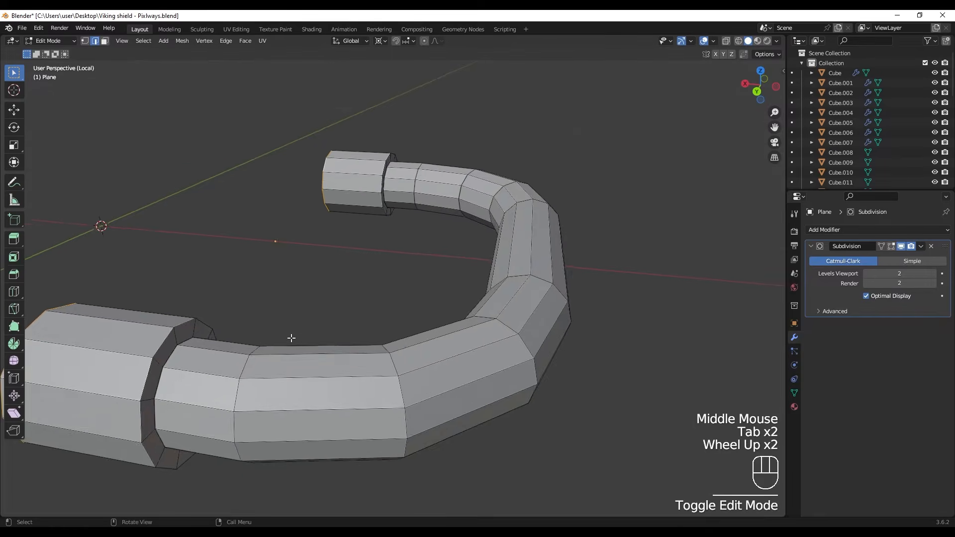
alt+click(326, 259)
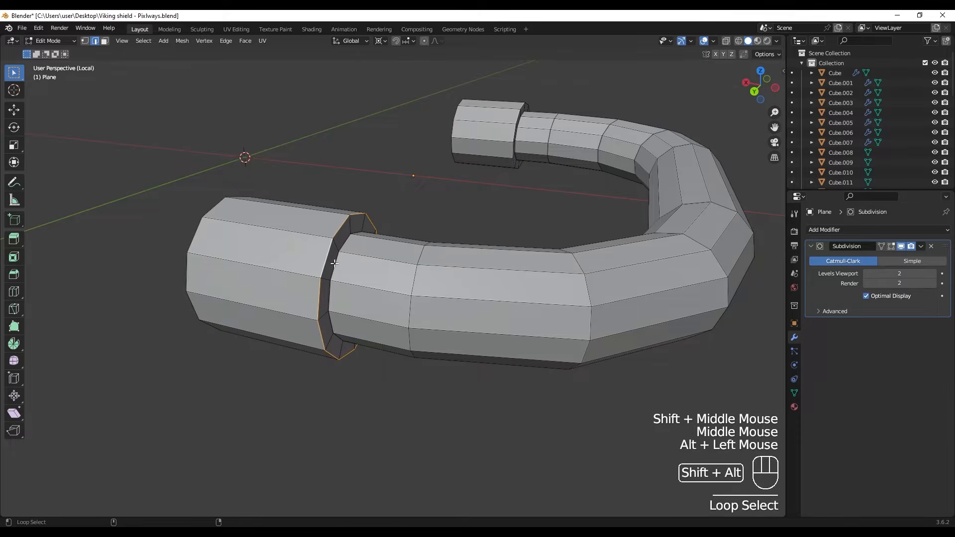
alt+shift+click(334, 265)
shift+middle_drag(545, 185, 484, 251)
shift+scroll(484, 251, down, 1)
middle_drag(484, 251, 455, 258)
alt+shift+click(513, 173)
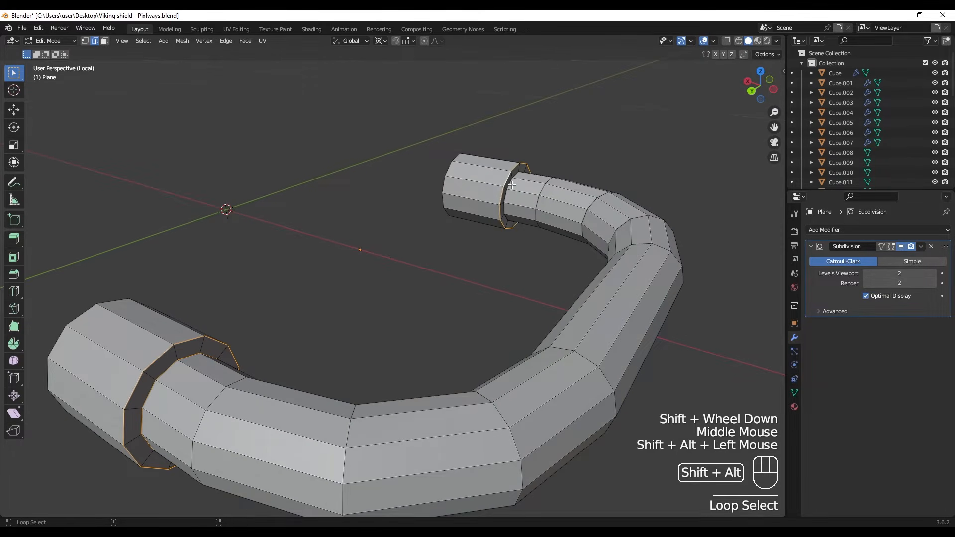
alt+shift+click(512, 172)
scroll(422, 318, up, 2)
shift+middle_drag(513, 172, 408, 303)
key(ctrl+b)
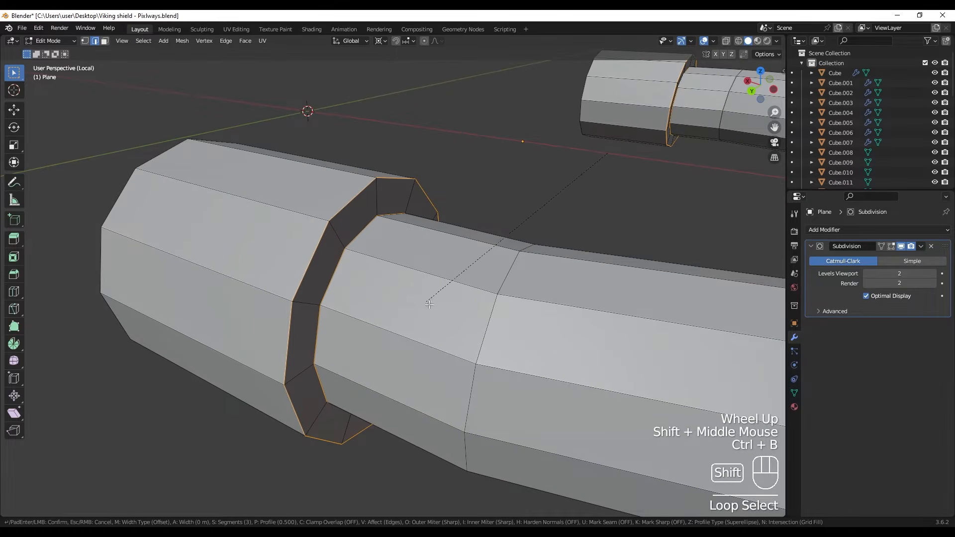
click(423, 340)
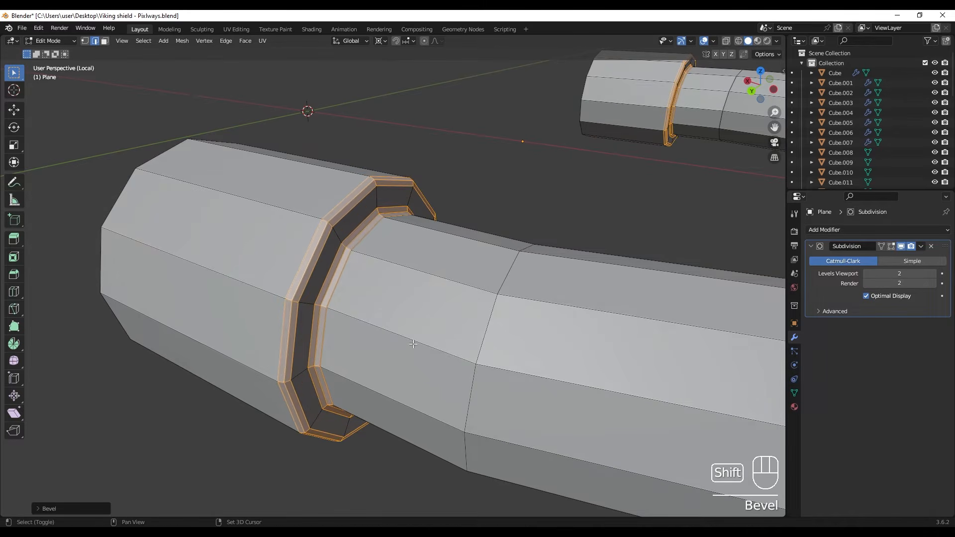
Return to Object Mode, show the whole shield again and deselect the handle.
scroll(423, 341, down, 2)
key(Tab)
scroll(434, 309, down, 2)
mouse_move(435, 322)
middle_down()
mouse_move(409, 330)
mouse_move(450, 326)
middle_up()
key(ctrl+z)
click(550, 320)
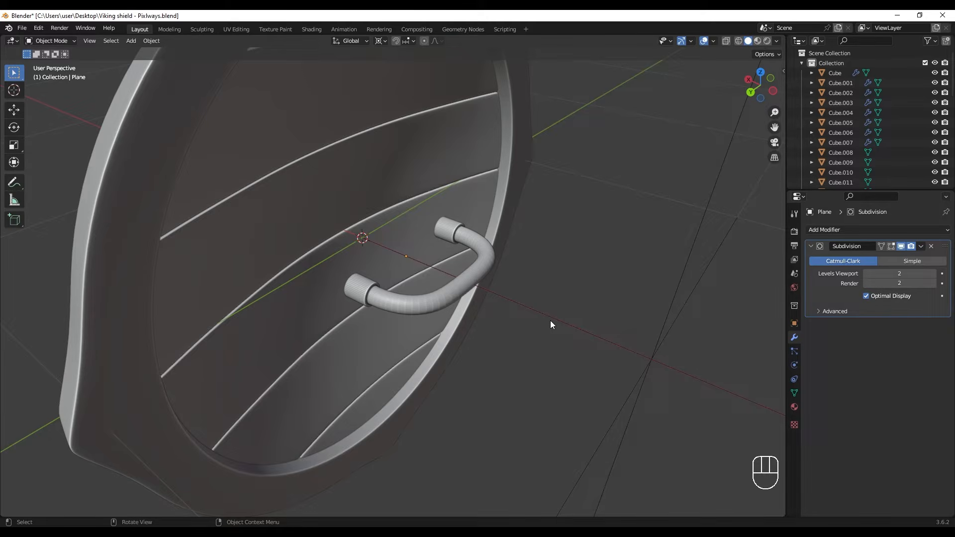
Rotate the handle 45° in the left orthographic view and shade it smooth.
click(468, 283)
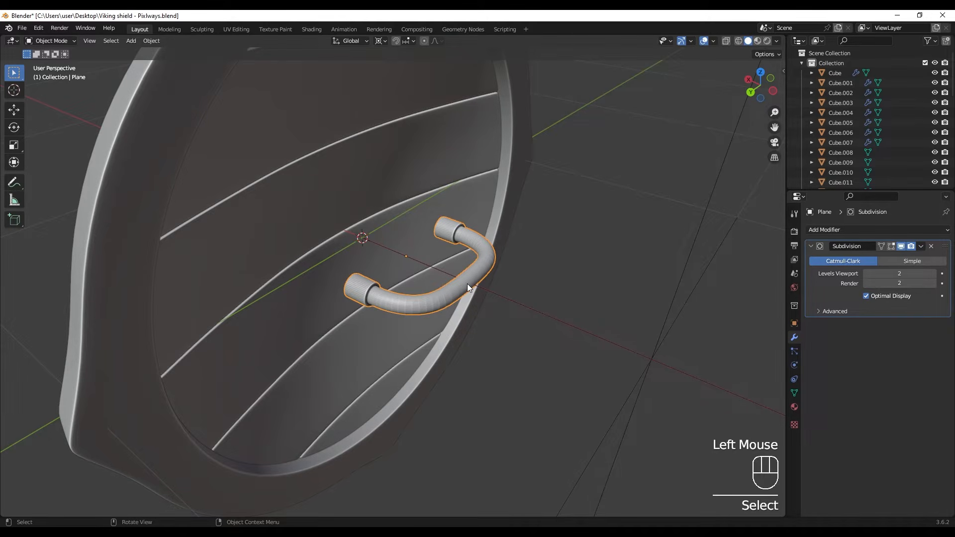
middle_drag(459, 288, 443, 249)
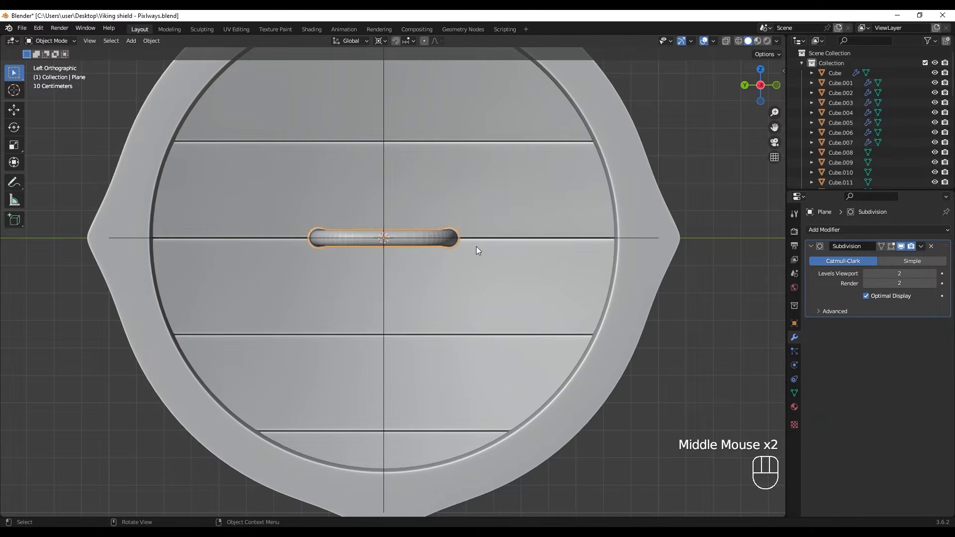
key(r)
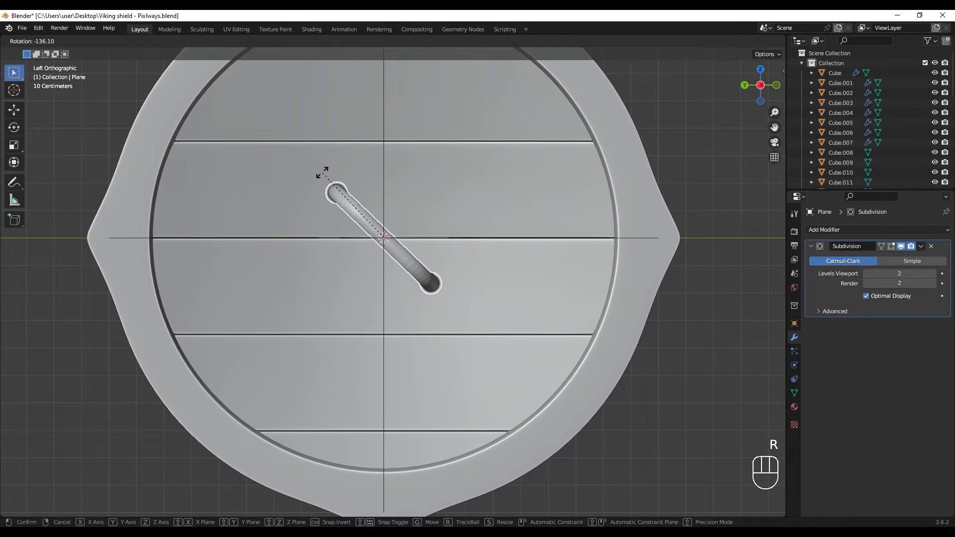
text(45)
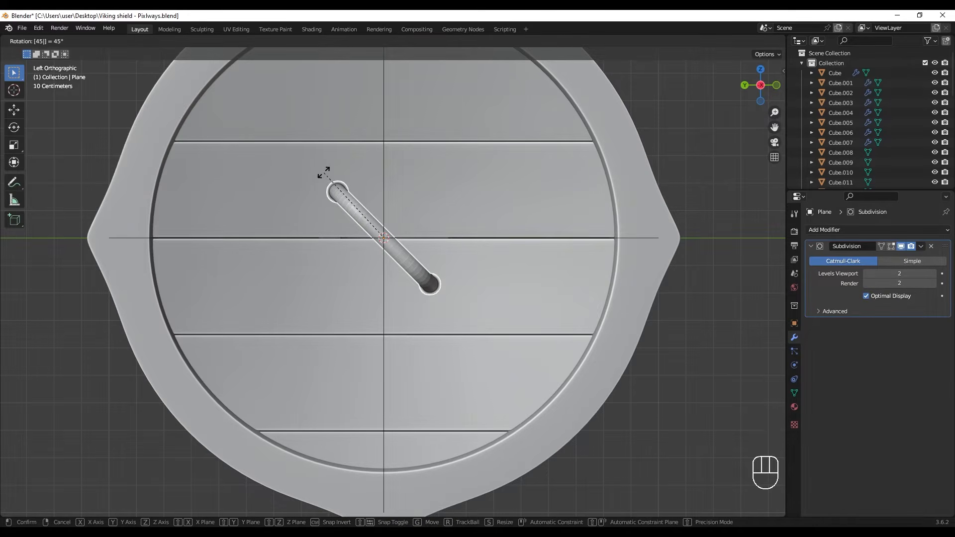
click(324, 172)
right_click(371, 213)
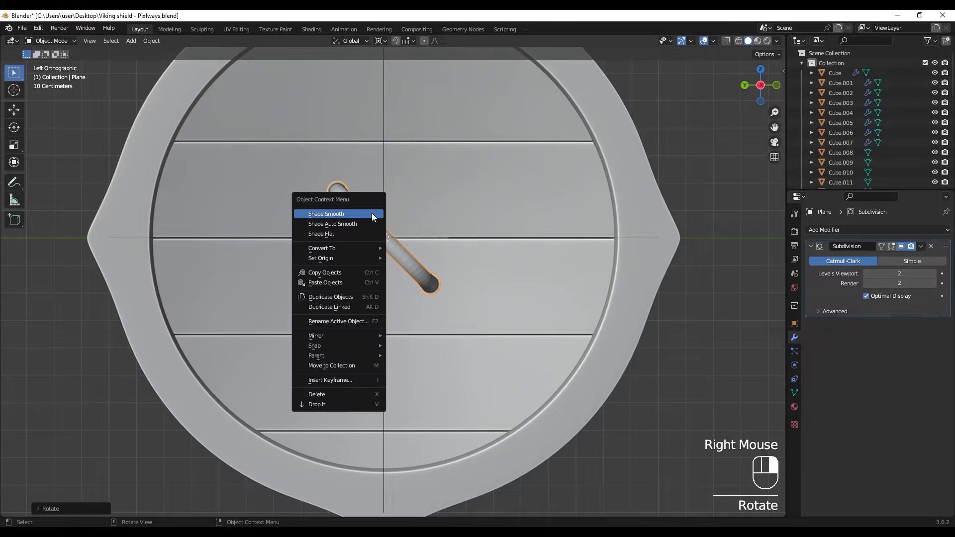
click(371, 213)
Move the handle about 0.26 m along the X axis so its collars meet the shield's back.
middle_drag(378, 219, 444, 264)
key(g)
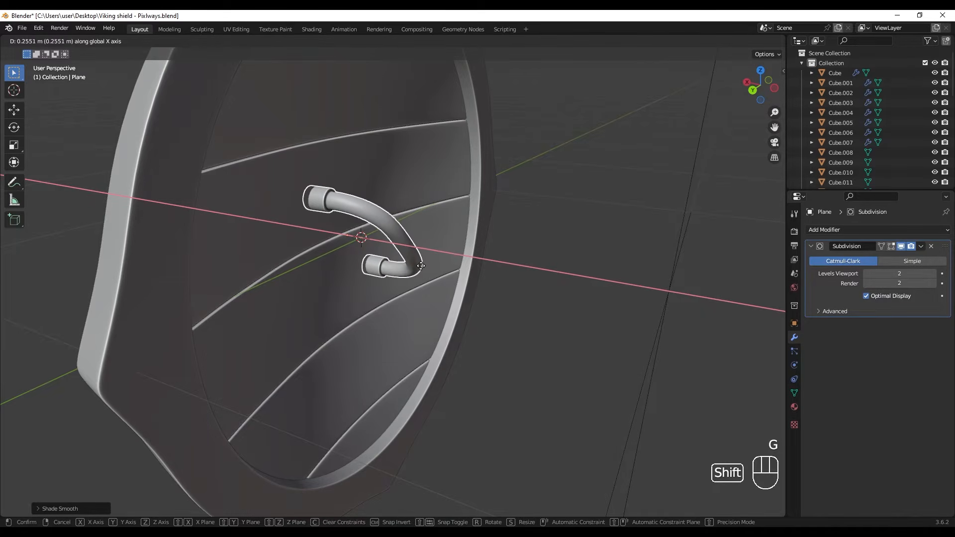
click(422, 266)
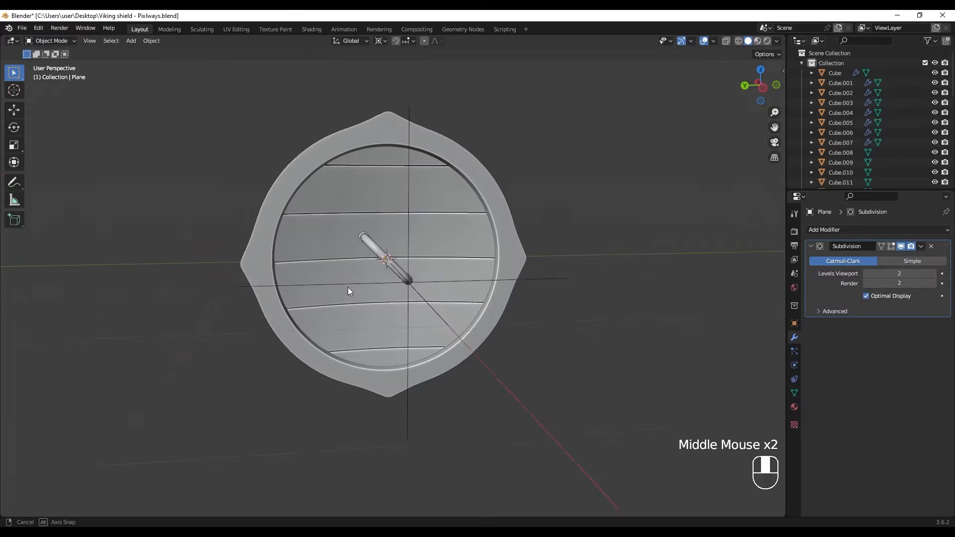
Delete the empty standing behind the shield.
middle_drag(348, 288, 520, 285)
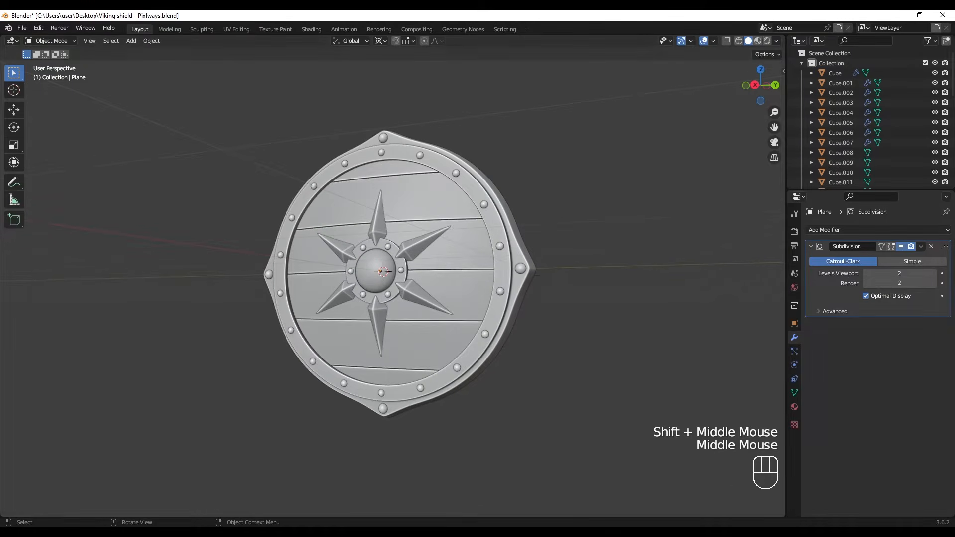
click(506, 345)
middle_drag(505, 345, 490, 250)
drag(486, 246, 516, 300)
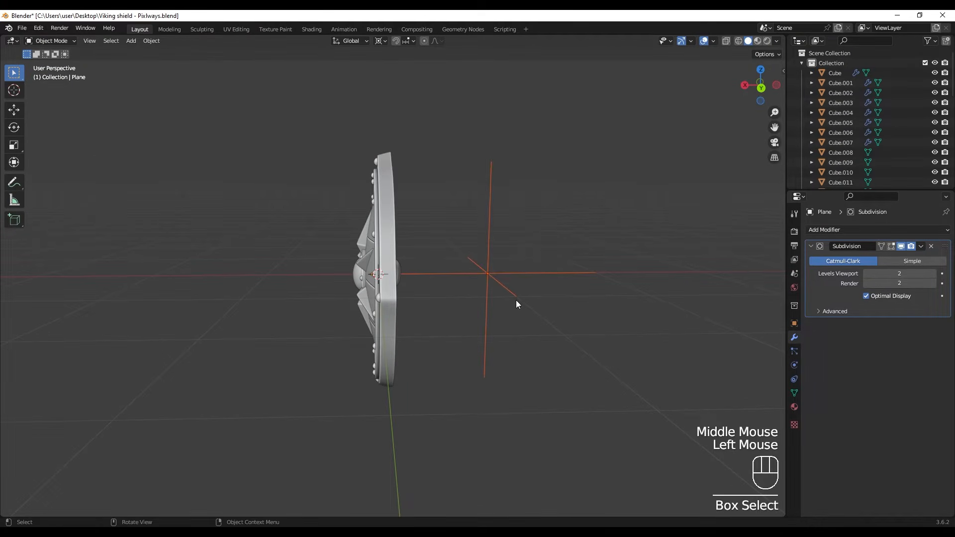
key(Delete)
Move all shield objects into a new collection named "Shield backup".
middle_drag(515, 300, 515, 304)
key(a)
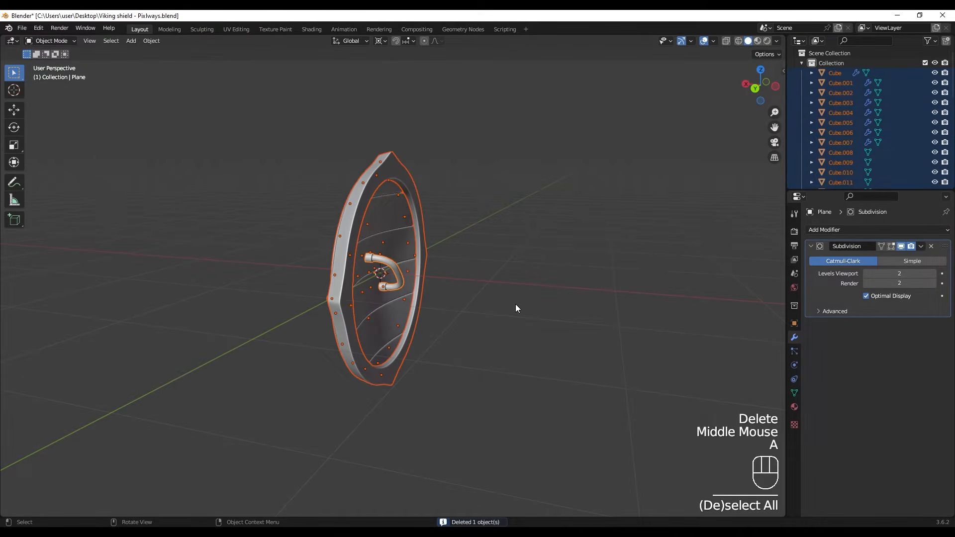
key(m)
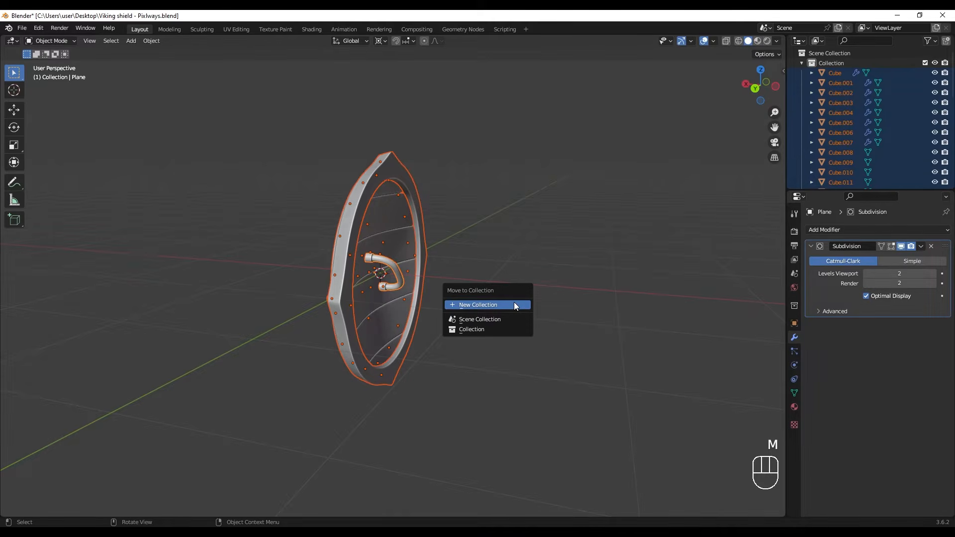
click(515, 301)
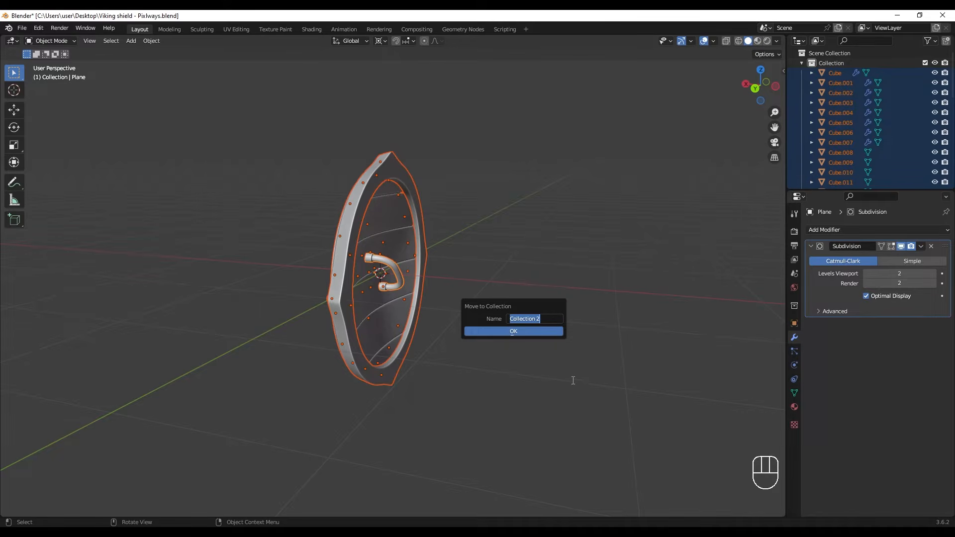
text(Shield backup)
click(520, 331)
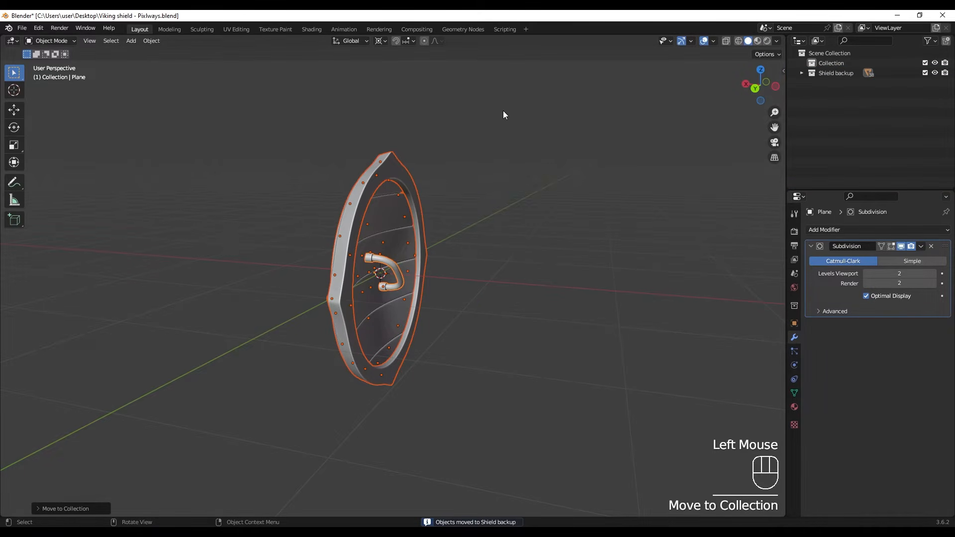
Duplicate all the shield objects in place and move the copies into "Collection".
key(shift+d)
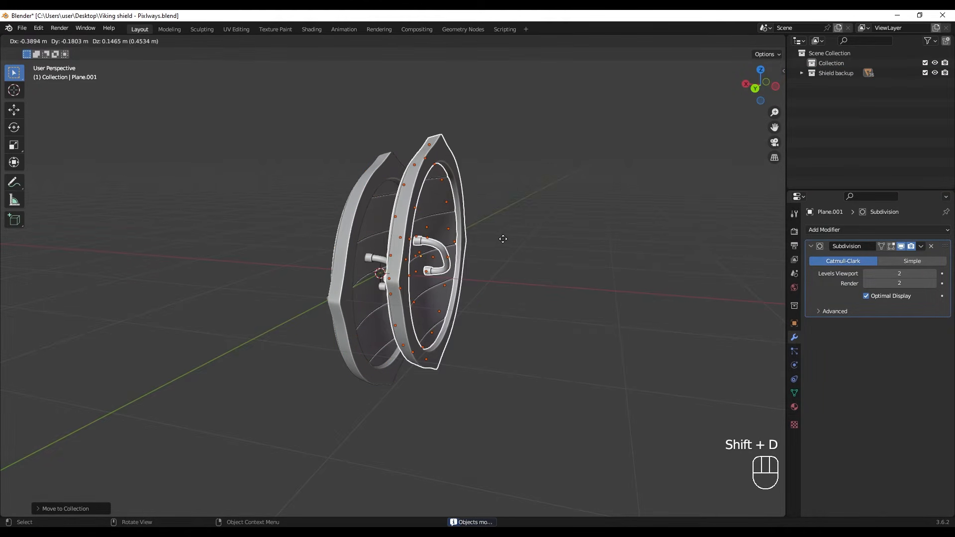
right_click(503, 238)
key(m)
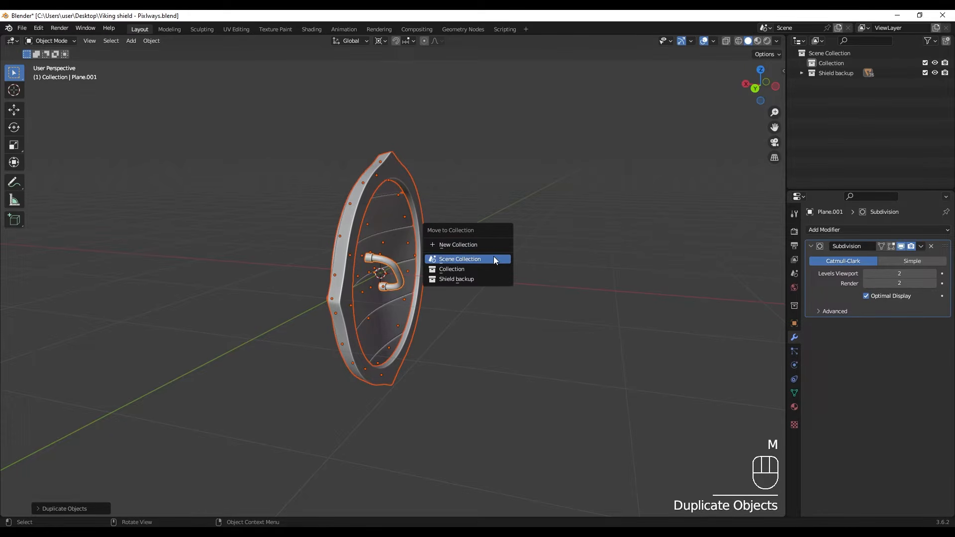
click(481, 268)
Exclude the "Shield backup" collection from the view layer.
scroll(922, 180, down, 6)
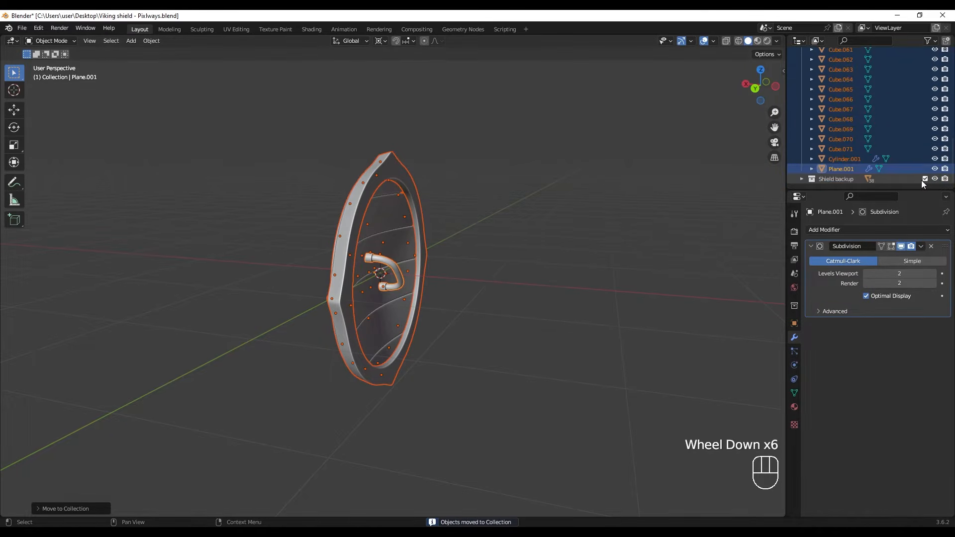
click(925, 178)
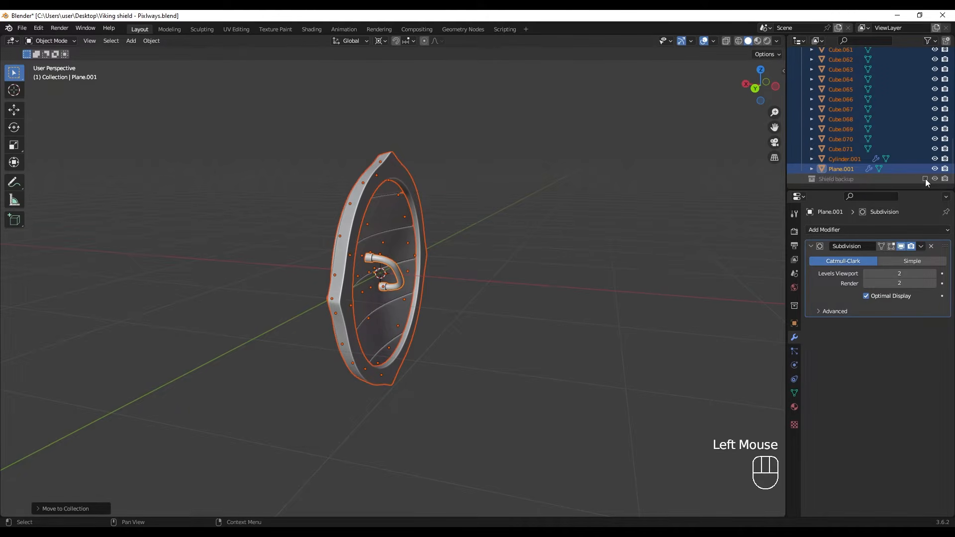
scroll(866, 147, up, 2)
scroll(865, 147, up, 7)
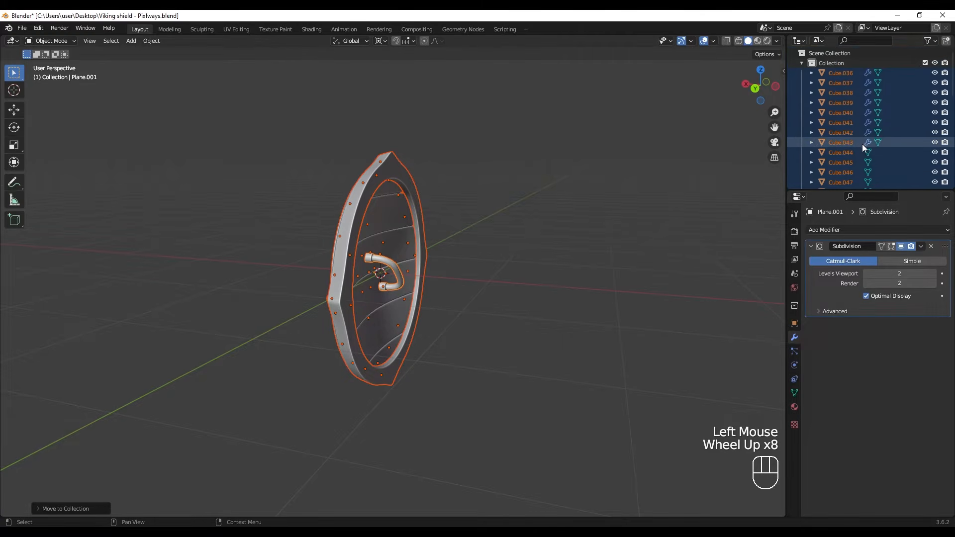
Convert all the duplicated shield objects to meshes so their modifiers are applied.
mouse_move(538, 214)
middle_down()
mouse_move(461, 208)
mouse_move(555, 208)
middle_up()
click(151, 41)
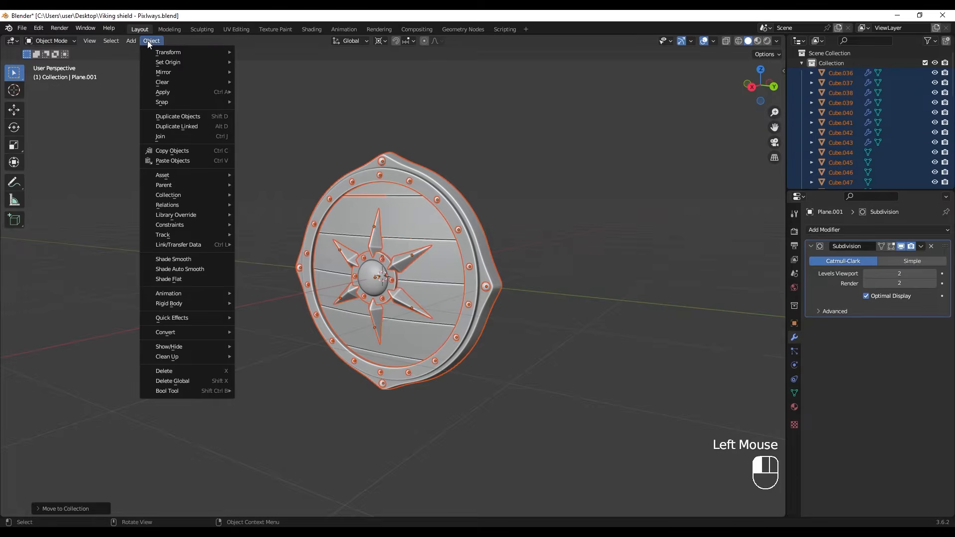
mouse_move(178, 331)
click(254, 342)
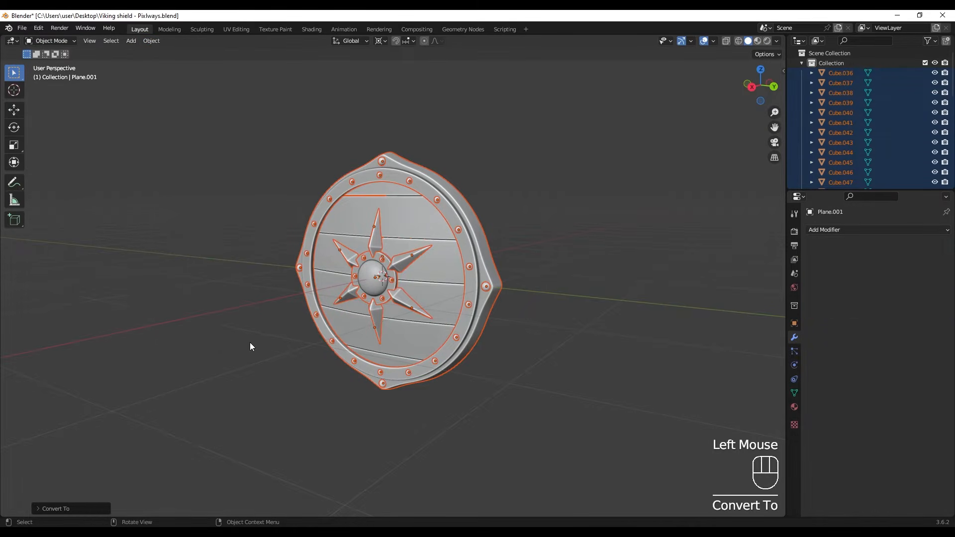
Examine the converted shield's mesh topology in wireframe shading.
click(455, 273)
click(501, 283)
mouse_move(501, 282)
middle_down()
mouse_move(359, 280)
mouse_move(500, 285)
mouse_move(467, 287)
middle_up()
key(z)
click(489, 275)
scroll(489, 275, up, 1)
scroll(489, 274, up, 1)
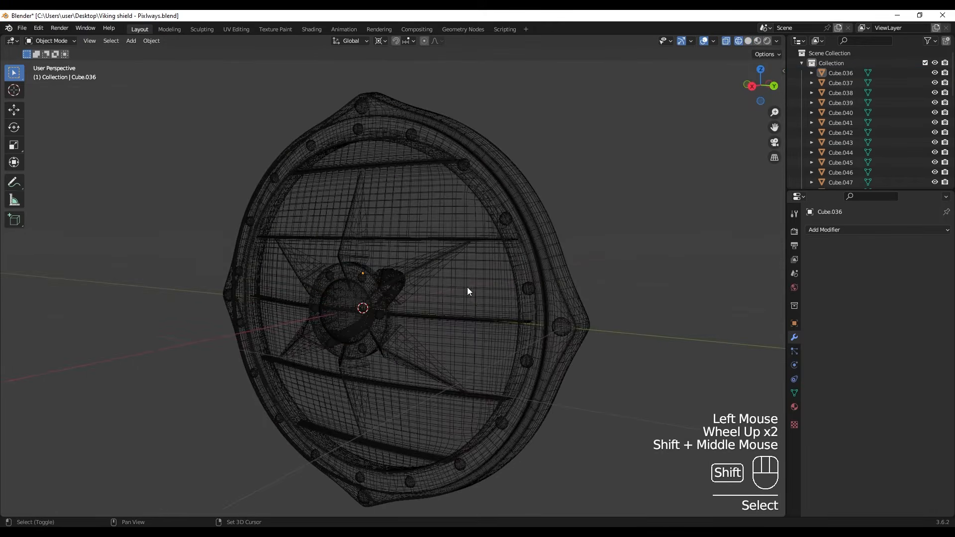
mouse_move(497, 317)
middle_down()
mouse_move(478, 314)
mouse_move(506, 332)
middle_up()
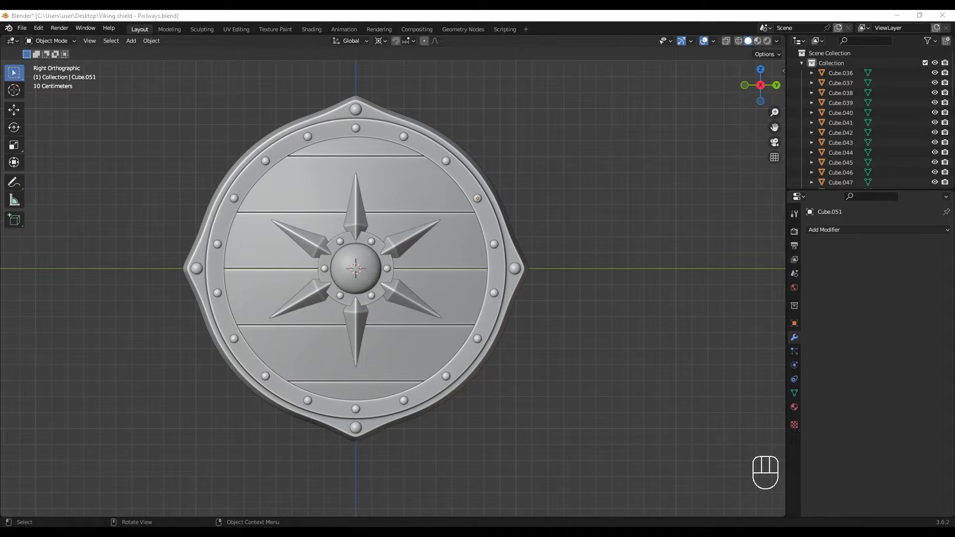
Set the origins of all the shield objects to their geometry.
click(526, 375)
key(a)
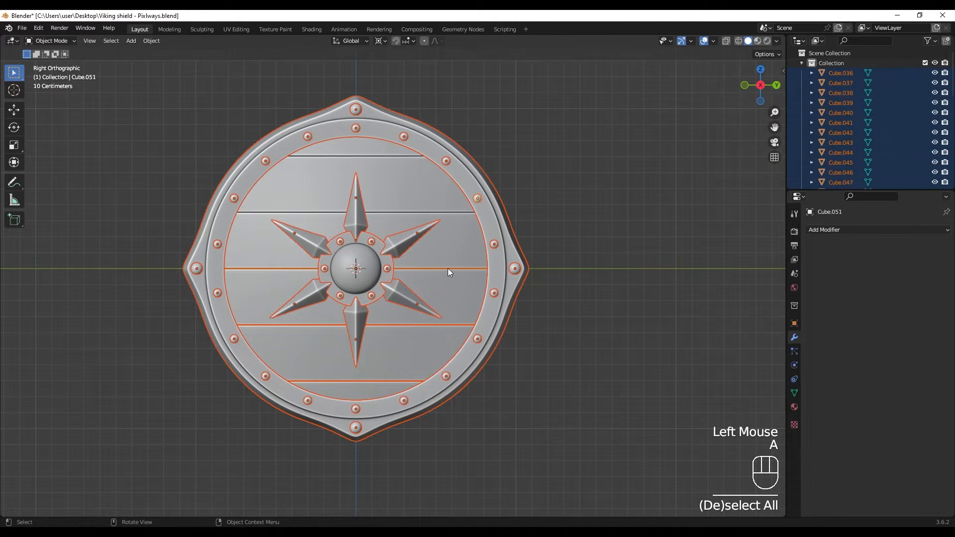
right_click(448, 267)
mouse_move(447, 268)
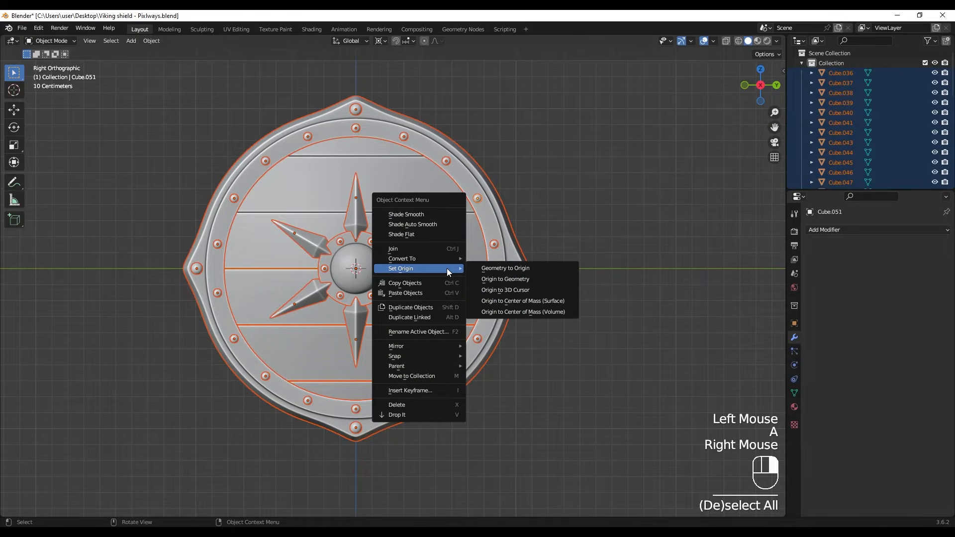
click(518, 283)
click(578, 295)
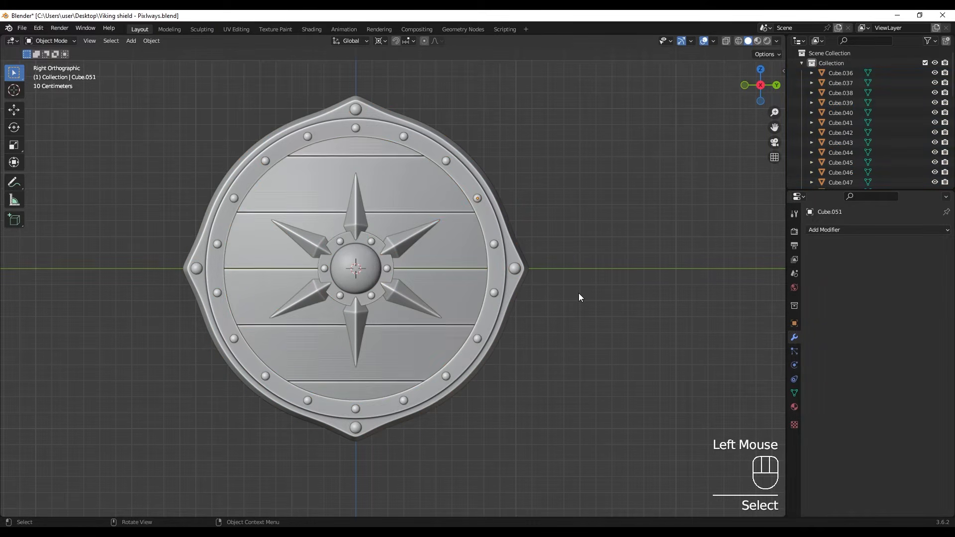
Check the shield's normals with the Face Orientation overlay, and turn the overlay off again.
click(712, 44)
click(656, 232)
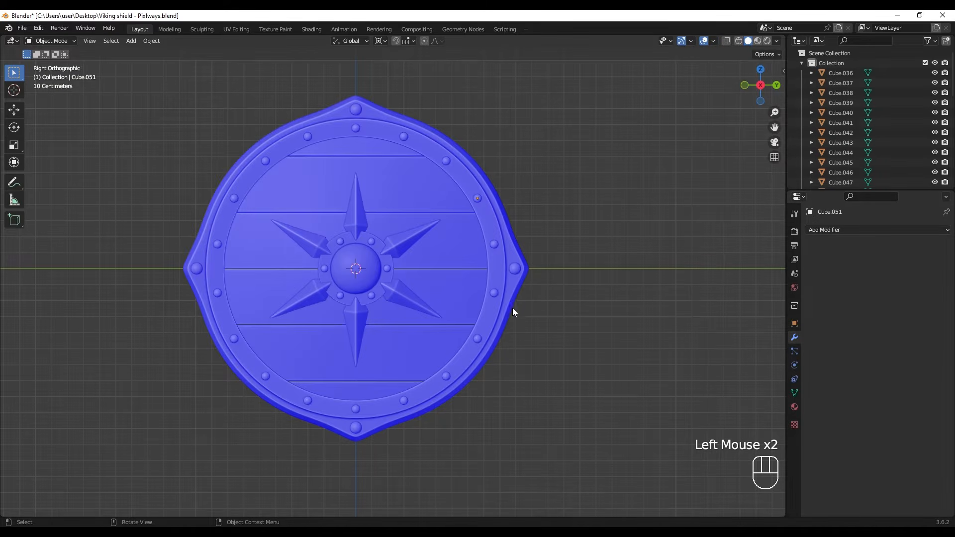
middle_drag(512, 309, 612, 282)
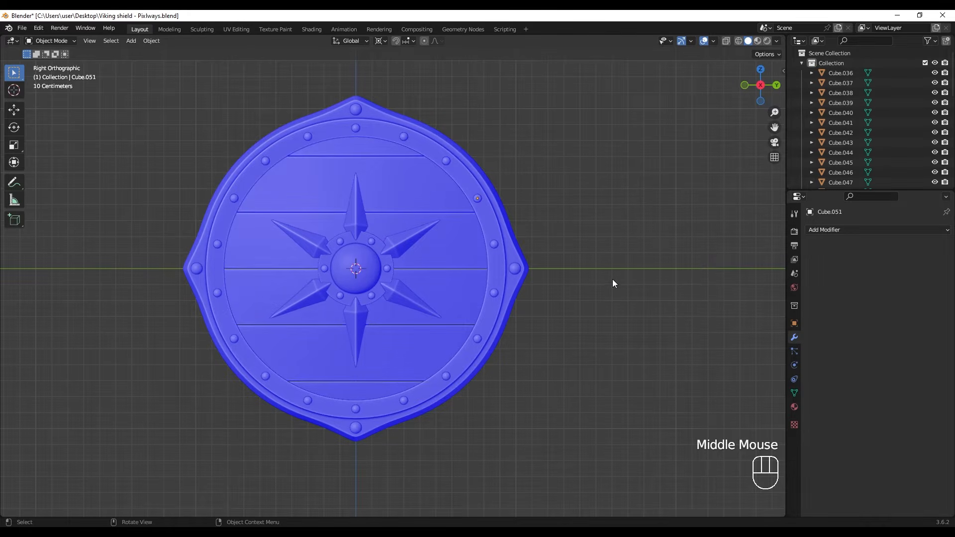
click(712, 41)
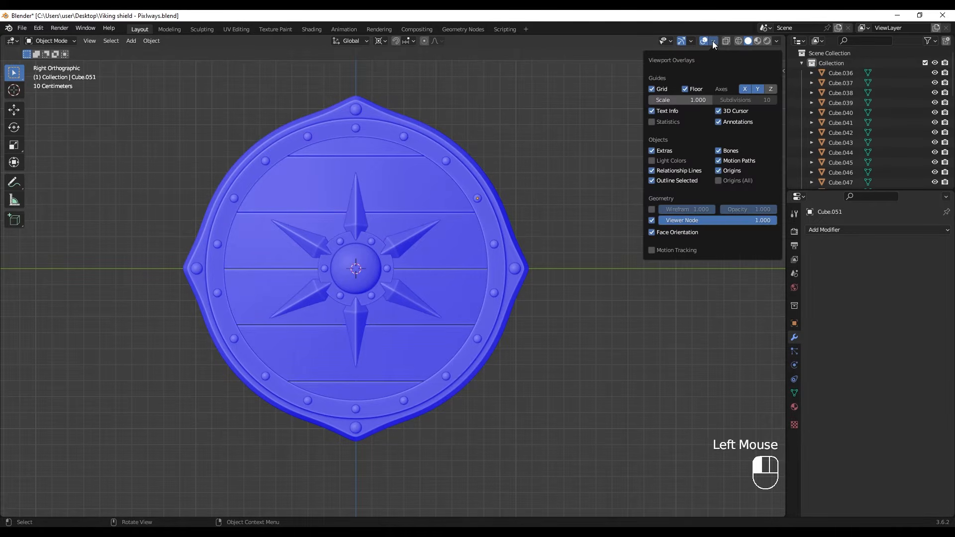
click(661, 232)
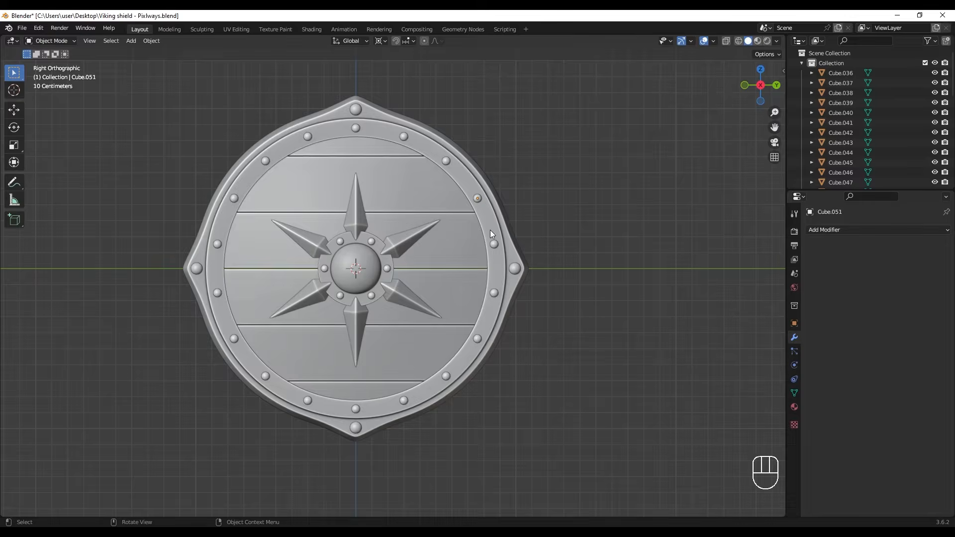
Select all the rivets on the rim and around the central boss, and join them into one object.
key(a)
ctrl+drag(442, 116, 430, 135)
ctrl+drag(344, 194, 330, 207)
ctrl+drag(289, 239, 303, 329)
ctrl+drag(343, 324, 366, 343)
ctrl+drag(426, 318, 415, 294)
ctrl+drag(427, 243, 401, 219)
ctrl+drag(391, 252, 383, 258)
middle_drag(472, 284, 392, 298)
key(g)
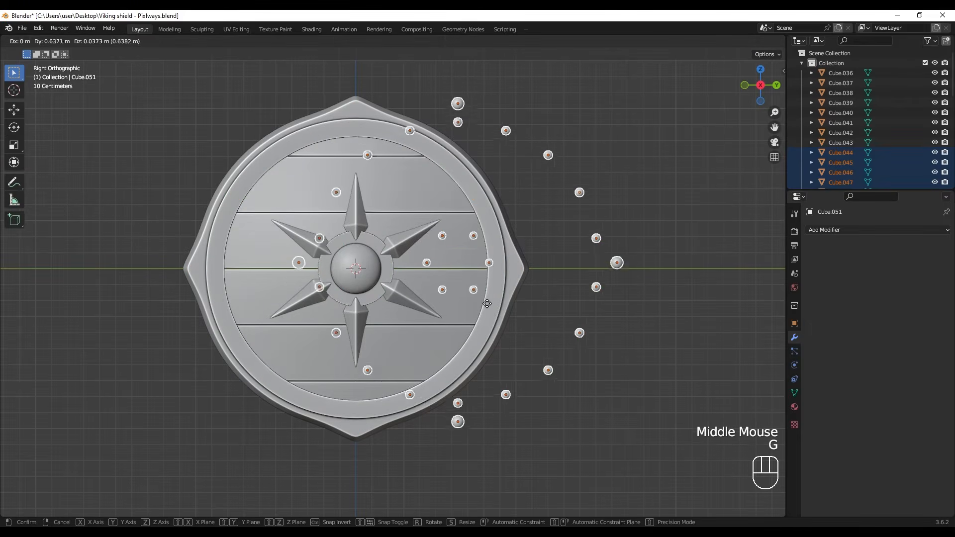
right_click(378, 280)
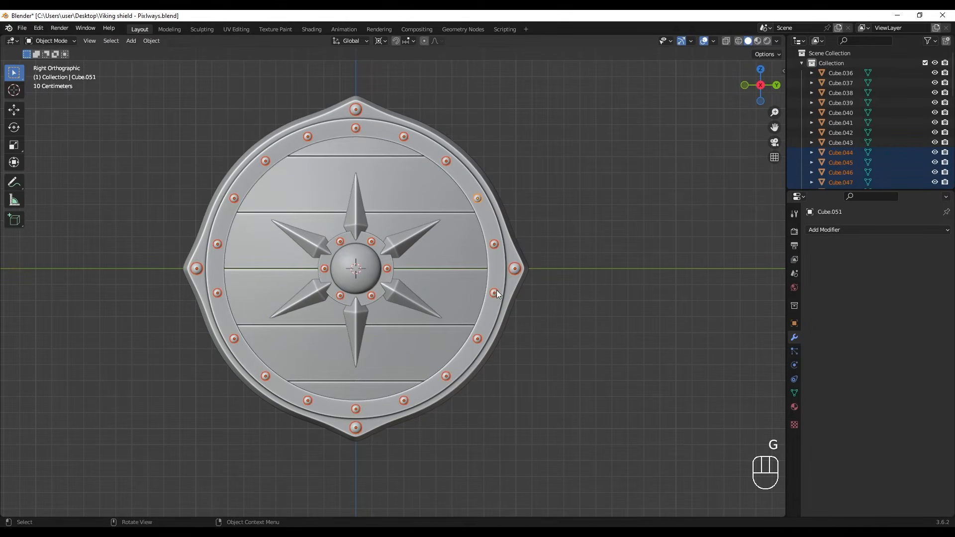
ctrl+click(572, 276)
Join the six spikes around the central boss into one object.
scroll(420, 231, up, 2)
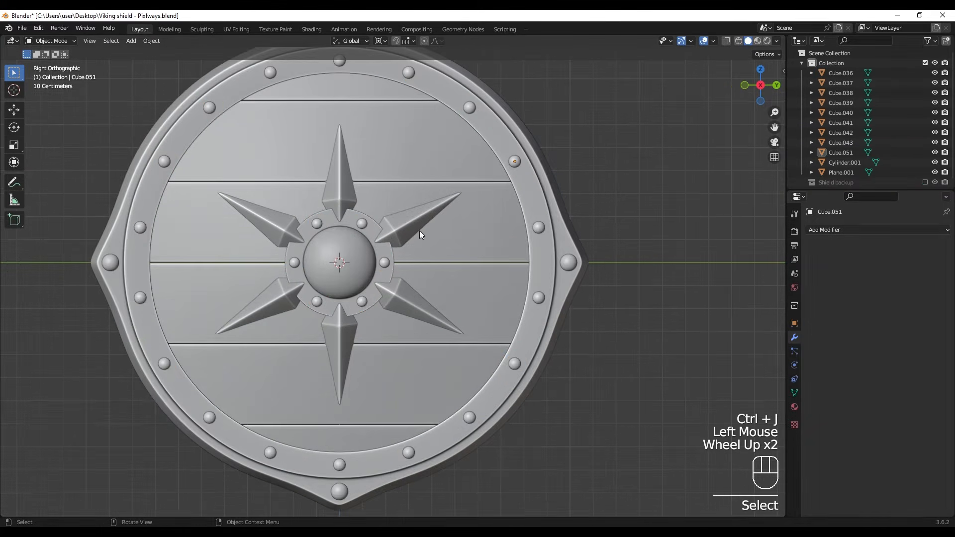
click(419, 231)
shift+click(330, 204)
shift+click(270, 219)
shift+click(270, 294)
shift+click(339, 349)
shift+click(434, 319)
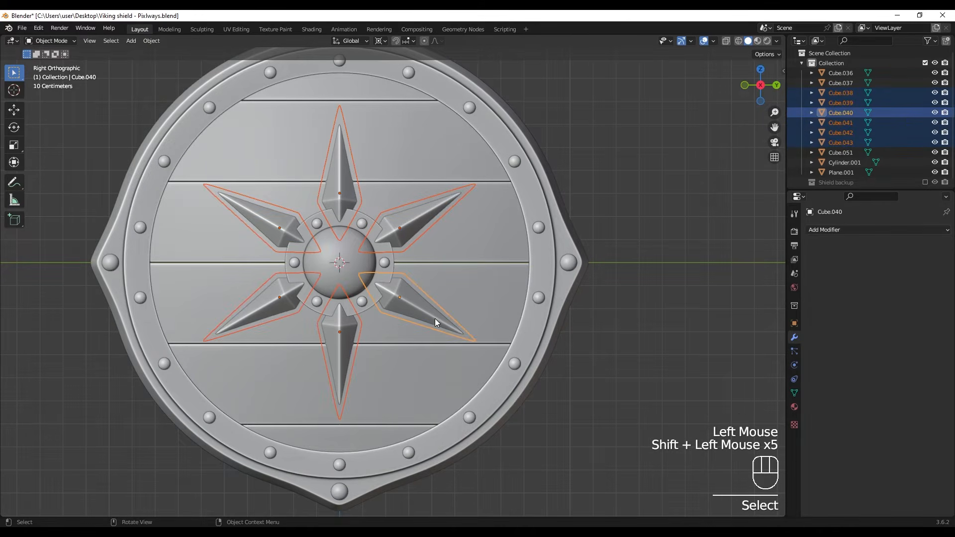
key(ctrl+j)
click(584, 425)
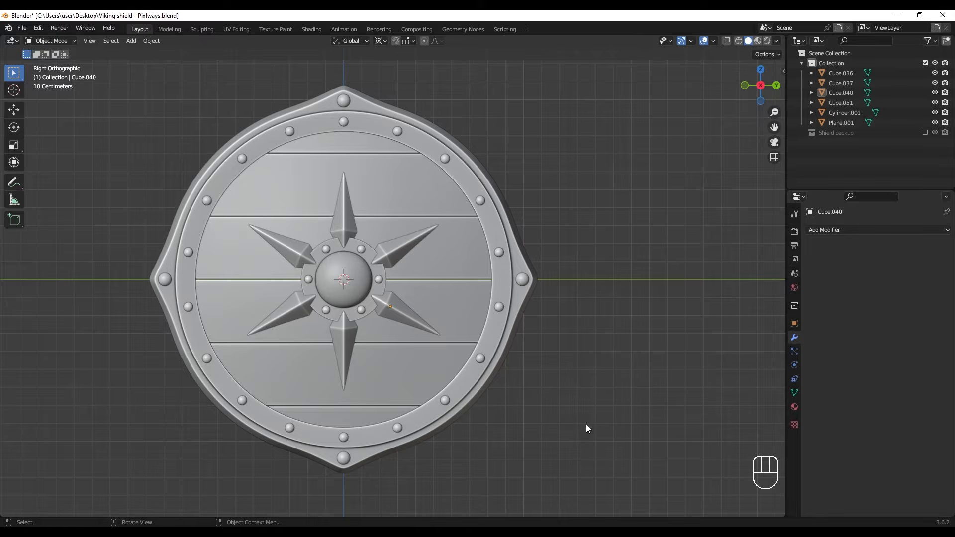
Give the wooden planks a new material with an Image Texture as its base color.
click(461, 269)
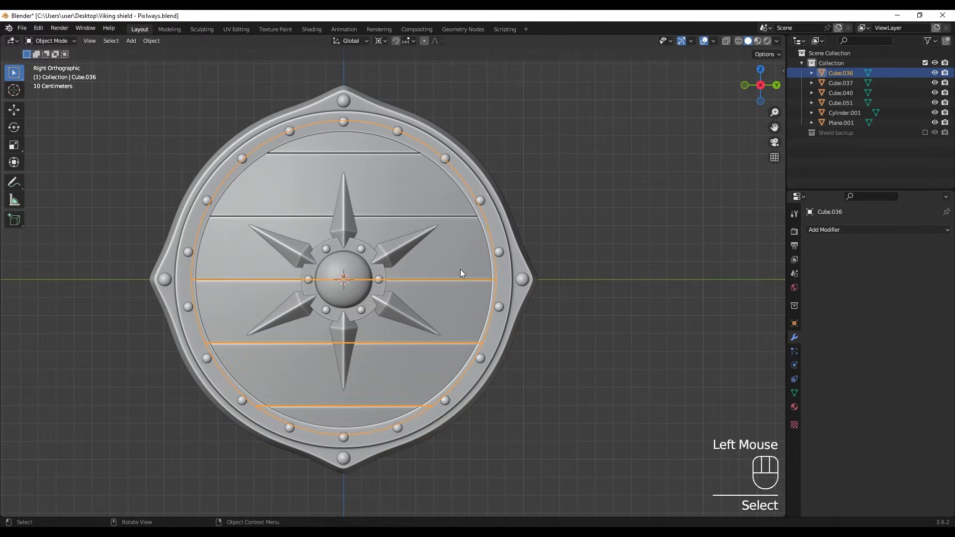
click(792, 409)
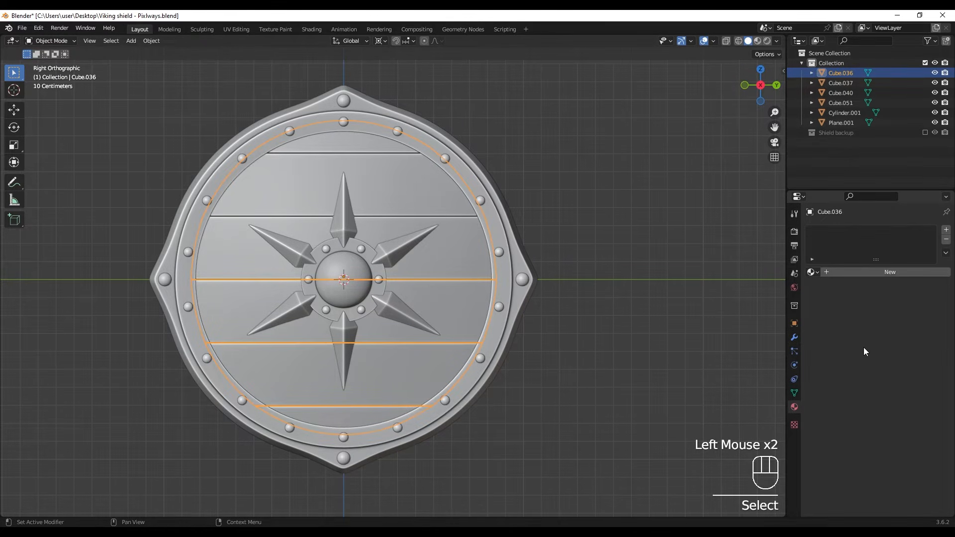
click(897, 272)
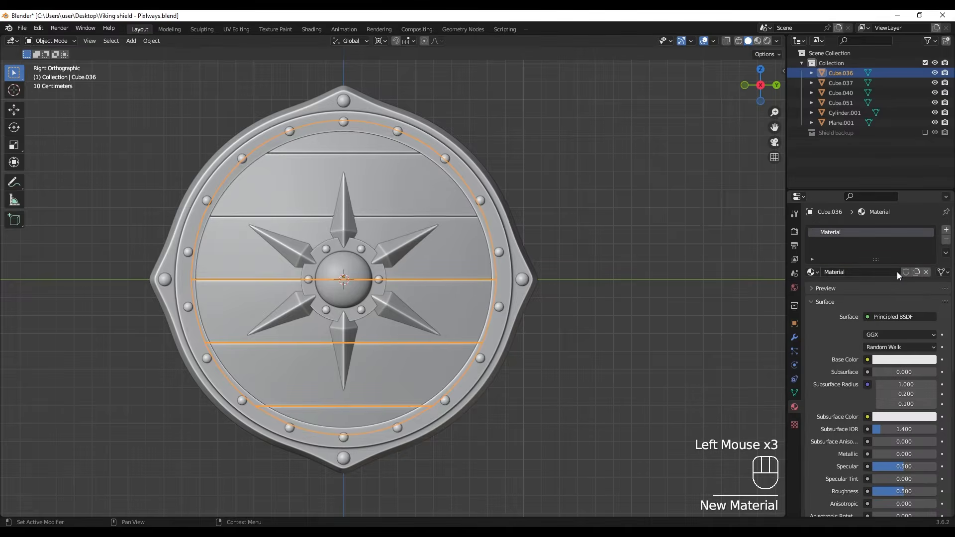
click(868, 359)
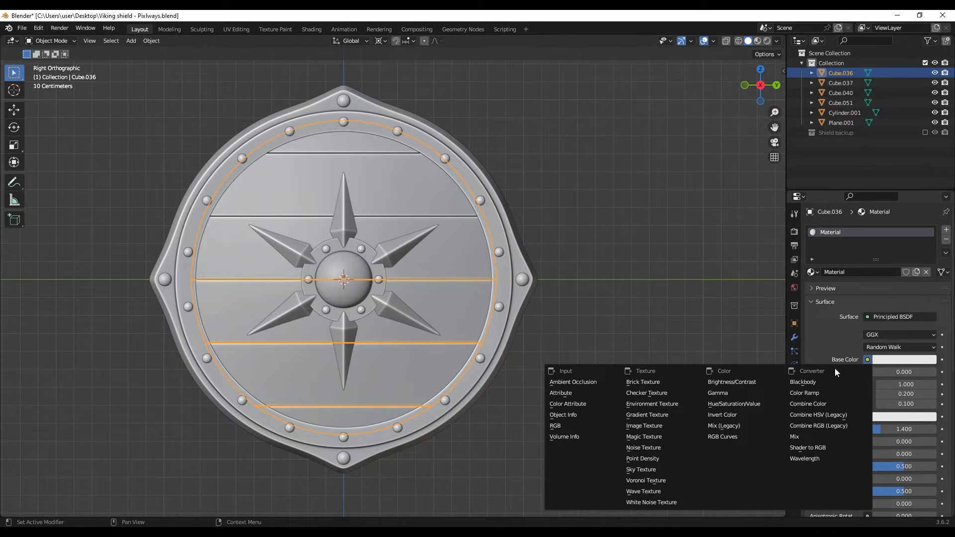
click(652, 427)
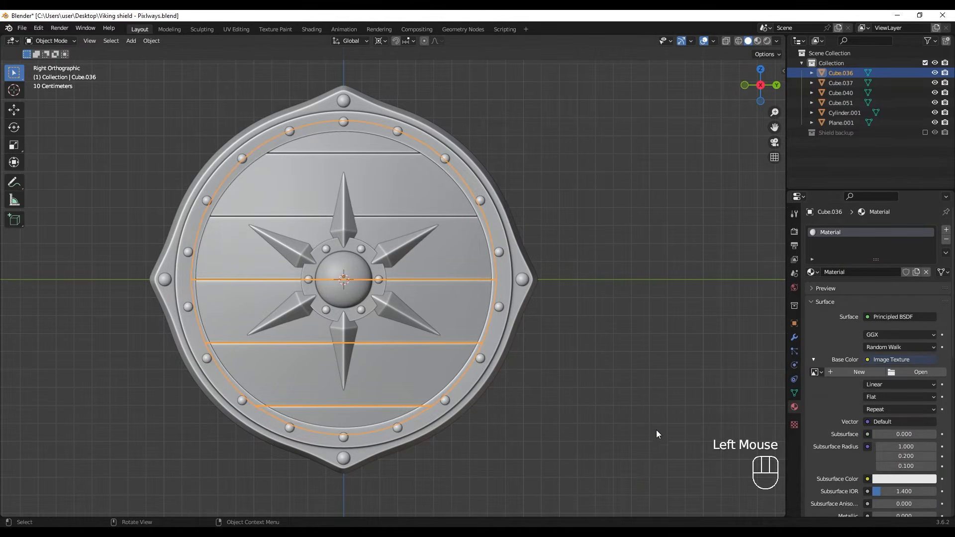
Create a new square image with the UV Grid generated type for the planks' base color texture.
click(853, 373)
click(858, 445)
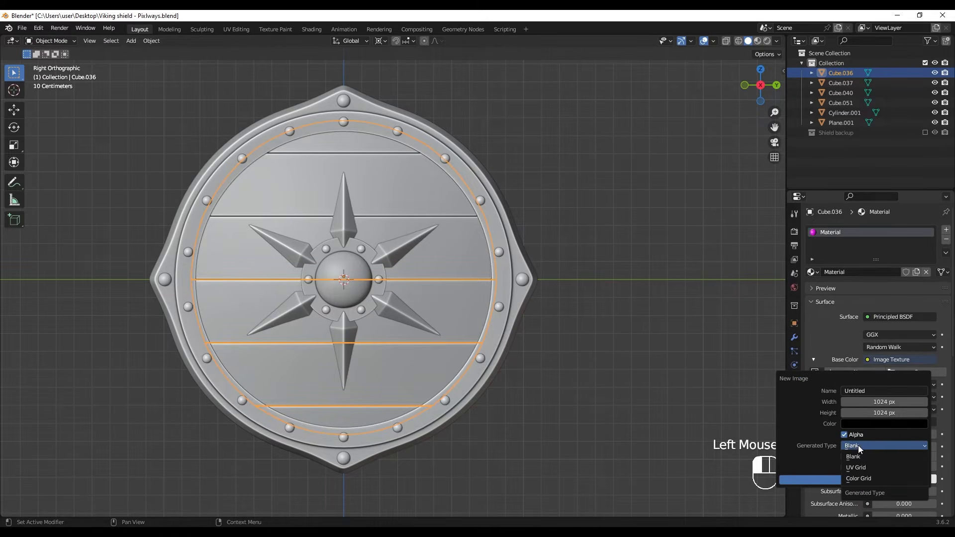
click(855, 467)
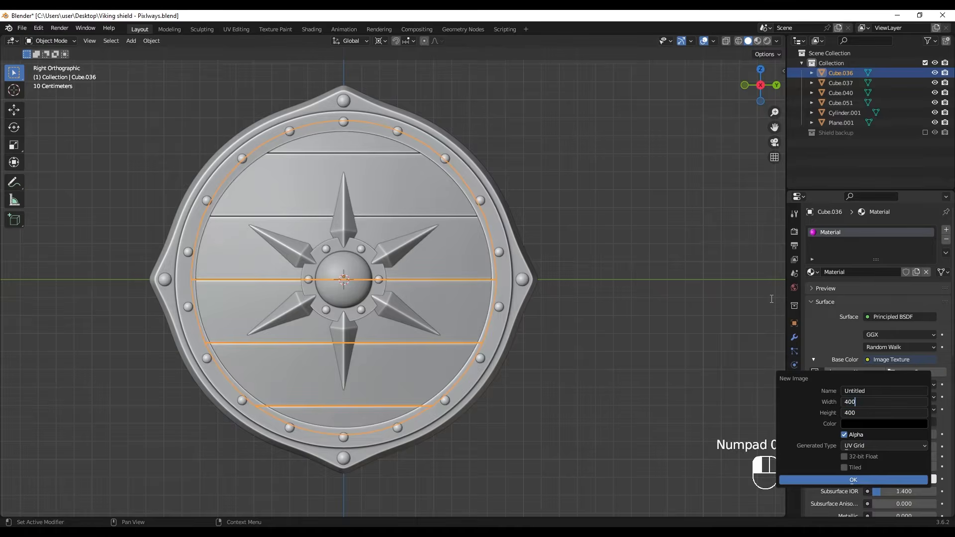
click(852, 478)
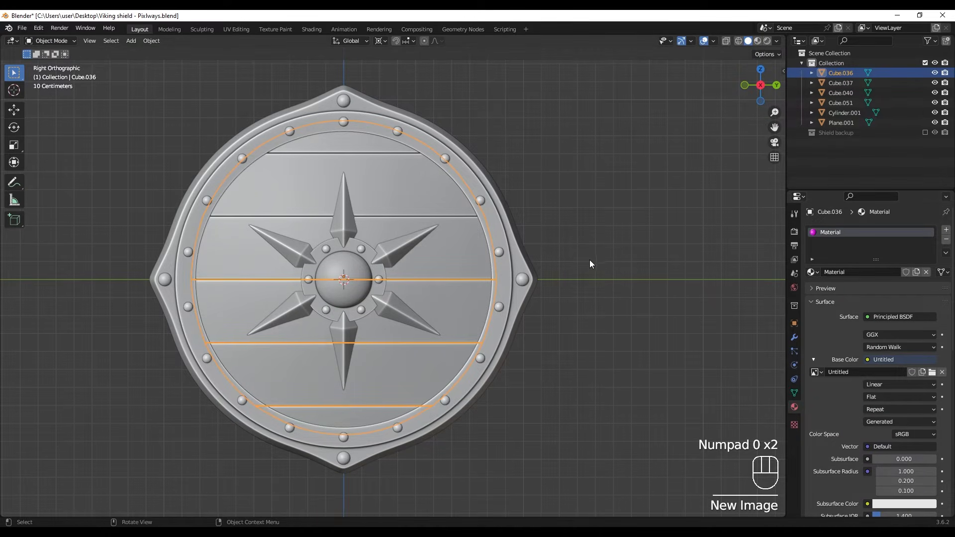
Check the grid texture on the planks in Material Preview, and return to Solid shading.
key(z)
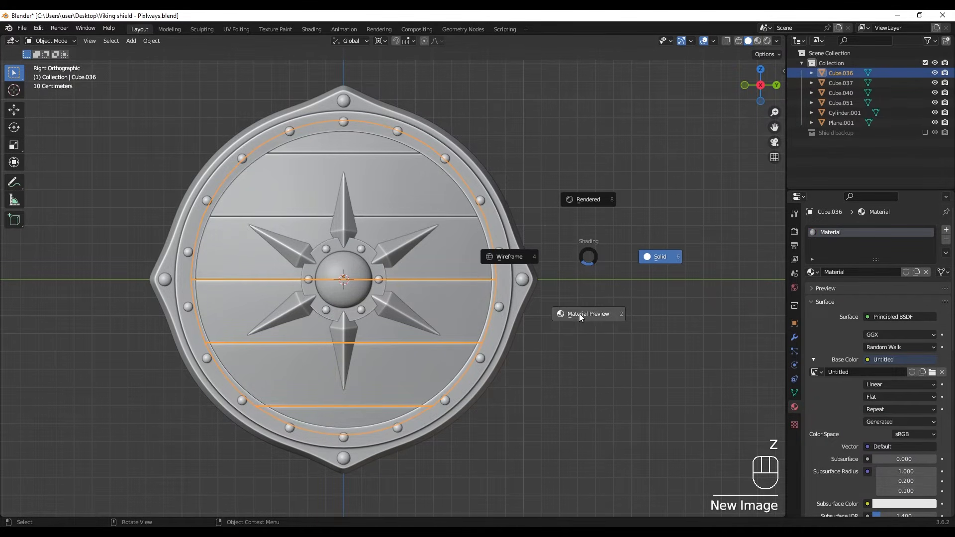
click(579, 313)
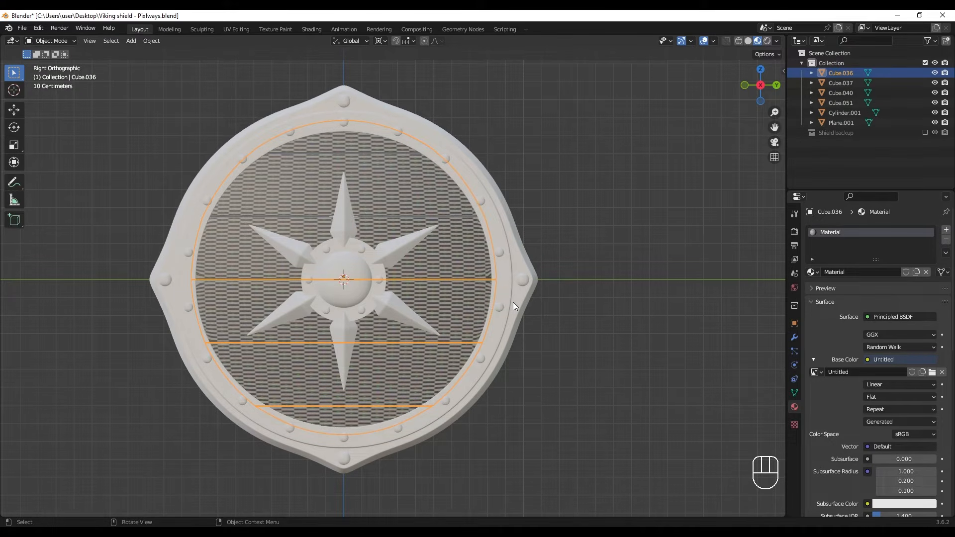
key(z)
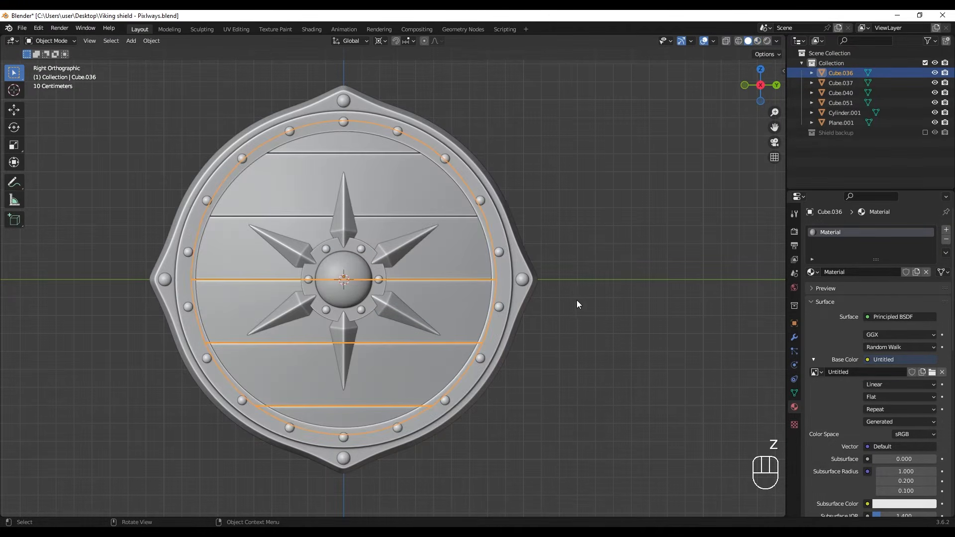
click(578, 300)
Isolate the wooden planks in local view and enter Edit Mode.
click(459, 271)
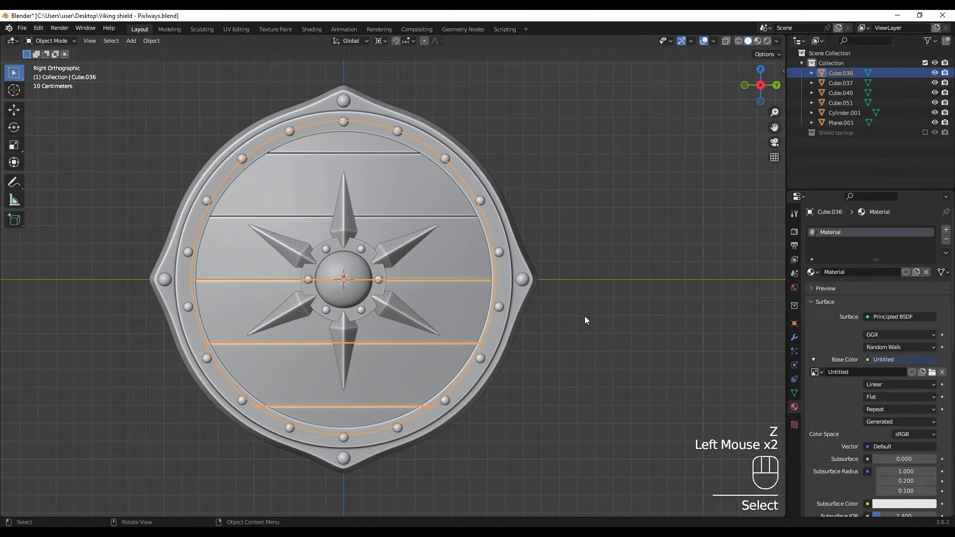
key(slash)
middle_drag(283, 249, 371, 278)
ctrl+middle_drag(371, 278, 443, 234)
key(Tab)
Select an edge loop along the rim of a plank in edge mode and mark it as a seam.
middle_drag(443, 233, 476, 277)
key(2)
scroll(462, 269, up, 2)
alt+click(478, 294)
scroll(485, 294, down, 2)
right_click(477, 277)
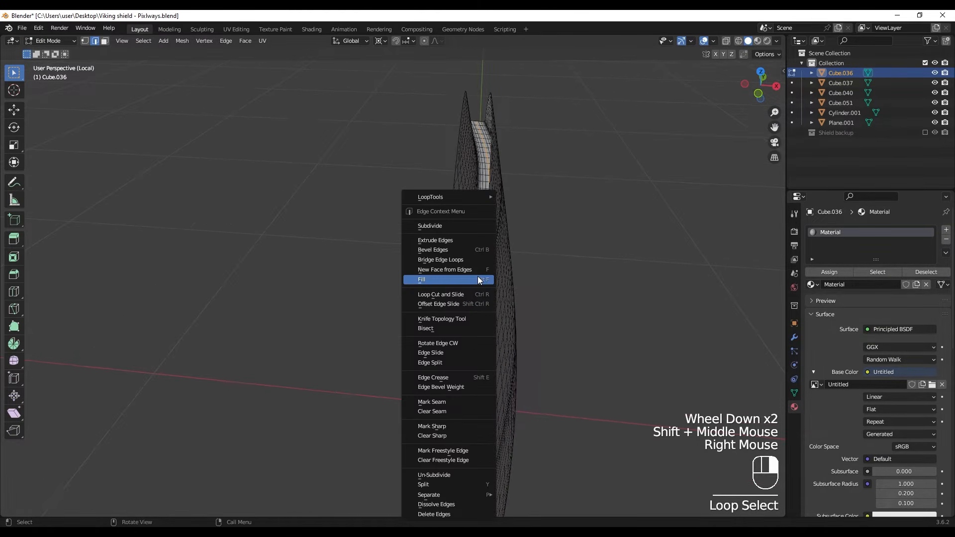
click(454, 402)
Select the edge loops along the rim end of the next plank and mark them as seams.
shift+middle_drag(454, 401, 492, 263)
mouse_move(492, 263)
shift+middle_down()
mouse_move(471, 199)
mouse_move(473, 160)
mouse_move(455, 146)
mouse_move(486, 177)
mouse_move(448, 273)
mouse_move(465, 350)
mouse_move(483, 264)
shift+middle_up()
alt+click(461, 131)
scroll(461, 131, down, 2)
ctrl+middle_drag(483, 264, 507, 319)
shift+middle_drag(508, 318, 519, 296)
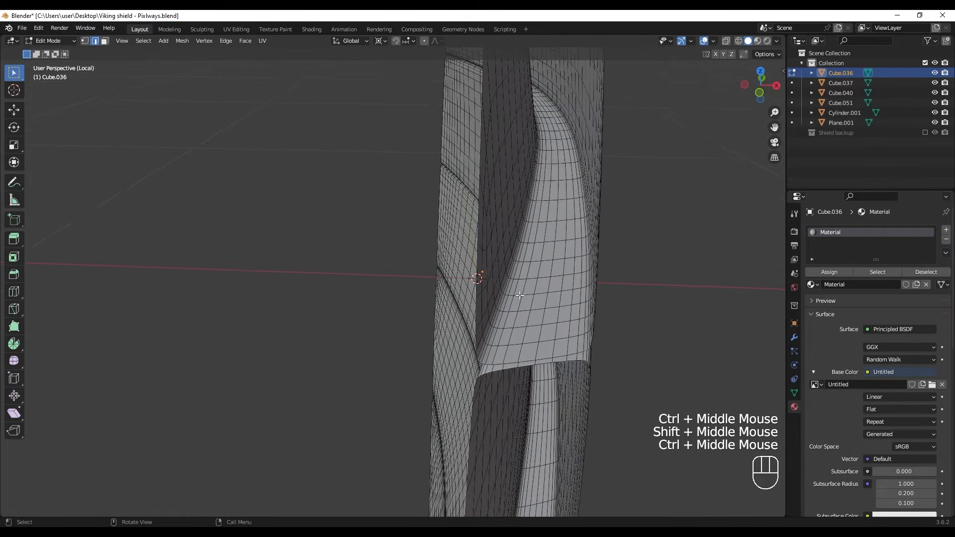
alt+shift+click(535, 333)
right_click(541, 338)
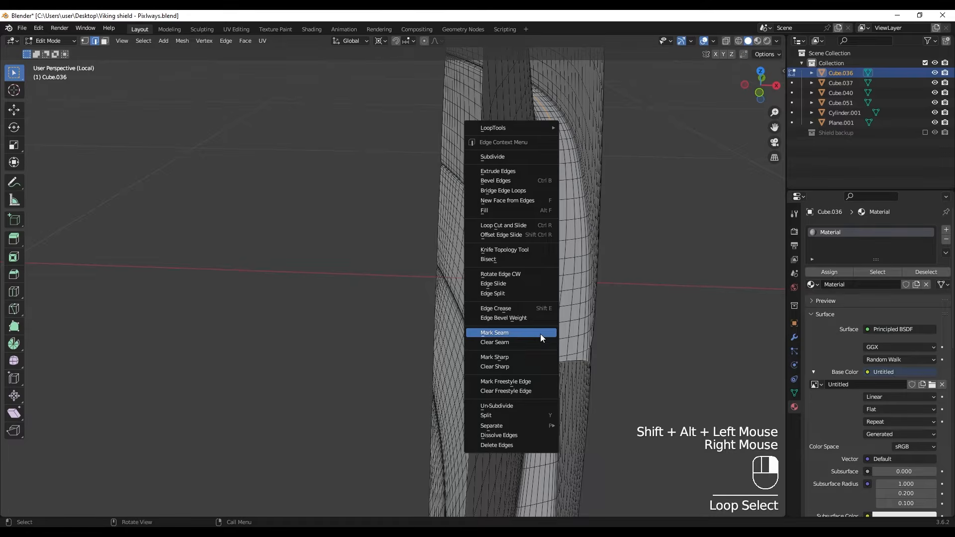
click(541, 335)
Select the rim edge loops of the following plank and mark them as seams.
shift+middle_drag(541, 334, 478, 308)
ctrl+middle_drag(478, 309, 447, 288)
shift+middle_drag(448, 288, 414, 279)
alt+click(462, 233)
scroll(462, 234, down, 2)
ctrl+middle_drag(501, 184, 499, 197)
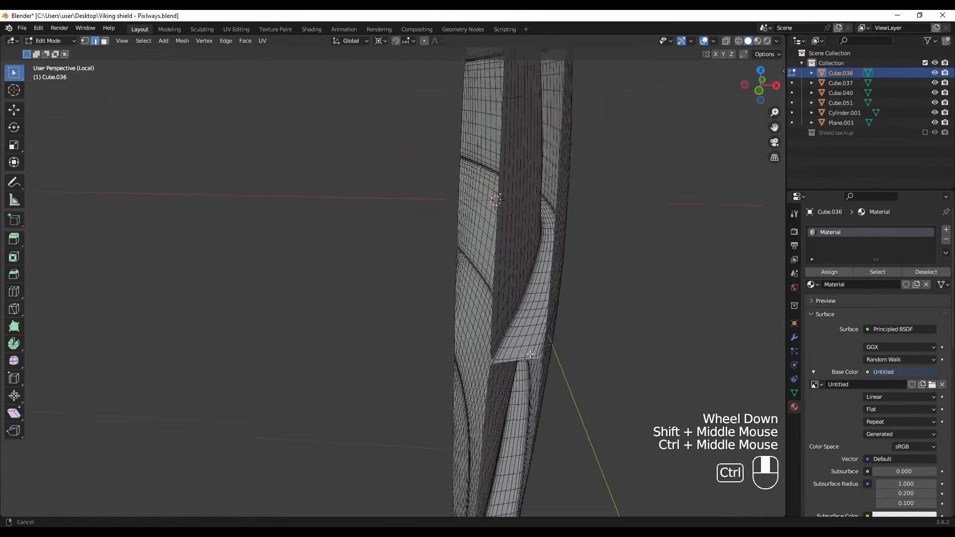
alt+shift+click(546, 302)
key(x)
right_click(545, 301)
click(545, 302)
Mark the rim edge loops of two further planks as seams.
middle_drag(527, 283, 503, 328)
alt+click(514, 187)
scroll(514, 186, down, 2)
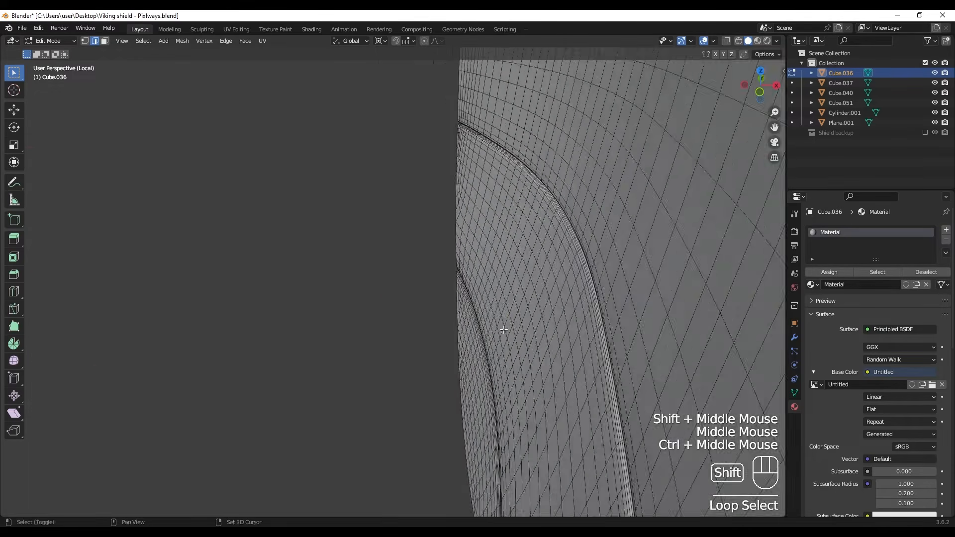
alt+shift+click(471, 394)
right_click(471, 394)
click(471, 394)
shift+middle_drag(478, 398, 487, 457)
alt+click(475, 279)
alt+shift+click(452, 304)
right_click(451, 303)
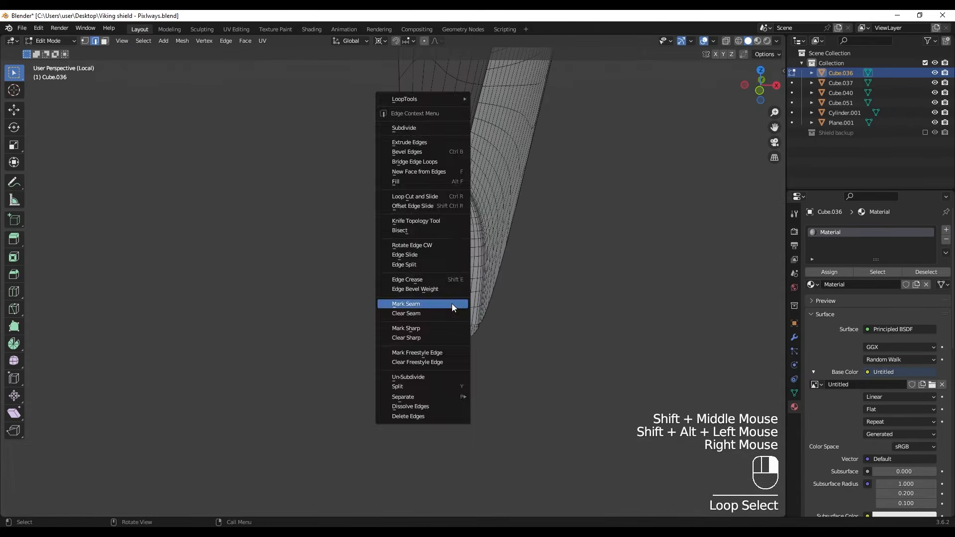
click(452, 303)
Mark the remaining plank rim edge loop as a seam.
alt+click(457, 232)
key(x)
right_click(458, 235)
click(458, 236)
scroll(479, 253, down, 3)
scroll(479, 252, up, 1)
mouse_move(479, 253)
shift+middle_down()
mouse_move(514, 305)
mouse_move(482, 309)
mouse_move(457, 329)
mouse_move(575, 229)
shift+middle_up()
scroll(514, 305, down, 1)
Unwrap all the plank geometry along its seams and check the grid texture in Material Preview.
key(a)
key(u)
click(460, 327)
scroll(460, 327, down, 1)
key(z)
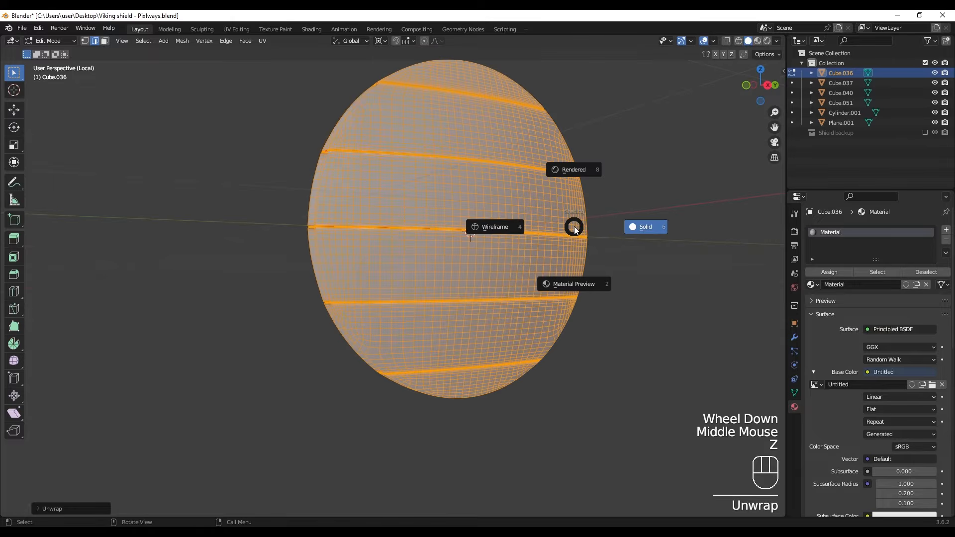
click(577, 284)
click(613, 307)
mouse_move(629, 286)
shift+middle_down()
mouse_move(609, 306)
mouse_move(540, 298)
mouse_move(541, 287)
shift+middle_up()
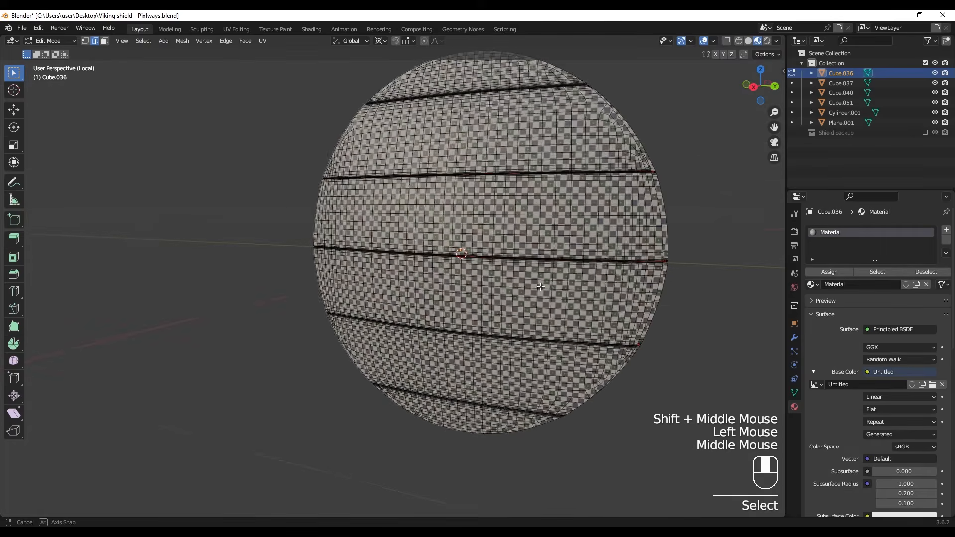
Return to Solid shading, leave the planks' local view and Edit Mode, and isolate the shield's outer ring.
key(z)
key(KP_Divide)
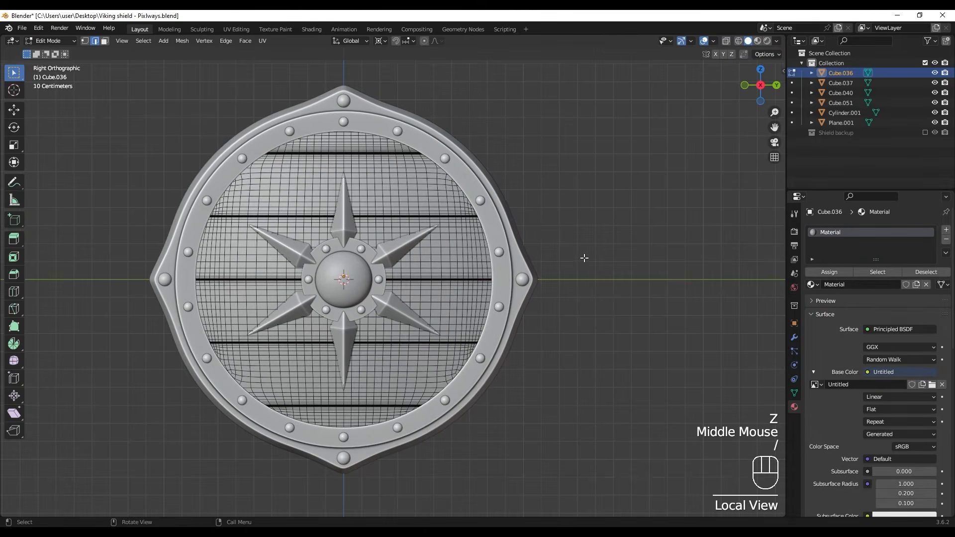
key(Tab)
click(512, 238)
middle_drag(550, 255, 492, 258)
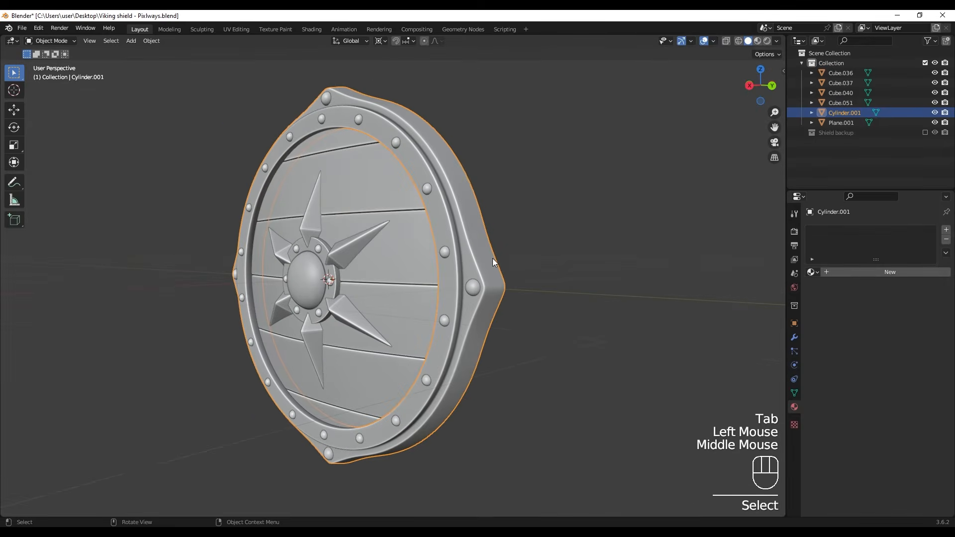
key(KP_Divide)
middle_drag(439, 273, 497, 225)
In Edit Mode, select the edge loops along the ring's inner rim and mark them as seams.
key(Tab)
alt+click(531, 250)
middle_drag(497, 225, 441, 255)
alt+shift+click(453, 239)
scroll(450, 247, down, 5)
middle_drag(441, 256, 460, 274)
right_click(404, 250)
click(405, 251)
click(417, 269)
Select the three edge loops bordering the groove steps on the ring's front and mark them as seams.
shift+middle_drag(460, 274, 428, 271)
middle_drag(428, 271, 392, 264)
ctrl+middle_drag(392, 264, 393, 204)
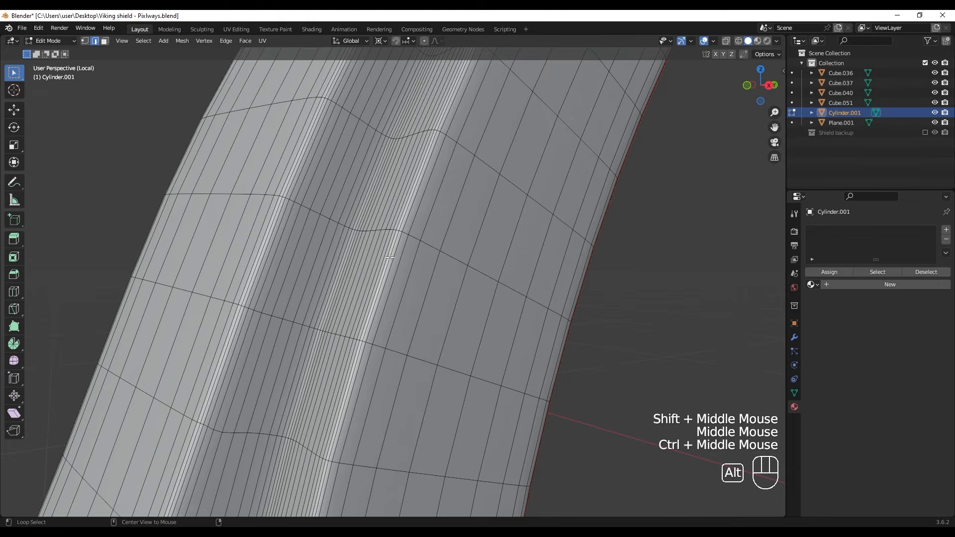
alt+click(346, 252)
alt+shift+click(347, 252)
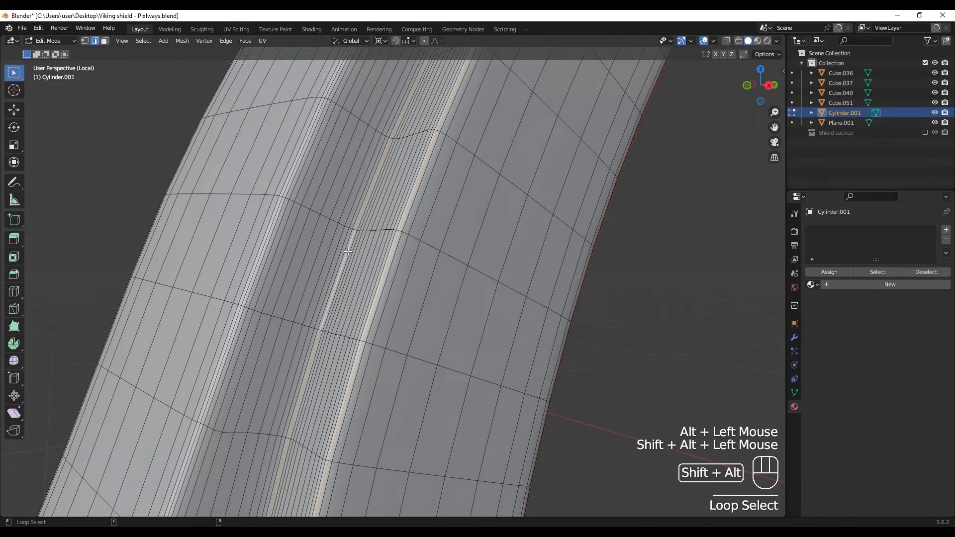
alt+shift+click(276, 227)
right_click(270, 228)
click(267, 236)
scroll(325, 266, down, 2)
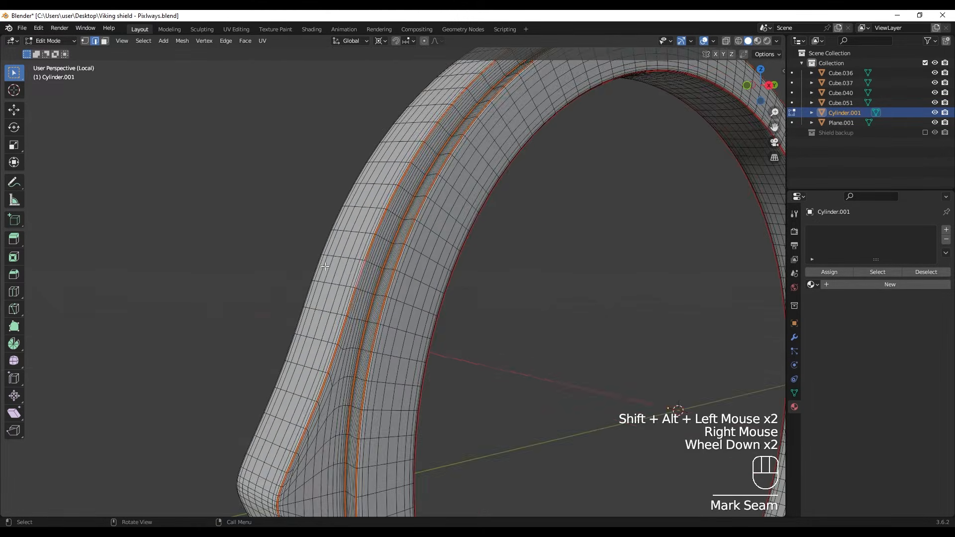
Mark the edge loop where the ring's flat back face meets its outer wall as a seam.
scroll(325, 266, down, 2)
shift+middle_drag(337, 279, 440, 269)
shift+scroll(344, 288, down, 1)
click(329, 288)
shift+middle_drag(440, 269, 542, 210)
alt+click(547, 209)
alt+click(547, 207)
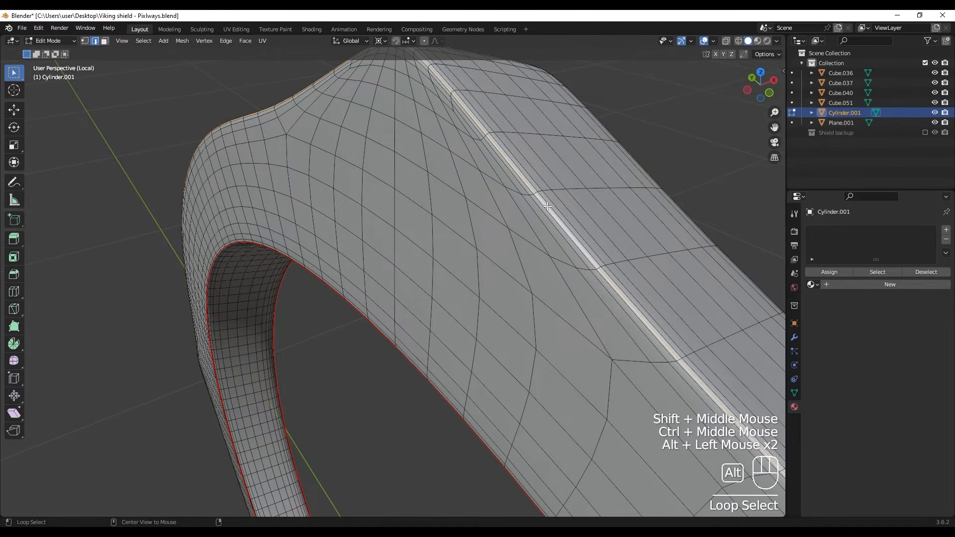
right_click(519, 235)
click(518, 235)
Pick the shortest edge path across the ring's outer wall at a pointed corner and mark it as a seam.
shift+middle_drag(516, 212, 464, 314)
ctrl+middle_drag(464, 315, 462, 298)
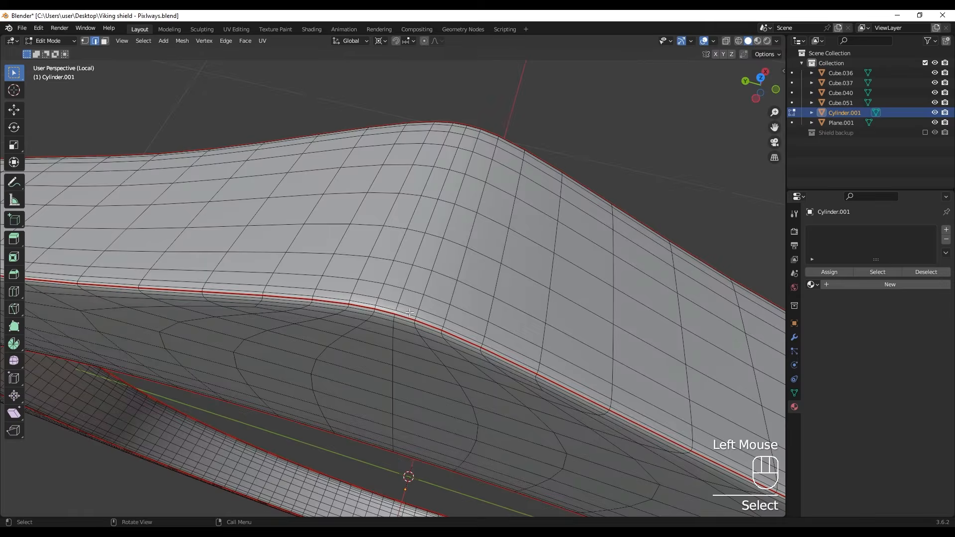
ctrl+middle_drag(365, 192, 448, 318)
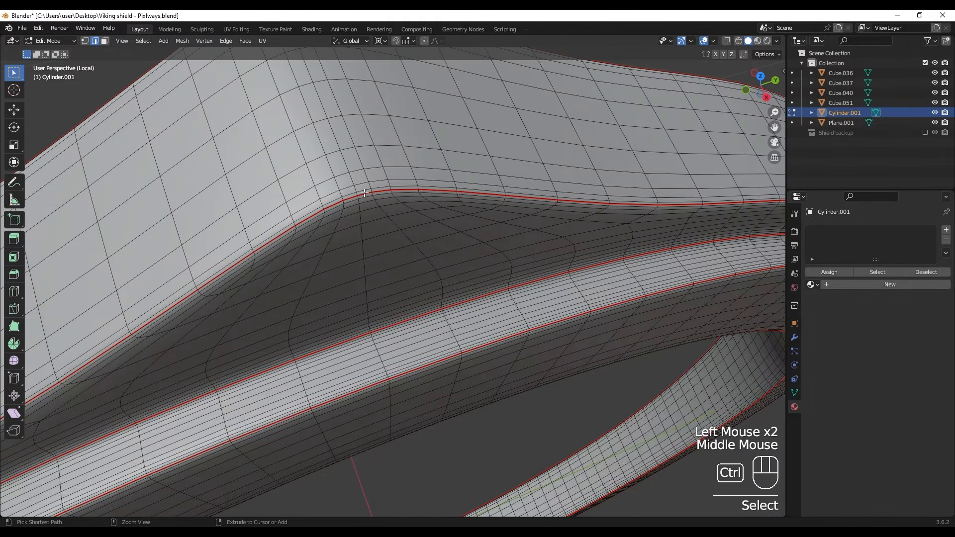
ctrl+click(357, 196)
scroll(394, 239, down, 1)
middle_drag(448, 318, 414, 288)
click(416, 355)
mouse_move(414, 288)
shift+middle_down()
mouse_move(413, 477)
mouse_move(414, 278)
shift+middle_up()
shift+middle_drag(414, 278, 414, 350)
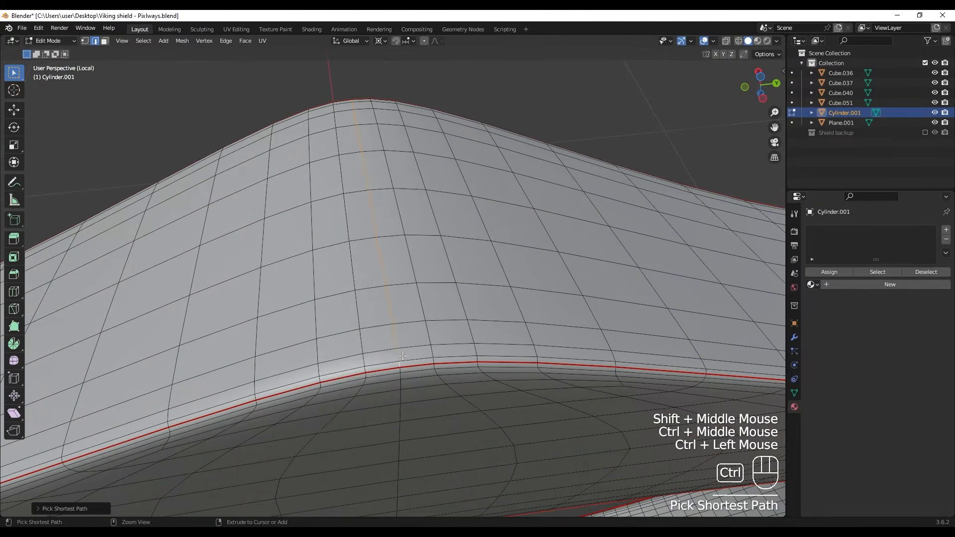
right_click(419, 356)
click(371, 298)
Pick a crosswise edge path between the ring's loop seams and mark it as a seam.
scroll(420, 356, down, 3)
middle_drag(420, 356, 368, 169)
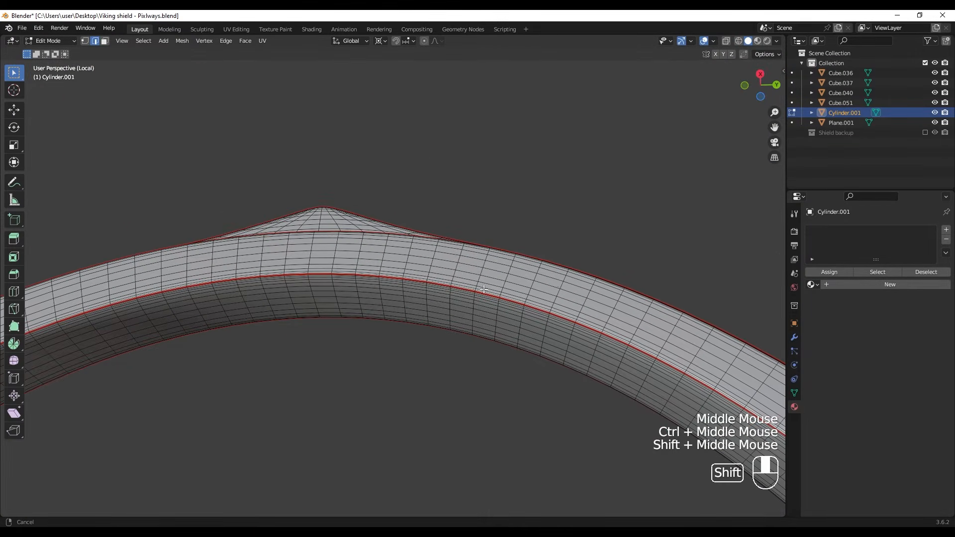
ctrl+middle_drag(329, 302, 423, 224)
click(426, 226)
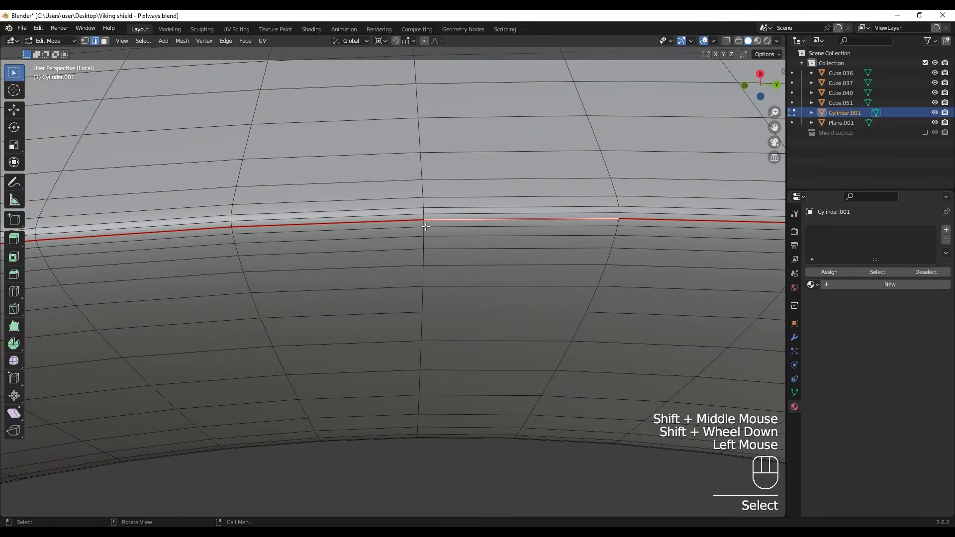
scroll(450, 282, down, 2)
middle_drag(449, 282, 417, 369)
ctrl+click(441, 337)
right_click(452, 338)
click(452, 339)
scroll(452, 338, down, 3)
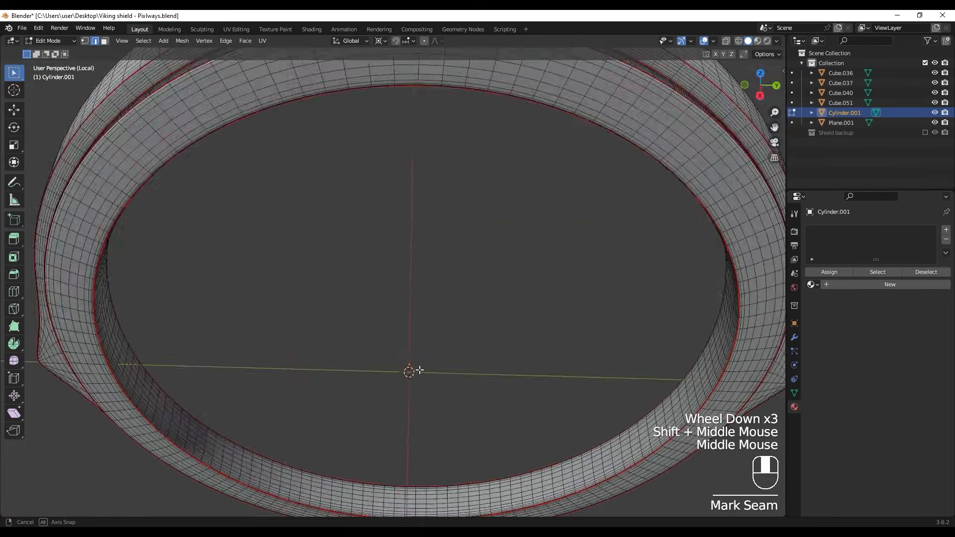
Pick an edge path across the inner wall at the bottom of the ring and mark it as a seam.
ctrl+middle_drag(432, 318, 448, 245)
click(420, 344)
key(KP_Decimal)
click(417, 344)
scroll(417, 338, down, 2)
shift+middle_drag(407, 298, 370, 71)
shift+middle_drag(398, 214, 393, 111)
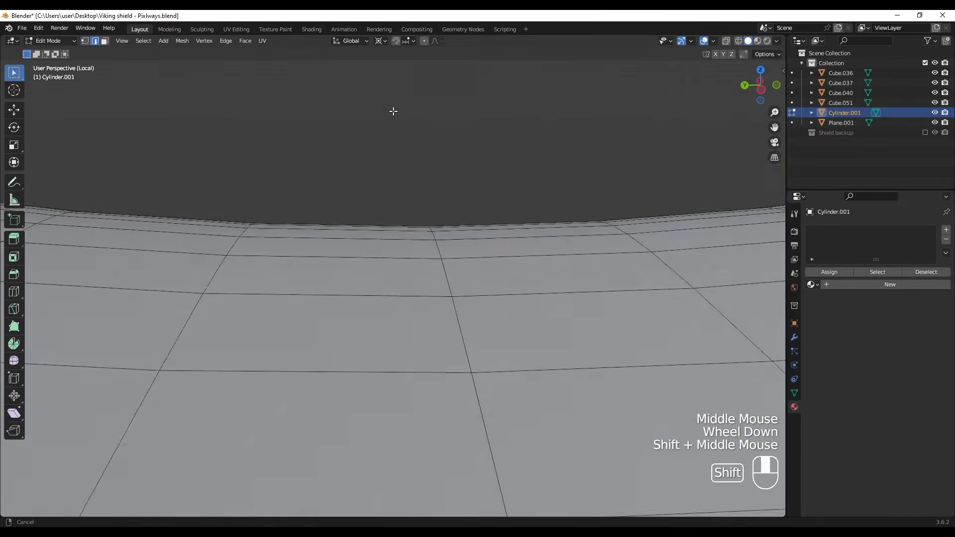
scroll(392, 111, down, 4)
ctrl+middle_drag(430, 343, 438, 299)
ctrl+click(440, 334)
right_click(440, 337)
click(440, 337)
scroll(441, 338, down, 4)
middle_drag(356, 217, 441, 354)
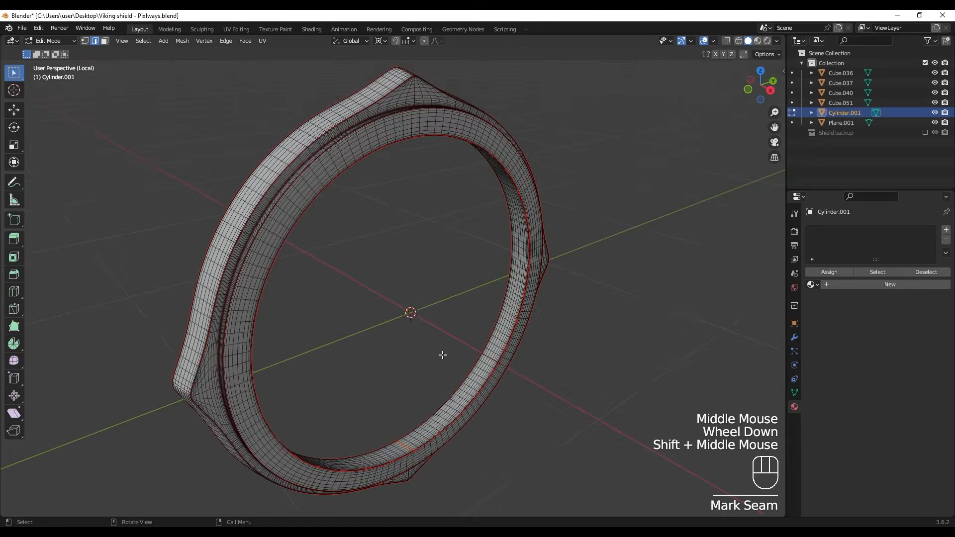
Unwrap the whole ring, then leave local view and return to Object Mode with the ring selected.
key(a)
key(u)
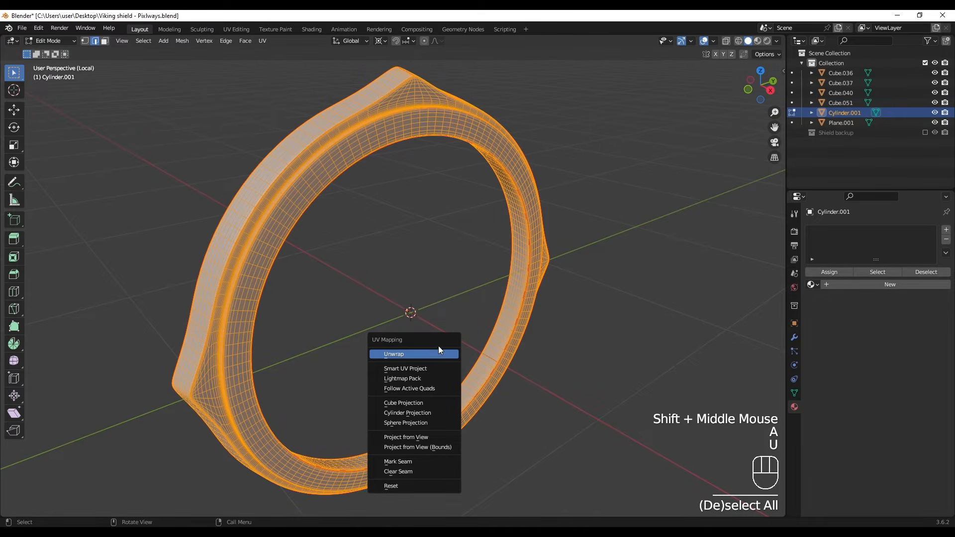
click(441, 353)
key(KP_Divide)
middle_drag(440, 346, 557, 321)
key(Tab)
click(616, 321)
click(541, 326)
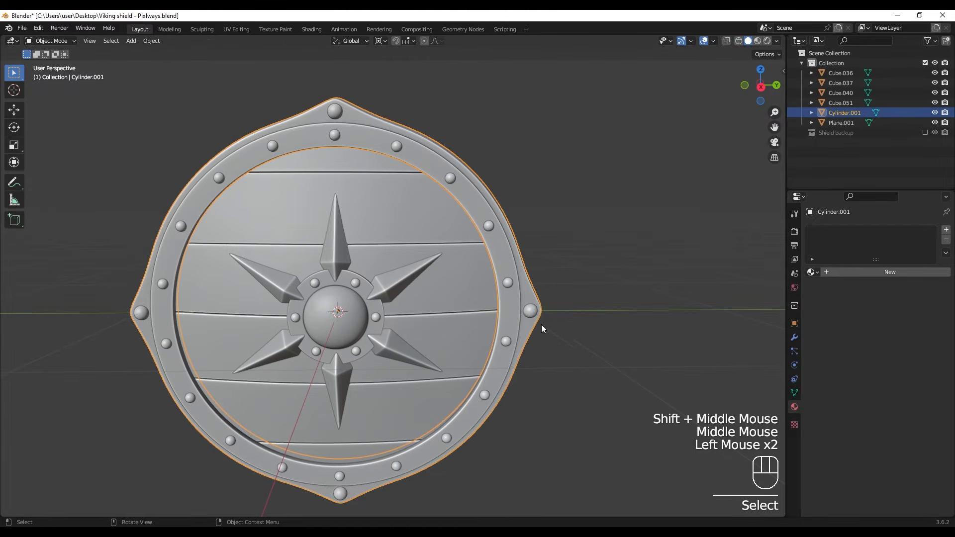
Link the planks' material to the outer ring and check the grid texture in Material Preview.
shift+click(461, 294)
key(ctrl+l)
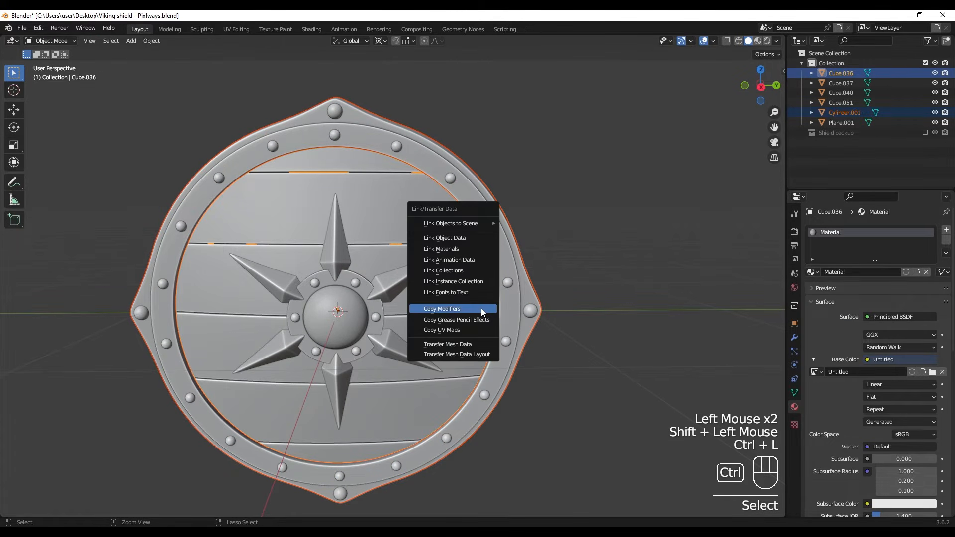
click(474, 248)
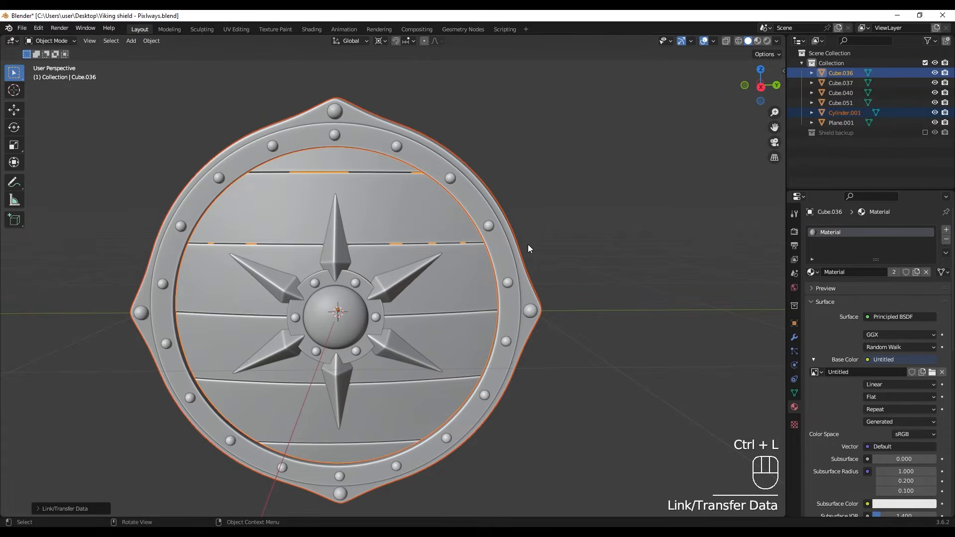
click(581, 235)
key(z)
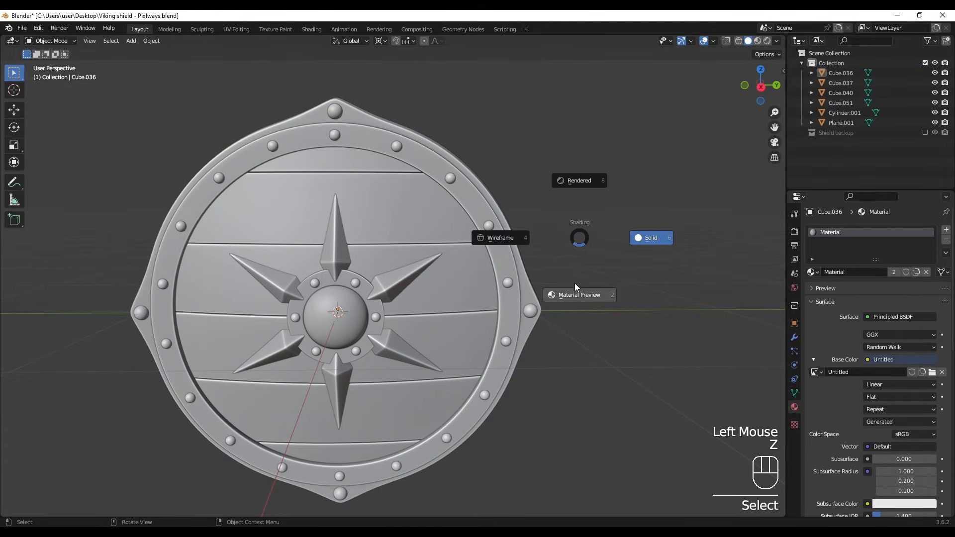
click(579, 295)
middle_drag(607, 293, 587, 287)
Select the rivets and unwrap all their geometry in Edit Mode.
shift+middle_drag(437, 182, 457, 189)
click(457, 190)
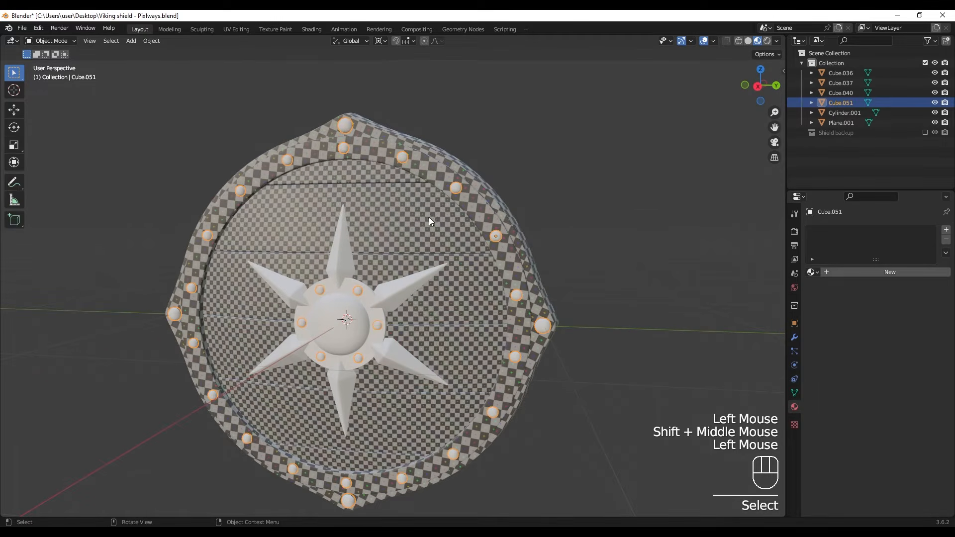
middle_drag(428, 220, 499, 261)
scroll(508, 250, down, 1)
key(Tab)
scroll(495, 254, up, 1)
key(a)
key(u)
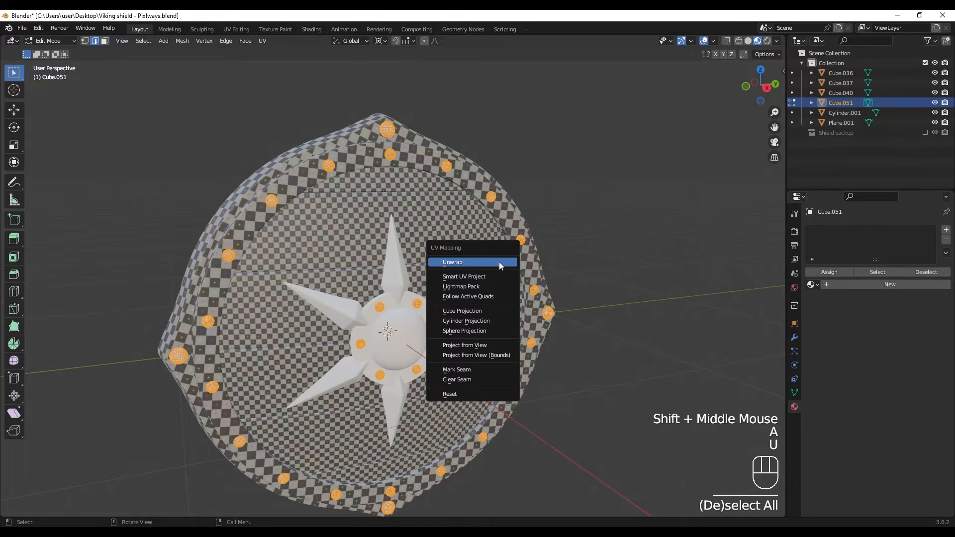
click(500, 262)
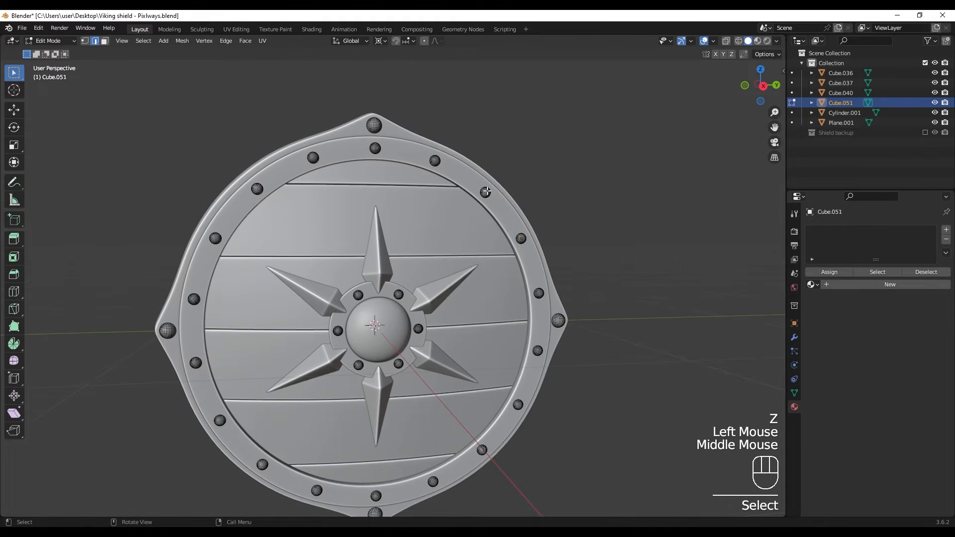
In Object Mode, select the rivets with the planks active and link the planks' material to the rivets.
key(Tab)
click(485, 192)
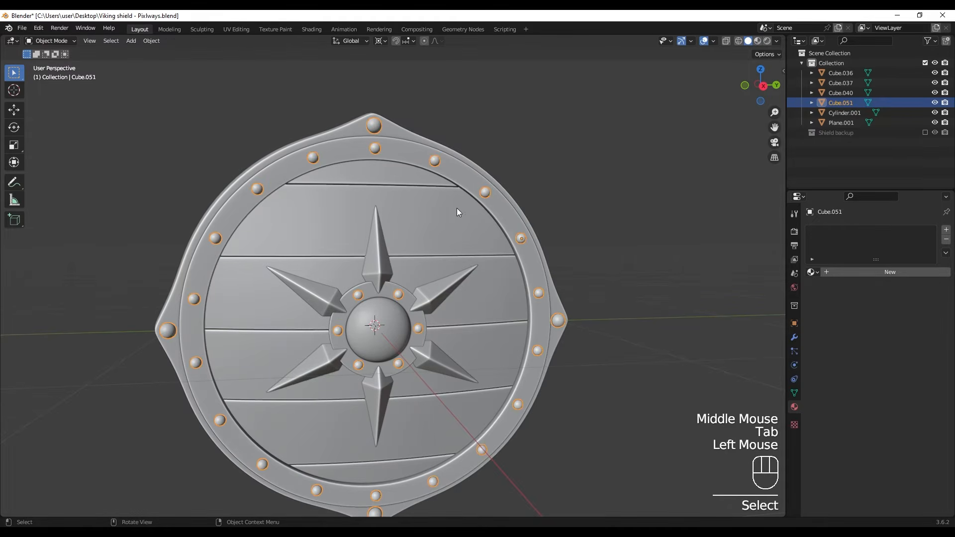
shift+click(441, 226)
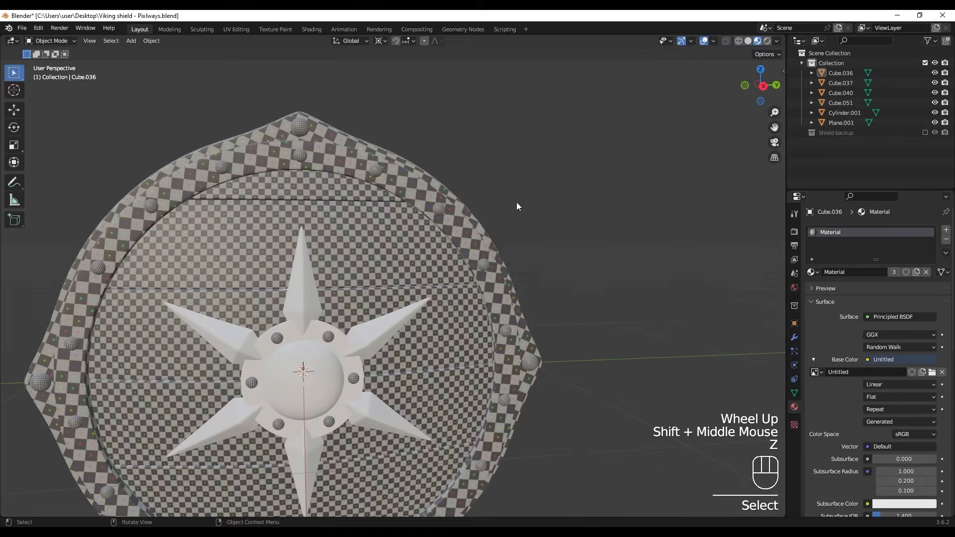
Enter Edit Mode on the handle at the back of the shield and mark its lengthwise edge loop as a seam.
scroll(426, 270, up, 3)
shift+middle_drag(453, 199, 347, 210)
scroll(407, 316, up, 2)
click(405, 231)
key(Tab)
scroll(403, 234, up, 4)
key(2)
alt+click(297, 217)
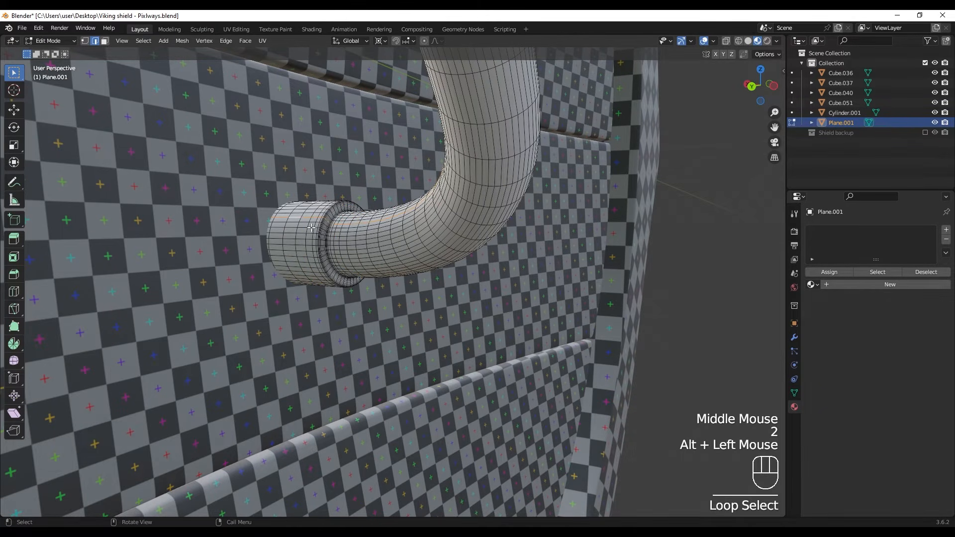
scroll(311, 228, down, 2)
shift+middle_drag(311, 227, 330, 244)
middle_drag(331, 244, 358, 267)
right_click(358, 267)
click(358, 266)
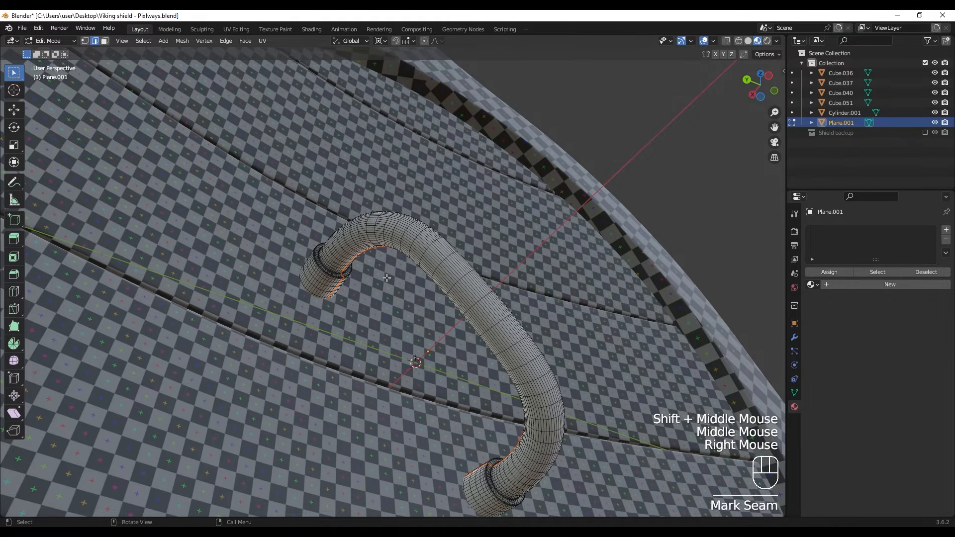
Unwrap the entire handle and return to Object Mode.
key(a)
key(u)
click(390, 282)
key(Tab)
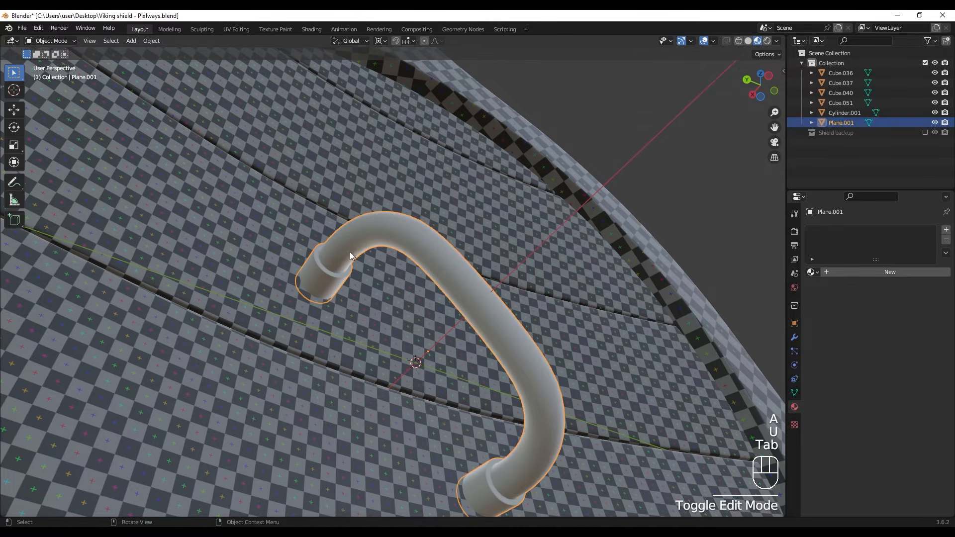
Select the handle with the planks active and link the planks' material to the handle.
click(350, 252)
shift+click(270, 260)
key(ctrl+l)
click(271, 259)
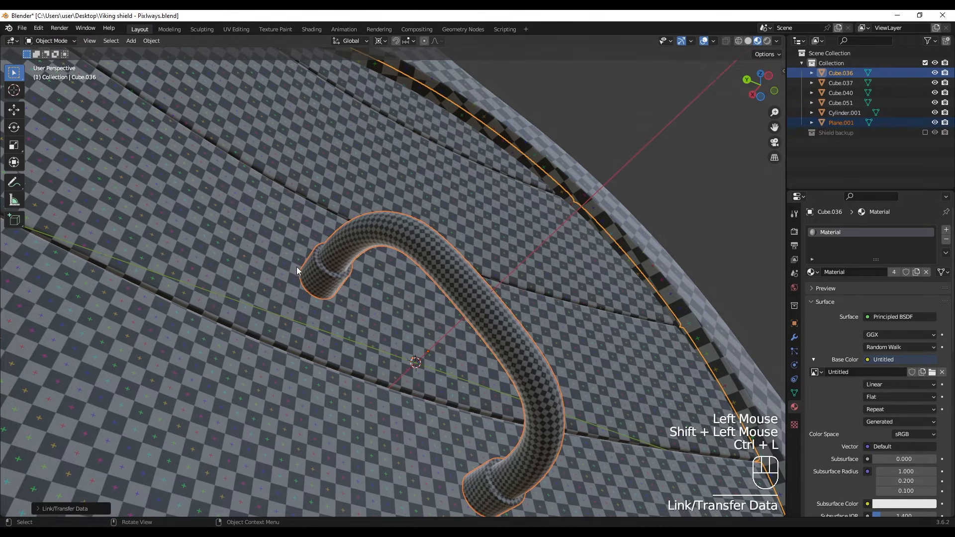
Enter Edit Mode on the spikes at the front of the shield and switch to edge selection.
scroll(512, 310, down, 2)
middle_drag(511, 311, 378, 239)
scroll(378, 239, up, 1)
shift+middle_drag(378, 239, 399, 255)
click(377, 253)
key(Tab)
scroll(378, 254, up, 1)
scroll(378, 254, up, 1)
scroll(388, 255, up, 3)
scroll(388, 255, up, 2)
key(2)
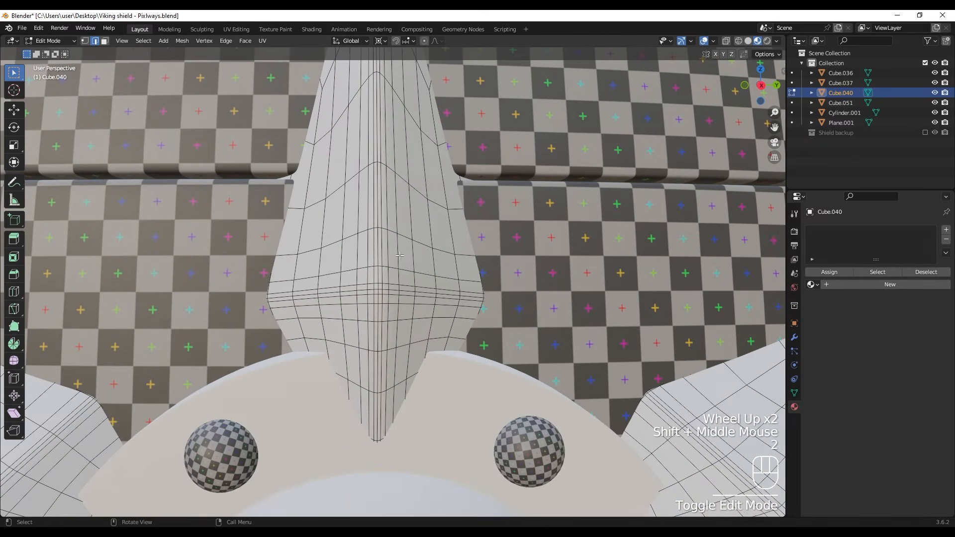
Select the lengthwise centre edge loops of the spikes and mark them as seams.
alt+click(379, 257)
scroll(379, 257, down, 2)
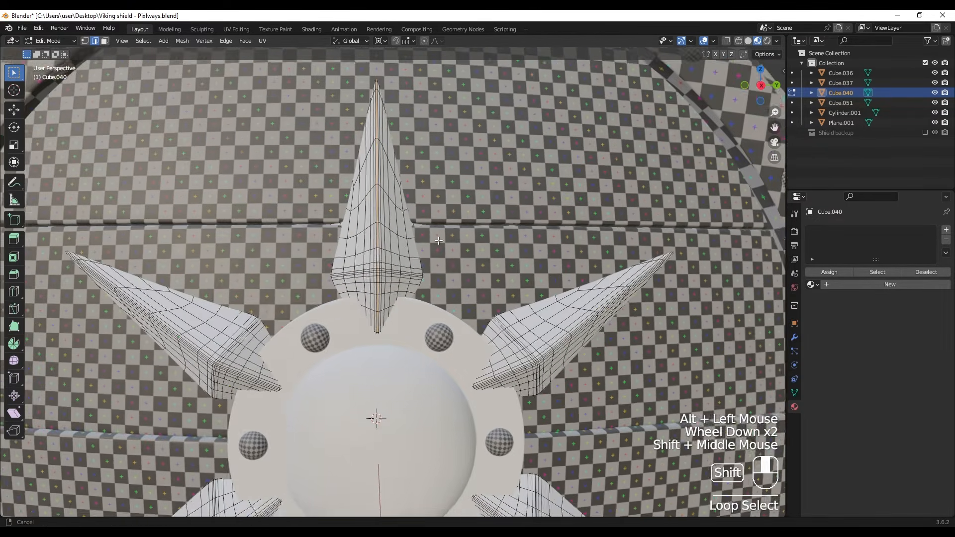
shift+middle_drag(378, 417, 315, 335)
scroll(497, 248, up, 2)
alt+shift+click(376, 187)
scroll(376, 187, down, 2)
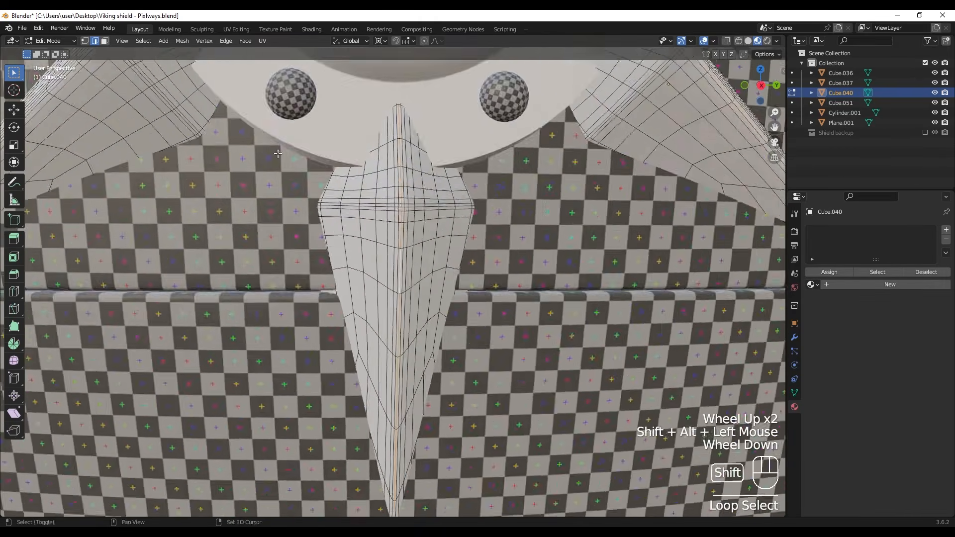
shift+middle_drag(375, 187, 431, 225)
right_click(430, 225)
click(419, 238)
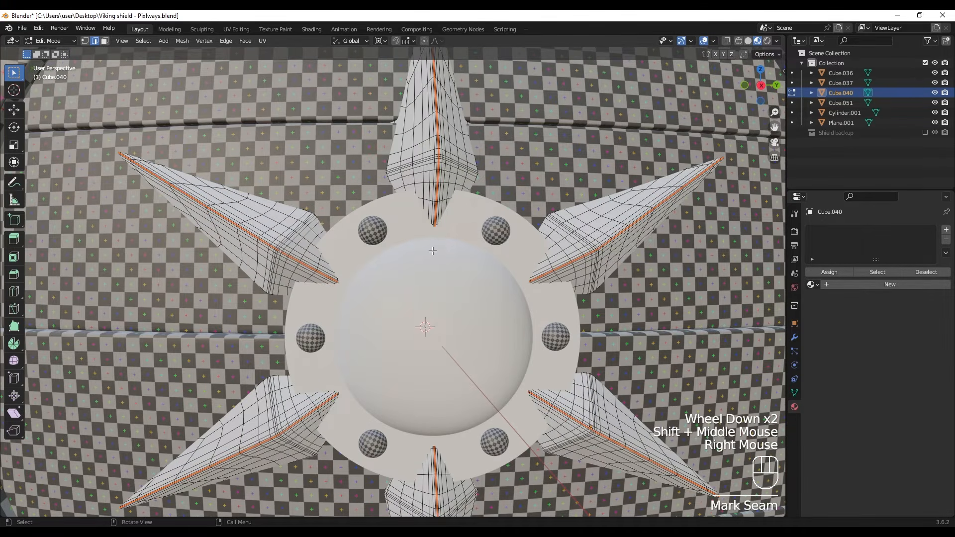
Unwrap all the spikes' geometry and return to Object Mode.
key(a)
key(u)
click(431, 258)
key(Tab)
Select the spikes with the planks active and link the planks' material to the spikes.
click(344, 172)
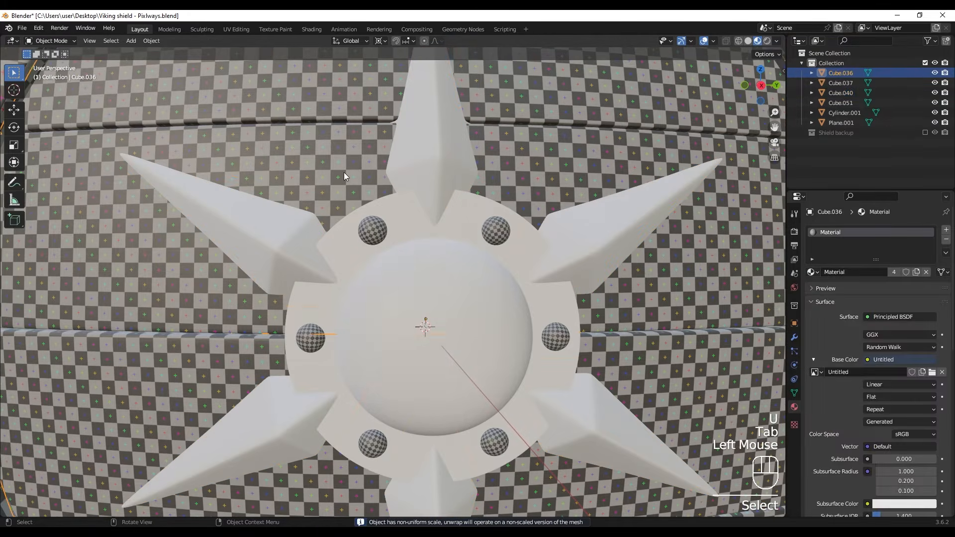
click(351, 165)
shift+click(350, 166)
key(ctrl+l)
click(350, 166)
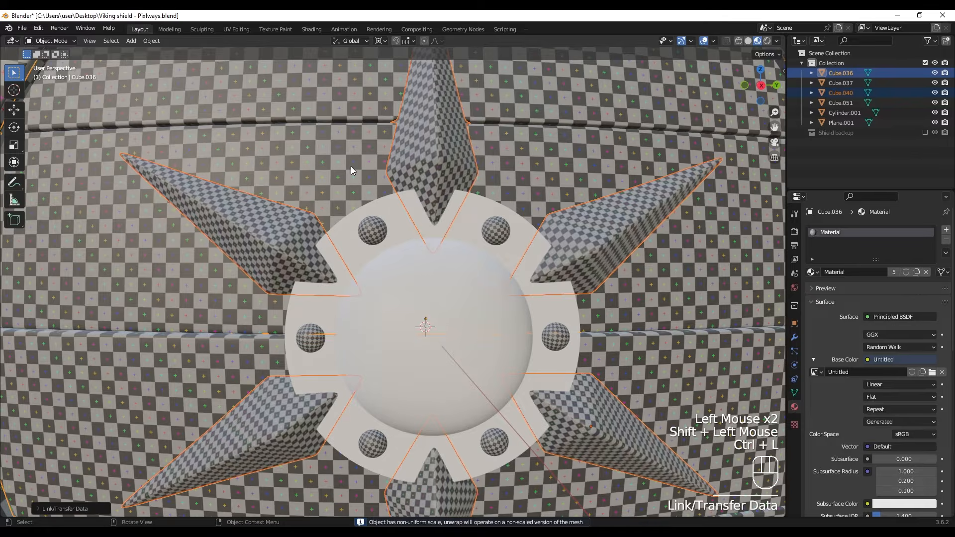
Isolate the central boss in Local View and enter Edit Mode on it.
scroll(351, 166, down, 1)
shift+middle_drag(350, 166, 449, 275)
click(430, 263)
scroll(430, 264, down, 2)
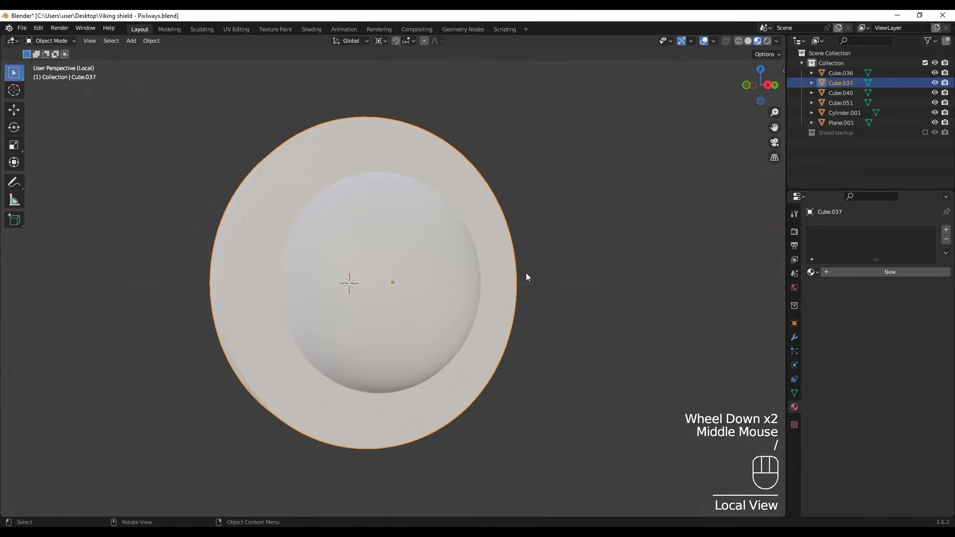
middle_drag(527, 274, 662, 56)
key(Tab)
Mark seams on the boss along the front outer edge loop of its ring and the loop around the dome's base.
scroll(452, 267, up, 5)
alt+click(430, 272)
scroll(430, 272, down, 2)
scroll(407, 228, up, 1)
alt+shift+click(406, 228)
scroll(406, 229, down, 2)
middle_drag(565, 312, 613, 237)
shift+middle_drag(523, 313, 544, 234)
middle_drag(537, 298, 552, 278)
ctrl+middle_drag(547, 279, 522, 204)
shift+middle_drag(517, 204, 492, 234)
scroll(508, 271, up, 1)
scroll(510, 273, down, 2)
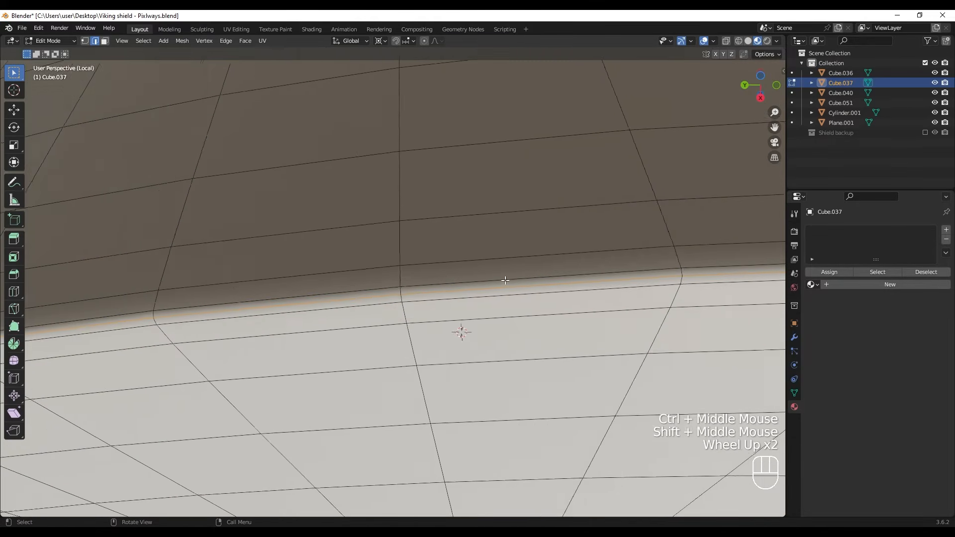
shift+middle_drag(510, 273, 572, 249)
ctrl+shift+click(408, 243)
right_click(409, 244)
click(411, 244)
Unwrap all the boss's geometry.
scroll(426, 263, down, 1)
scroll(572, 263, down, 1)
shift+middle_drag(573, 289, 437, 312)
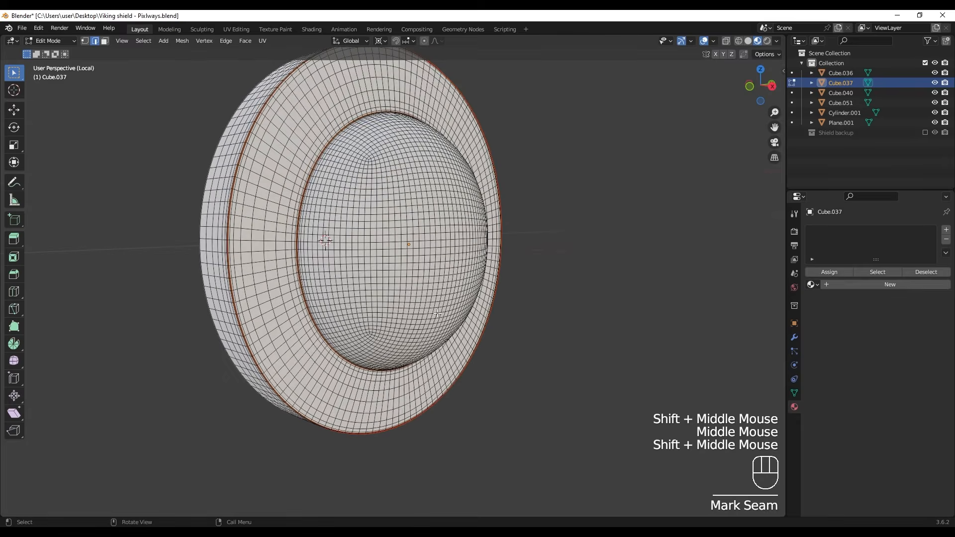
key(a)
key(u)
click(438, 311)
scroll(439, 308, down, 1)
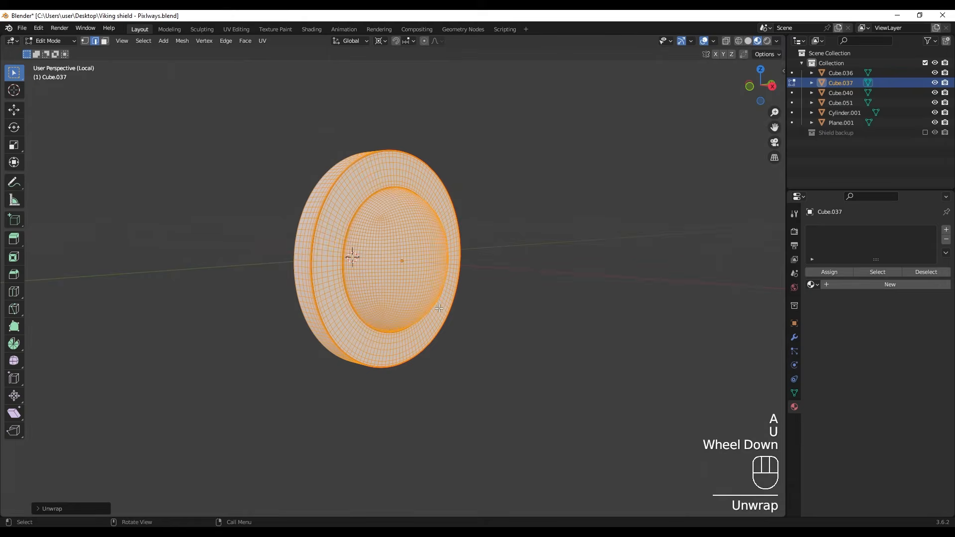
Leave Local View and Edit Mode, and link the planks' material to the central boss.
key(KP_Divide)
key(Tab)
shift+click(333, 278)
key(ctrl+l)
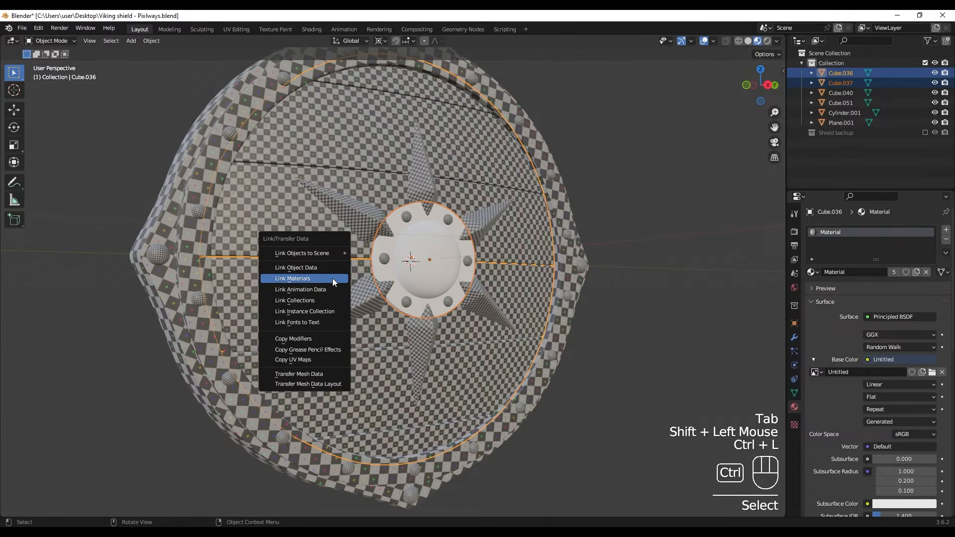
click(332, 279)
shift+middle_drag(432, 276, 348, 304)
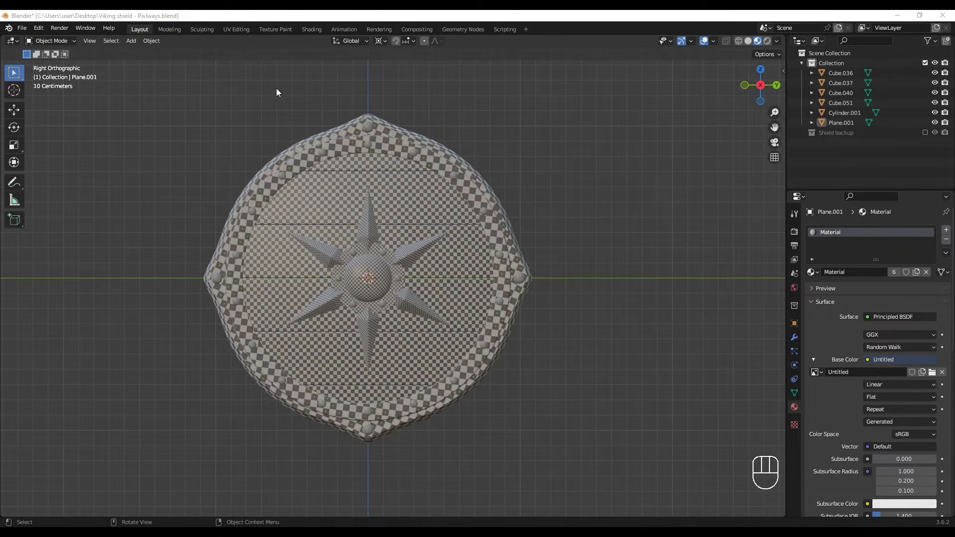
Open the UV Editing workspace and enter Edit Mode on every shield part with all geometry selected.
click(232, 29)
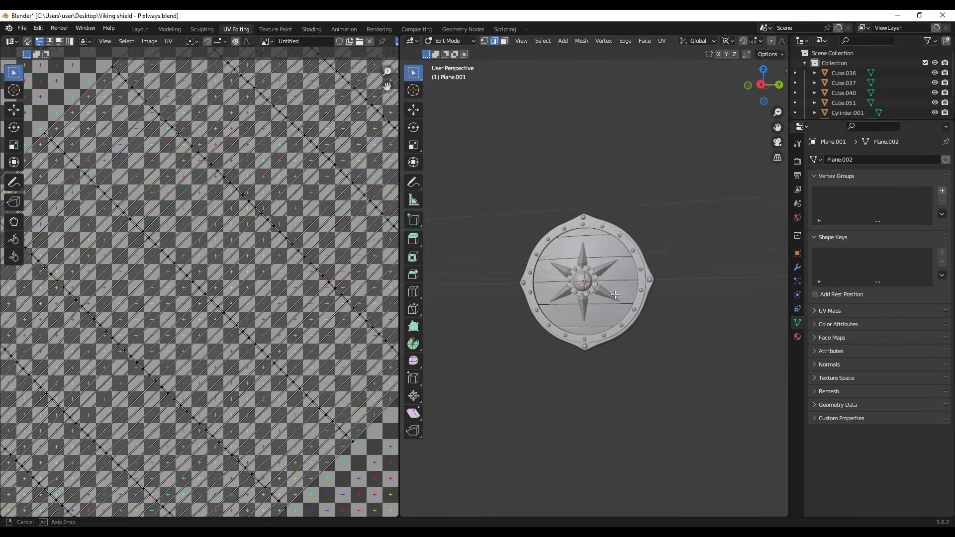
middle_drag(615, 295, 583, 254)
key(Tab)
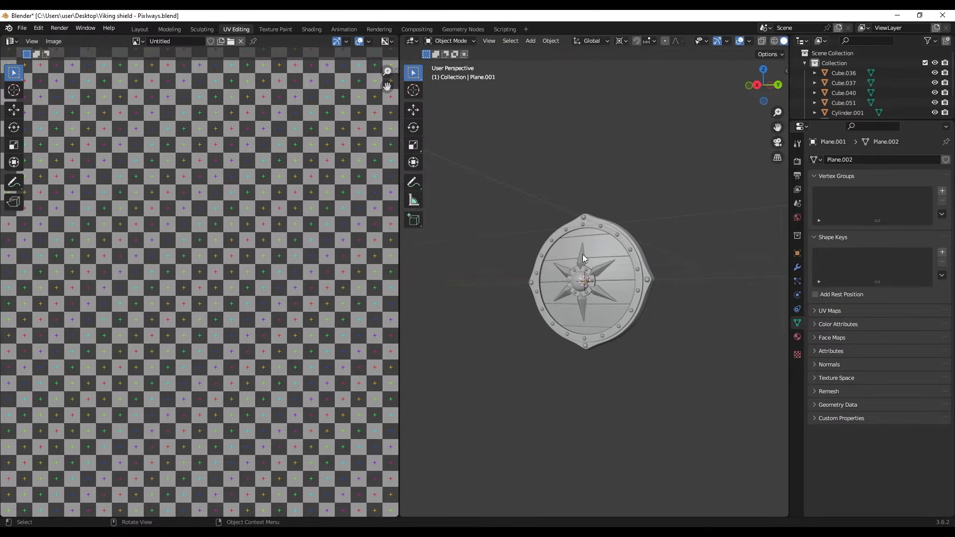
key(a)
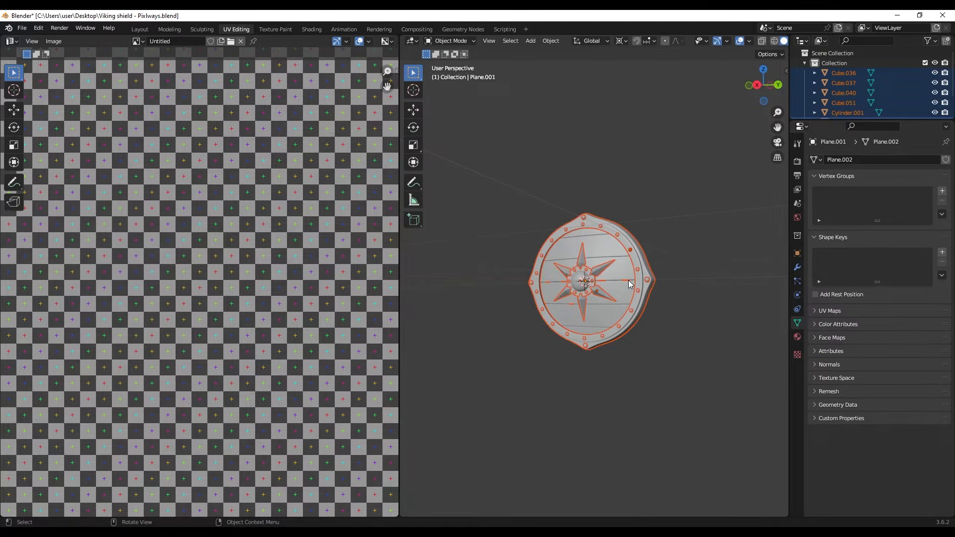
key(Tab)
key(a)
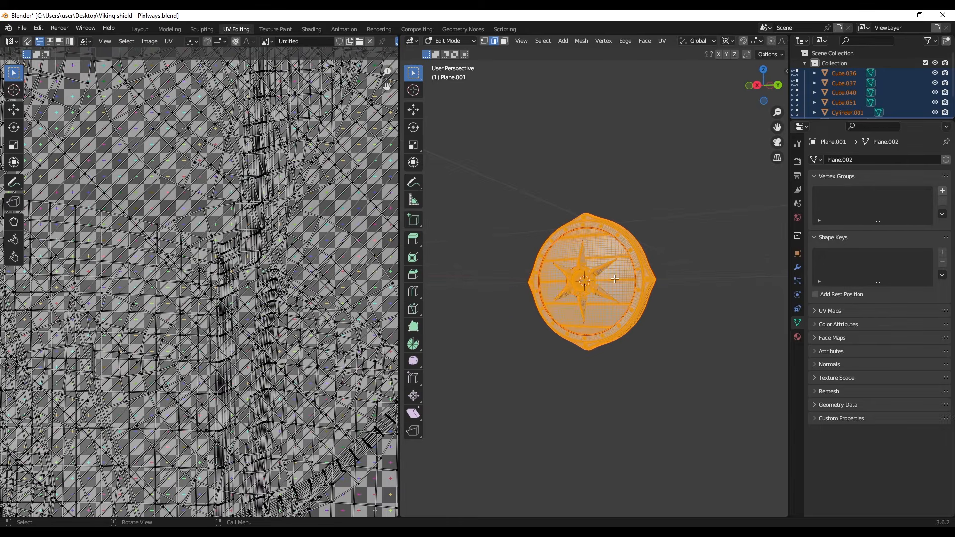
Widen the UV editor to fit the whole UV layout and show the Texel Density settings in it.
scroll(225, 276, down, 8)
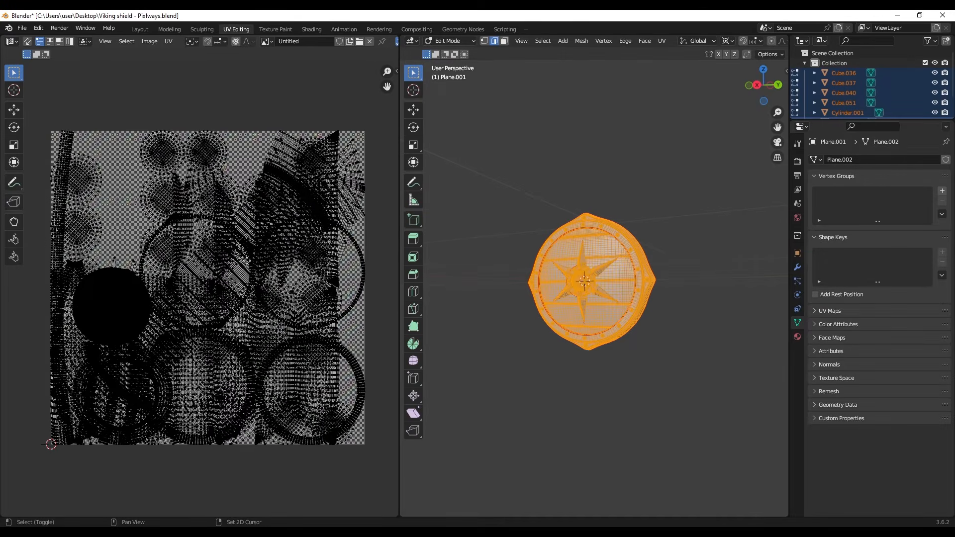
drag(401, 264, 518, 263)
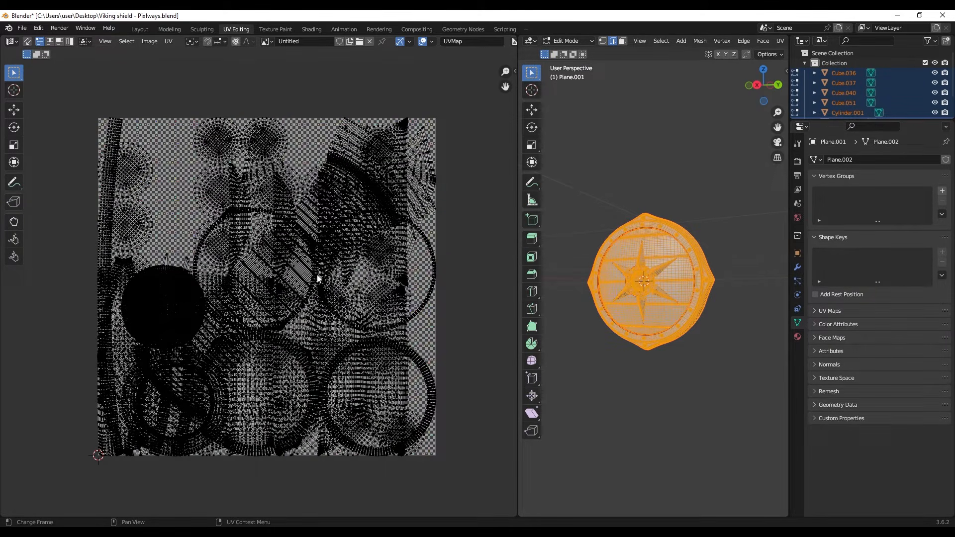
key(n)
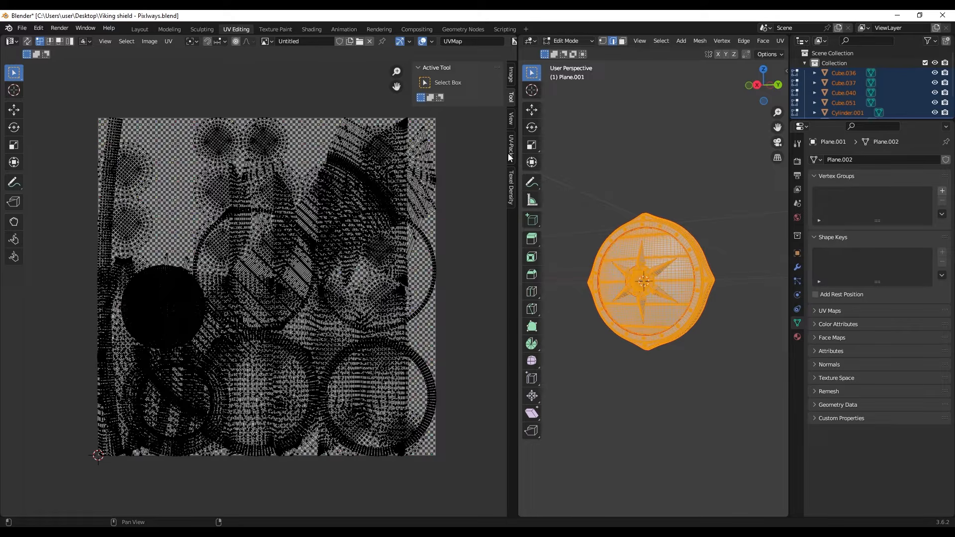
click(512, 181)
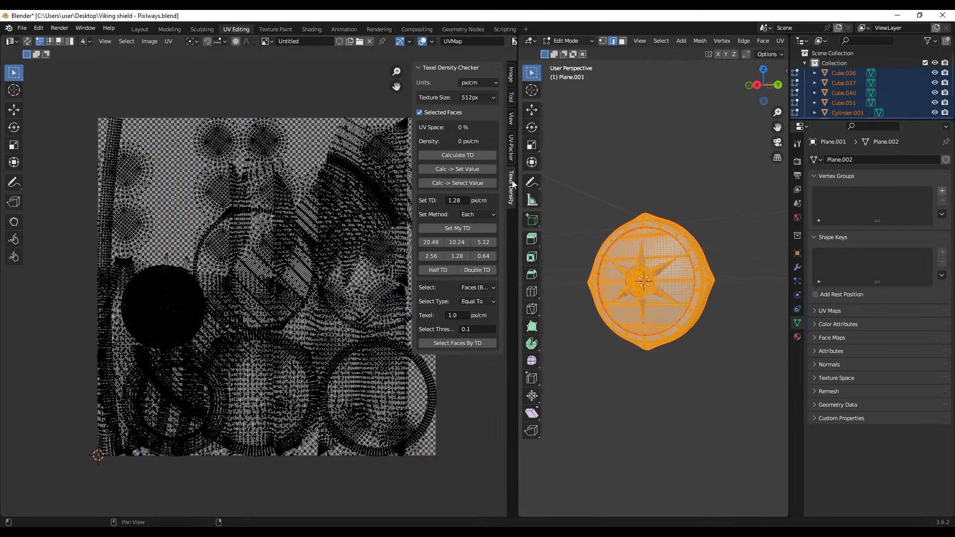
Select all the UV islands and apply a texel density of 1.28 px/cm to them.
middle_drag(339, 203, 286, 197)
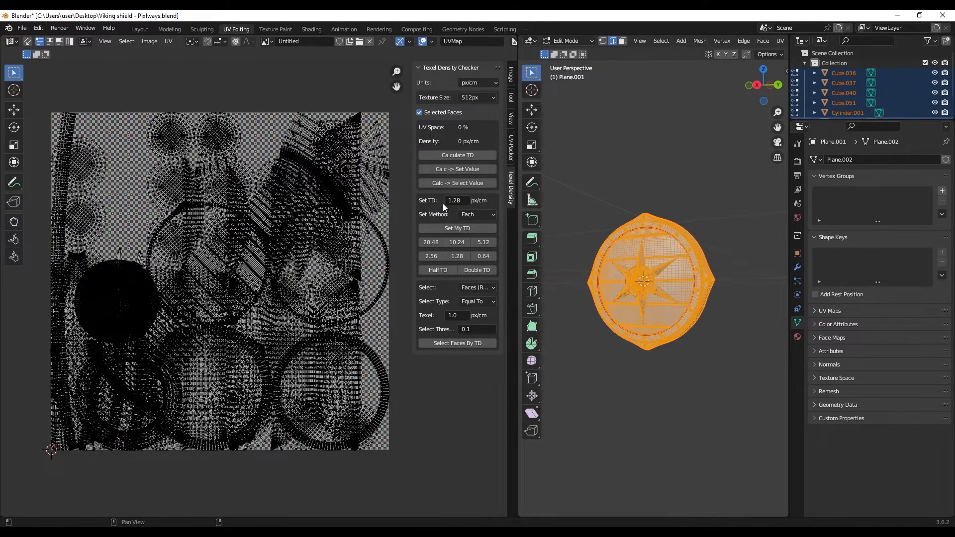
key(a)
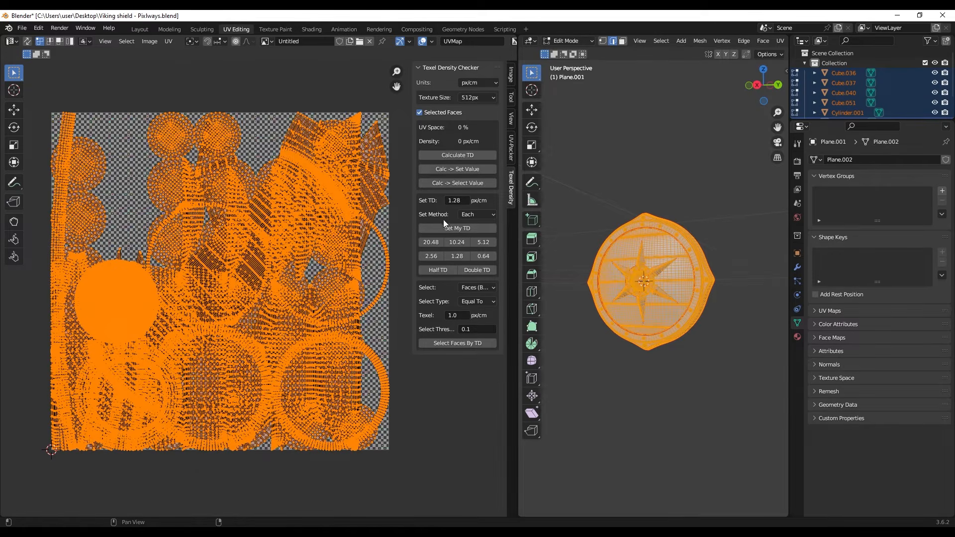
click(476, 227)
Show the shield in Material Preview to check the checker scale, and reselect all its geometry.
key(z)
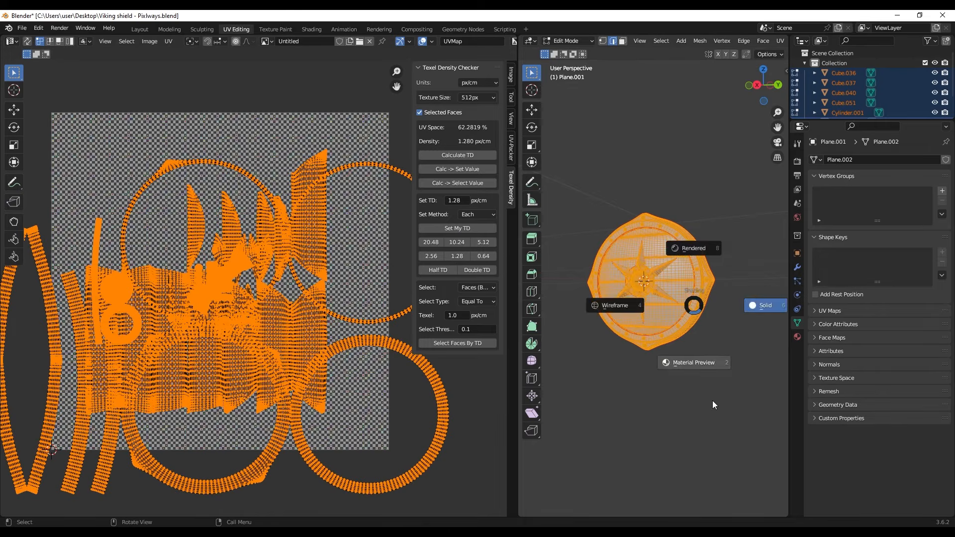
click(712, 401)
scroll(688, 292, up, 4)
click(693, 433)
middle_drag(690, 305, 671, 322)
scroll(695, 298, up, 3)
key(a)
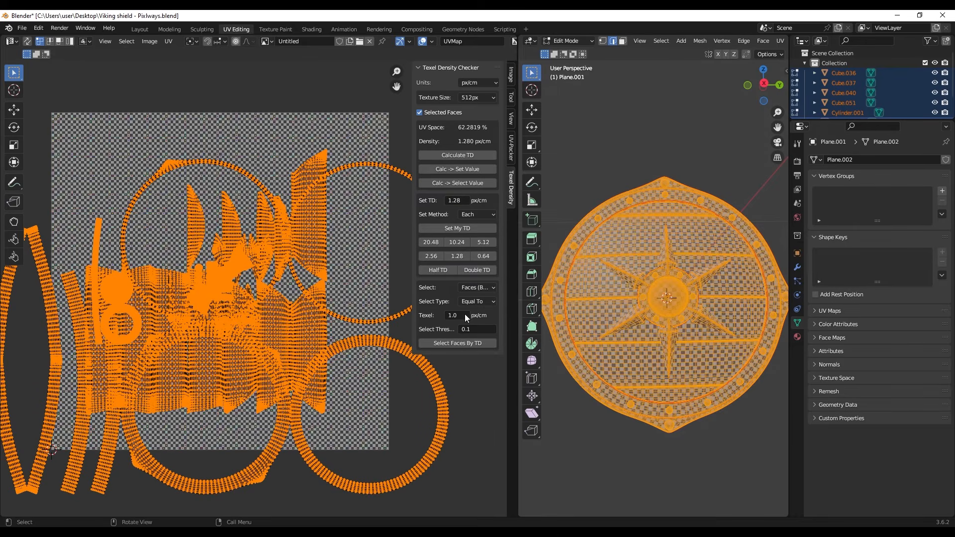
Turn off Rescale UV-Charts in UV-Packer and pack the UV islands of all parts.
click(512, 148)
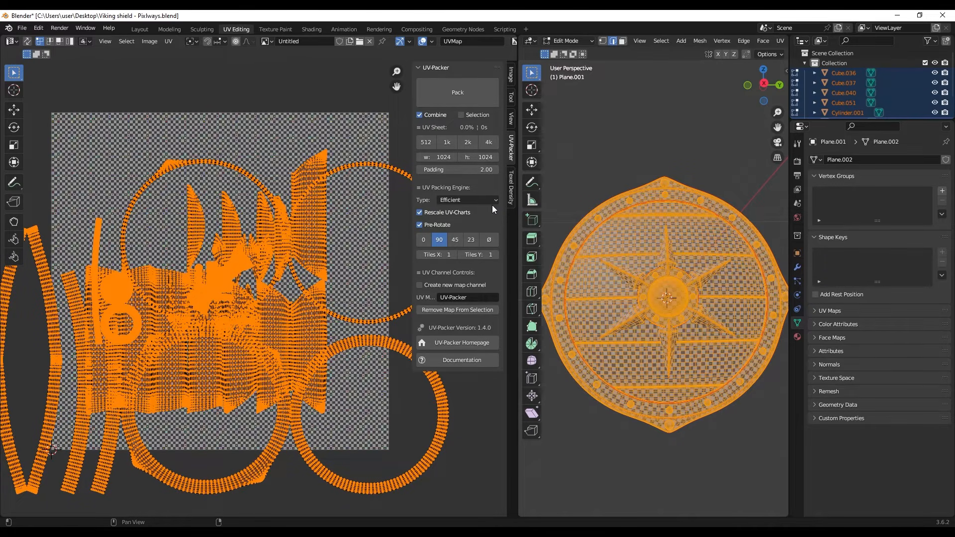
click(421, 213)
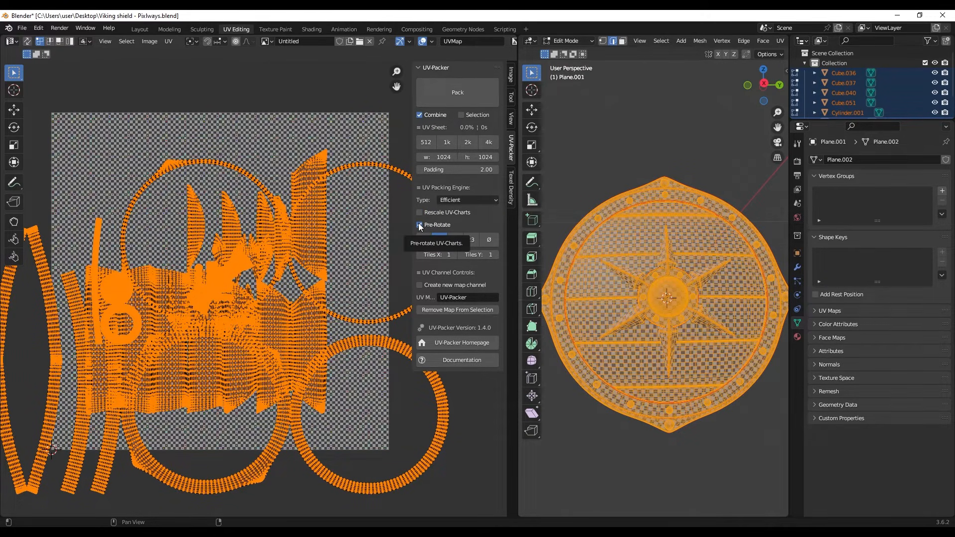
click(437, 98)
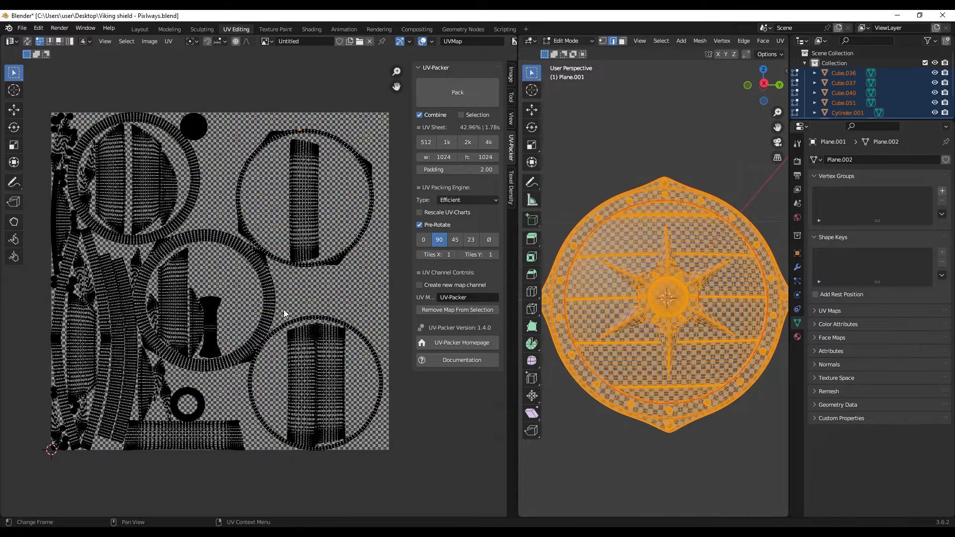
Clear the selection and select every wooden plank by linked geometry to isolate their UV islands.
click(623, 149)
middle_drag(625, 215, 621, 232)
click(621, 233)
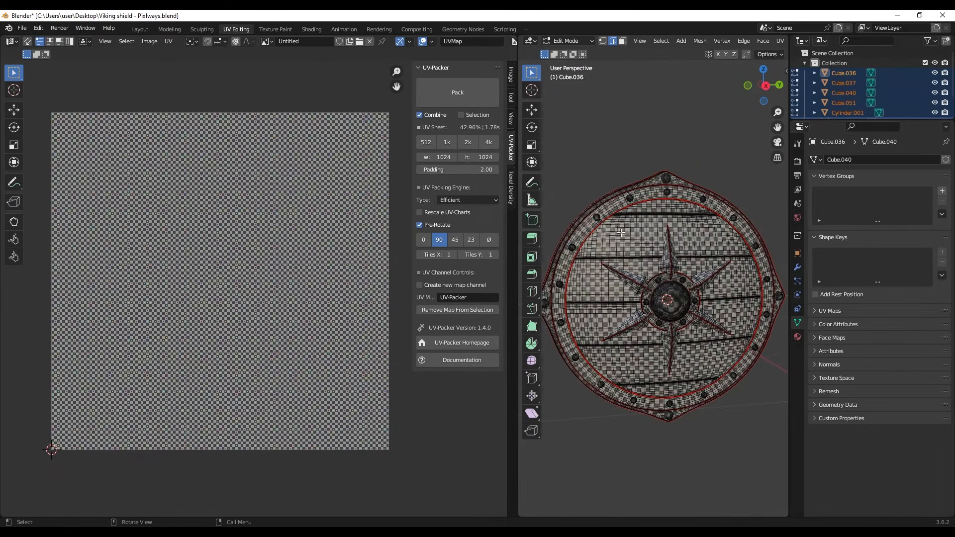
key(l)
key(l)
key(l)
key(l)
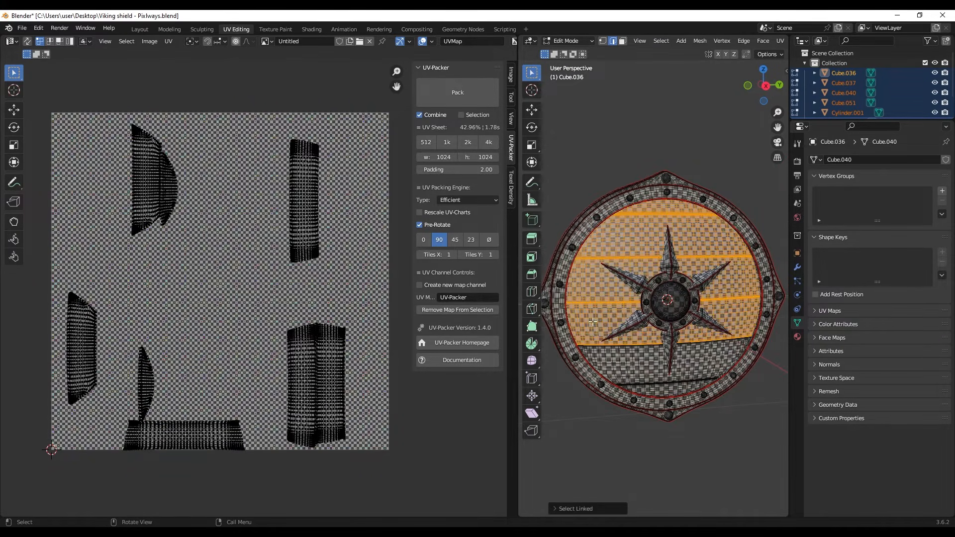
key(l)
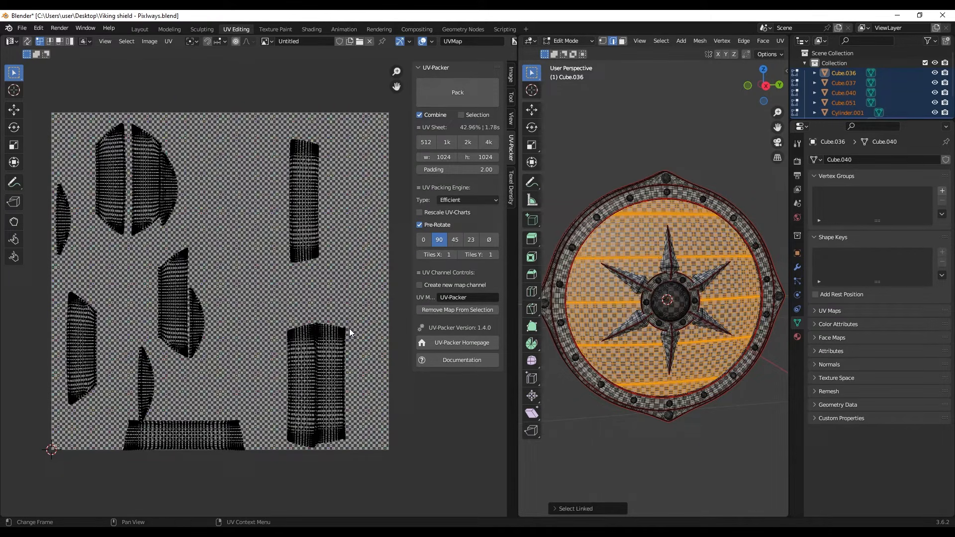
Rotate the one horizontal plank UV island 90 degrees to align with the others, and reselect all the shield's geometry.
key(l)
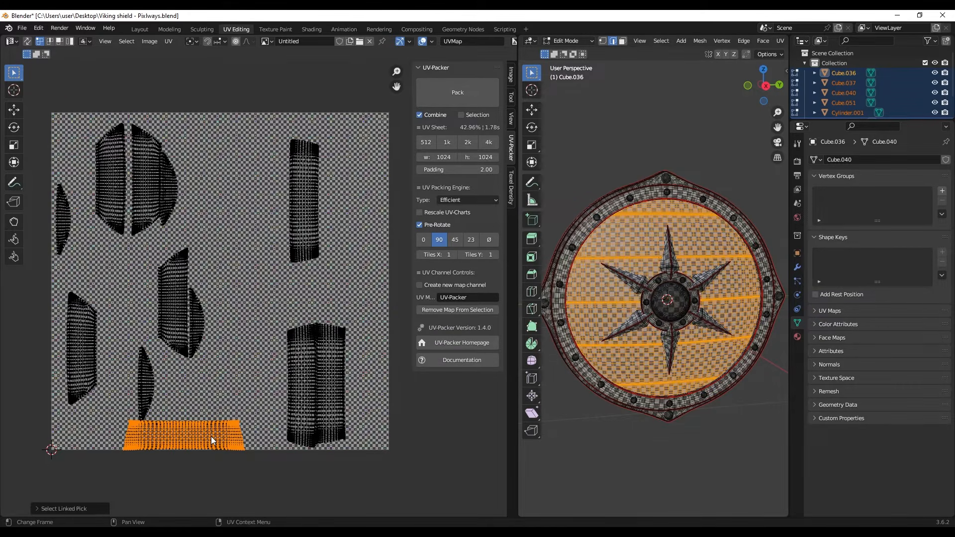
text(r9)
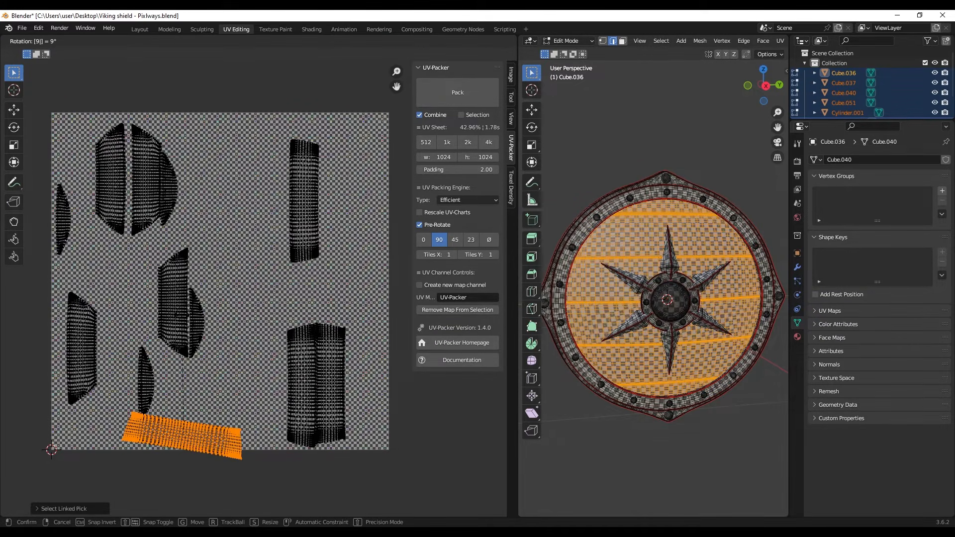
text(0)
key(Return)
click(239, 315)
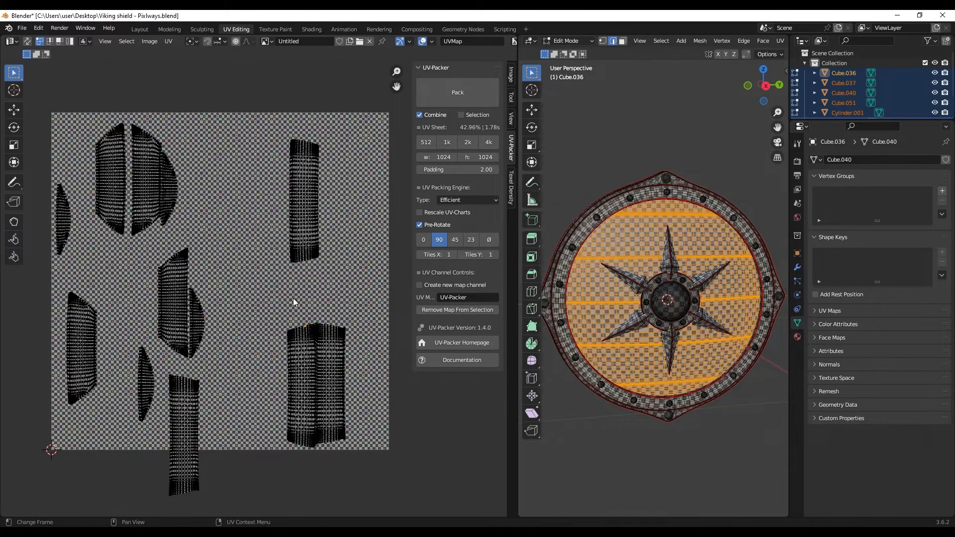
key(a)
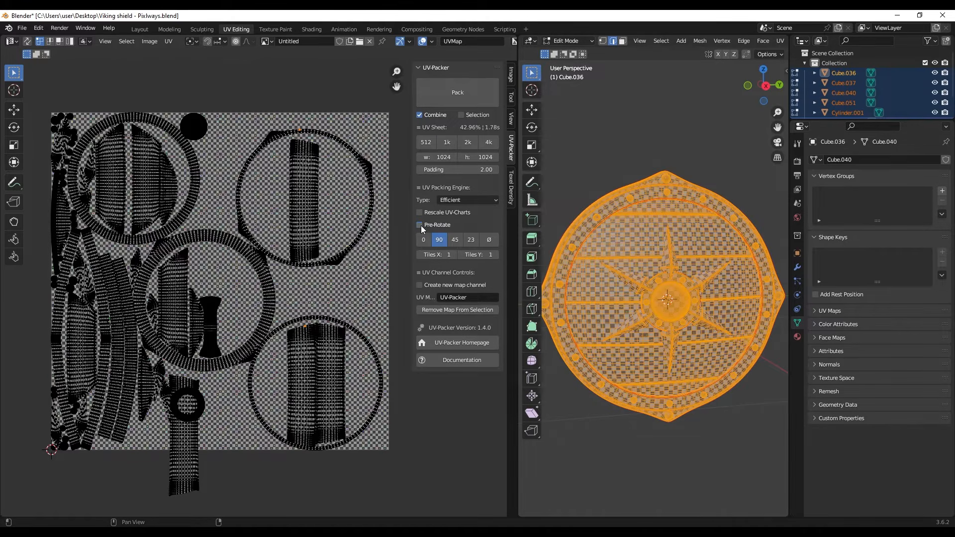
Set the UV-Packer rotation to 0, repack the UV islands of all parts, and widen the 3D viewport beside the UV editor.
click(422, 240)
click(450, 100)
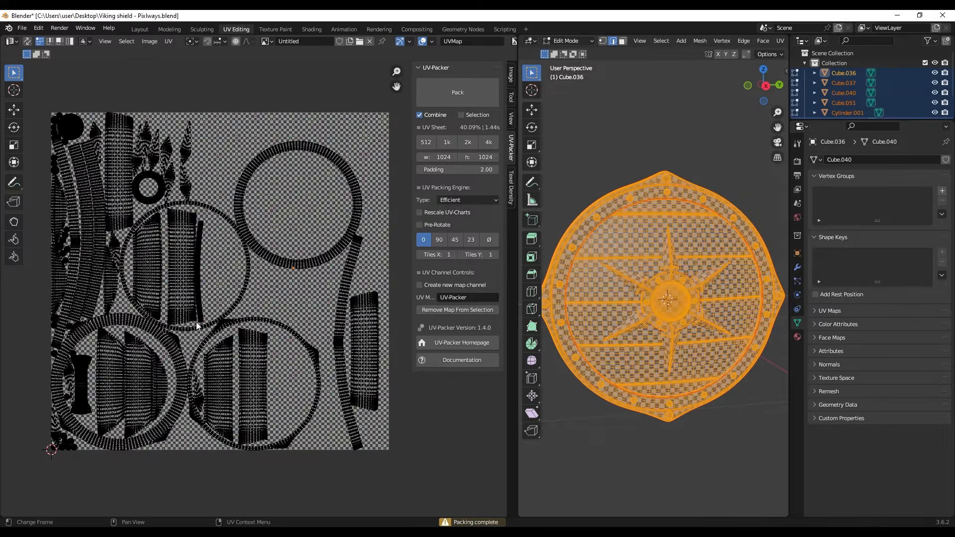
scroll(249, 263, down, 1)
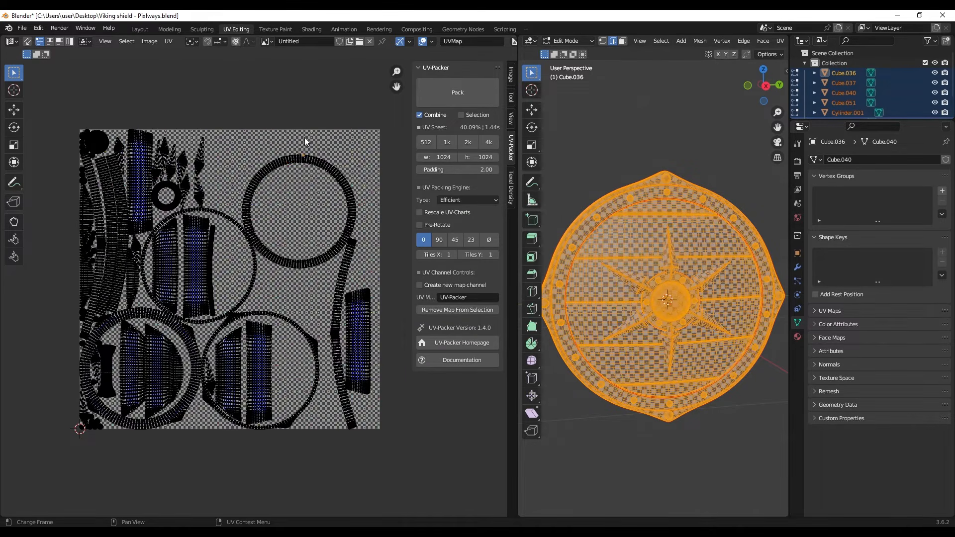
drag(517, 211, 391, 211)
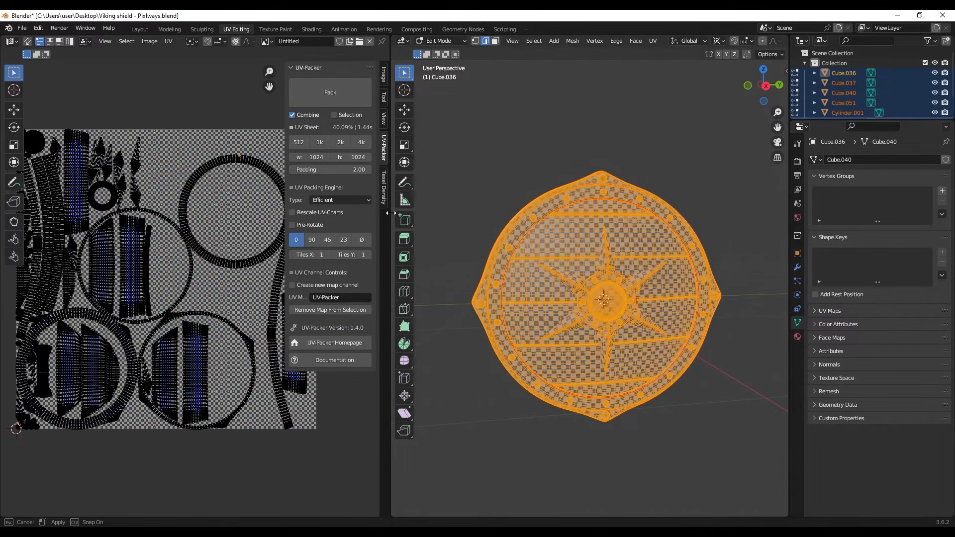
In the Layout workspace with solid shading, replace the wooden planks' checker material with a new material named Wood.
click(136, 29)
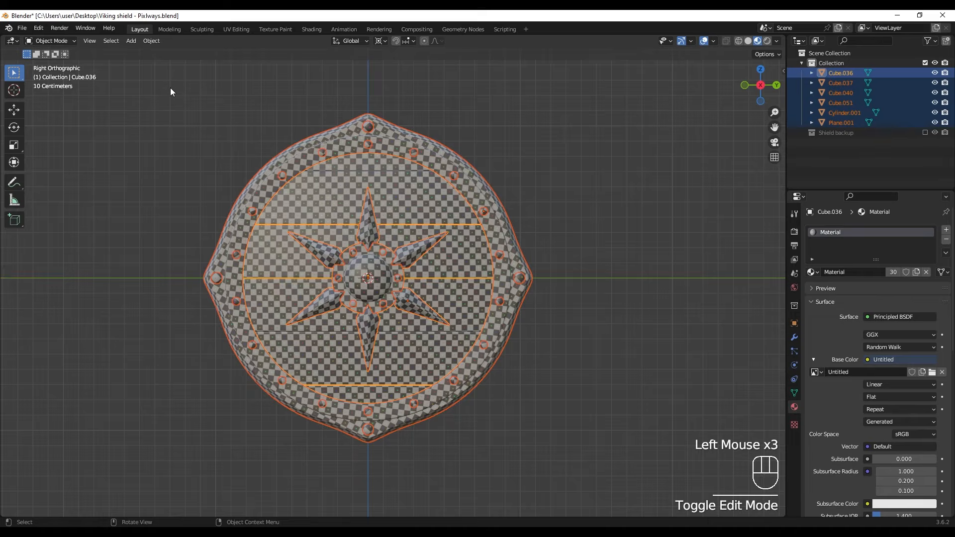
click(466, 141)
key(z)
shift+middle_drag(523, 225, 509, 217)
middle_drag(508, 217, 454, 241)
click(525, 216)
click(452, 242)
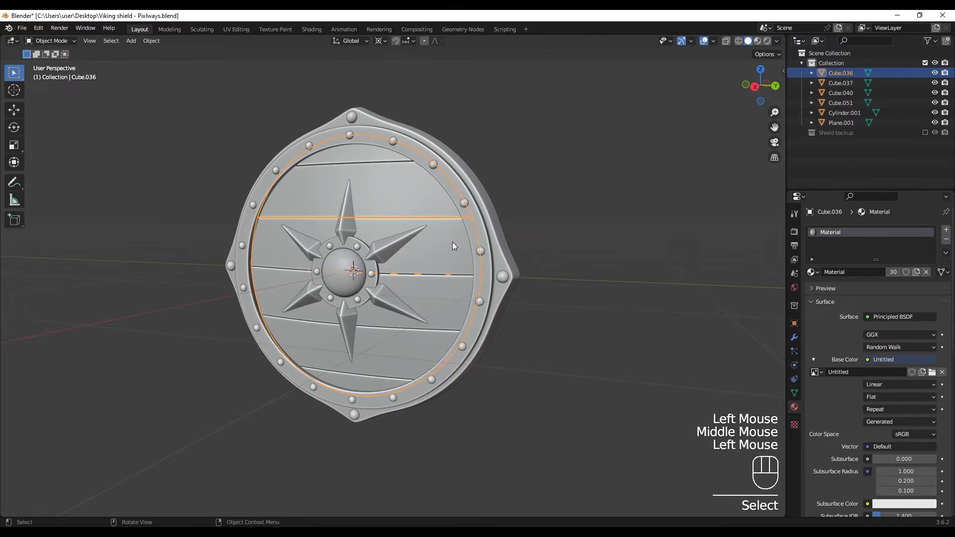
click(947, 240)
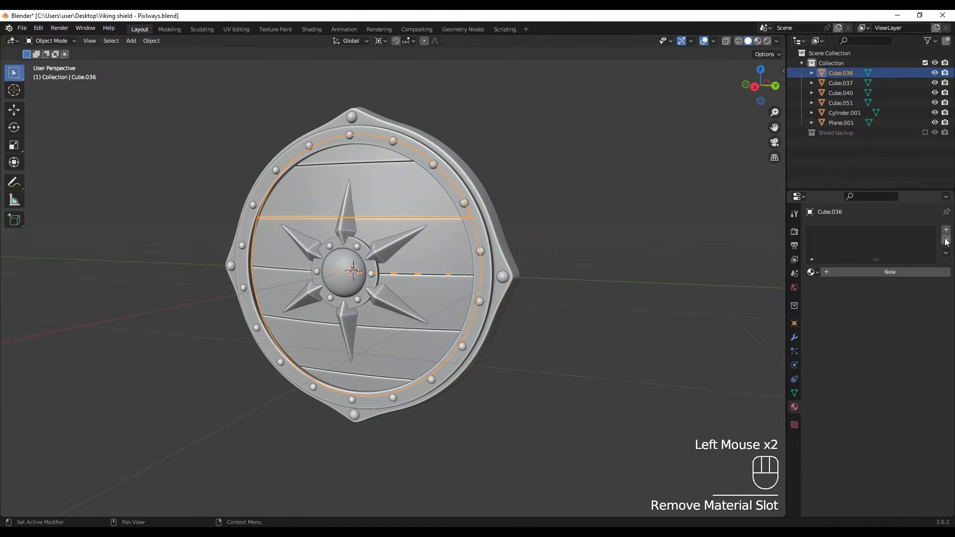
click(899, 270)
click(868, 272)
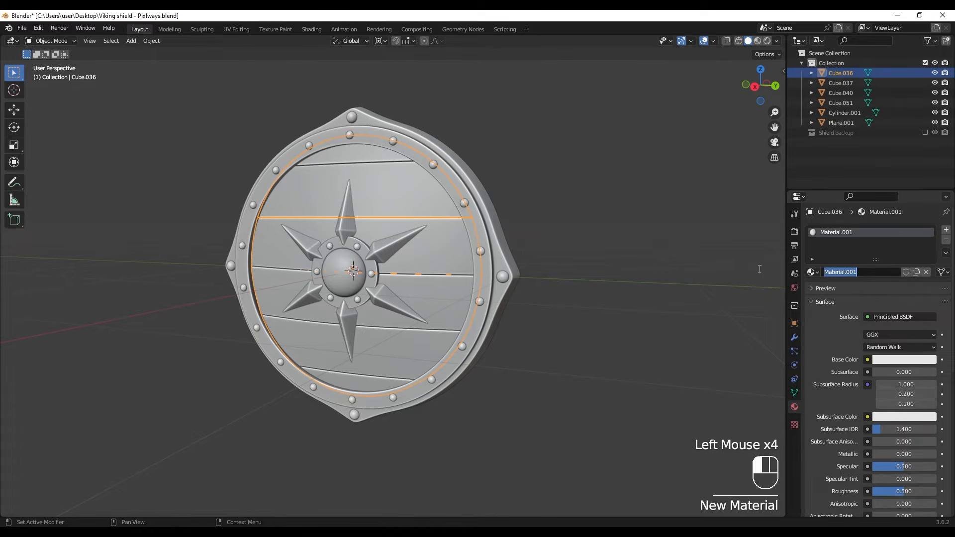
text(Wood)
Set the Wood material's Base Color to a saturated blue and show the shield in Material Preview.
click(895, 356)
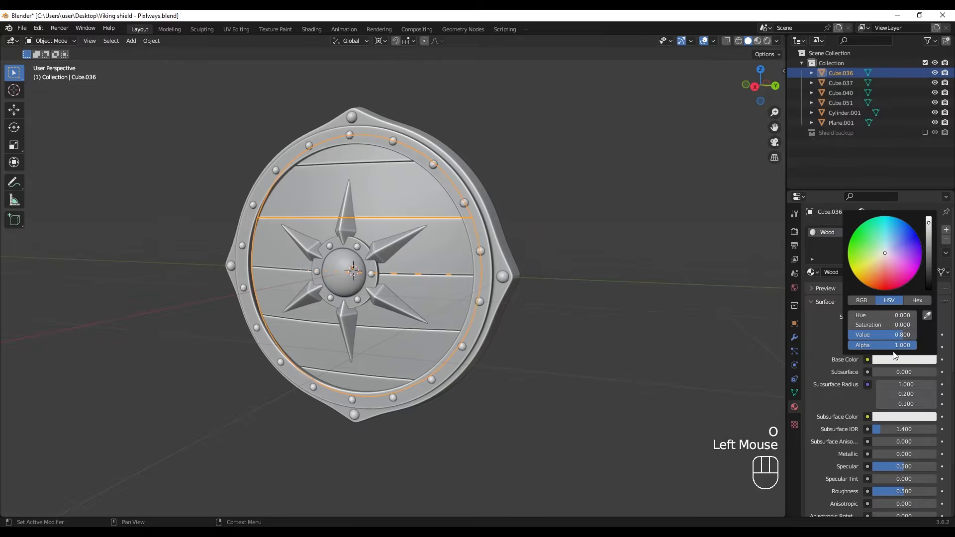
drag(889, 252, 915, 236)
key(z)
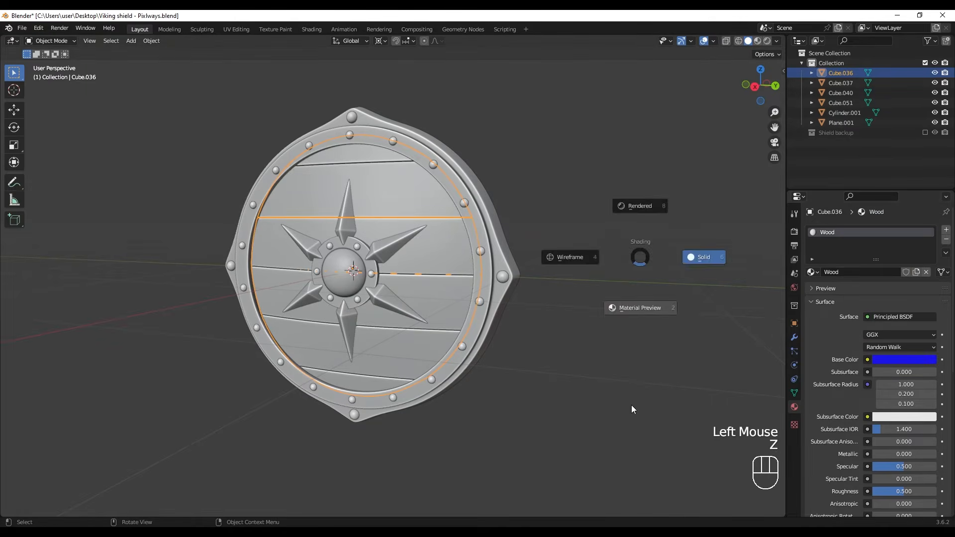
click(632, 407)
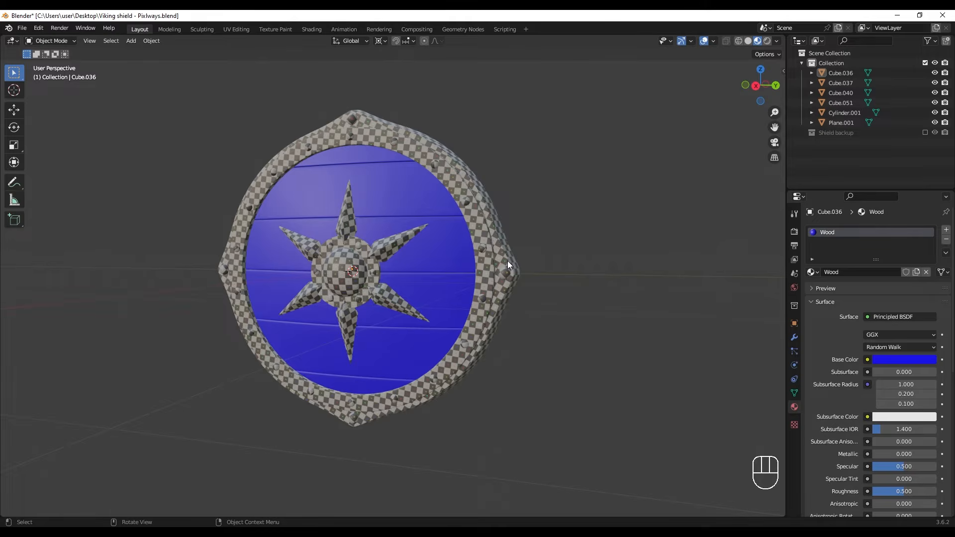
Replace the central boss's checker material with a new one named Metal, and give it an orange-red Base Color with hue 0.009 and saturation 1.
click(840, 83)
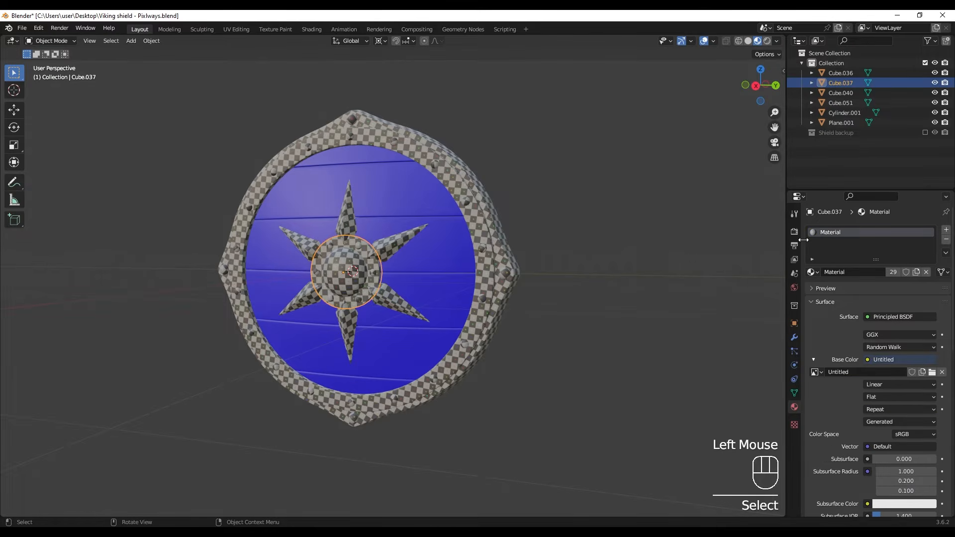
click(926, 272)
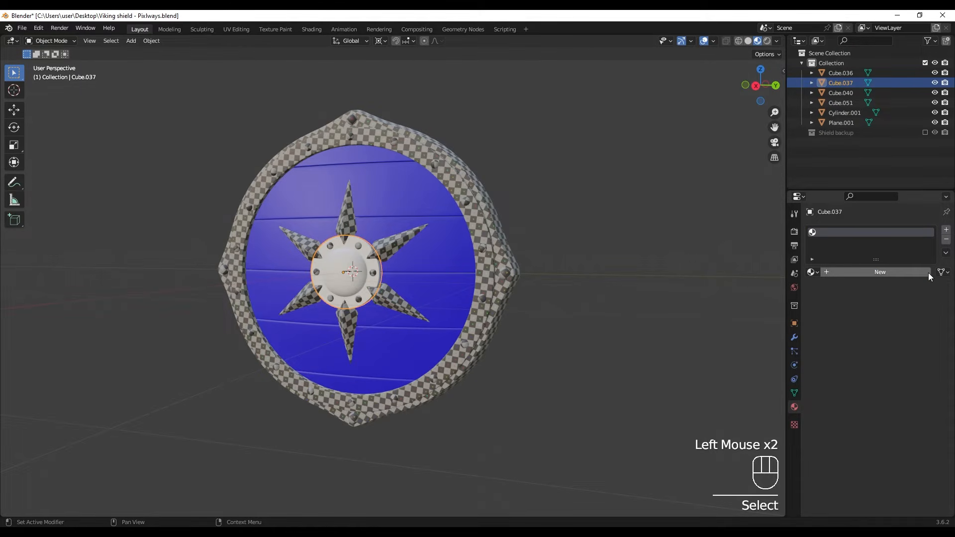
click(899, 273)
click(865, 273)
text(Metal)
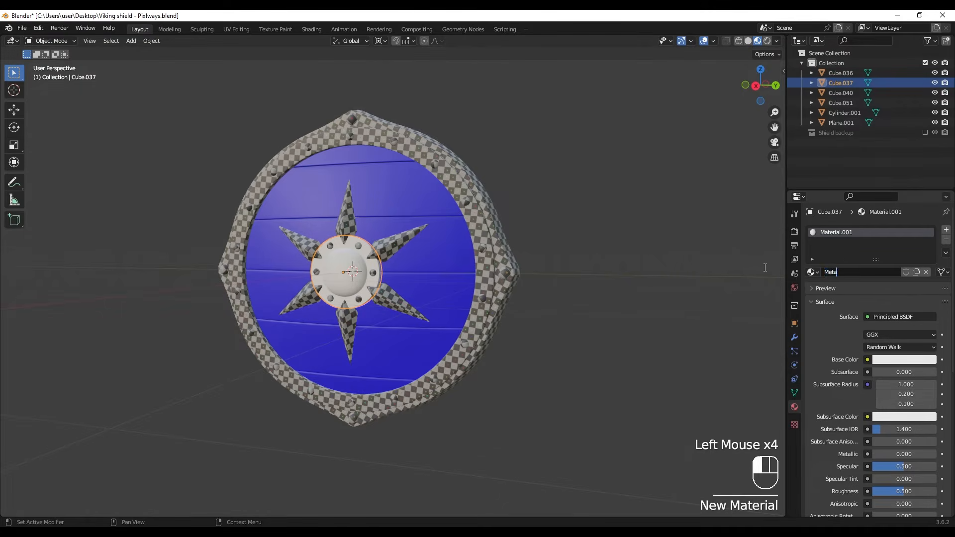
key(Return)
click(903, 359)
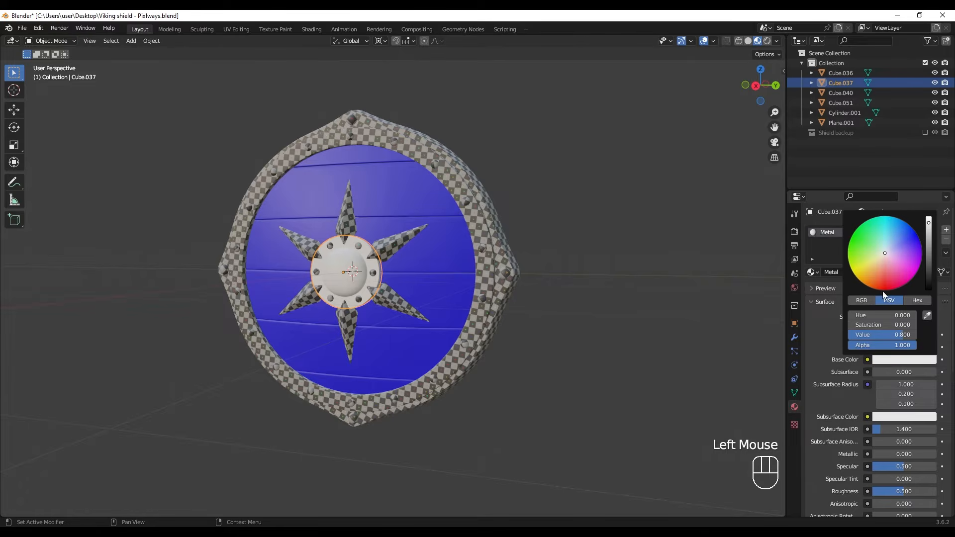
drag(882, 291, 876, 286)
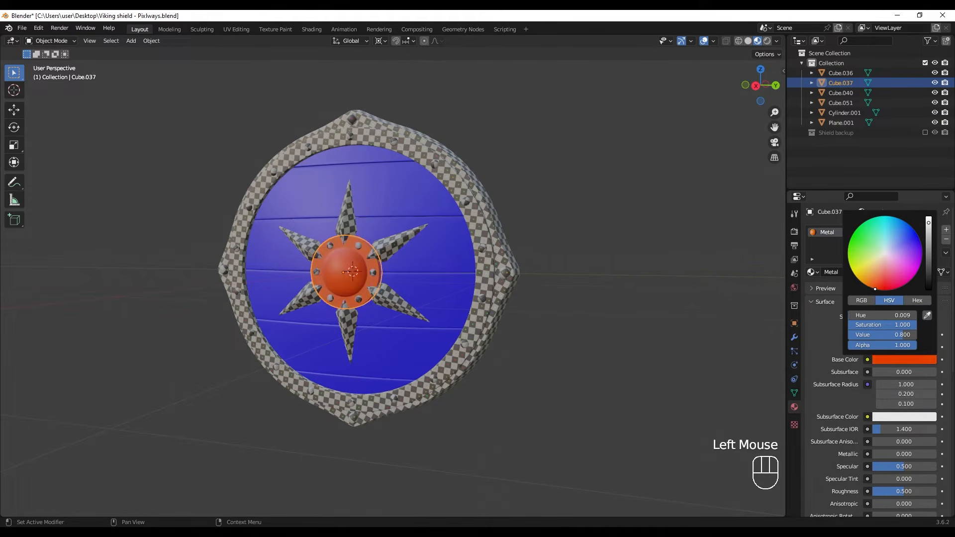
click(592, 312)
Select every part except the wooden planks, with the central boss active, and link its Metal material to the others.
key(a)
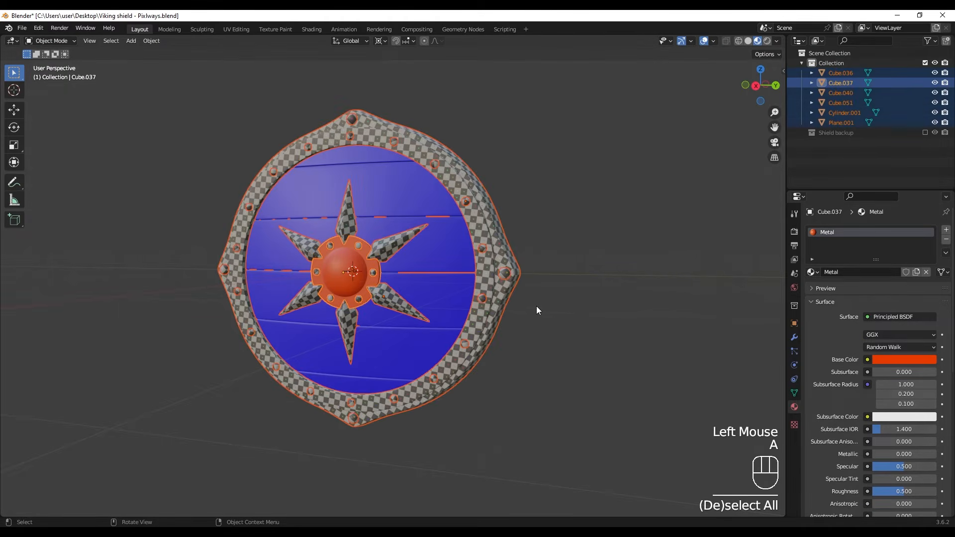
ctrl+drag(459, 260, 459, 281)
mouse_move(542, 297)
middle_down()
mouse_move(532, 278)
mouse_move(520, 308)
mouse_move(480, 290)
mouse_move(554, 292)
middle_up()
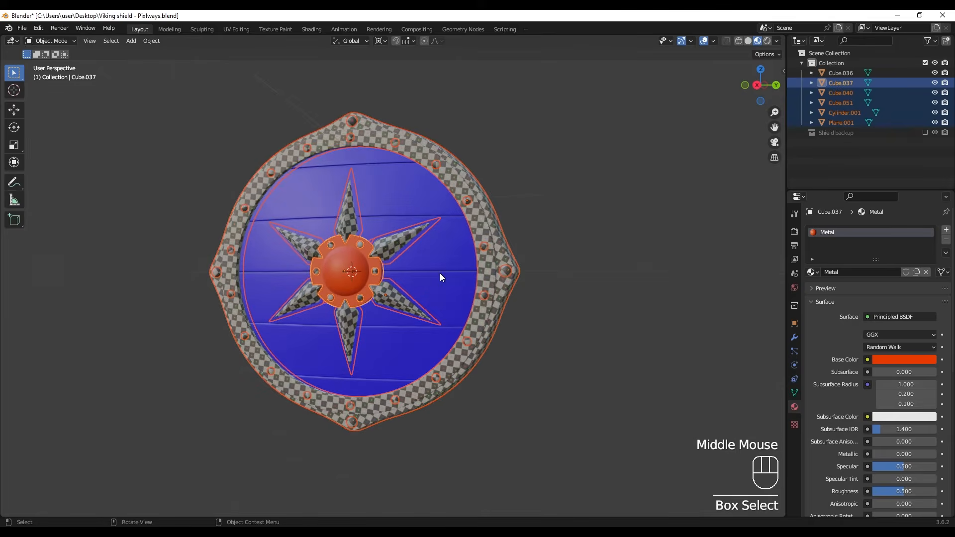
shift+click(360, 272)
shift+click(348, 264)
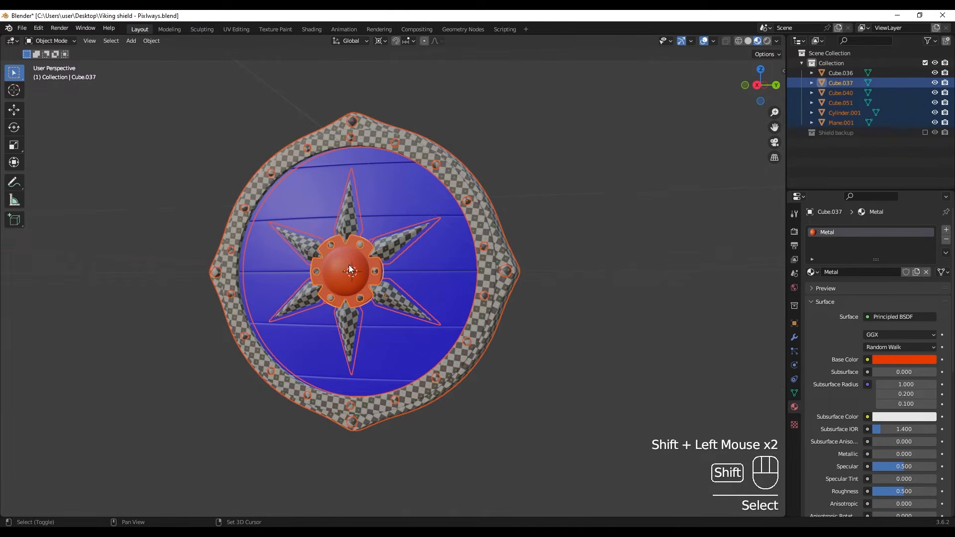
key(ctrl+l)
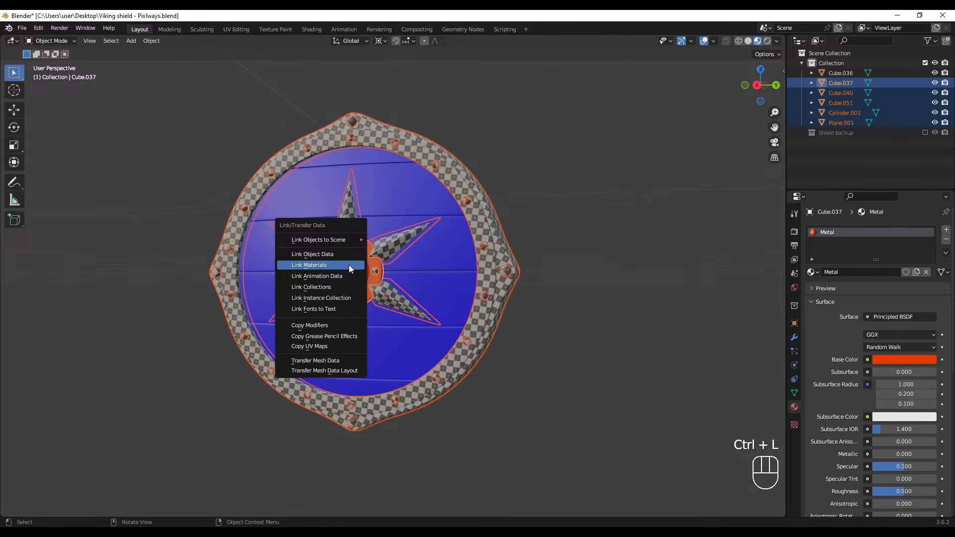
click(348, 264)
click(531, 246)
middle_drag(530, 246, 562, 242)
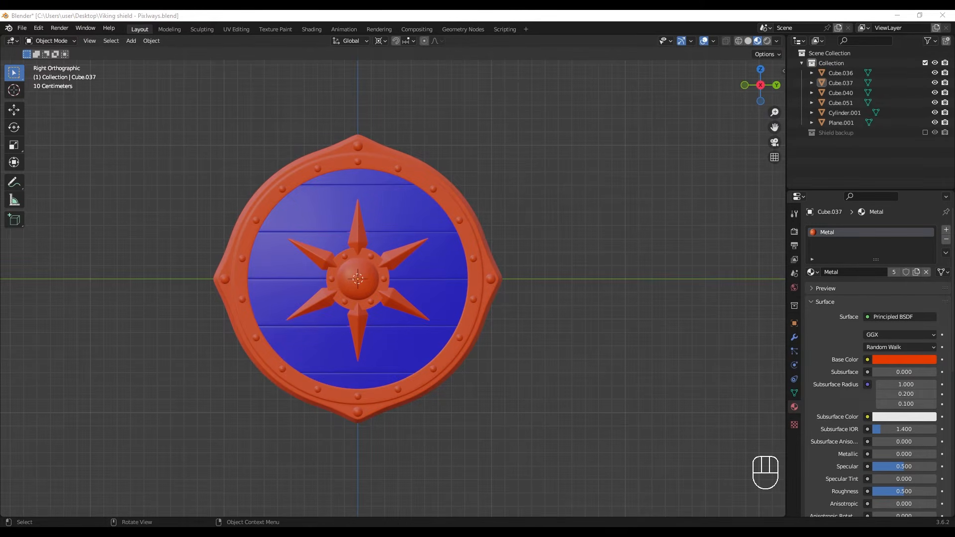
Separate the six rivets around the central boss from the rivet mesh into their own object, and return to solid shading.
scroll(446, 307, up, 2)
shift+middle_drag(446, 306, 533, 294)
click(514, 260)
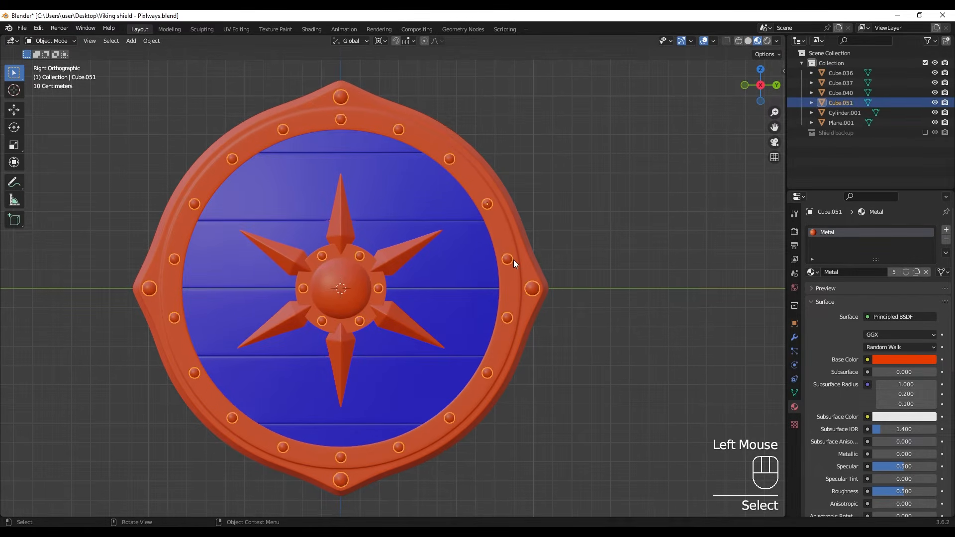
key(Tab)
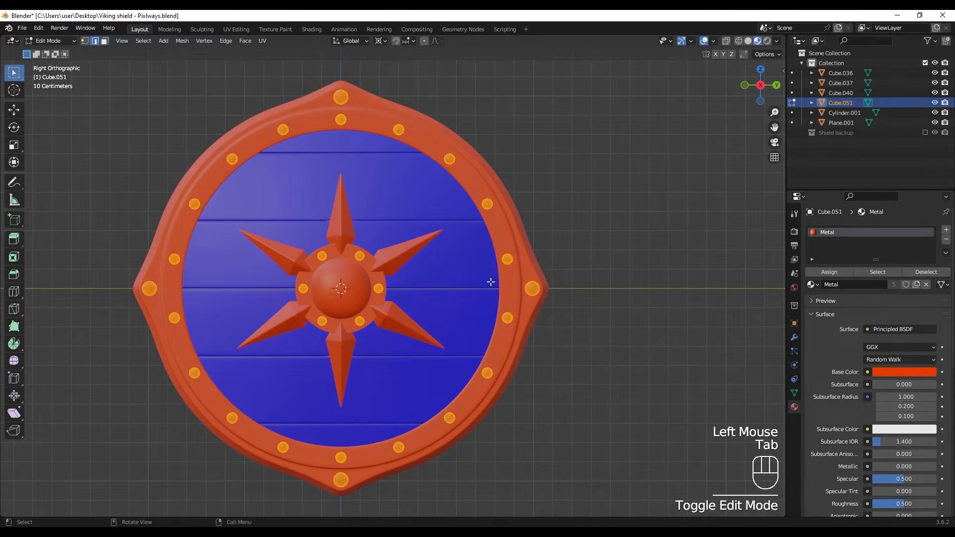
mouse_move(251, 228)
mouse_down()
mouse_move(315, 274)
mouse_move(393, 363)
mouse_up()
key(z)
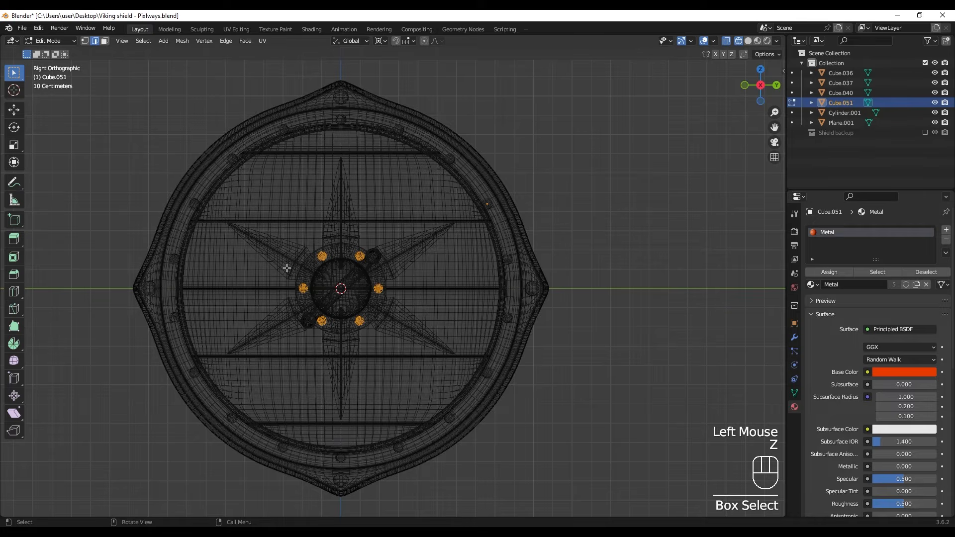
key(3)
drag(284, 226, 401, 366)
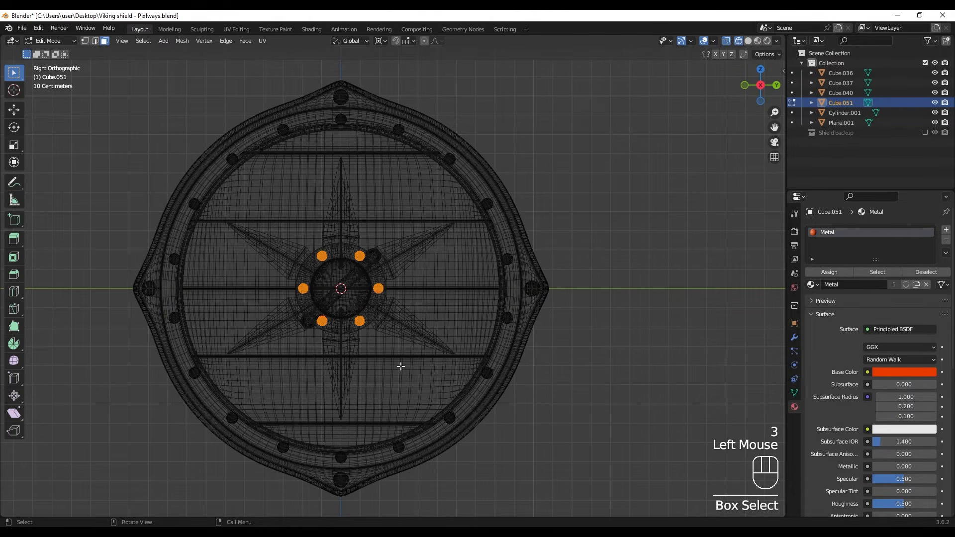
key(p)
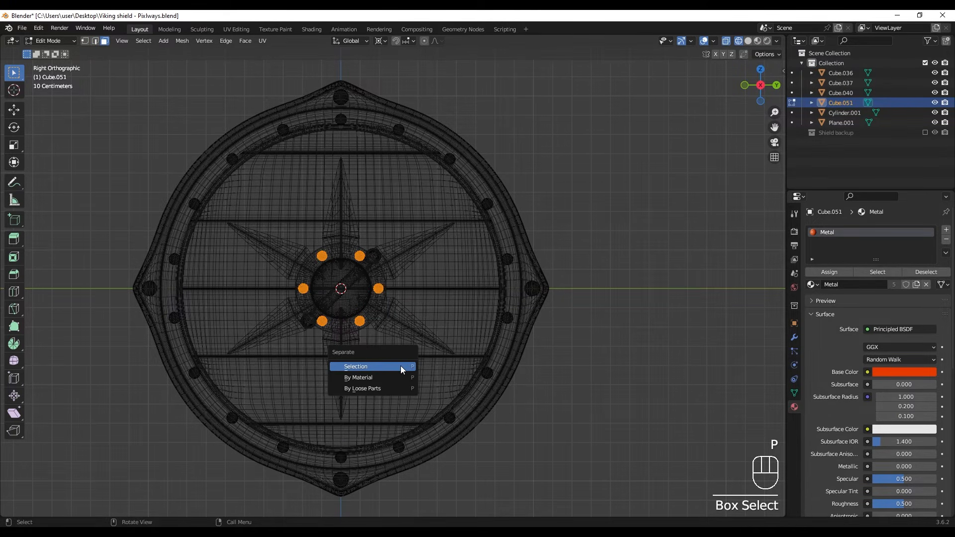
click(401, 365)
key(z)
middle_drag(556, 352, 588, 353)
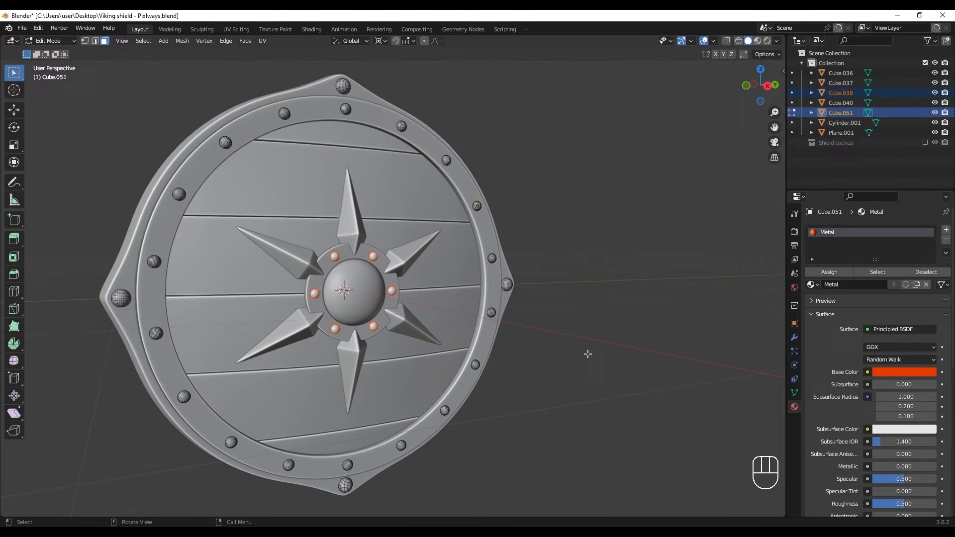
Select the rim rivets, the metal rim and the back handle, and move them about -0.025 m along the X axis.
key(Tab)
double_click(491, 255)
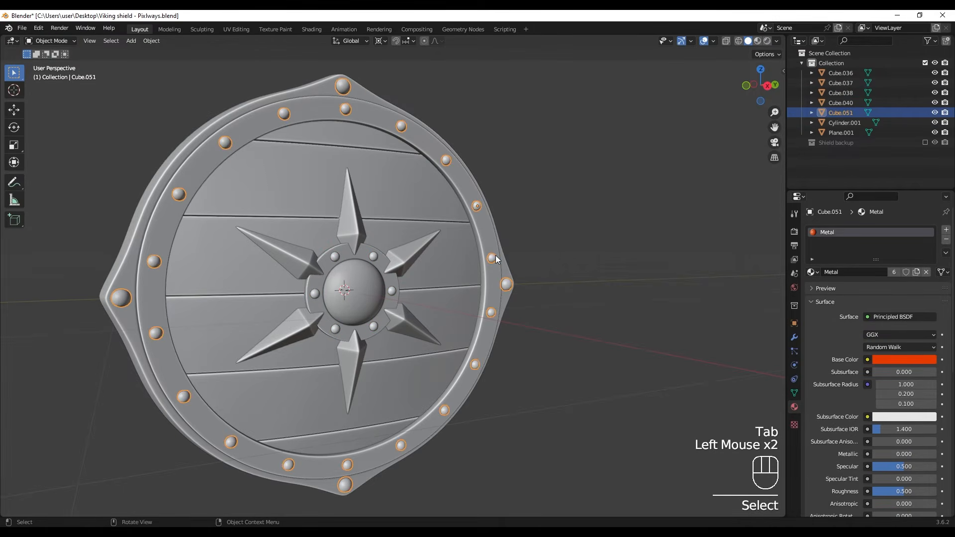
key(g)
right_click(491, 239)
shift+click(489, 235)
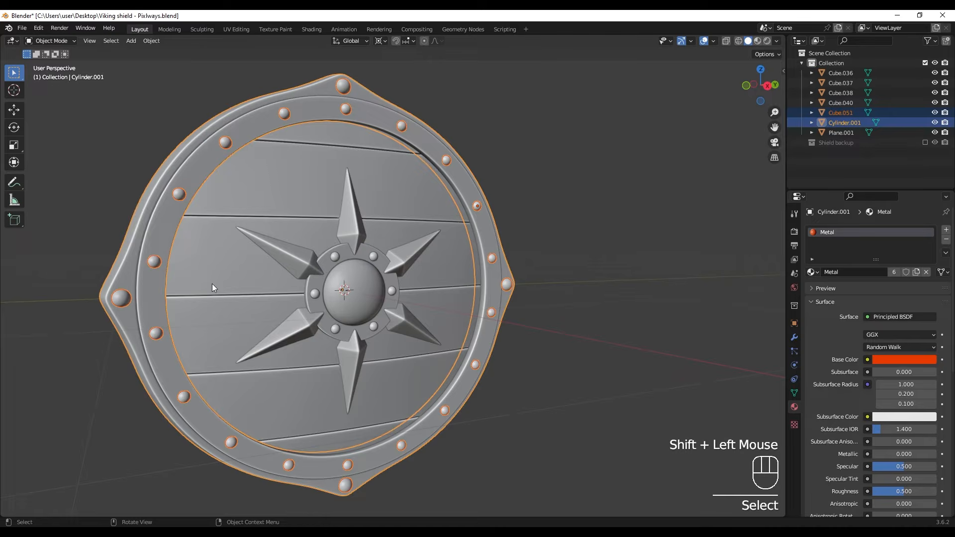
middle_drag(212, 284, 411, 281)
shift+click(436, 289)
middle_drag(499, 296, 588, 310)
key(g)
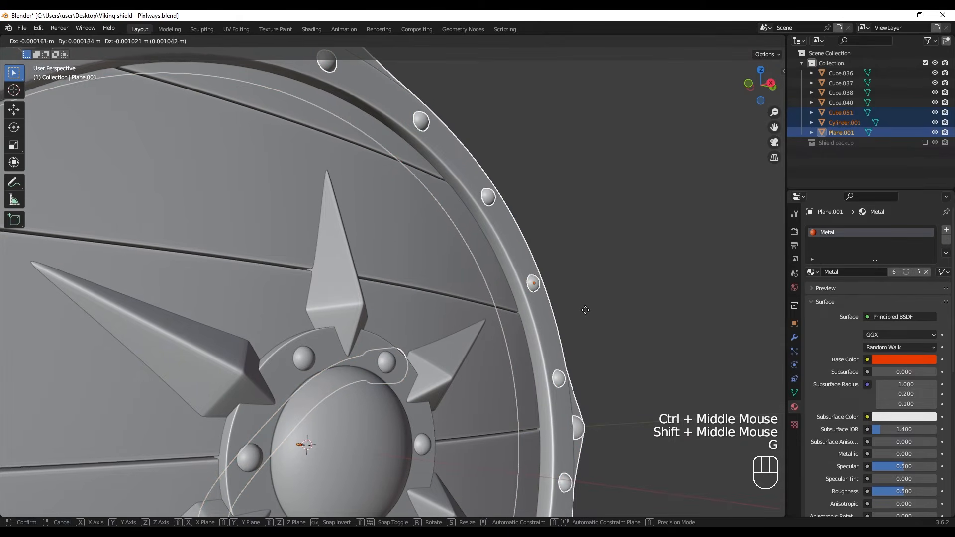
key(x)
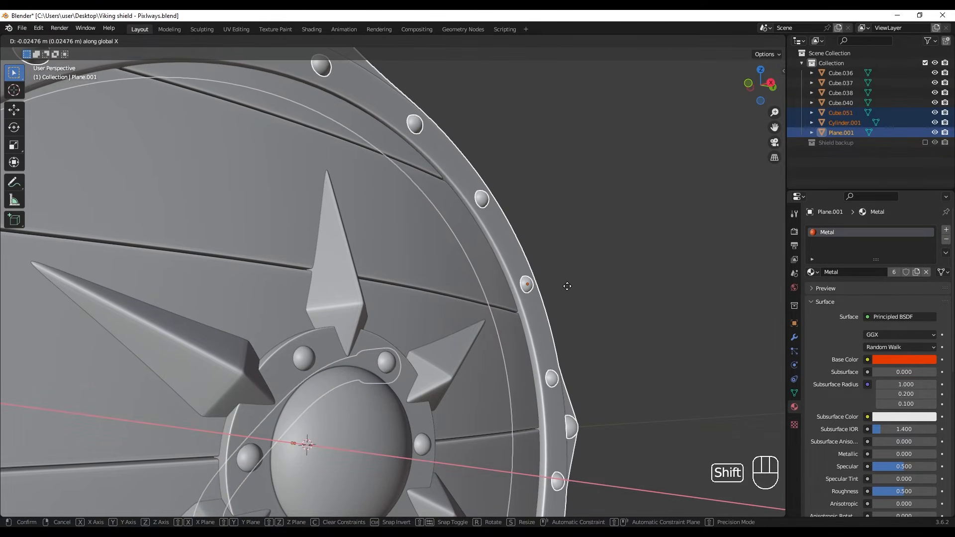
click(567, 283)
Join the six boss rivets and the rim rivets into one object, and show the shield in Material Preview from the right view.
scroll(539, 281, down, 2)
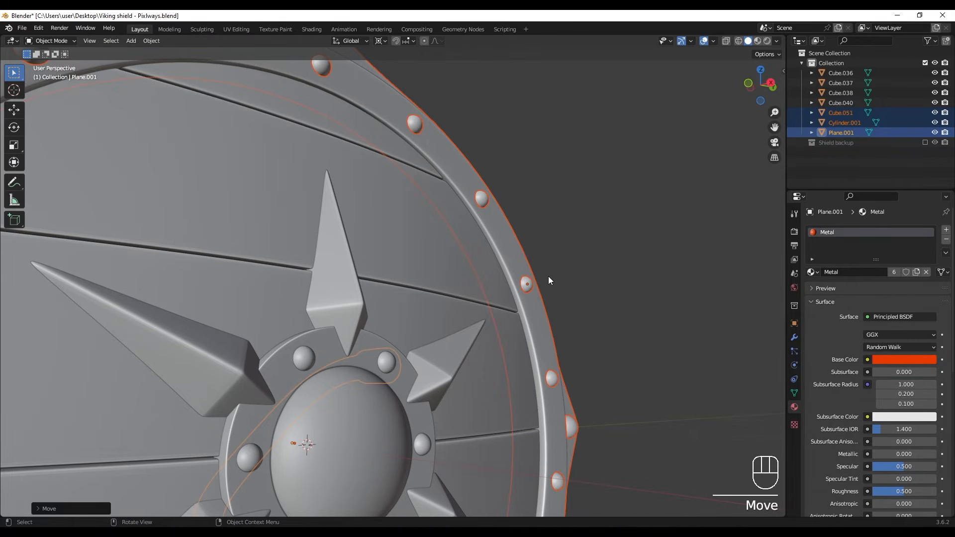
middle_drag(548, 277, 436, 335)
click(513, 292)
scroll(470, 314, up, 1)
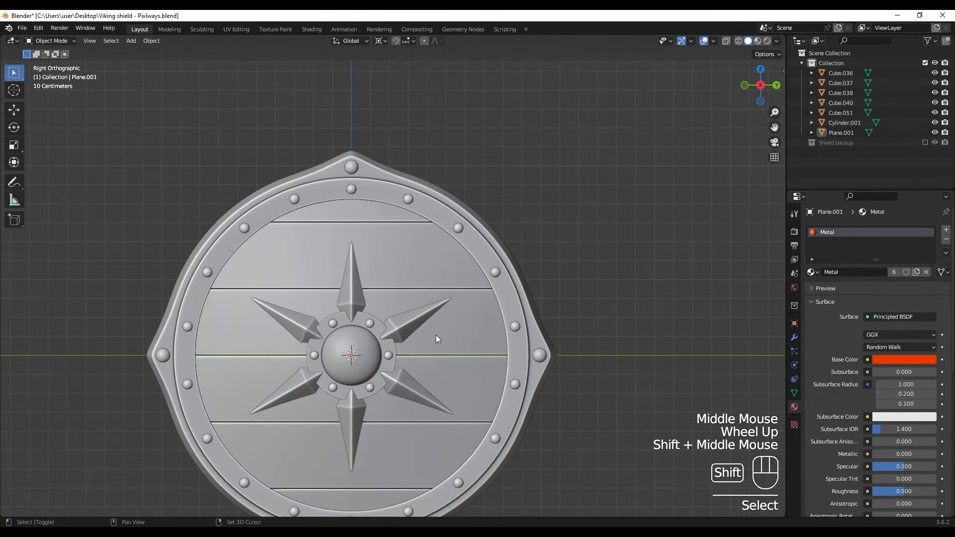
click(461, 228)
shift+click(461, 228)
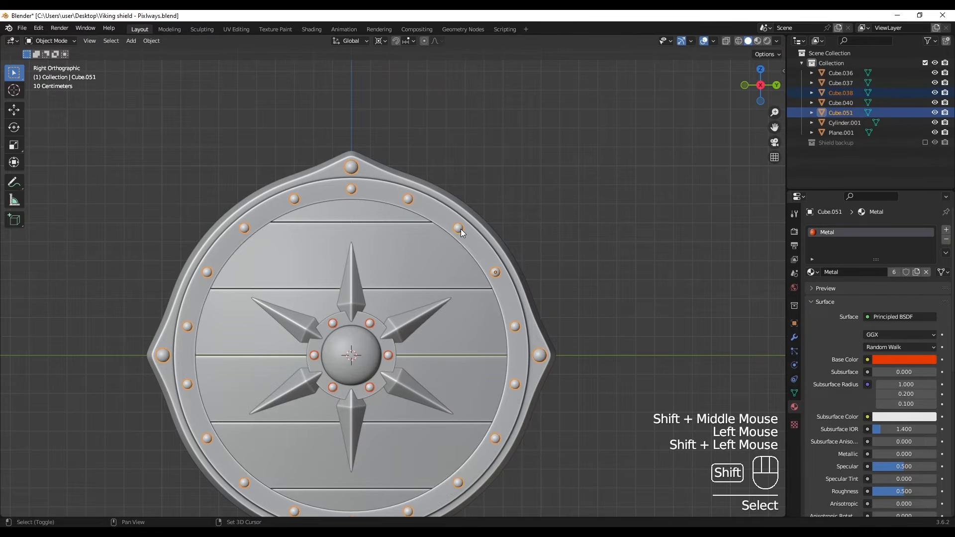
key(ctrl+j)
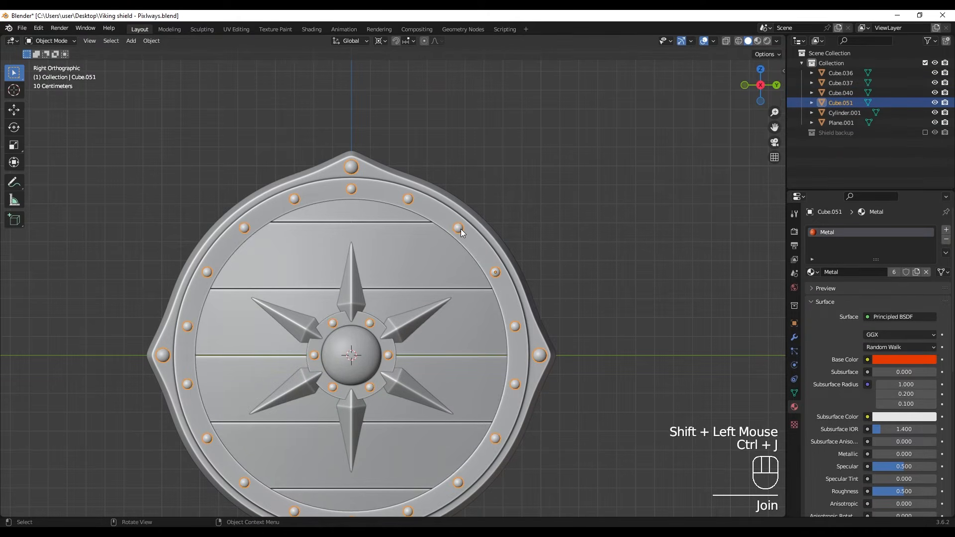
click(493, 219)
scroll(498, 249, down, 1)
shift+middle_drag(497, 259, 532, 296)
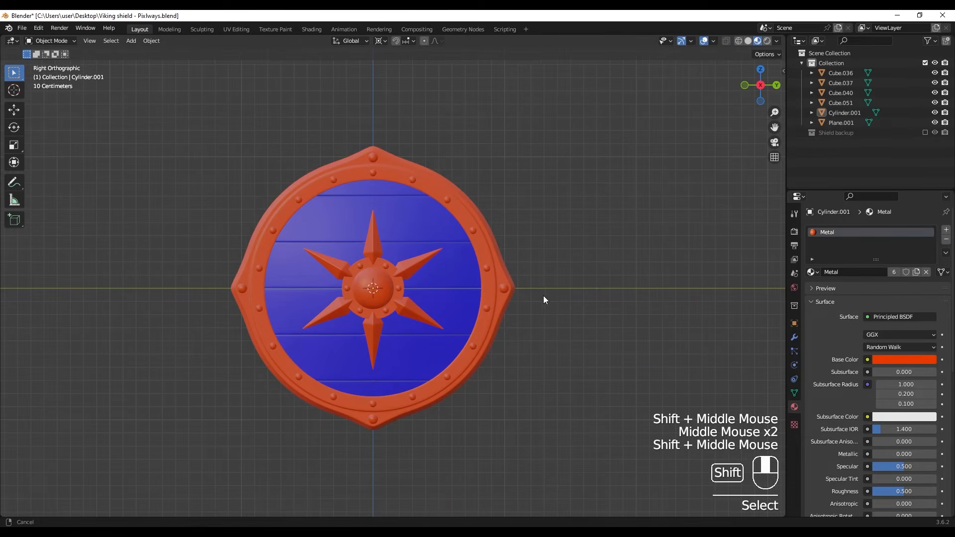
Select all shield parts and export only the selected objects as the FBX file Viking shield - Pixlways.fbx in the Viking Shield folder.
double_click(592, 409)
key(a)
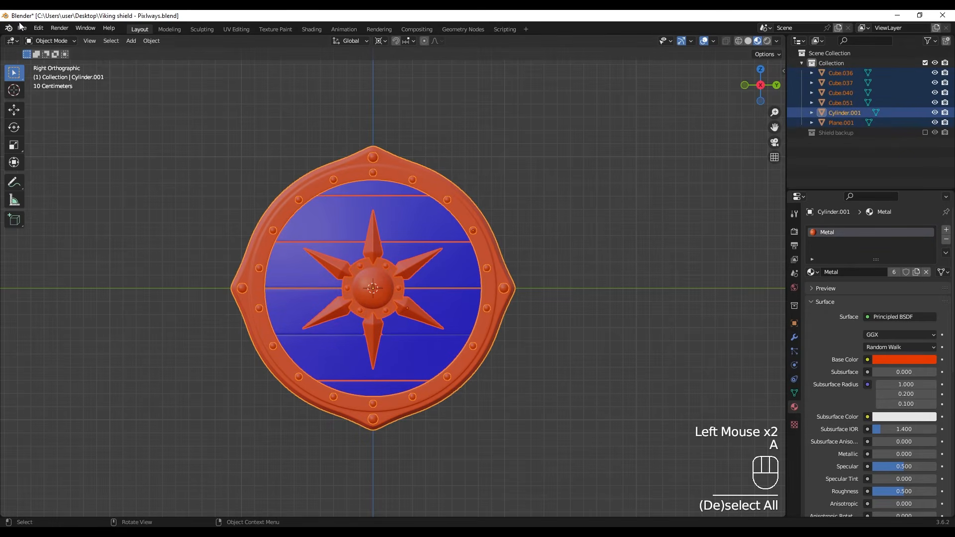
click(21, 28)
mouse_move(56, 174)
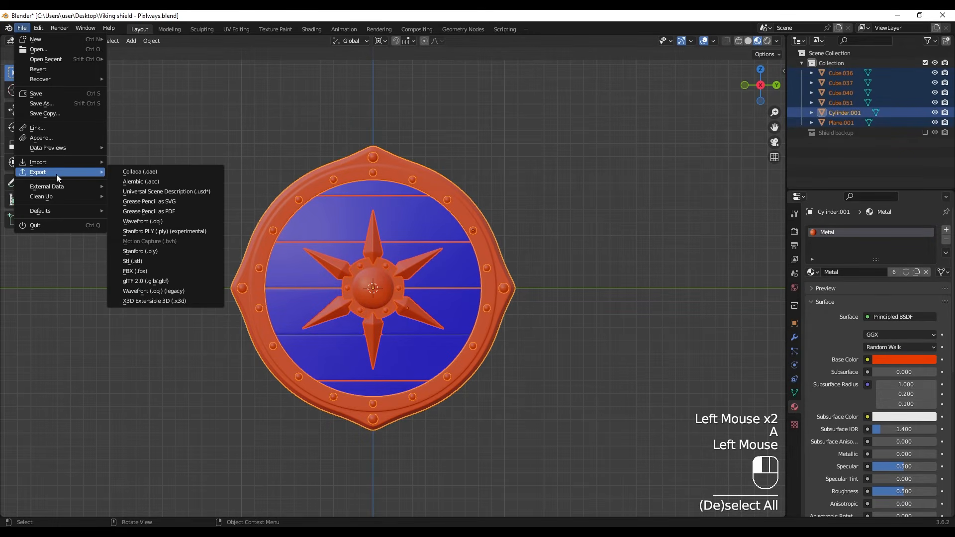
click(148, 268)
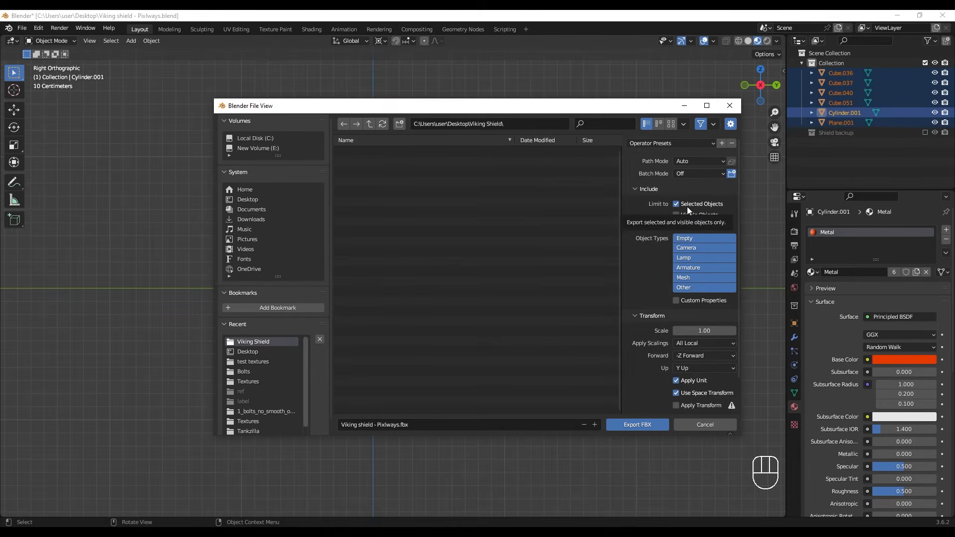
click(638, 425)
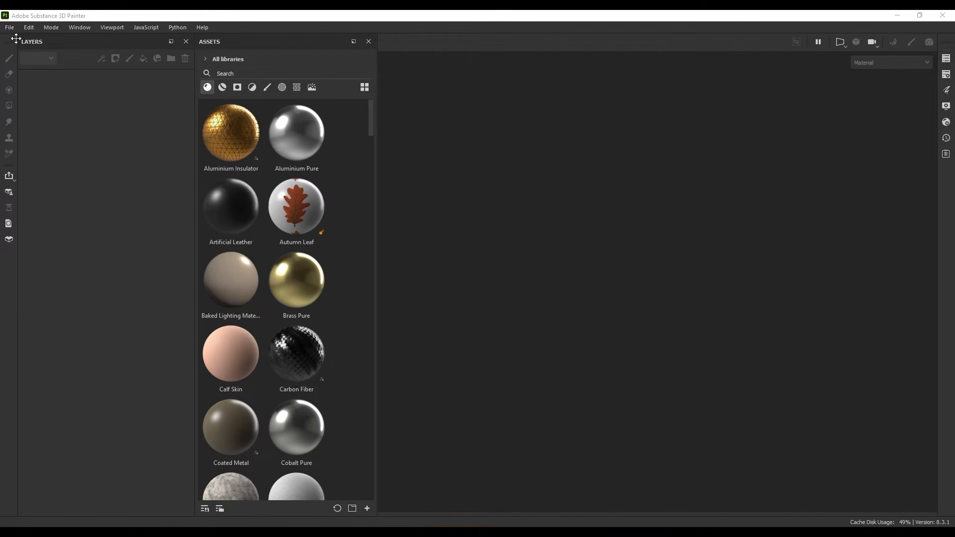
Switch to Adobe Substance 3D Painter and create a new project from the mesh Viking shield - Pixlways.fbx.
click(9, 29)
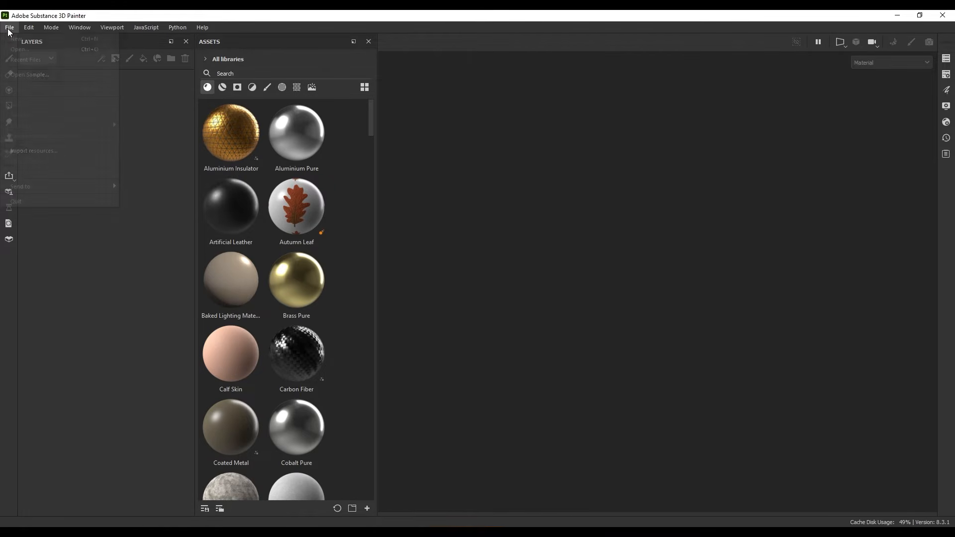
click(20, 39)
click(577, 161)
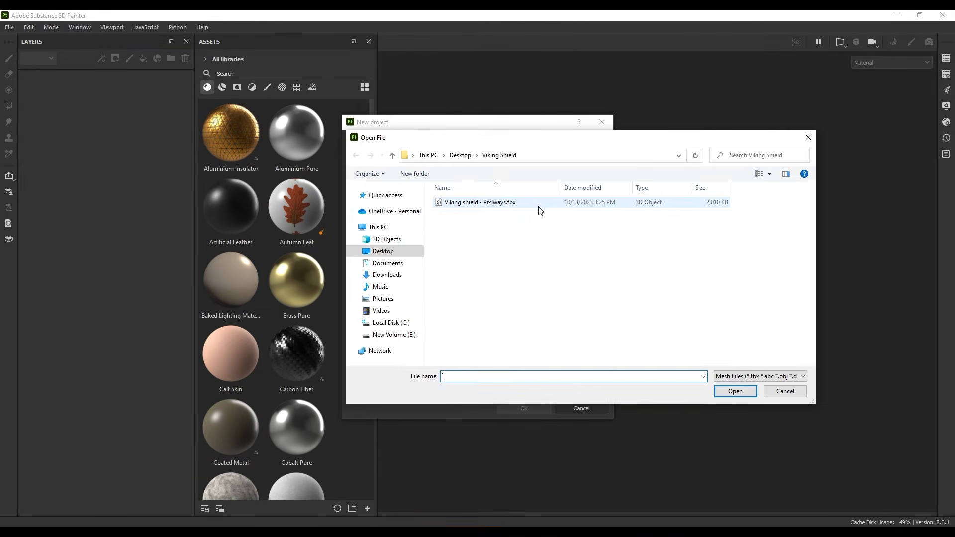
double_click(533, 203)
click(522, 408)
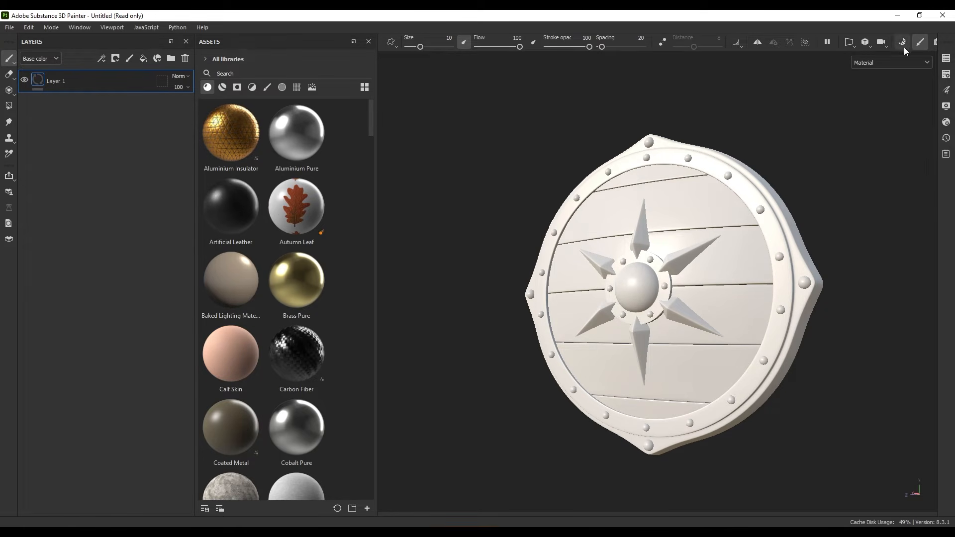
Bake the mesh maps at 4096 using the low poly mesh as high poly and Supersampling 4x, and return to painting mode.
click(903, 42)
click(193, 74)
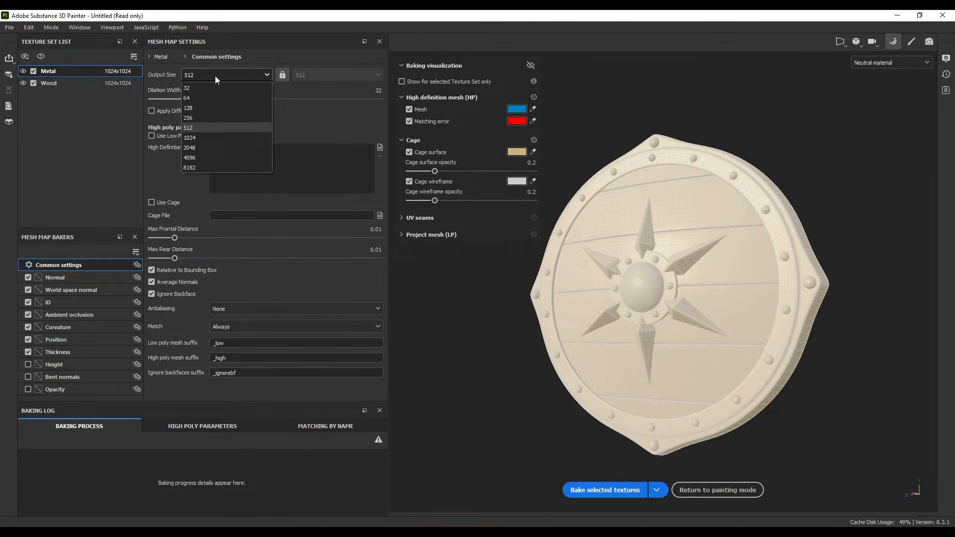
click(210, 158)
click(152, 137)
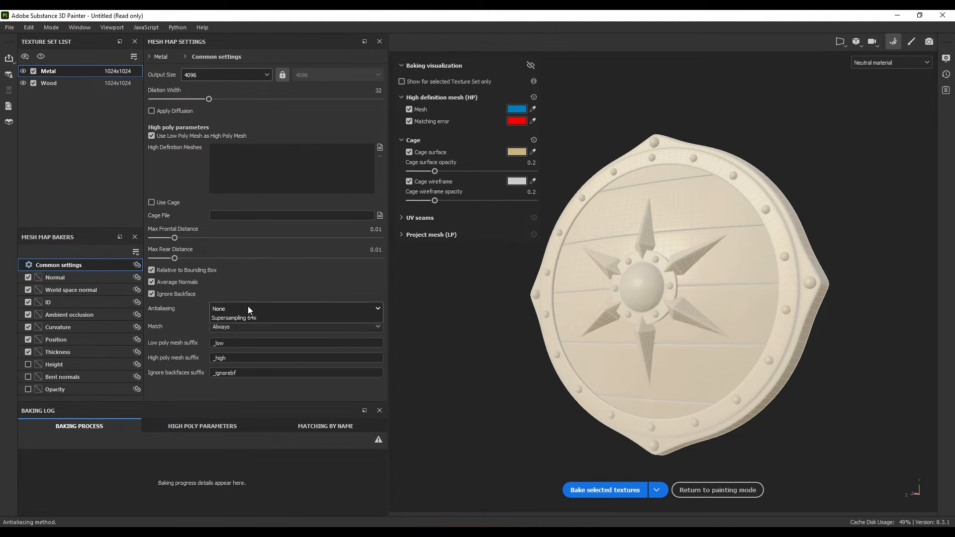
click(247, 308)
click(254, 333)
click(575, 489)
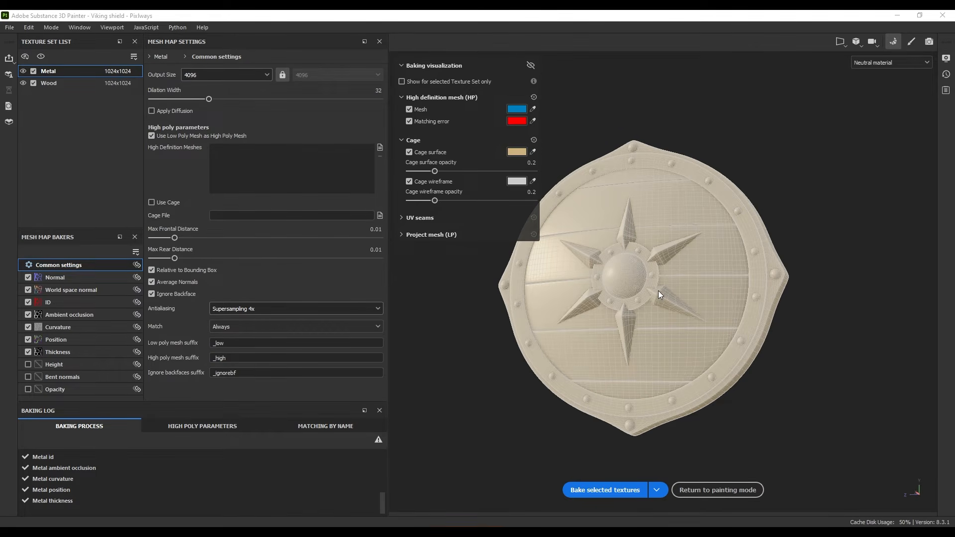
click(912, 46)
Check which shield parts belong to the Metal and Wood texture sets by hiding and showing each set.
click(947, 59)
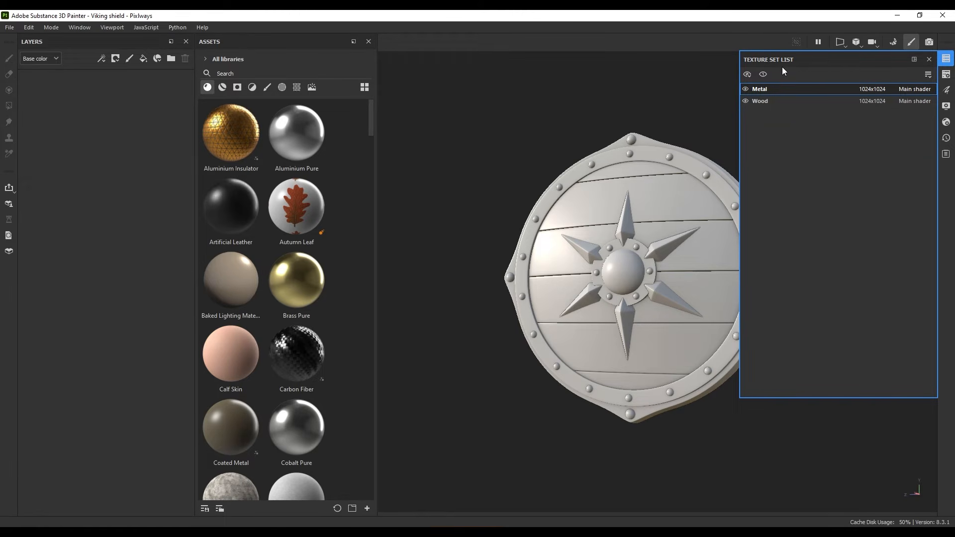
click(745, 89)
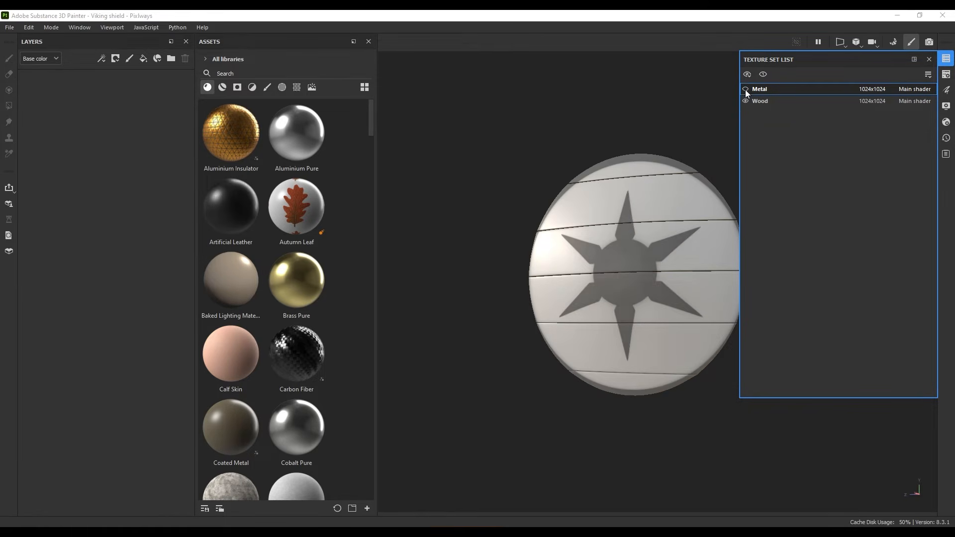
click(745, 89)
click(745, 100)
click(745, 101)
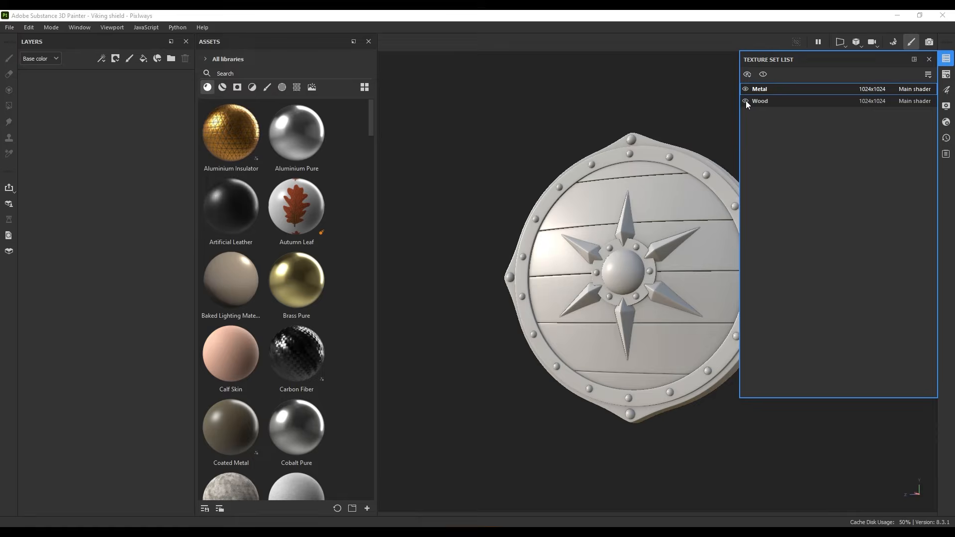
click(947, 59)
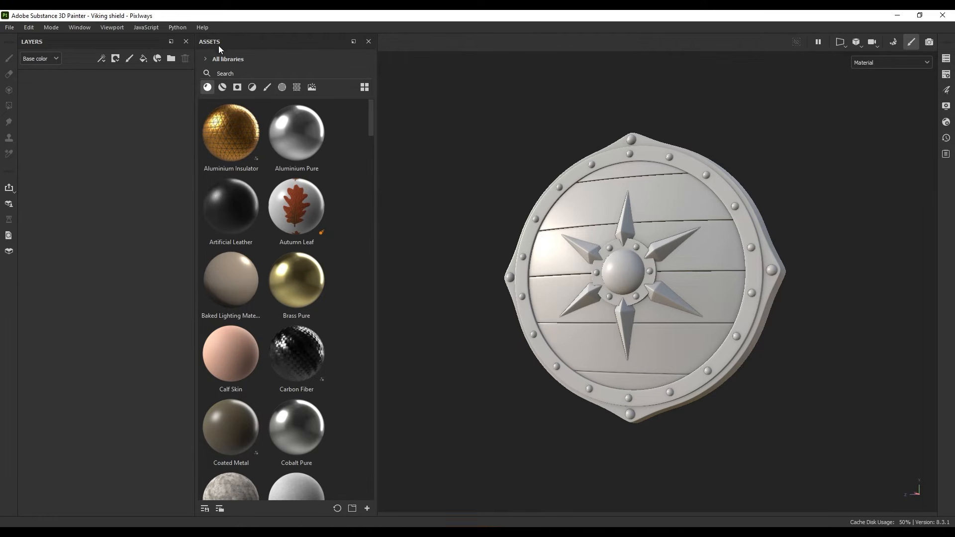
Search the smart materials for "wood" and apply Wood Walnut to the shield's wooden planks.
click(223, 87)
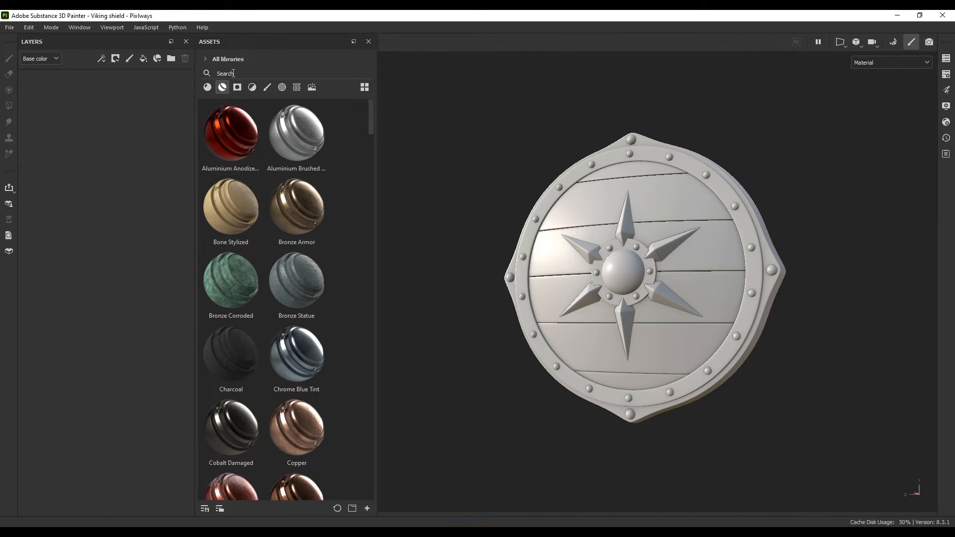
click(231, 73)
text(wood)
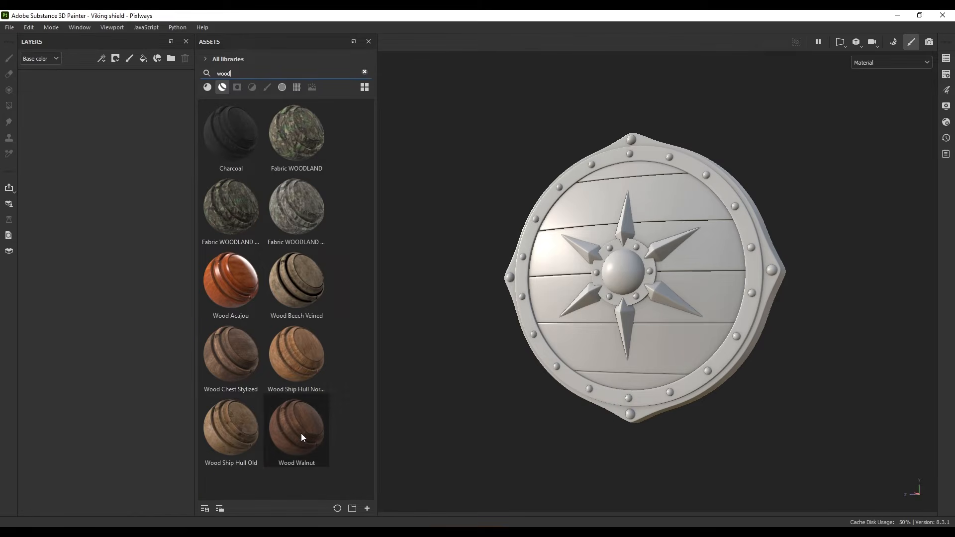
drag(300, 437, 591, 356)
scroll(688, 269, up, 3)
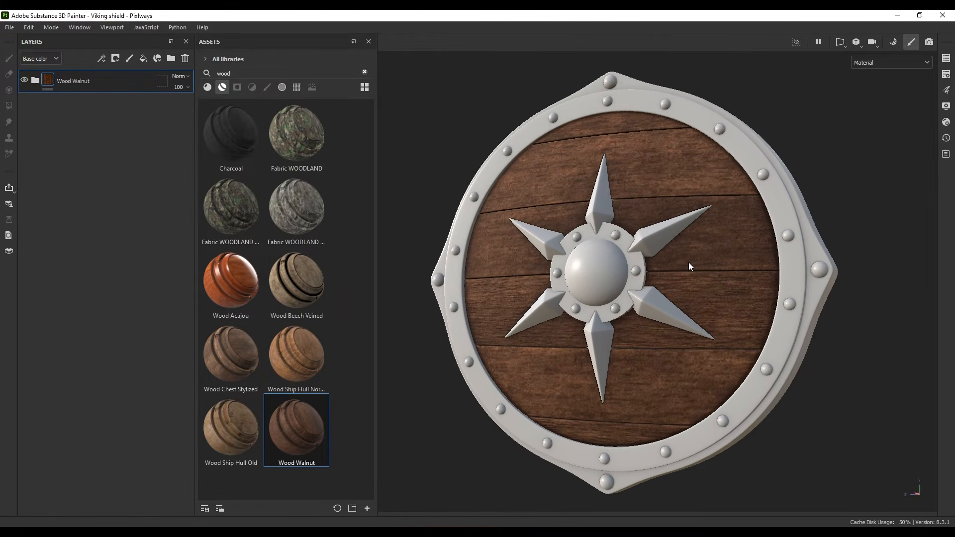
Raise the size of the Wood texture set to a higher resolution.
click(946, 74)
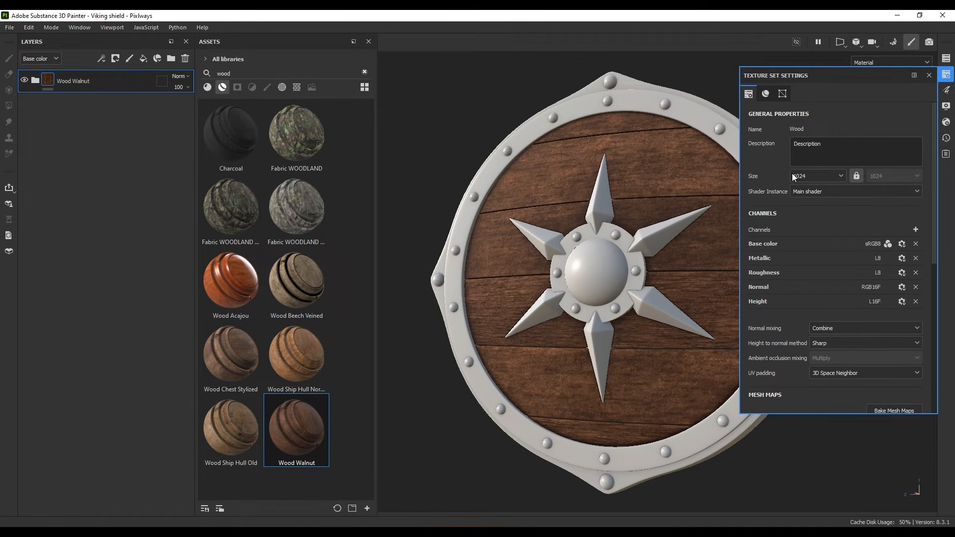
click(810, 175)
click(807, 233)
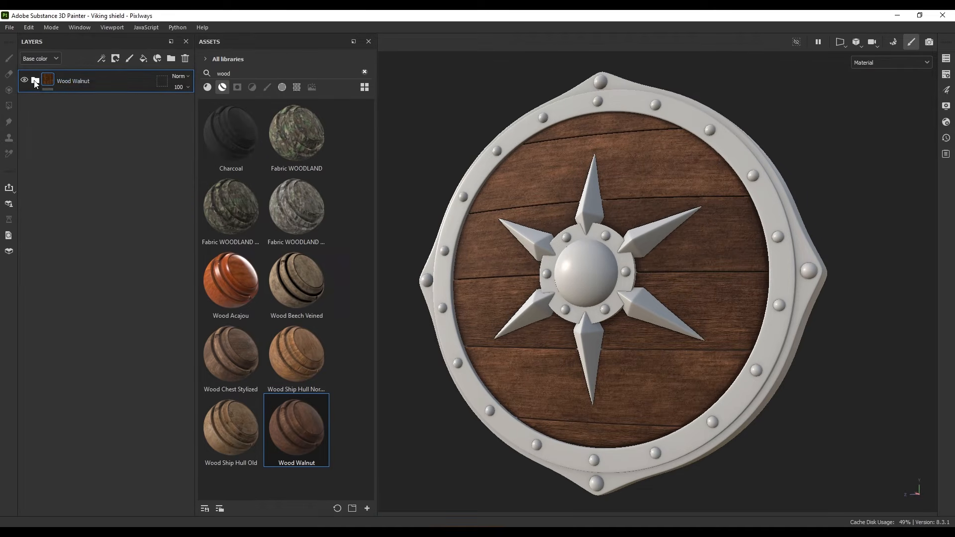
Expand the Wood Walnut material and set its Base layer's base color to dark red 6A1212.
click(35, 80)
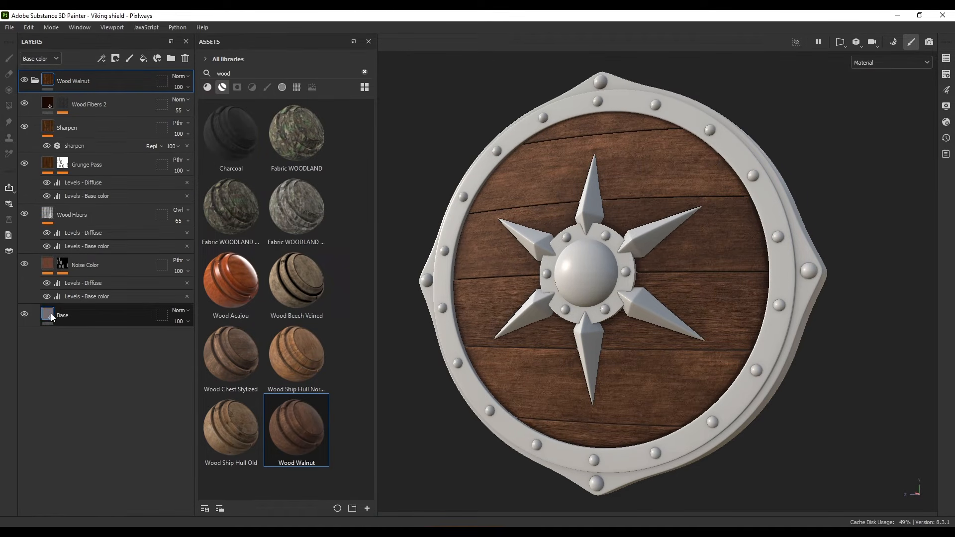
click(51, 314)
right_click(713, 204)
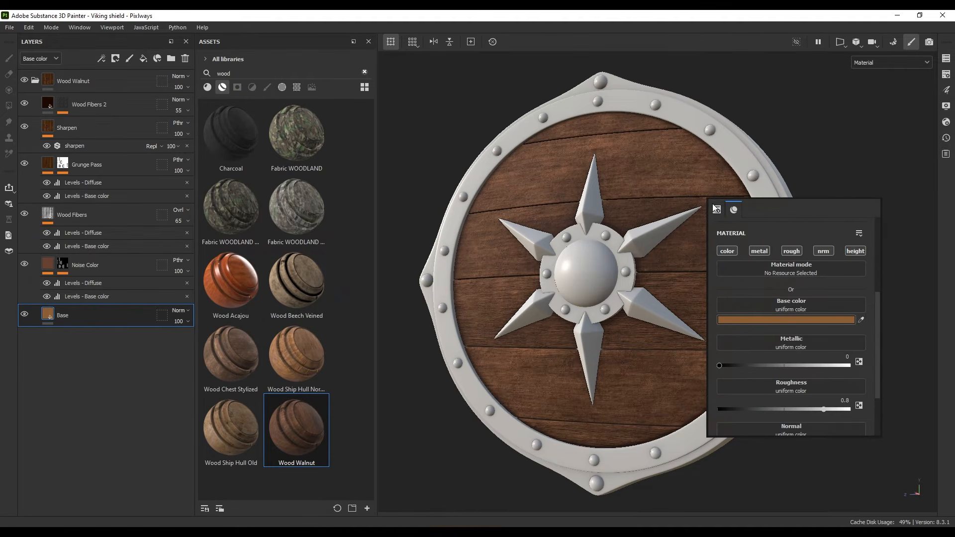
click(769, 319)
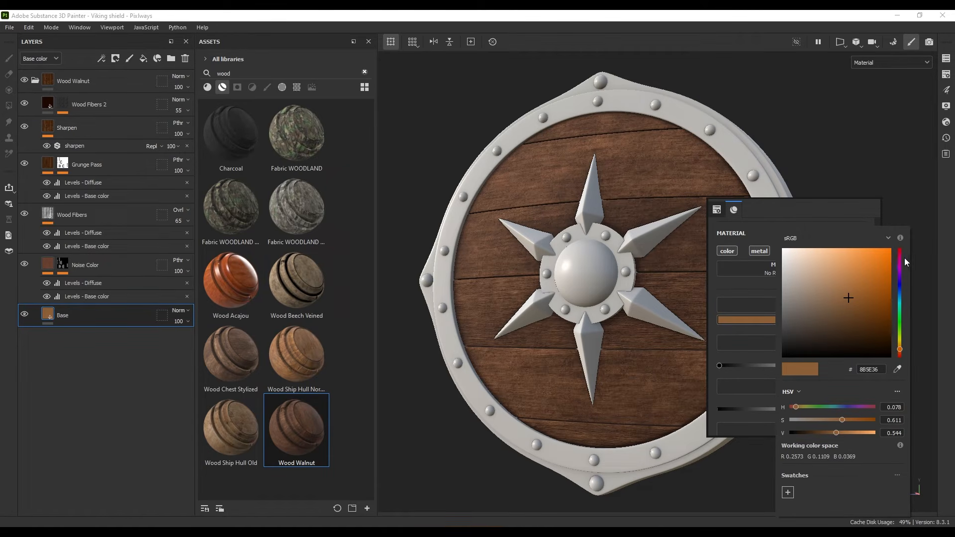
drag(899, 253, 900, 245)
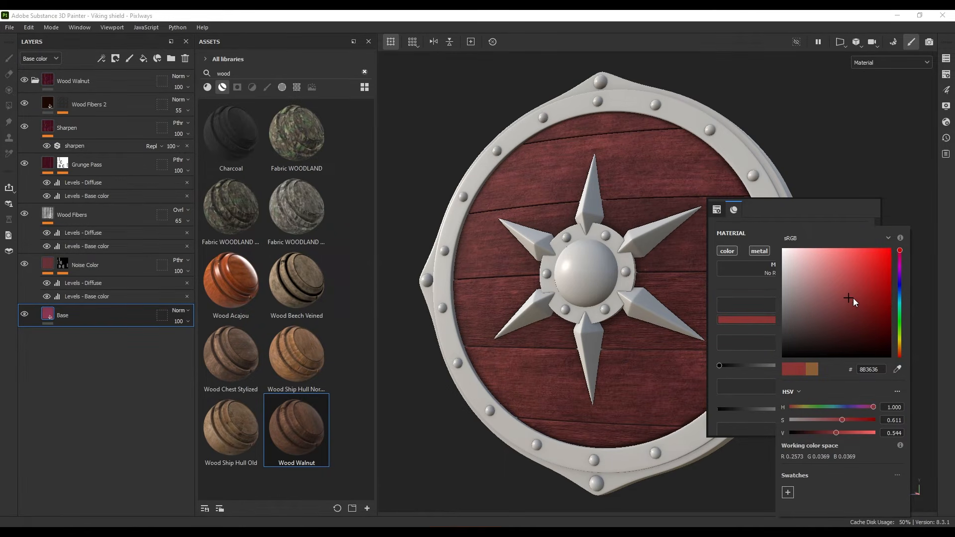
drag(853, 298, 873, 313)
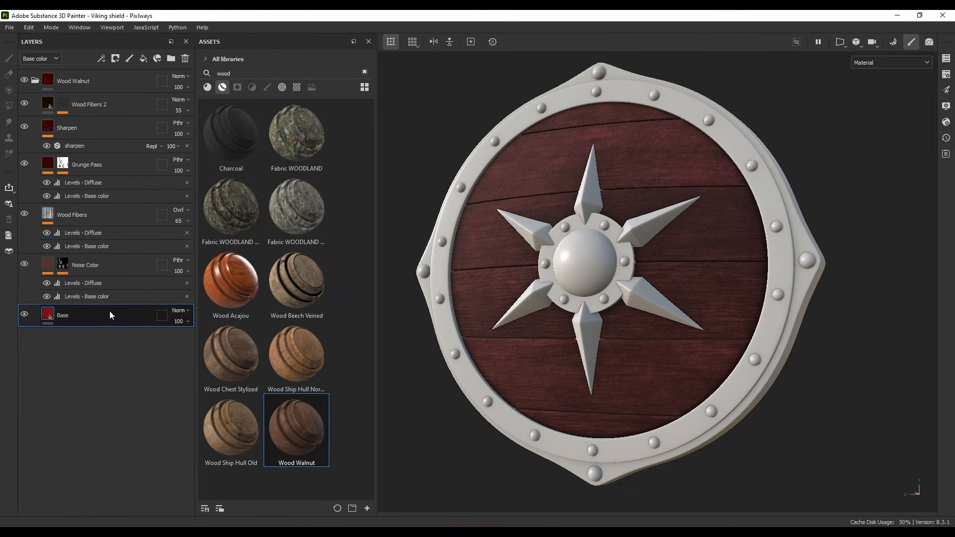
Duplicate the Base layer, set the copy's base color to light grey, and give it a black mask.
key(ctrl+d)
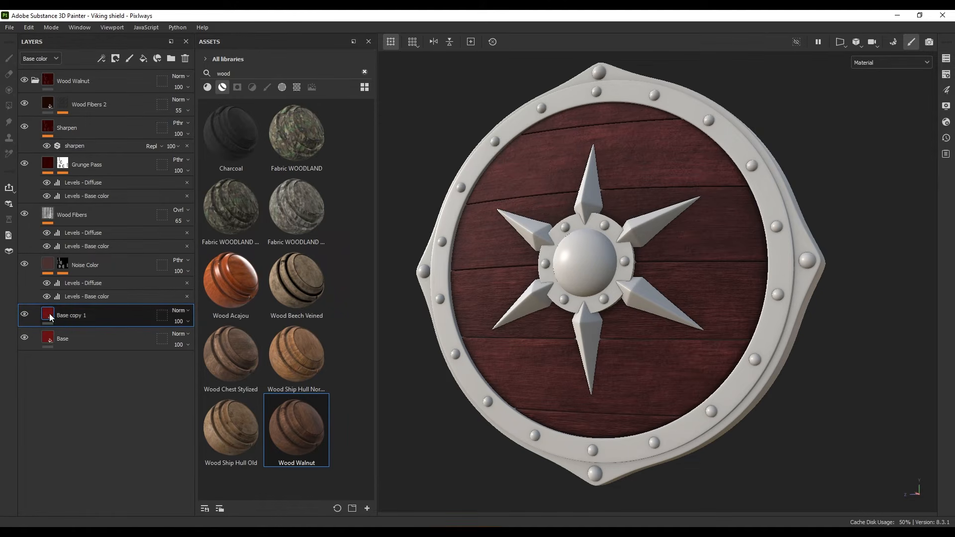
right_click(675, 251)
click(739, 367)
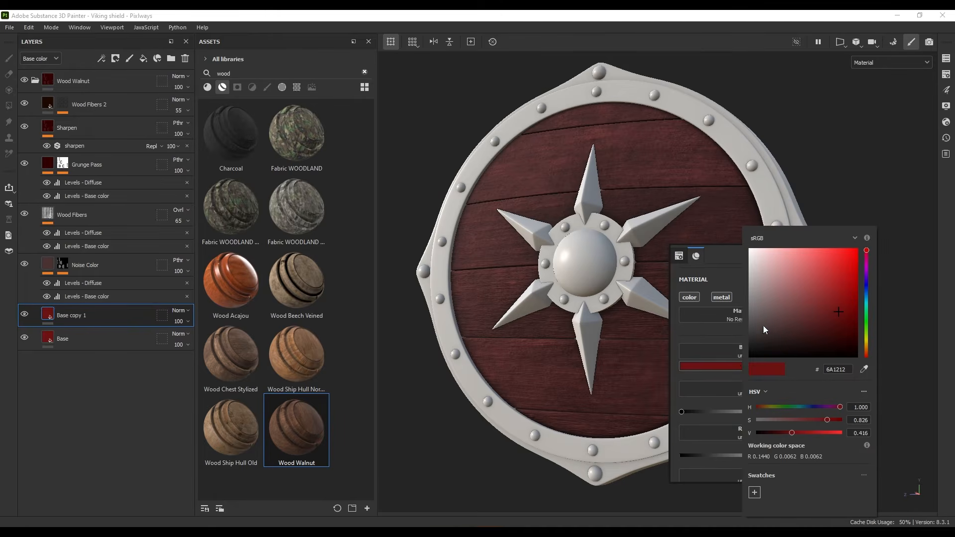
drag(763, 325, 730, 283)
click(115, 60)
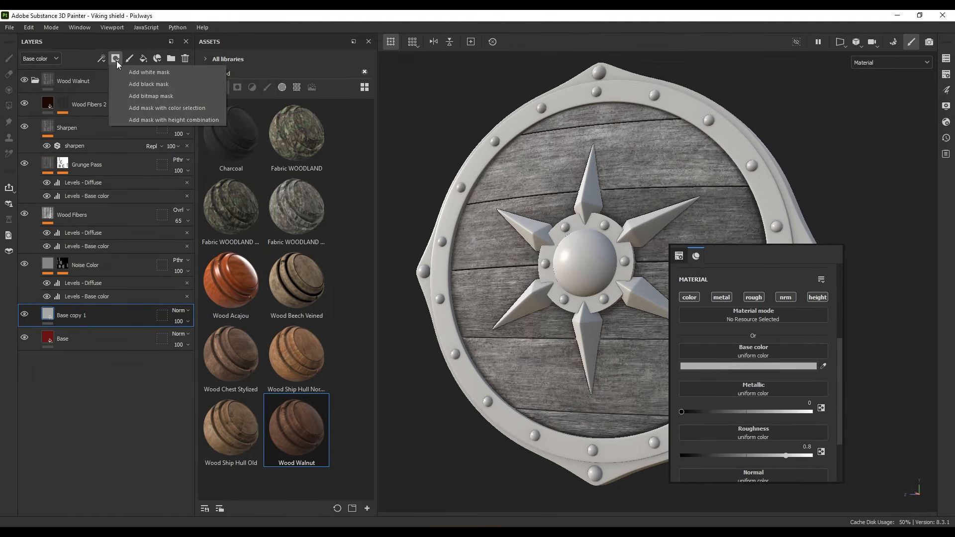
click(124, 83)
Apply the Paint Old smart mask to the light grey layer and set its Mask Editor's Global Balance to about 0.66.
click(364, 71)
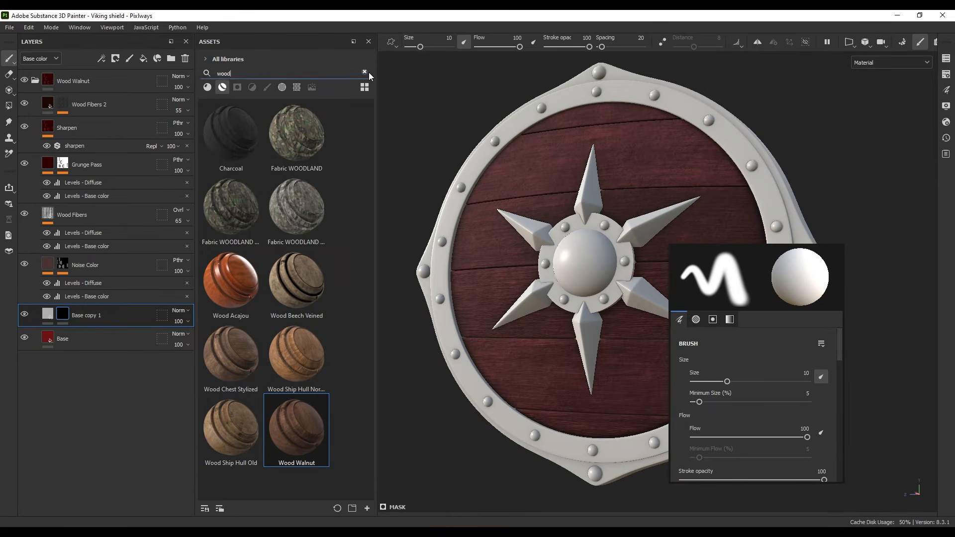
click(238, 88)
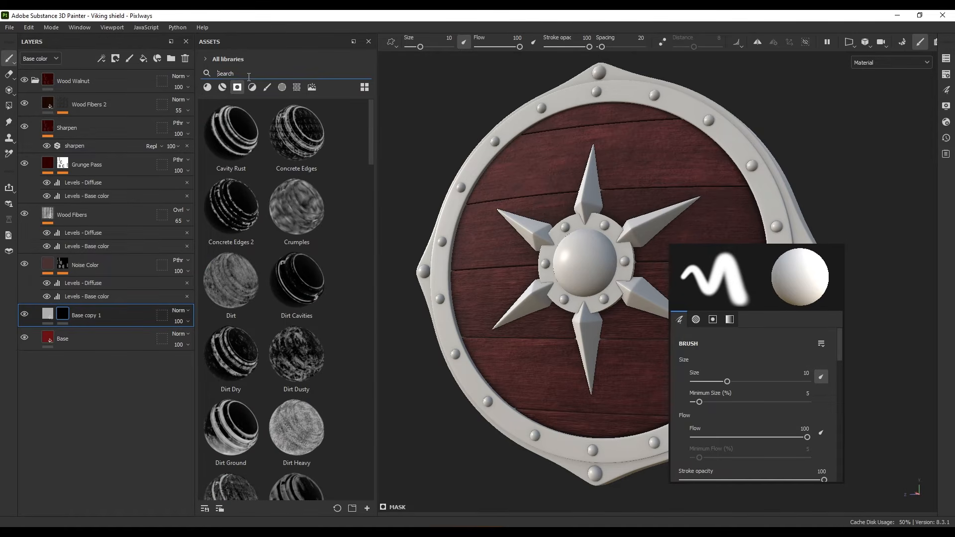
text(pain)
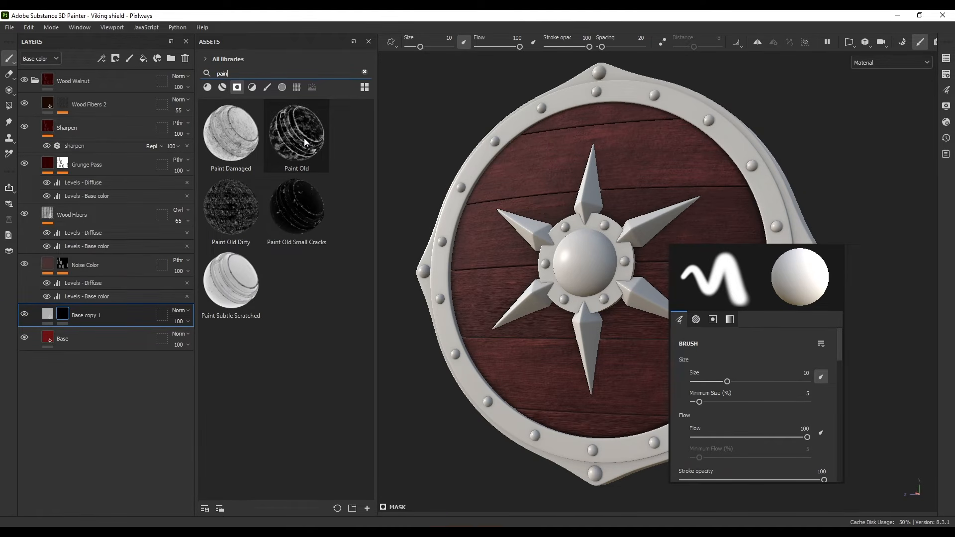
mouse_move(301, 136)
mouse_down()
mouse_move(311, 147)
mouse_move(246, 174)
mouse_move(63, 318)
mouse_up()
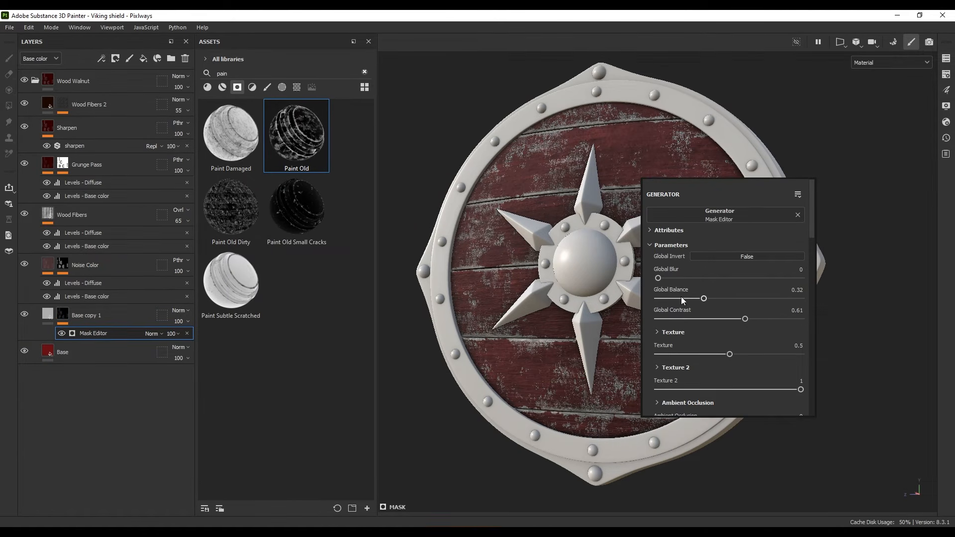
mouse_move(705, 298)
mouse_down()
mouse_move(764, 305)
mouse_move(756, 305)
mouse_up()
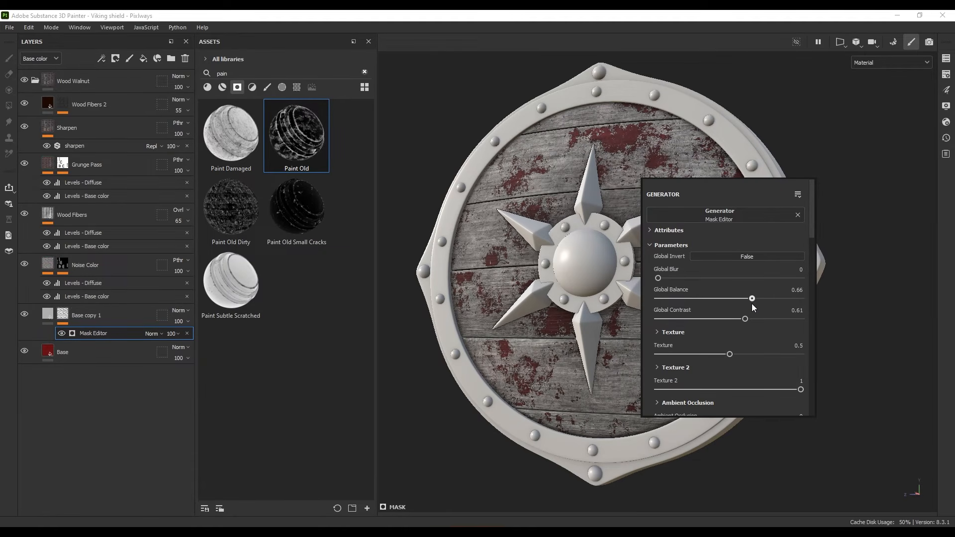
Add a paint effect to the light grey layer's mask, above the Mask Editor generator.
click(63, 315)
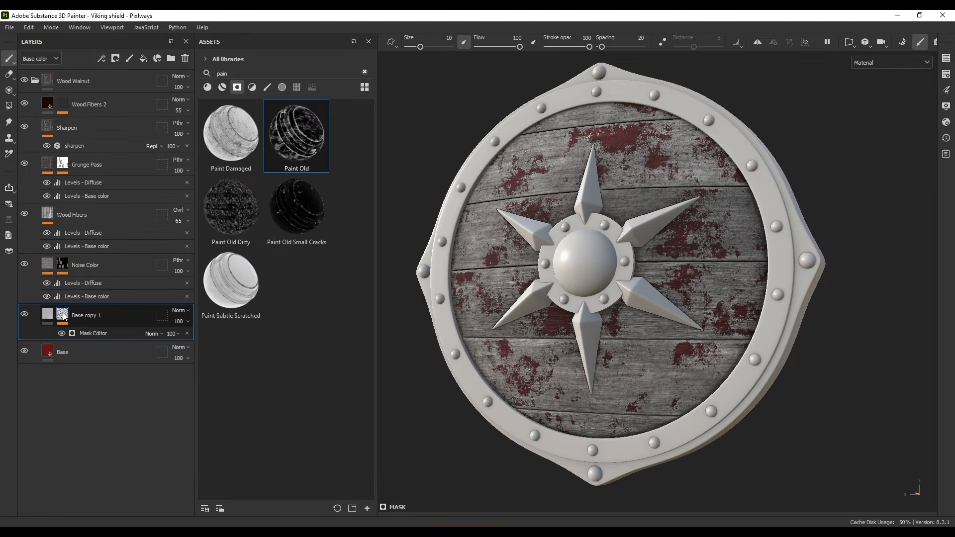
right_click(64, 315)
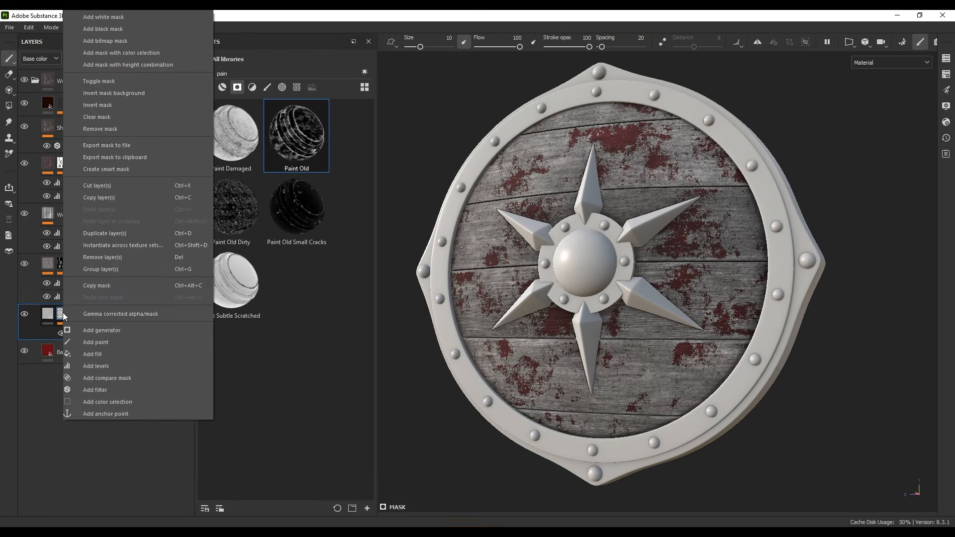
click(90, 344)
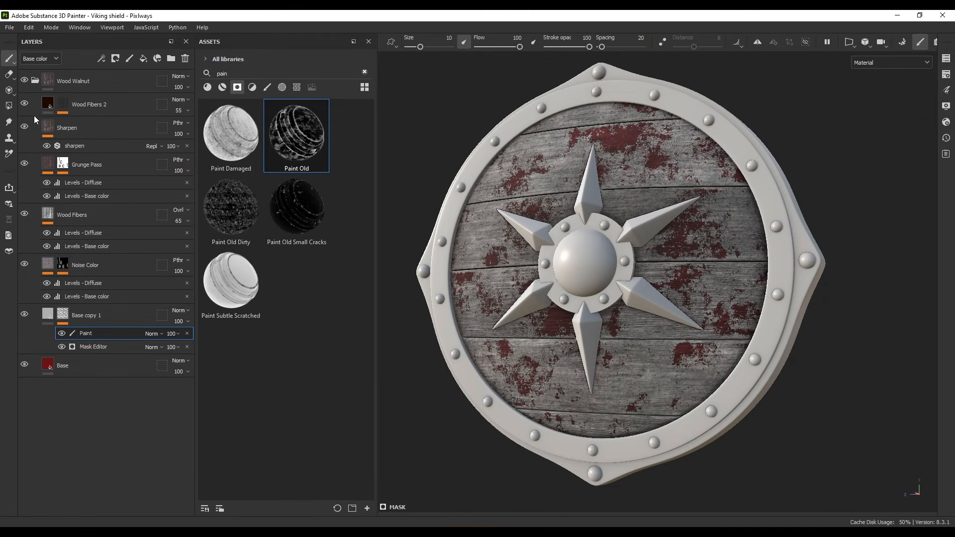
Fill the three upper planks with black in the light grey layer's mask, exposing the solid red beneath.
click(9, 107)
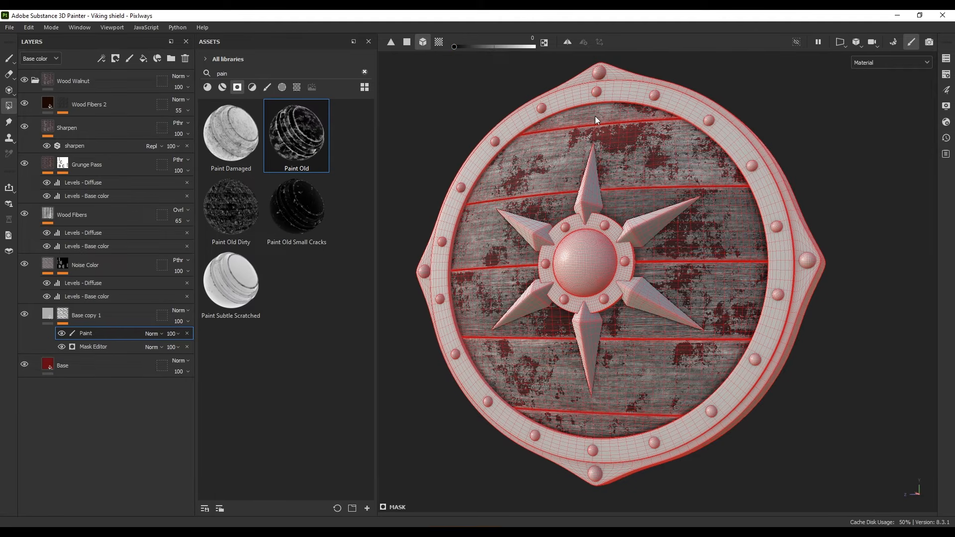
drag(594, 113, 603, 115)
click(597, 149)
click(625, 206)
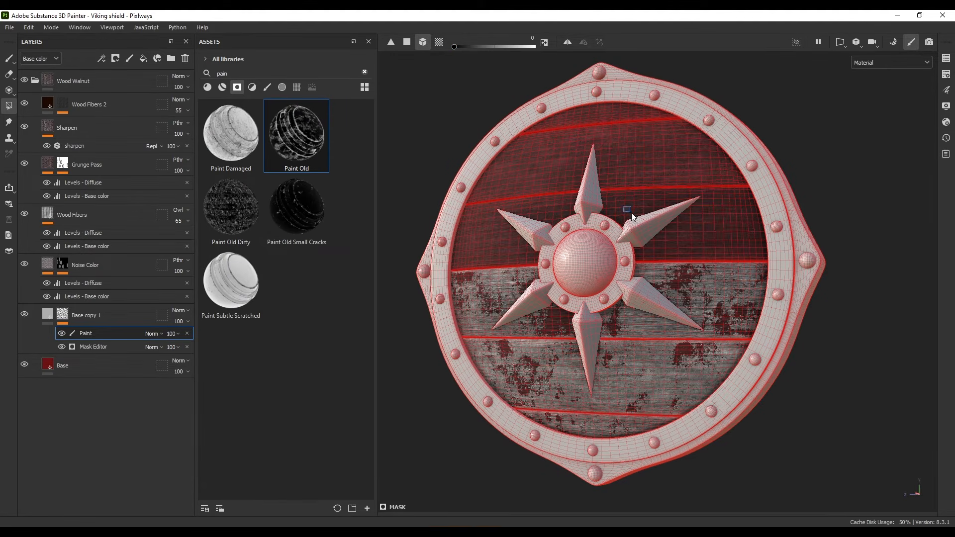
alt+drag(630, 217, 467, 209)
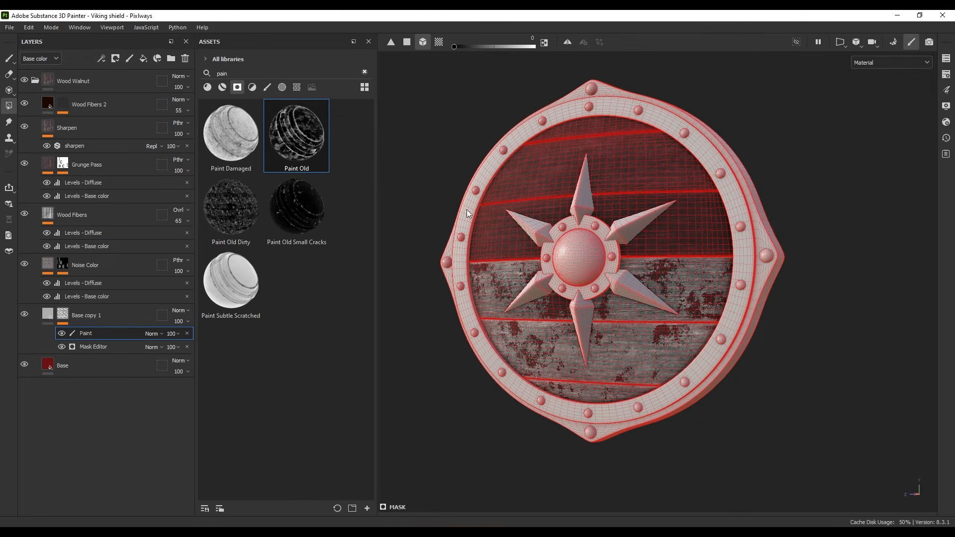
click(9, 59)
alt+drag(604, 300, 619, 301)
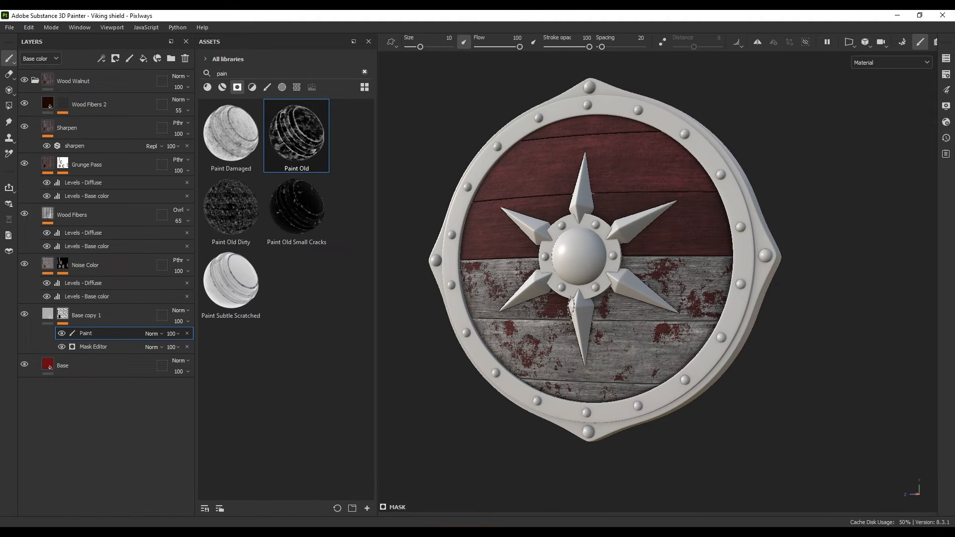
Add a fill layer at the top of the layer stack, above Wood Walnut, and collapse the Wood Walnut group.
click(143, 58)
drag(109, 315, 101, 72)
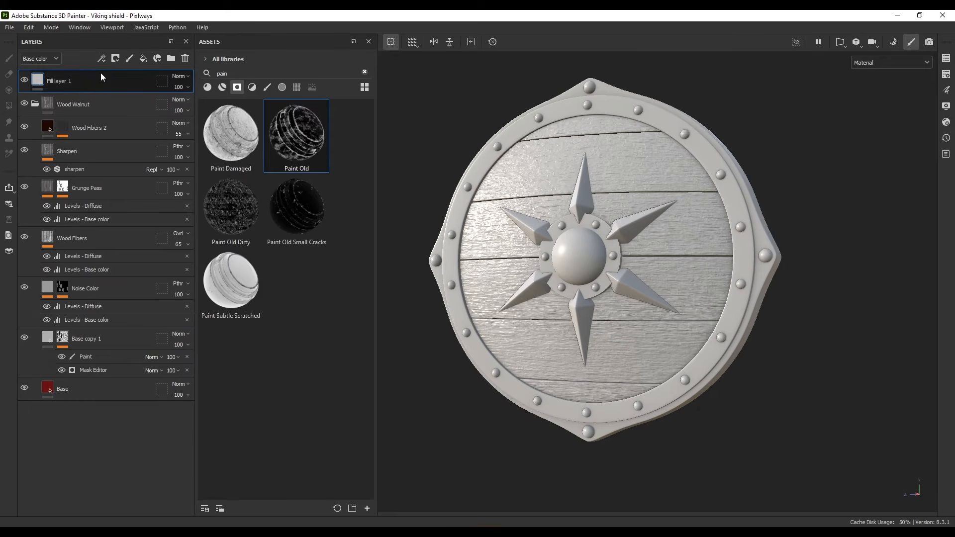
click(35, 105)
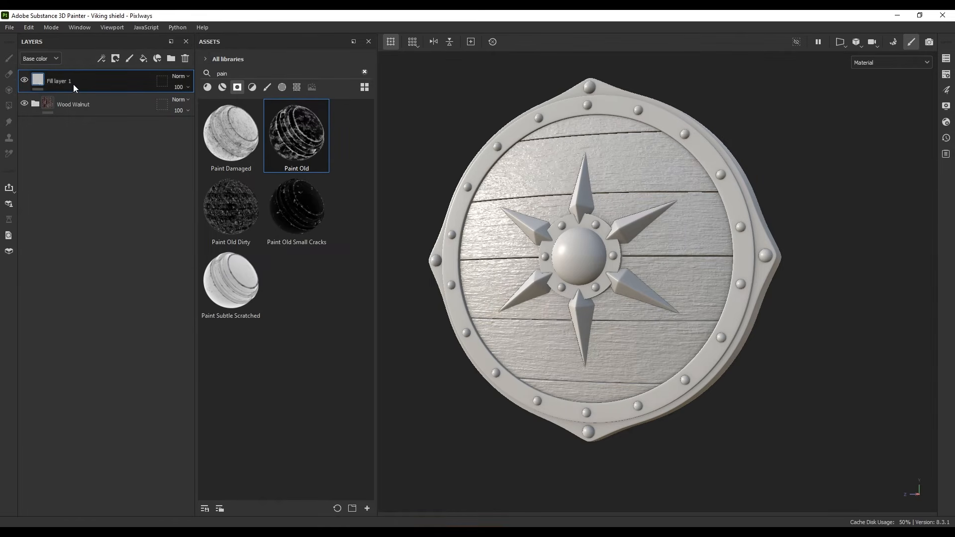
Limit the new fill layer to color and roughness, with roughness about 0.71 and a very dark red base color 170303.
right_click(625, 161)
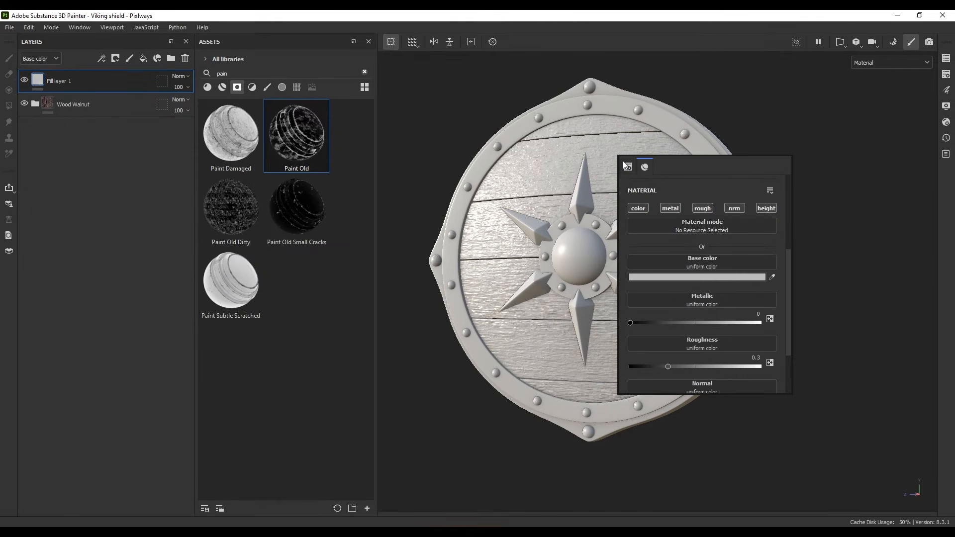
click(639, 209)
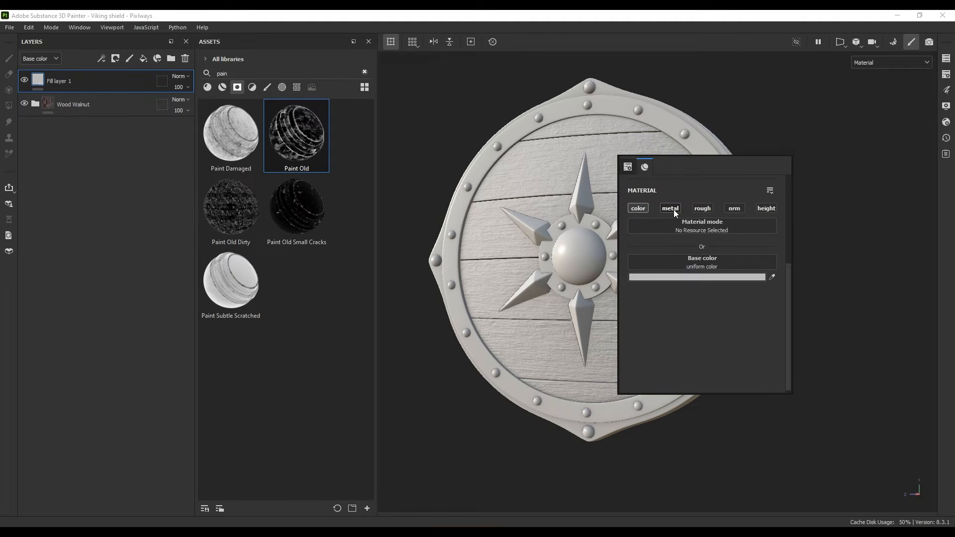
click(693, 210)
drag(672, 327, 723, 327)
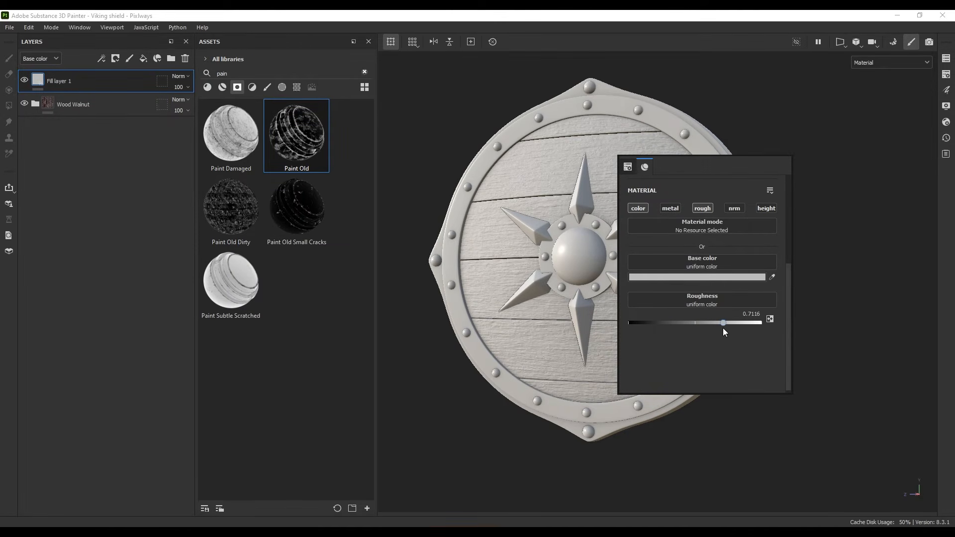
click(700, 277)
drag(709, 273, 806, 347)
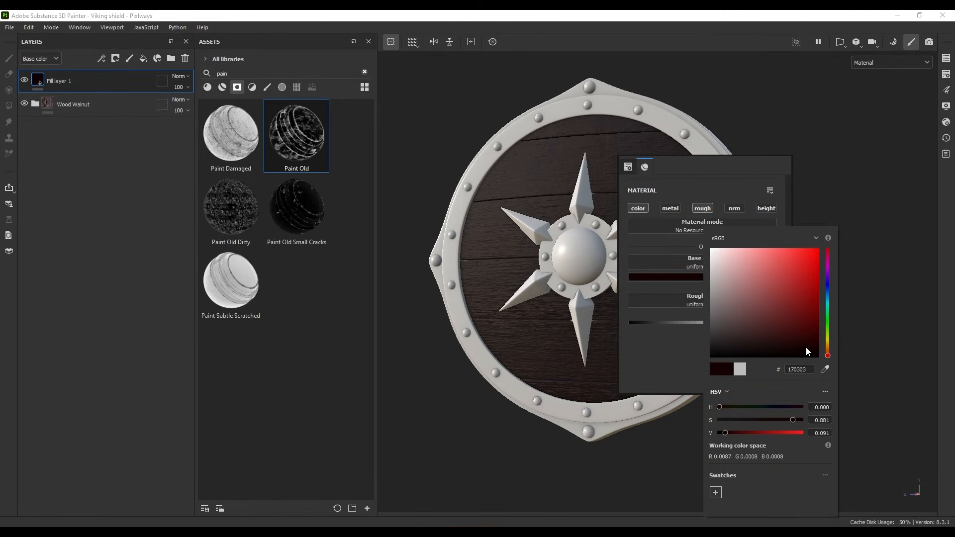
Give the dark fill layer a black mask and add a Dirt generator to it.
click(115, 58)
click(125, 82)
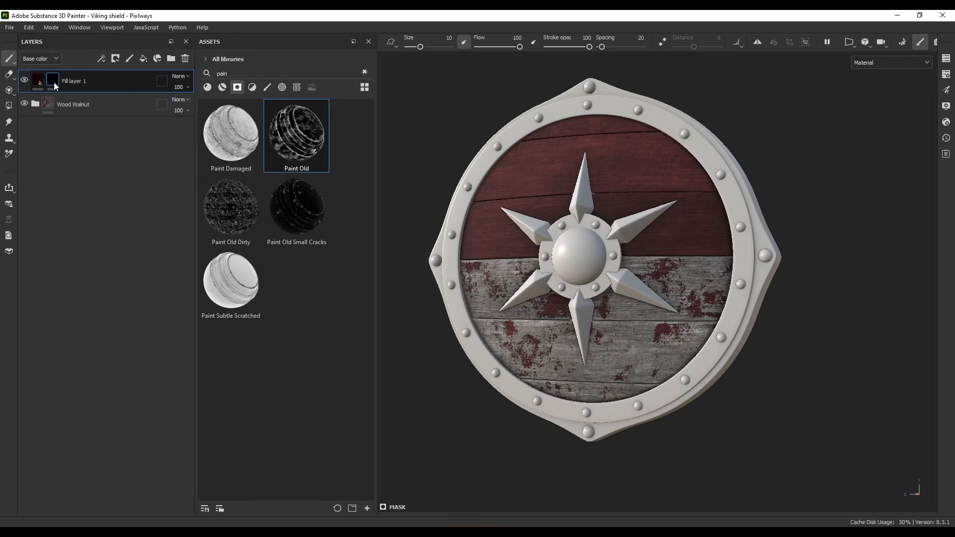
right_click(53, 83)
click(91, 399)
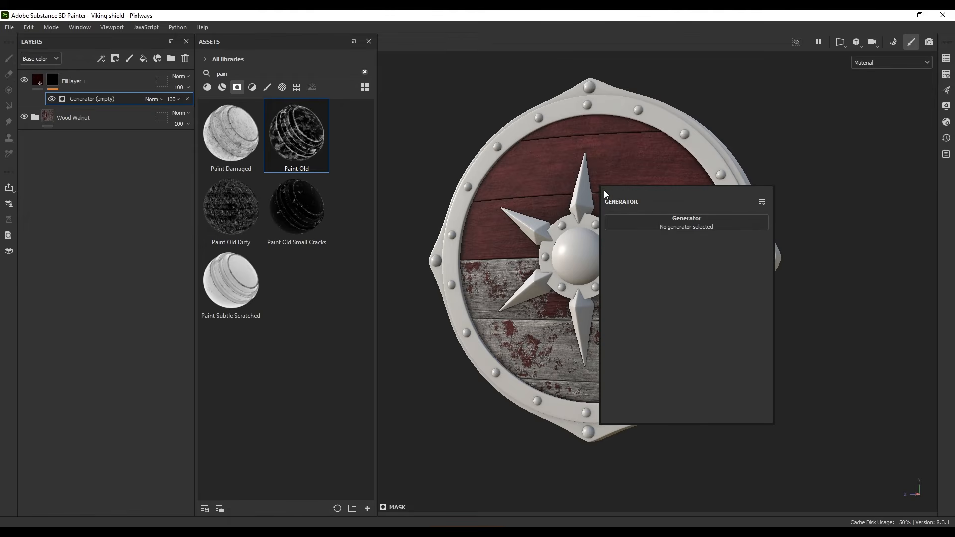
click(673, 225)
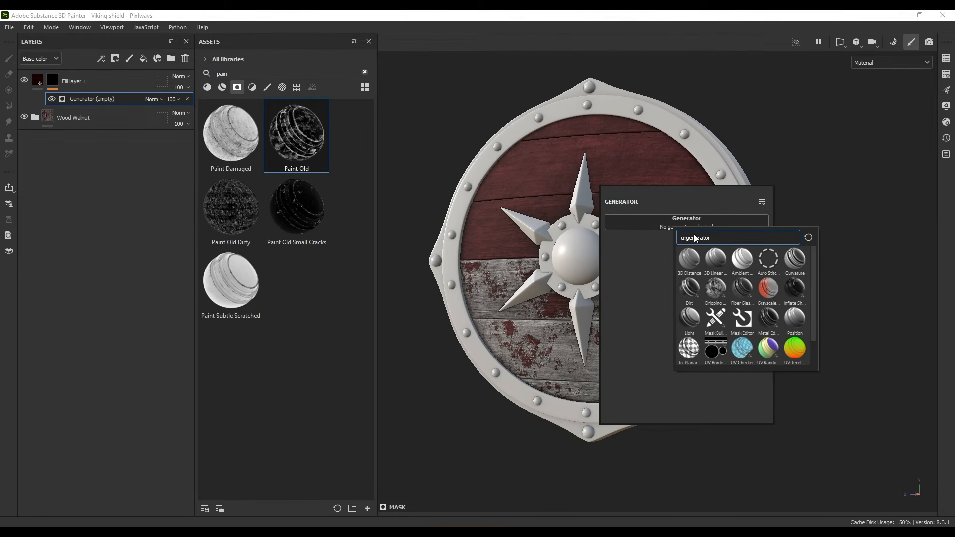
text(dirt)
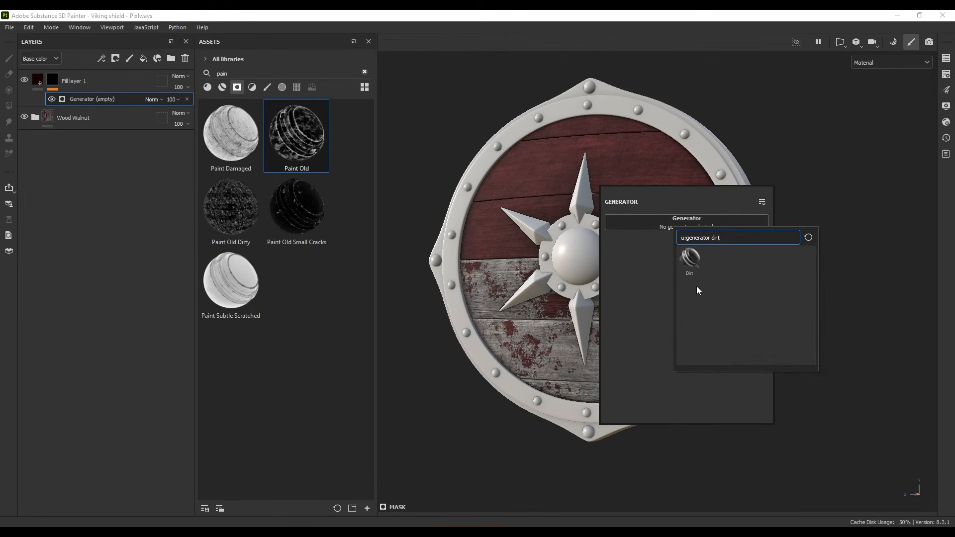
click(689, 260)
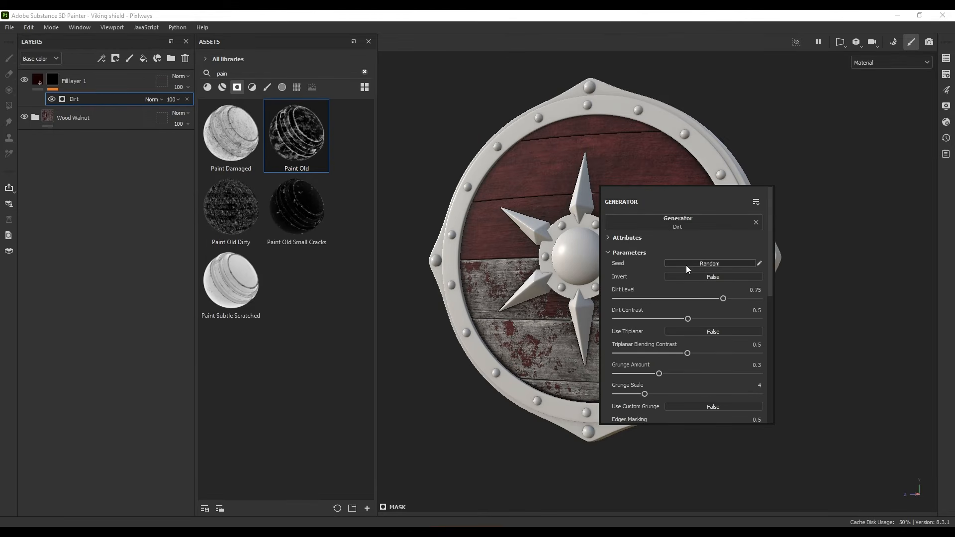
Set the Dirt generator's Dirt Level to 0.74 and its Dirt Contrast to 0.68.
mouse_move(792, 273)
mouse_down()
mouse_move(760, 274)
mouse_move(804, 279)
mouse_move(796, 296)
mouse_move(781, 296)
mouse_move(803, 276)
mouse_move(791, 283)
mouse_up()
drag(786, 295, 783, 296)
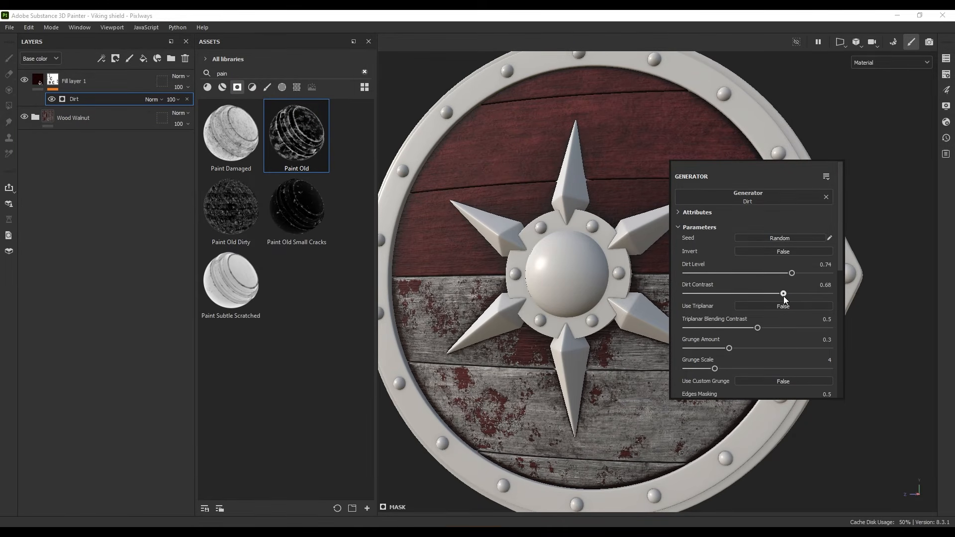
scroll(595, 287, down, 3)
Rename the dark fill layer as Dirt 01.
click(65, 81)
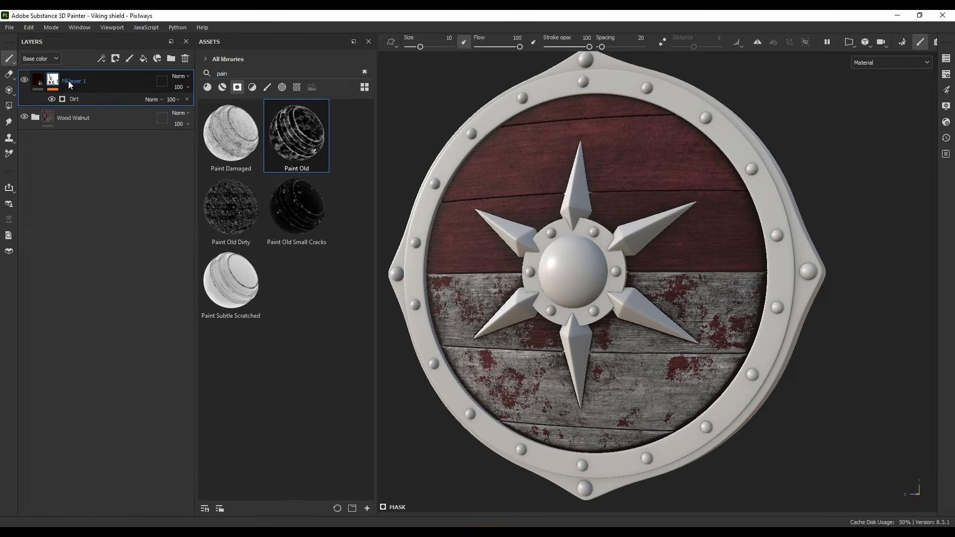
double_click(68, 80)
text(Dir)
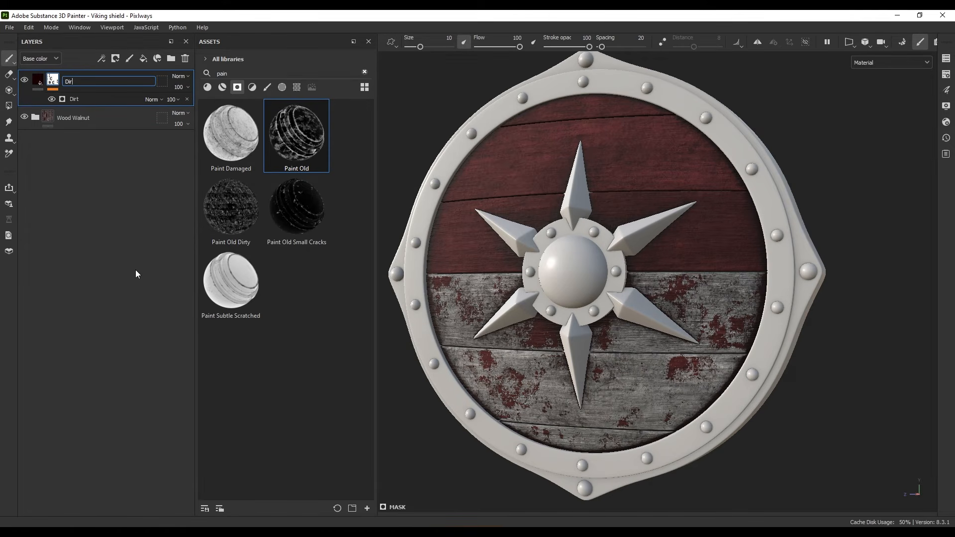
text(t 01)
key(Return)
Search the smart materials for dirt and apply the Dirt material to the shield's wooden planks.
click(364, 71)
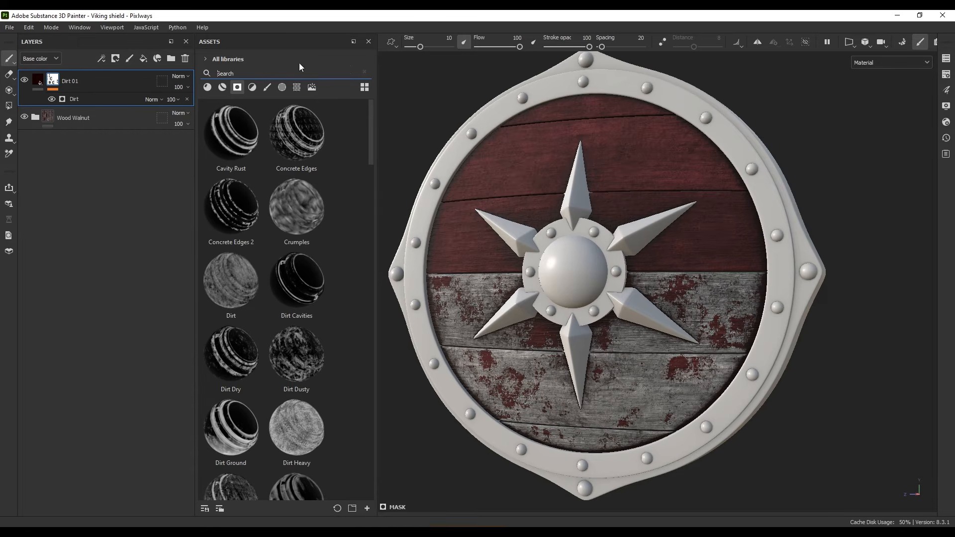
click(223, 87)
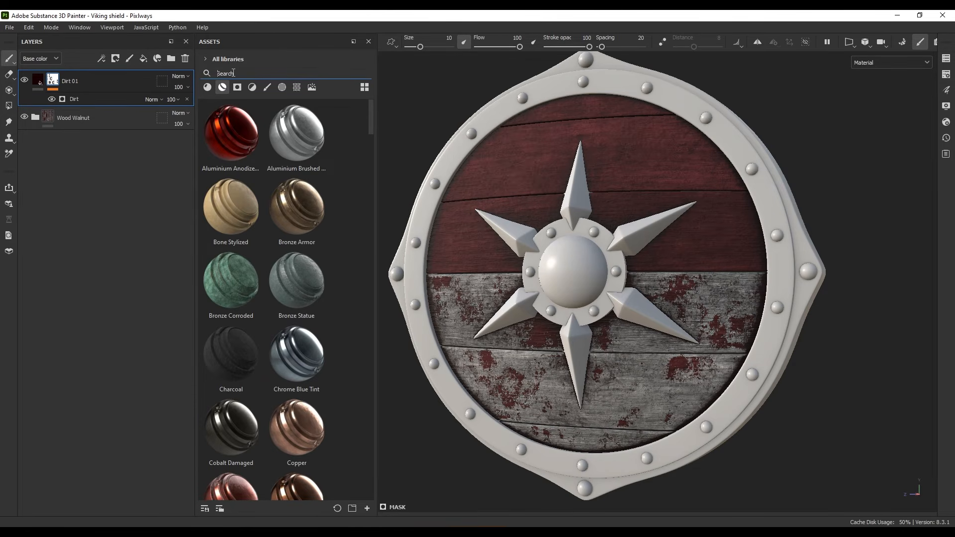
click(233, 73)
text(dirt)
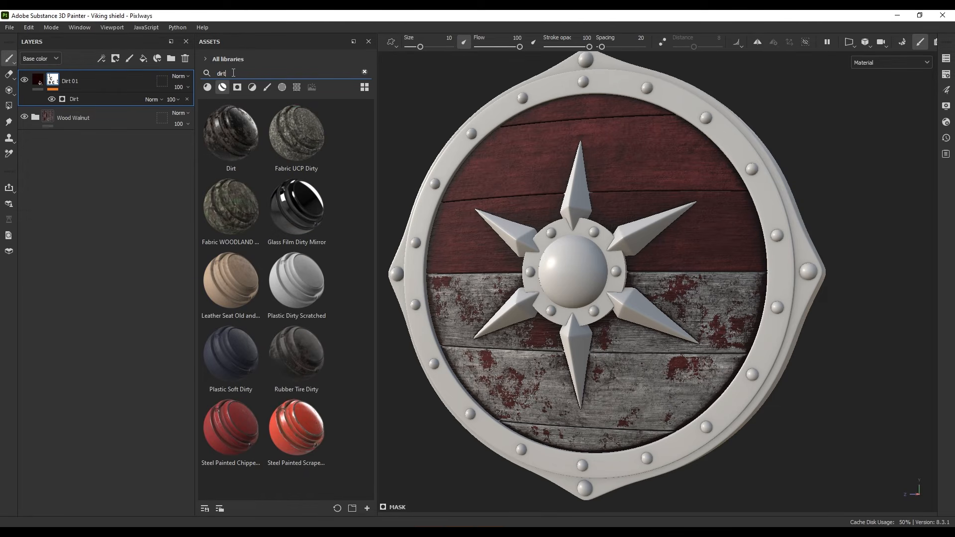
drag(241, 131, 649, 109)
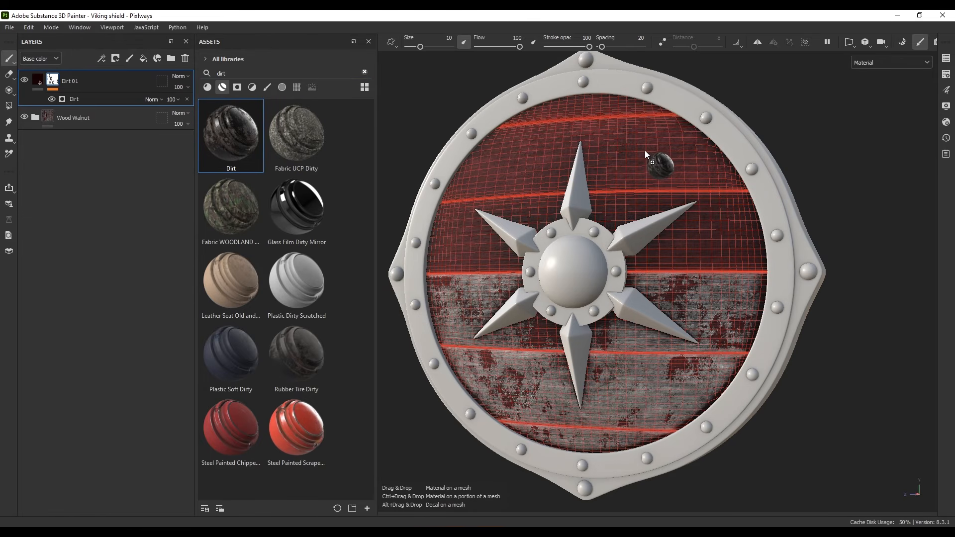
drag(646, 151, 646, 152)
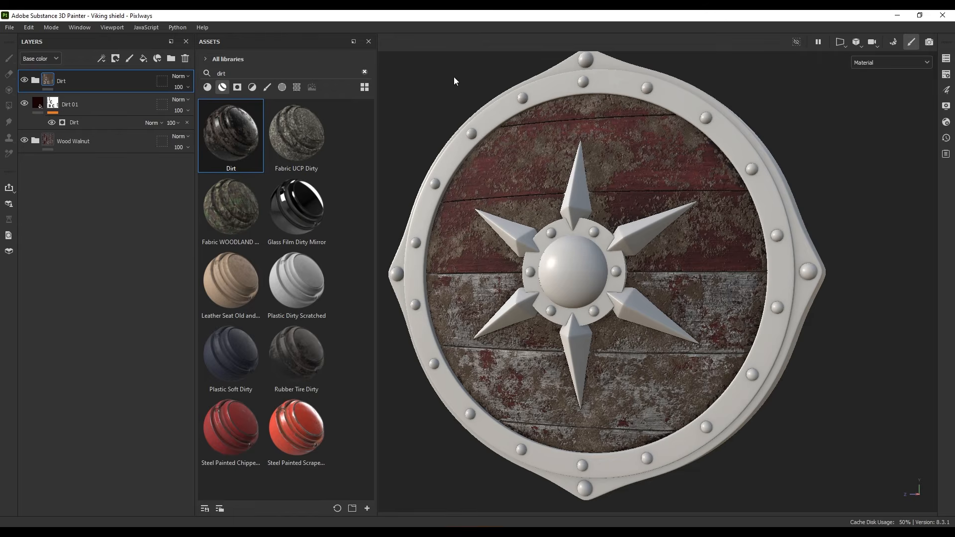
Lower the Global Balance of the Dirt Base layer's Mask Editor to leave only sparse dirt on the planks.
click(35, 82)
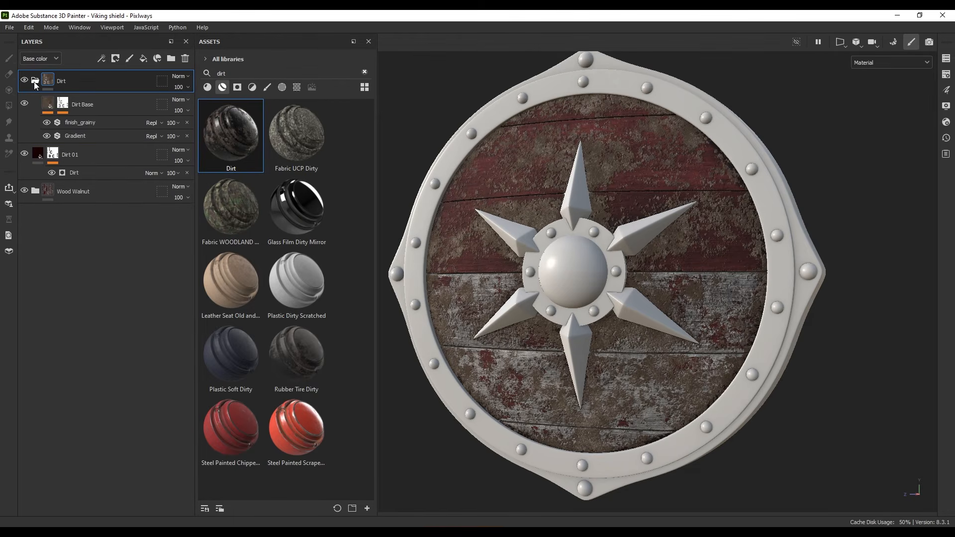
click(63, 105)
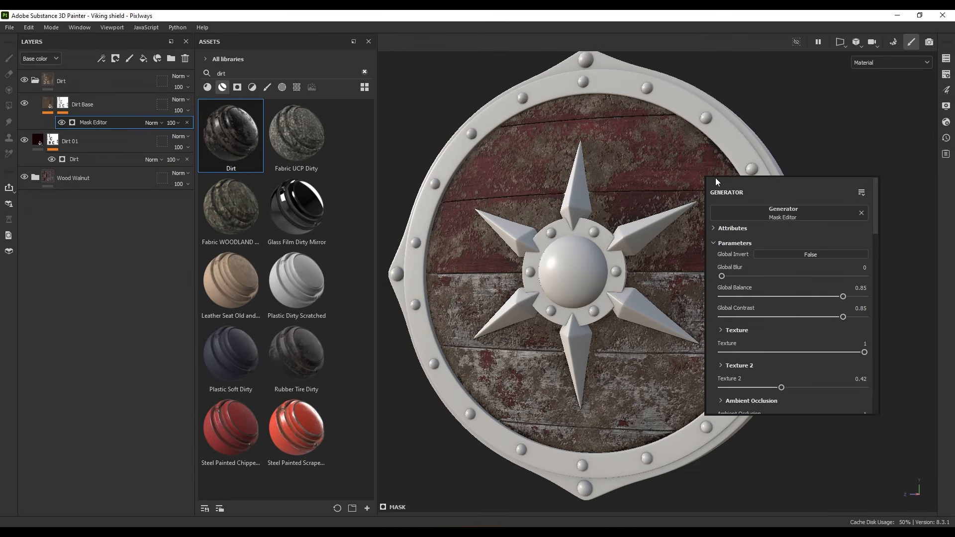
mouse_move(842, 296)
mouse_down()
mouse_move(763, 305)
mouse_move(792, 305)
mouse_move(778, 305)
mouse_up()
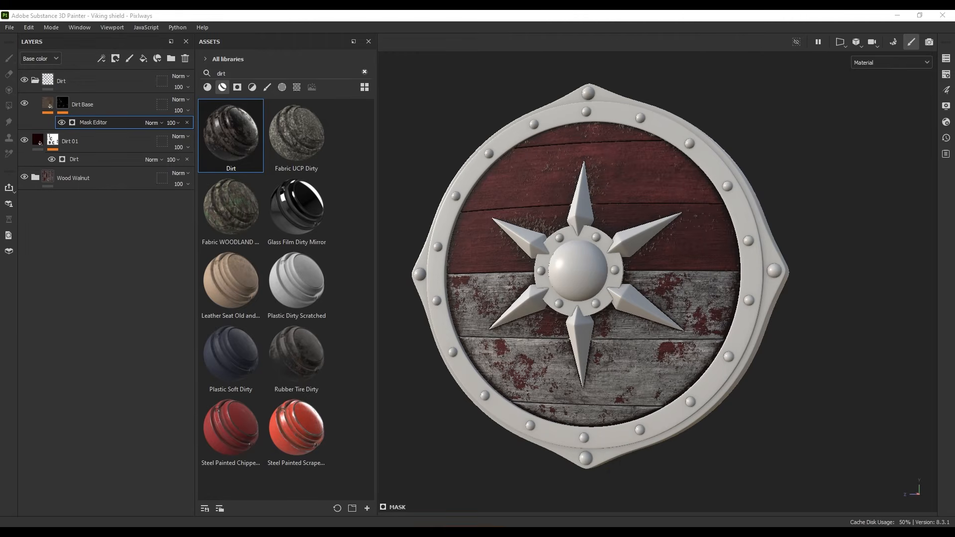
Search the smart materials for iron and apply Iron Forged Old to the shield's metal parts.
click(365, 72)
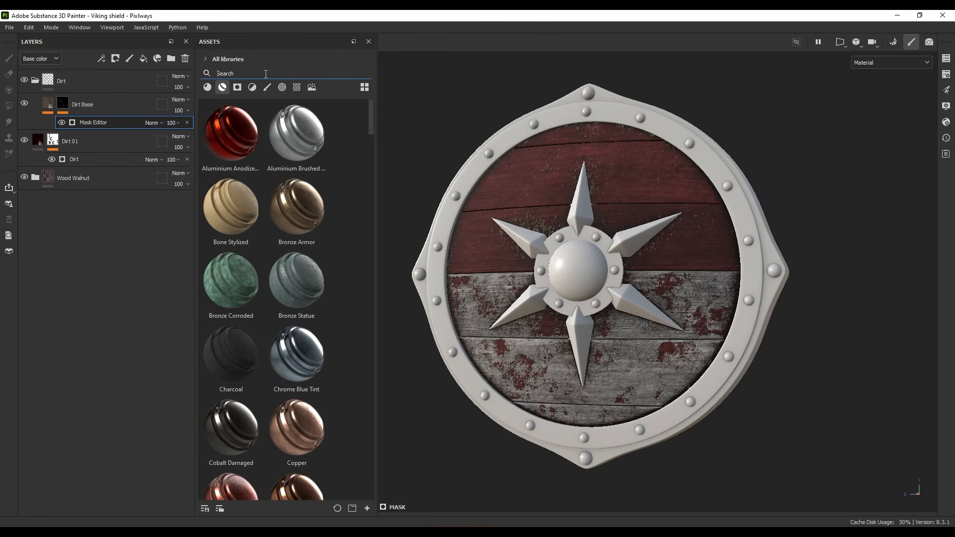
text(iron)
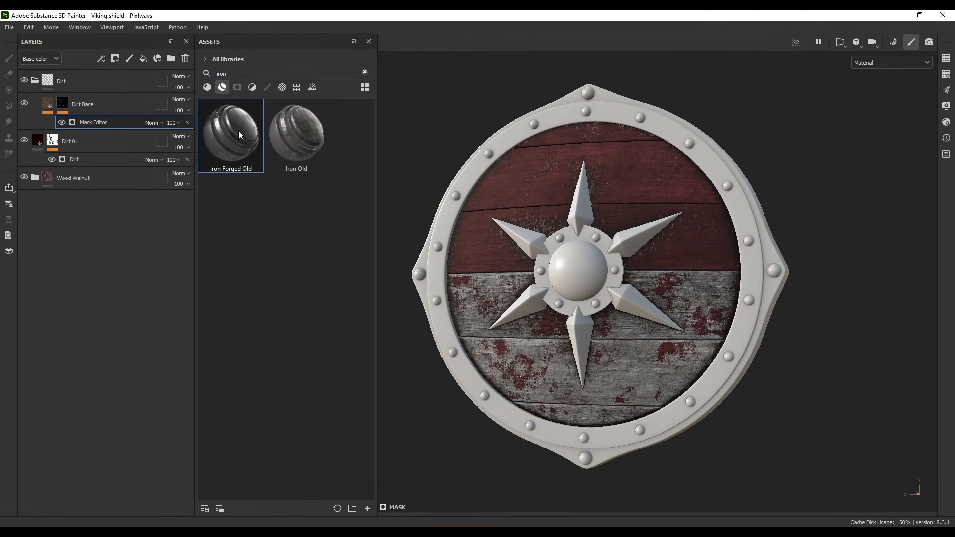
drag(240, 134, 660, 118)
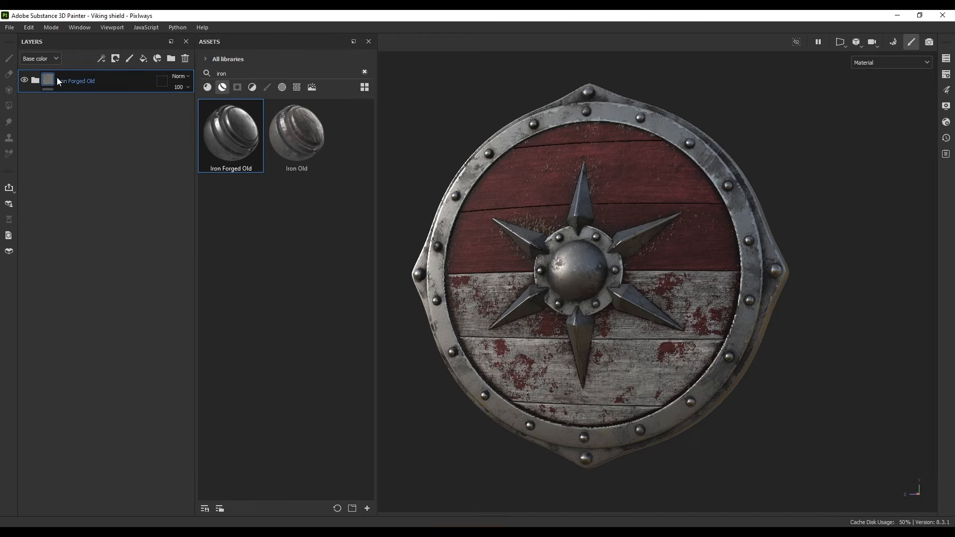
Expand the Iron Forged Old material and set its Base layer's base color to dark grey 313131.
click(35, 81)
click(45, 239)
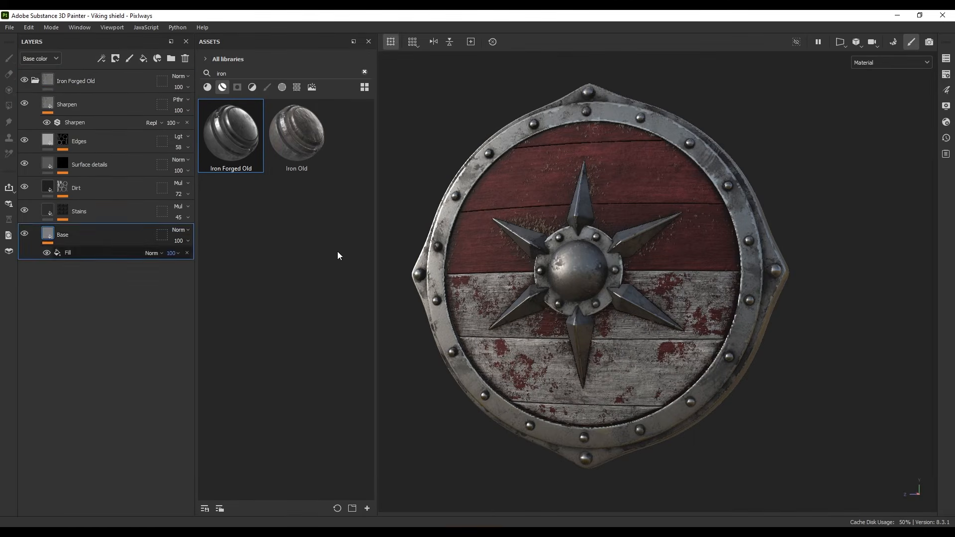
click(751, 322)
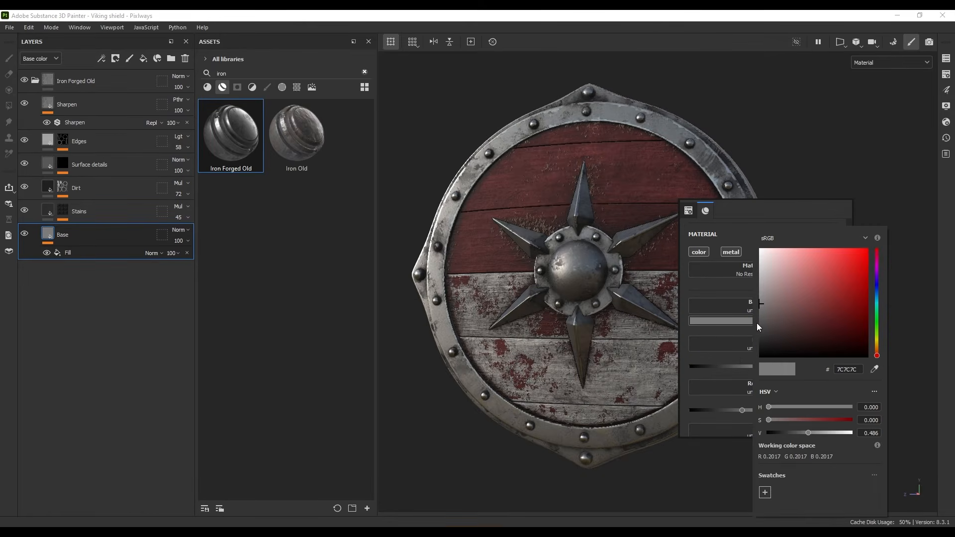
drag(766, 315, 743, 335)
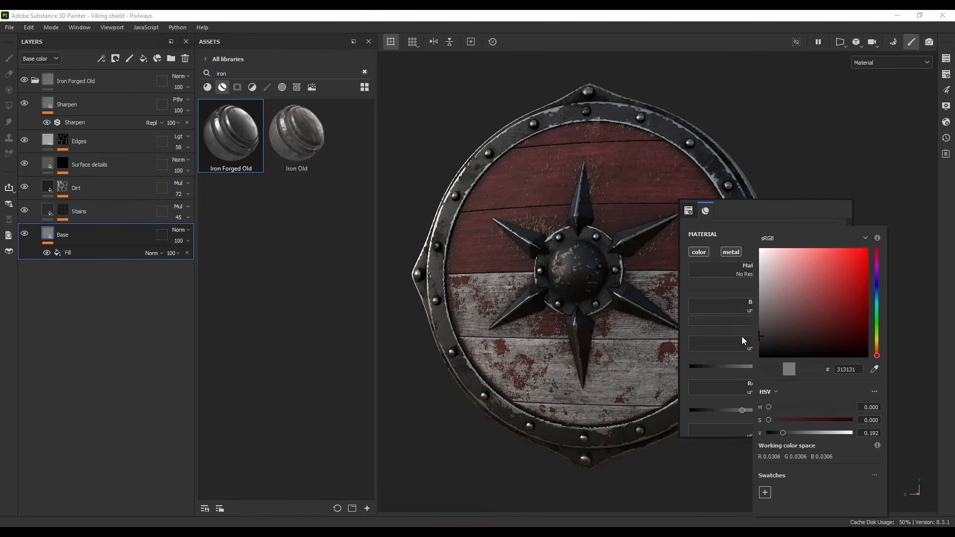
click(632, 298)
Raise the Metal texture set's texture size for sharper detail and inspect the shield.
mouse_move(631, 298)
alt+mouse_down()
mouse_move(664, 290)
mouse_move(644, 289)
alt+mouse_up()
click(946, 74)
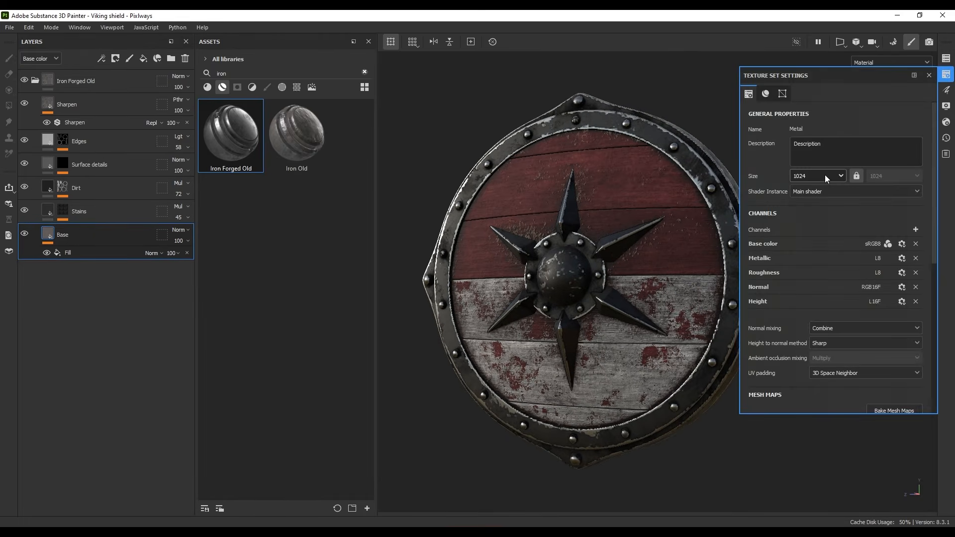
click(824, 175)
click(807, 230)
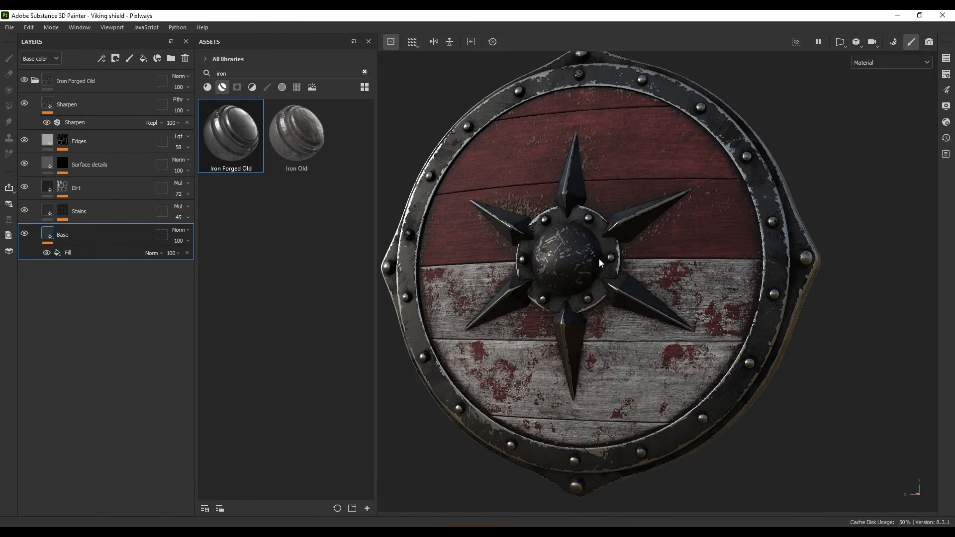
alt+drag(601, 260, 594, 277)
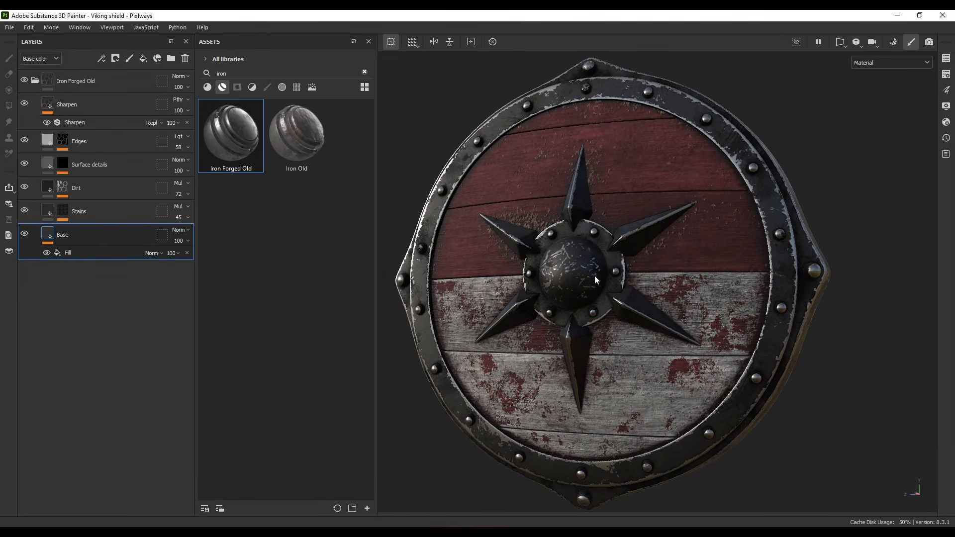
Raise the Wear Level of the Edges layer's Metal Edge Wear generator to about 0.9 and collapse the Iron Forged Old folder.
mouse_move(66, 190)
click(64, 142)
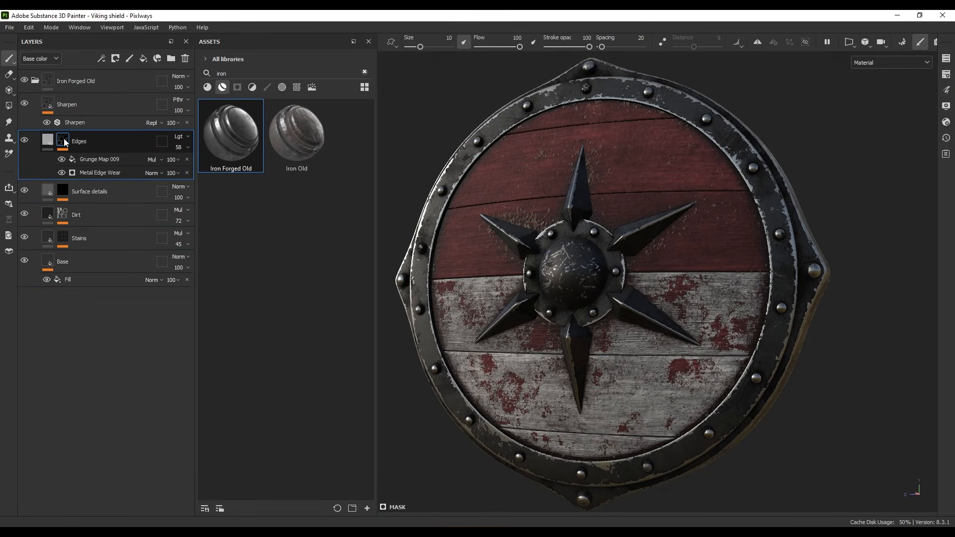
click(100, 173)
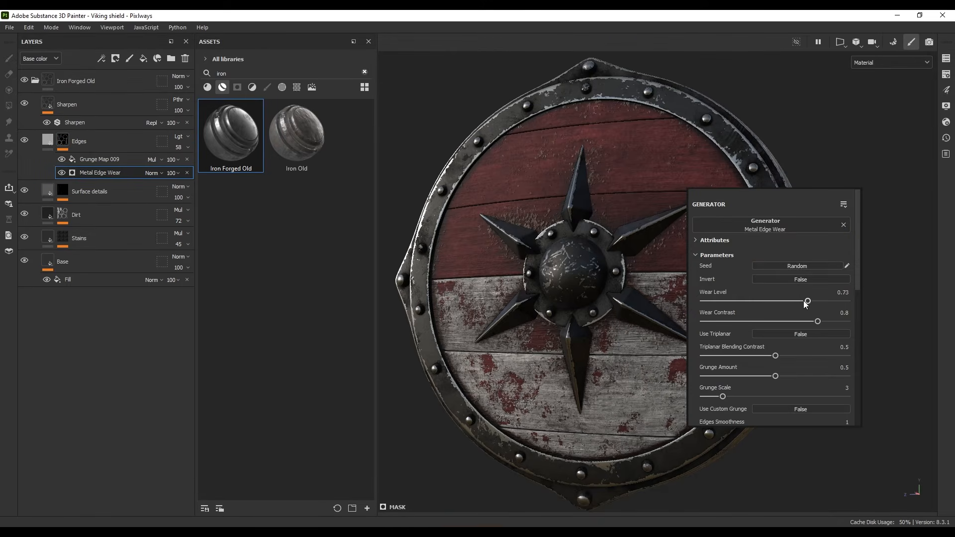
drag(805, 301, 833, 302)
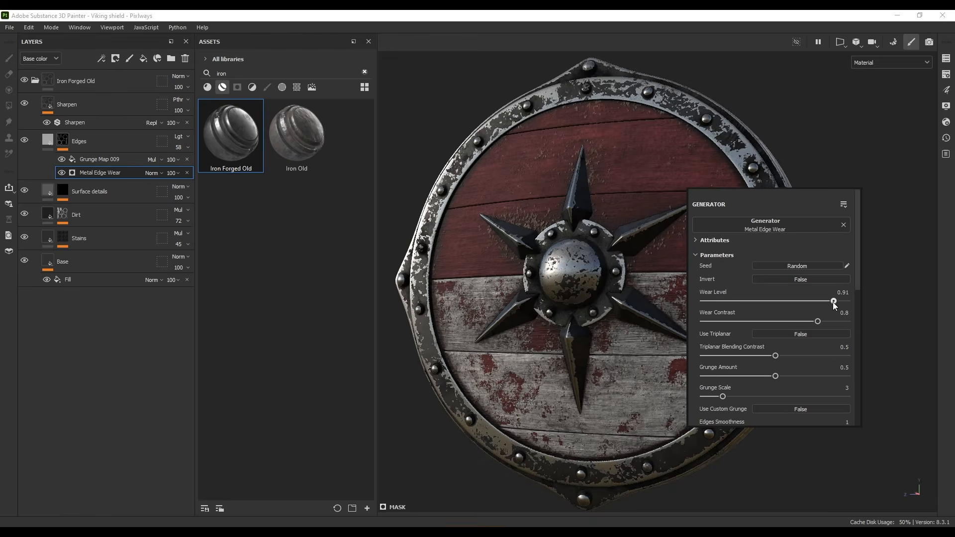
click(36, 81)
Search the smart materials for dirt and apply the Dirt material to the shield's metal parts.
click(364, 73)
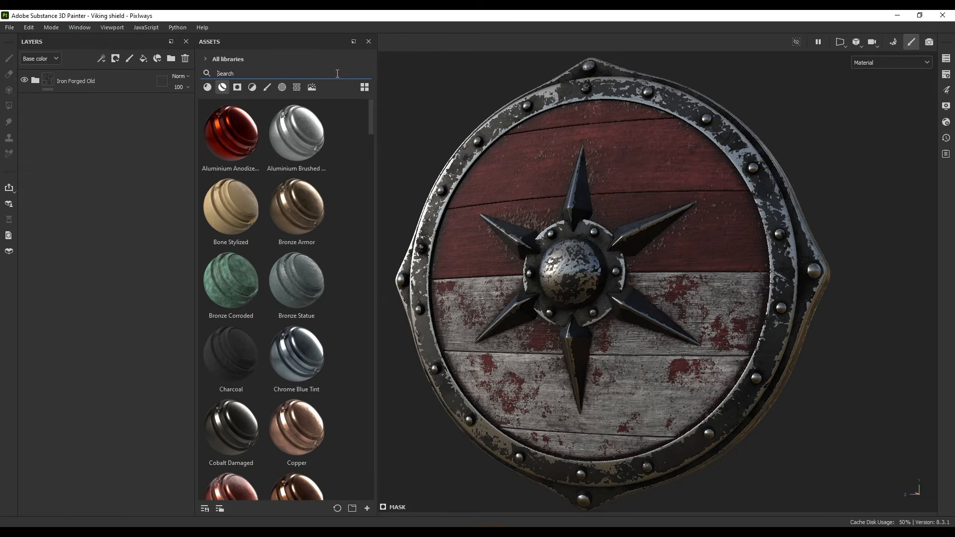
text(dirt)
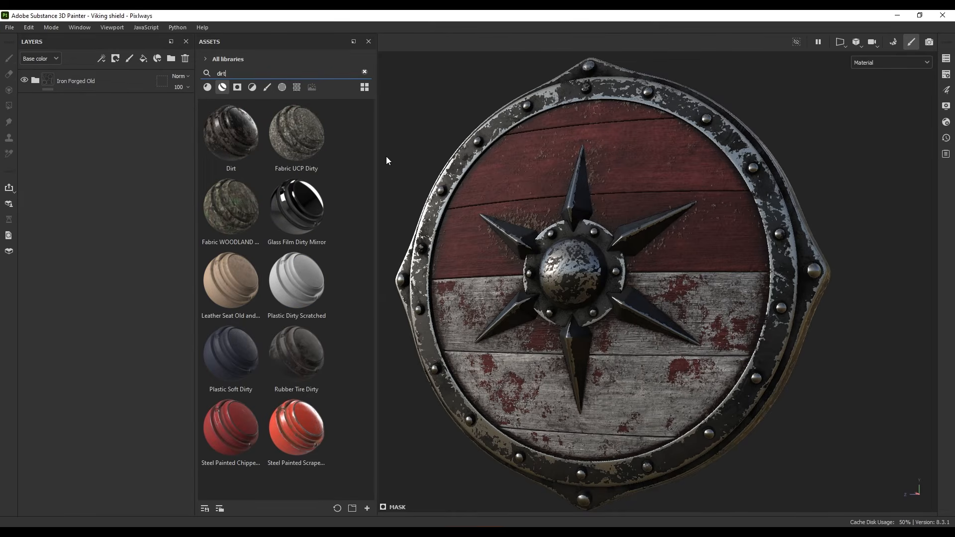
drag(231, 133, 576, 270)
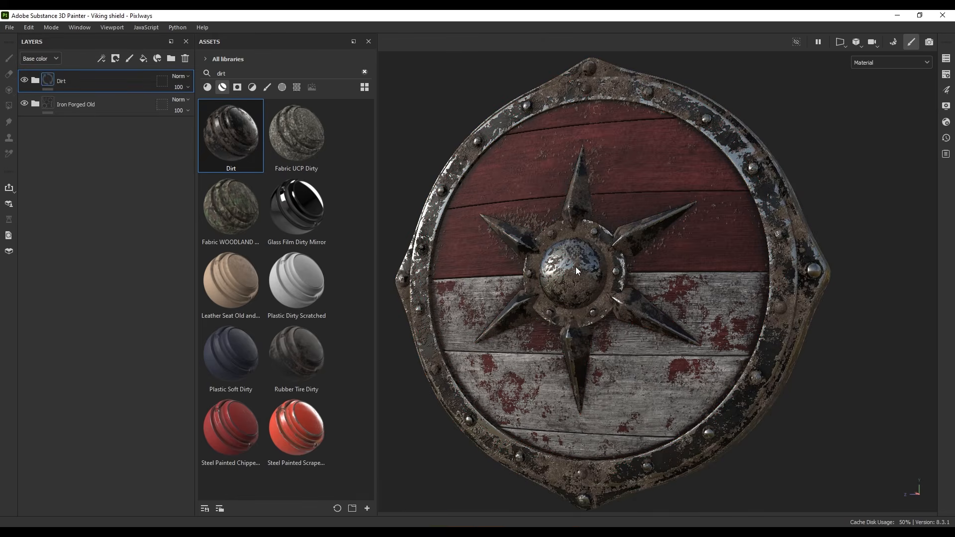
Lower the Global Balance of the metal Dirt Base layer's Mask Editor to about 0.66.
click(38, 82)
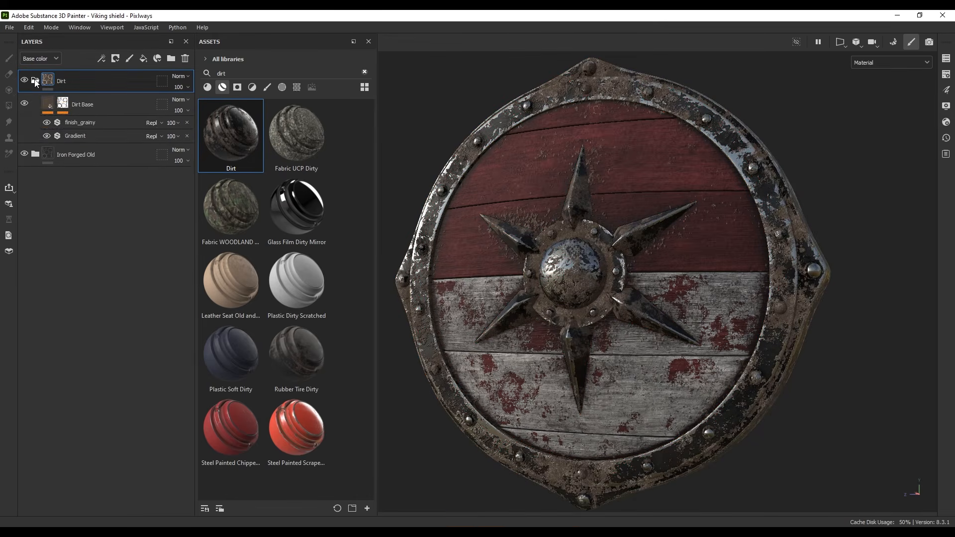
click(72, 121)
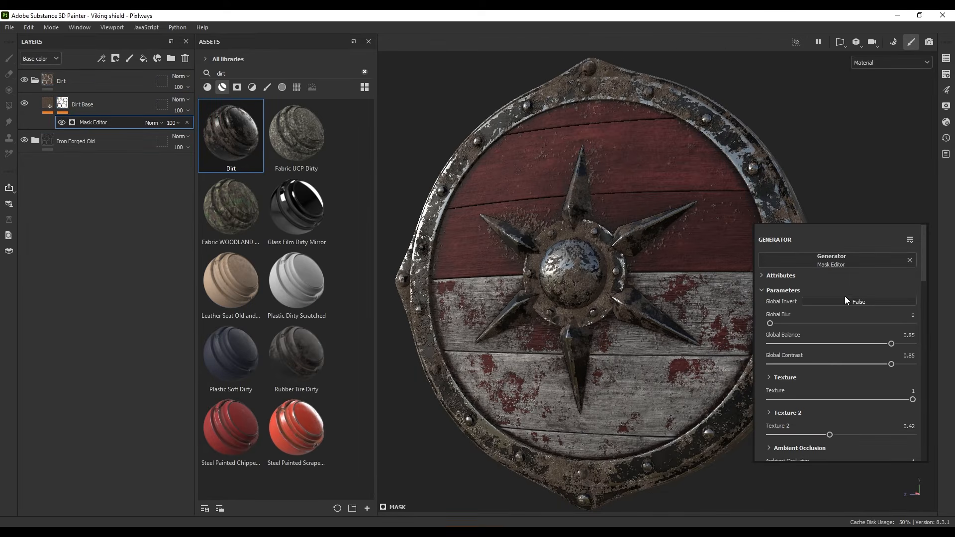
drag(872, 343, 853, 352)
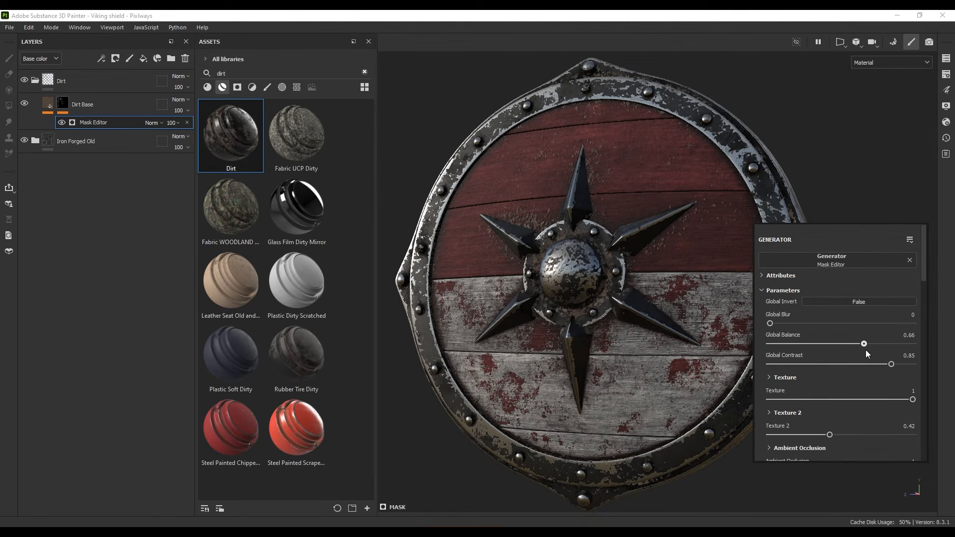
Switch to the wood texture set and add an empty paint layer at the top of its stack, above the Dirt folder.
click(630, 302)
scroll(630, 303, down, 3)
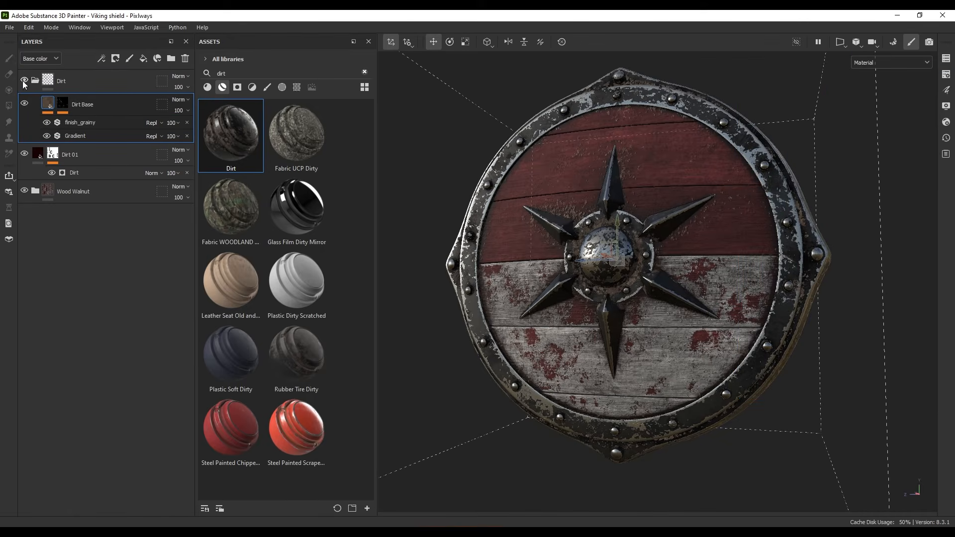
click(35, 81)
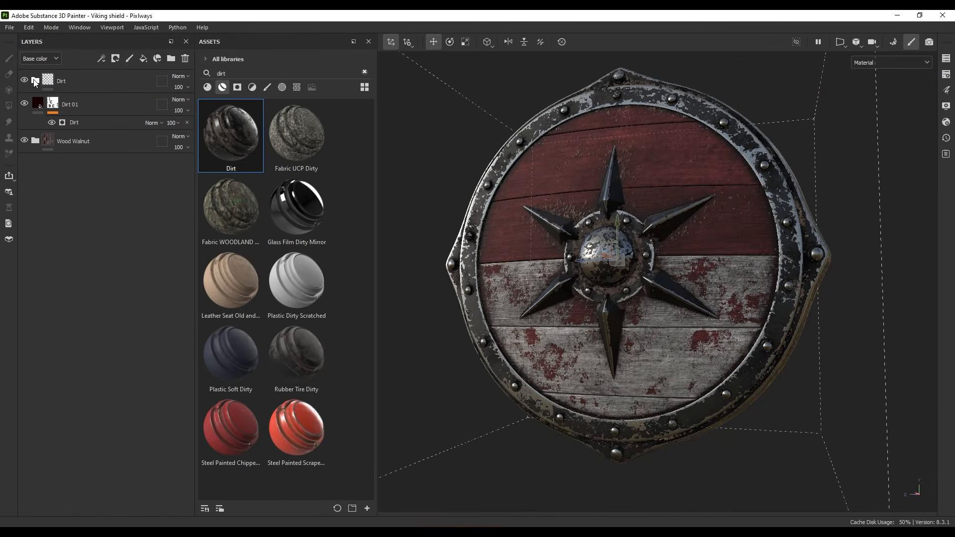
click(129, 58)
drag(111, 105, 105, 76)
click(36, 104)
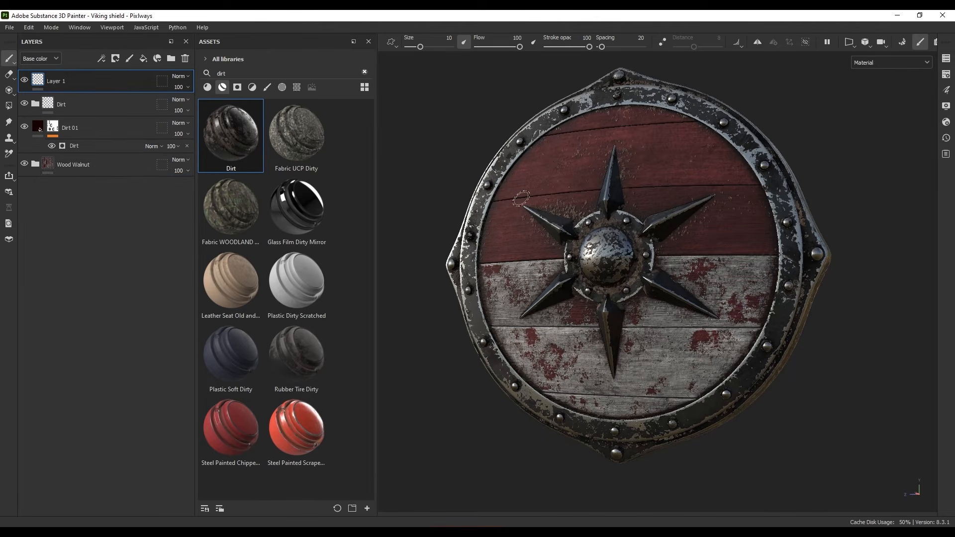
Disable the brush's color and metal channels, and set its roughness to about 0.72 and its height to about -0.21.
right_click(547, 199)
scroll(603, 274, down, 10)
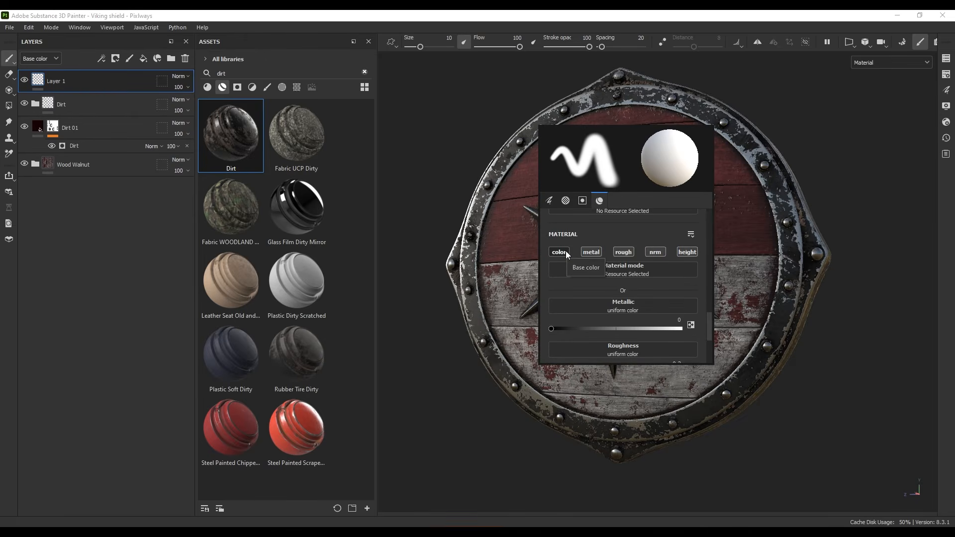
click(591, 252)
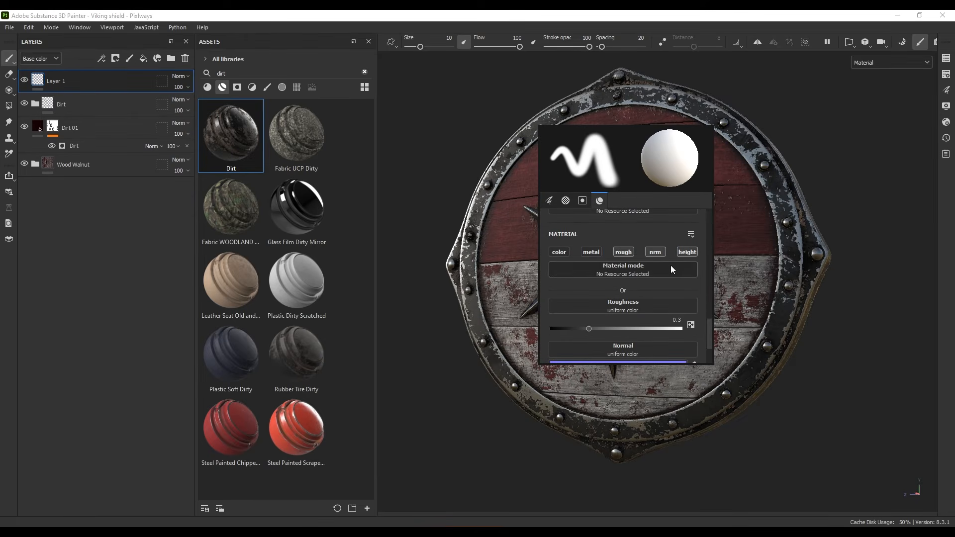
scroll(660, 273, down, 1)
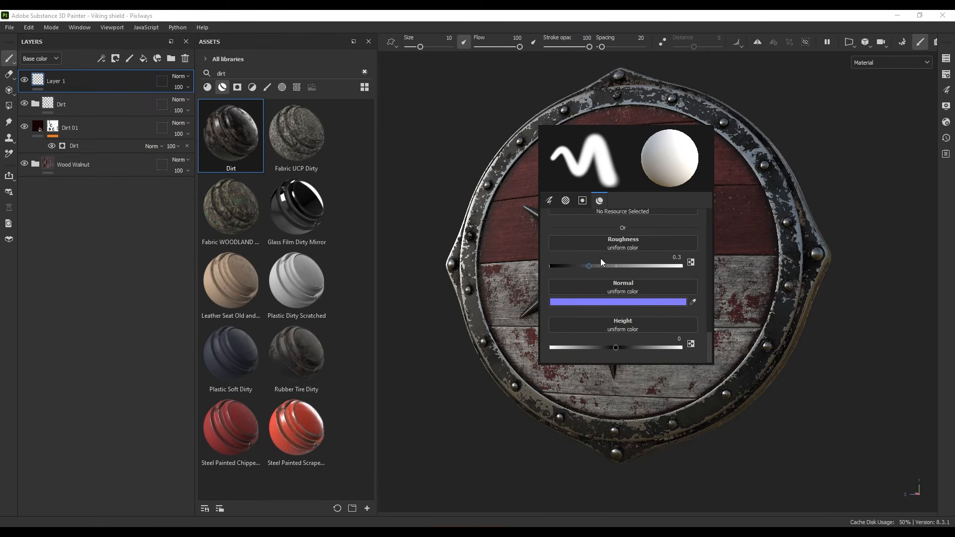
drag(592, 265, 640, 268)
drag(614, 350, 603, 348)
Search the brush alphas for scratches and assign the Scratches alpha to the brush.
right_click(573, 185)
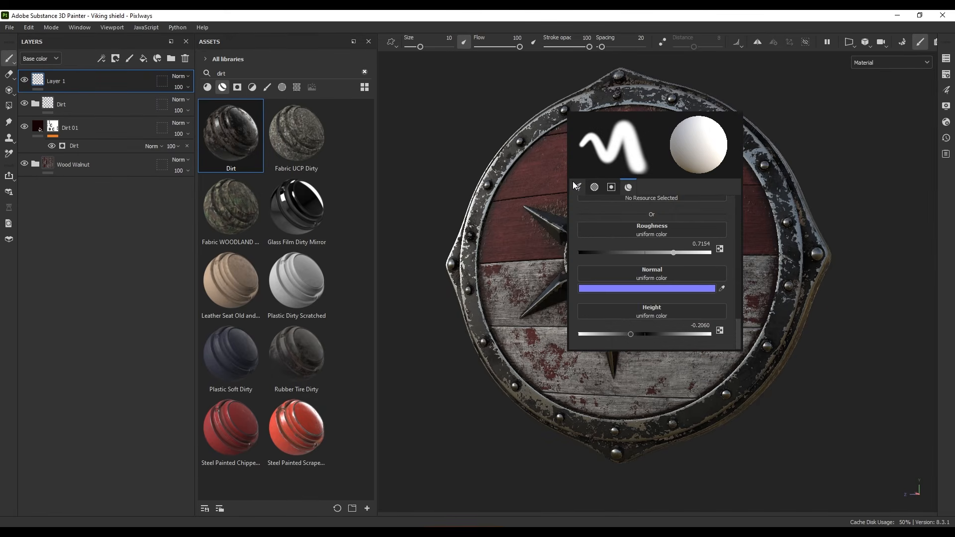
scroll(632, 233, up, 10)
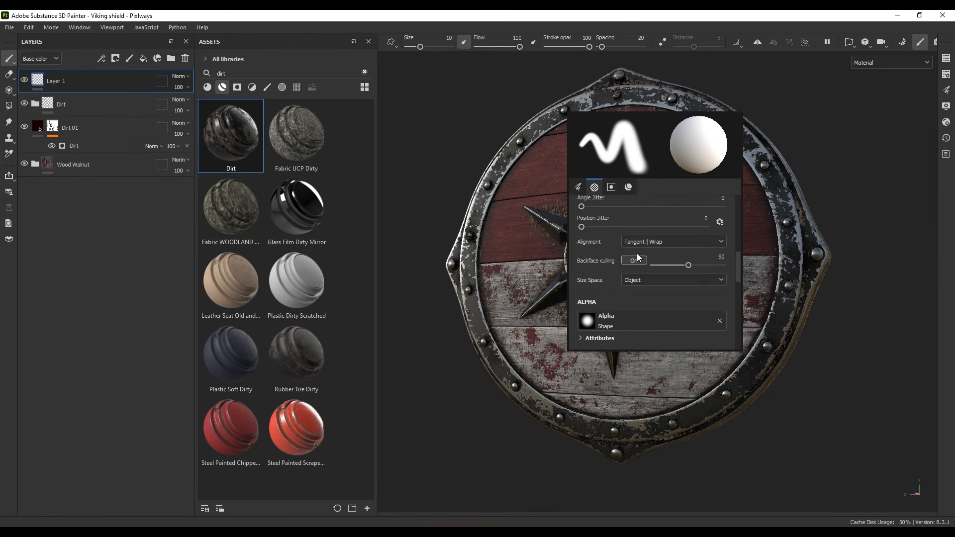
scroll(636, 261, down, 1)
click(620, 293)
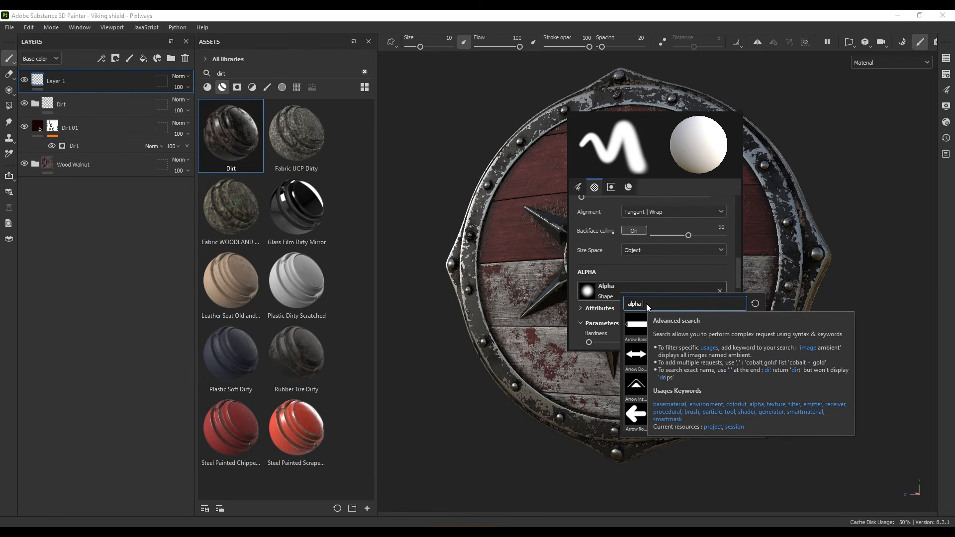
text(alpha scra)
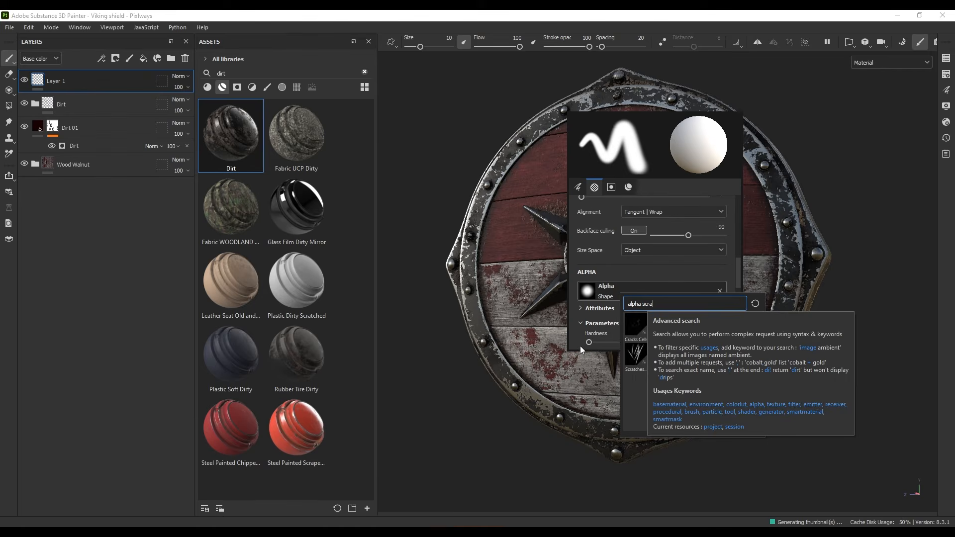
click(637, 354)
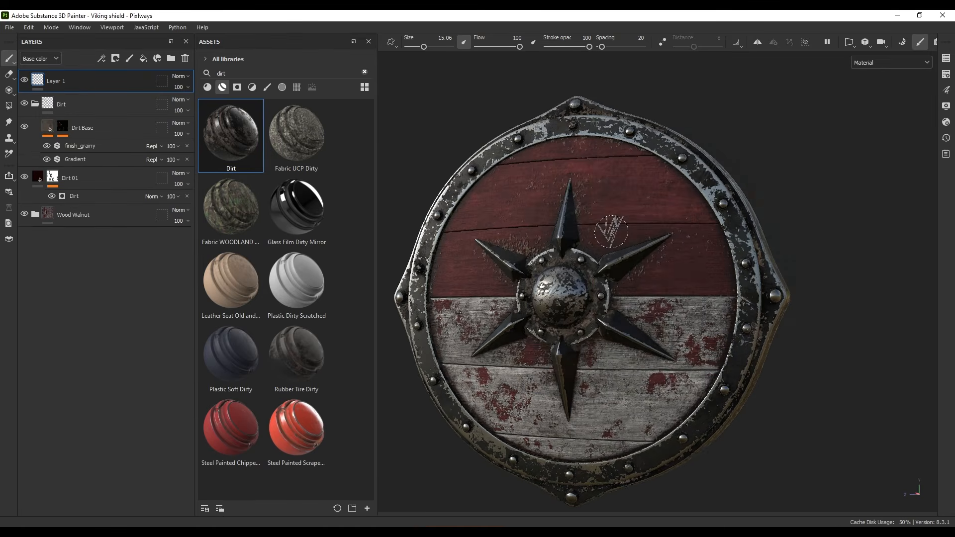
Enlarge the brush to a size of about 64, rotate its pattern, and stamp scratches onto the red planks beside the rim.
scroll(612, 215, down, 2)
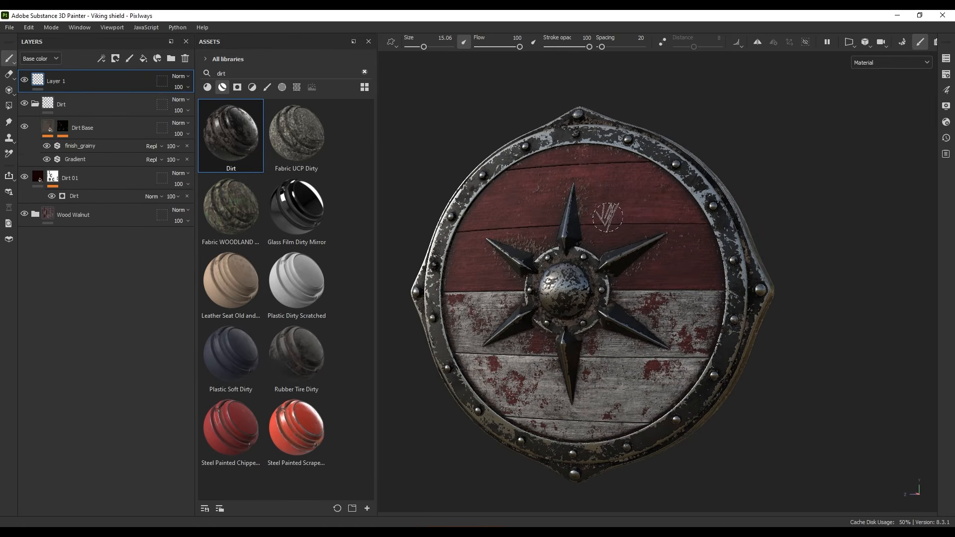
key(bracketright)
key(bracketright)
key(bracketright)
key(bracketright)
key(bracketright)
key(bracketright)
key(bracketright)
key(bracketright)
key(bracketright)
key(bracketright)
key(bracketright)
key(bracketright)
key(bracketright)
key(bracketright)
key(bracketright)
key(bracketright)
key(bracketright)
key(bracketright)
key(bracketright)
key(bracketright)
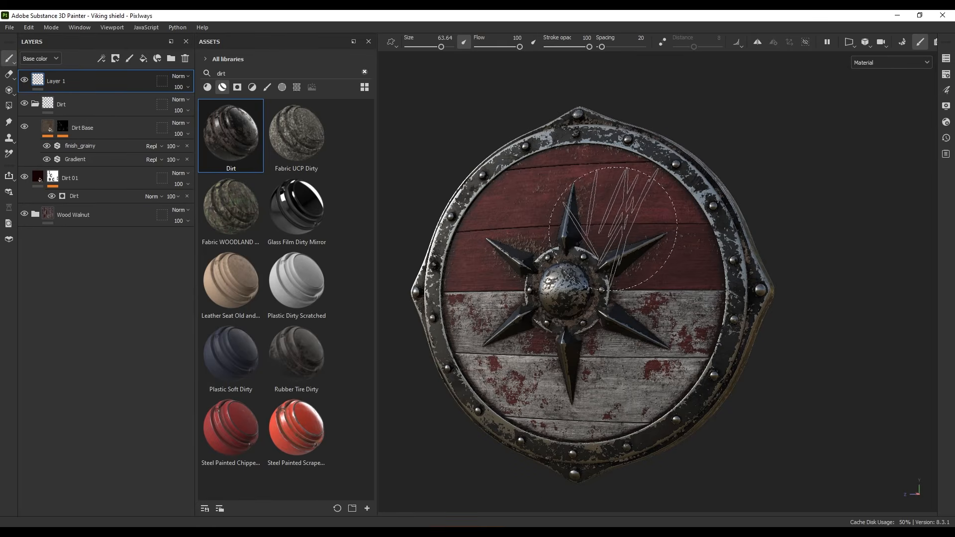
key(ctrl)
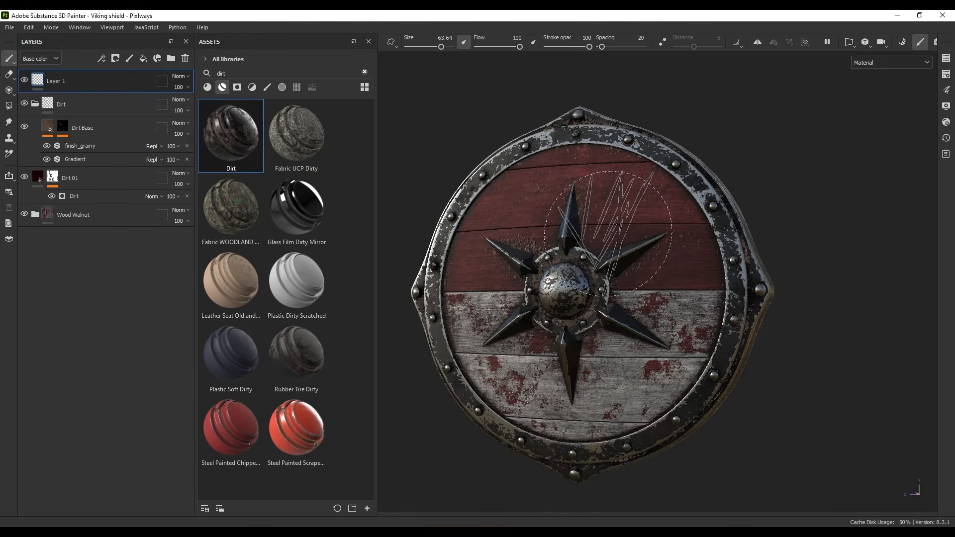
key(ctrl)
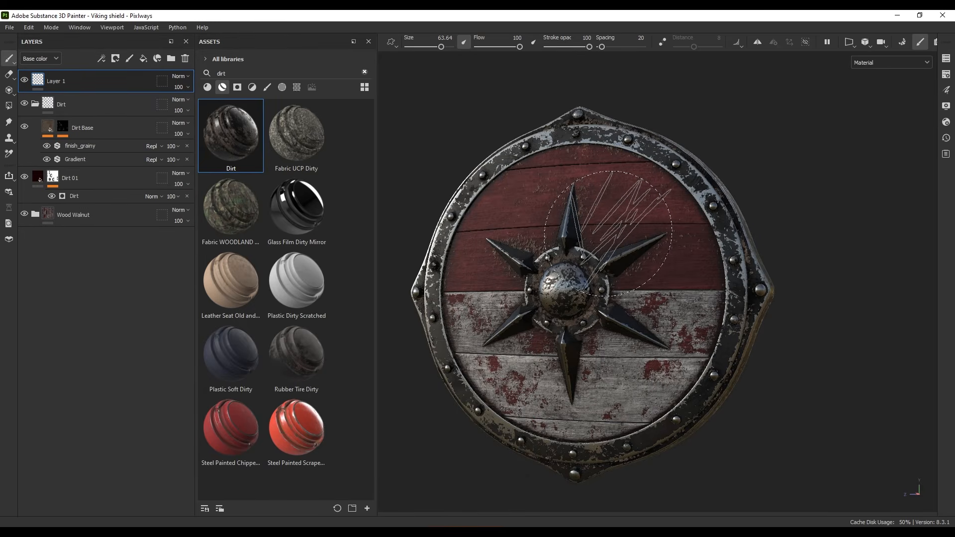
alt+drag(630, 195, 668, 220)
scroll(638, 217, up, 3)
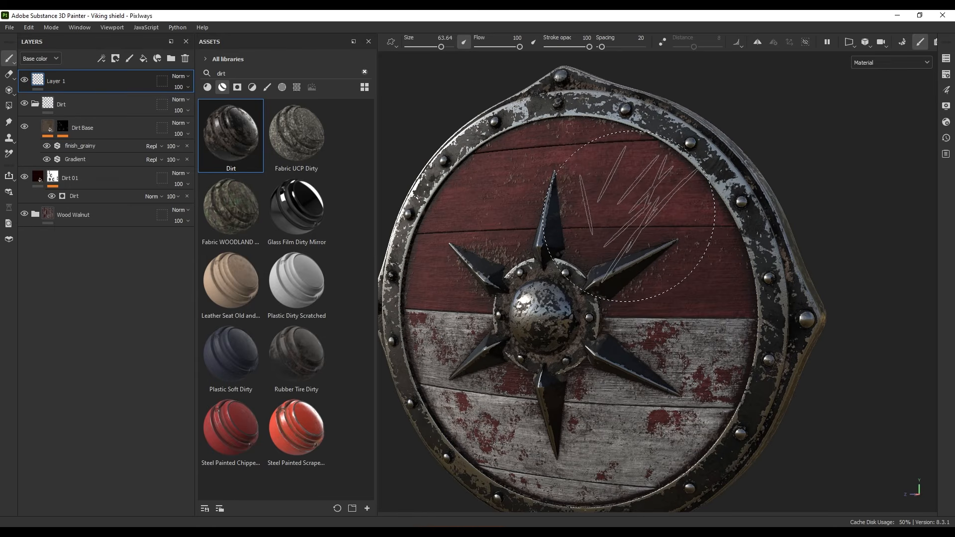
click(629, 217)
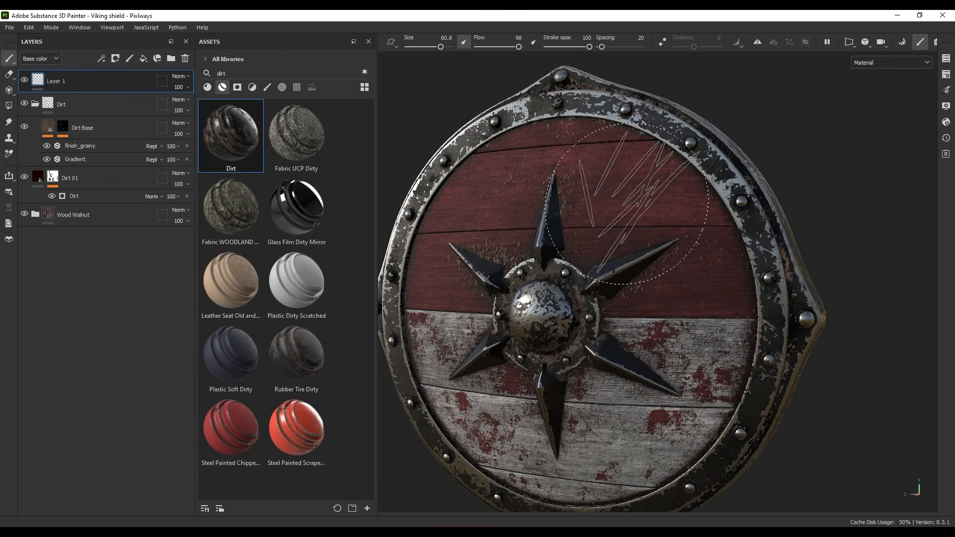
Shrink the brush to a size of about 55 and stamp scratches onto the lowest grey planks.
mouse_move(655, 359)
alt+mouse_down()
mouse_move(691, 359)
mouse_move(640, 343)
mouse_move(647, 339)
alt+mouse_up()
alt+drag(661, 284, 697, 293)
alt+right_drag(696, 294, 647, 303)
ctrl+alt+drag(562, 390, 580, 303)
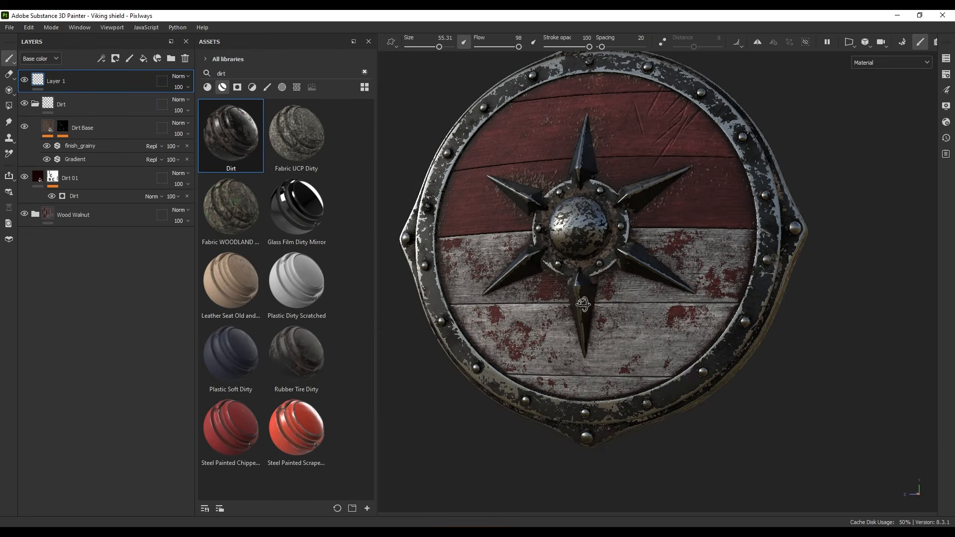
click(558, 397)
Reduce the brush flow to 75, vary its size and rotation, and stamp lighter scratches across the other red and grey planks.
ctrl+drag(652, 398, 473, 380)
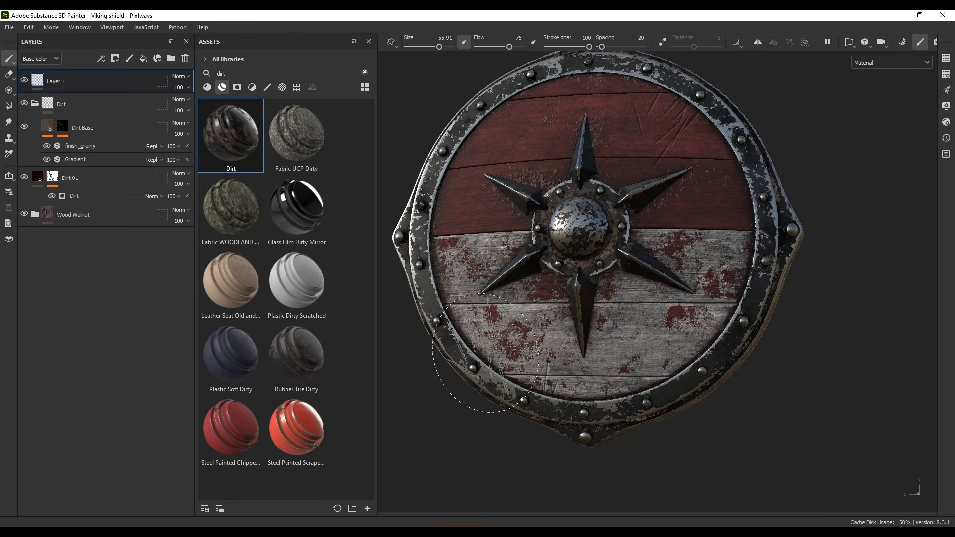
ctrl+right_drag(605, 358, 599, 358)
alt+drag(597, 318, 598, 336)
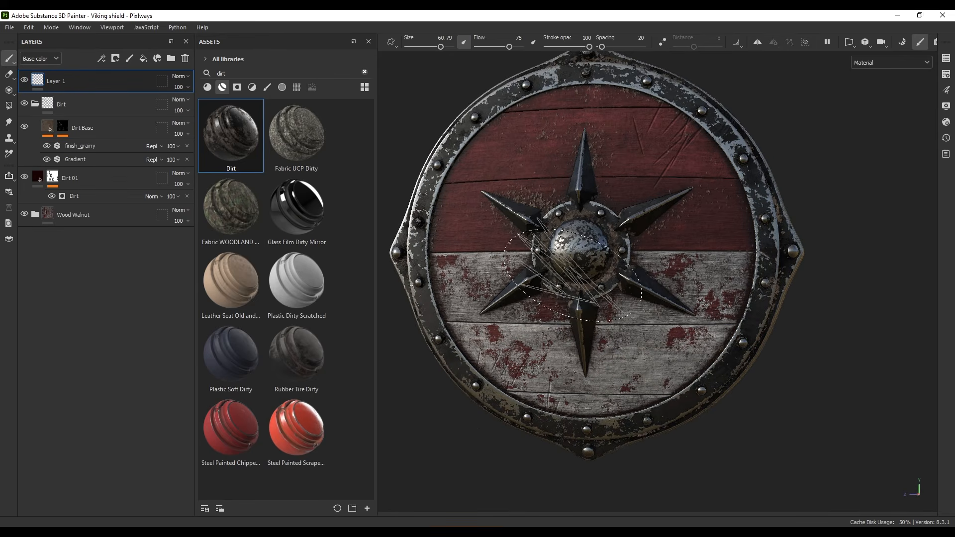
alt+drag(574, 240, 587, 239)
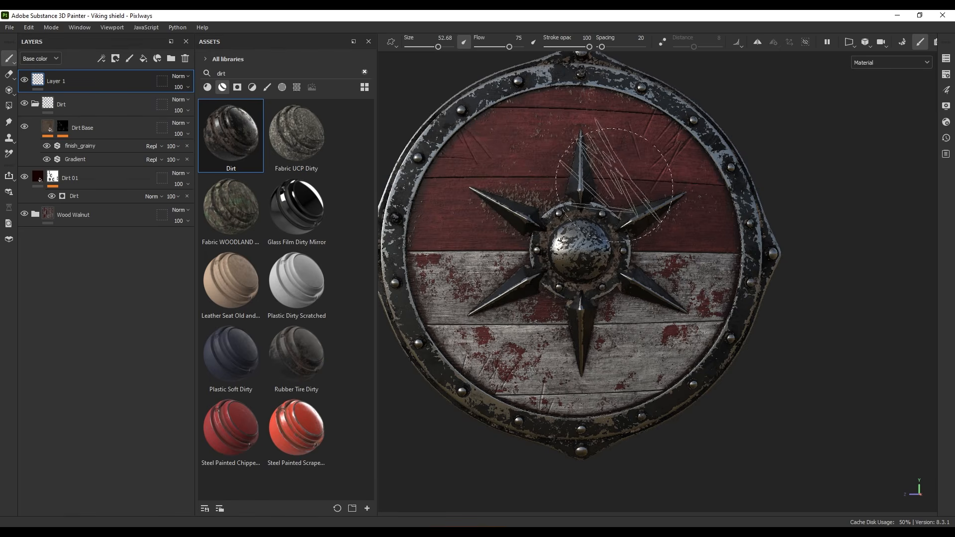
alt+drag(612, 170, 565, 285)
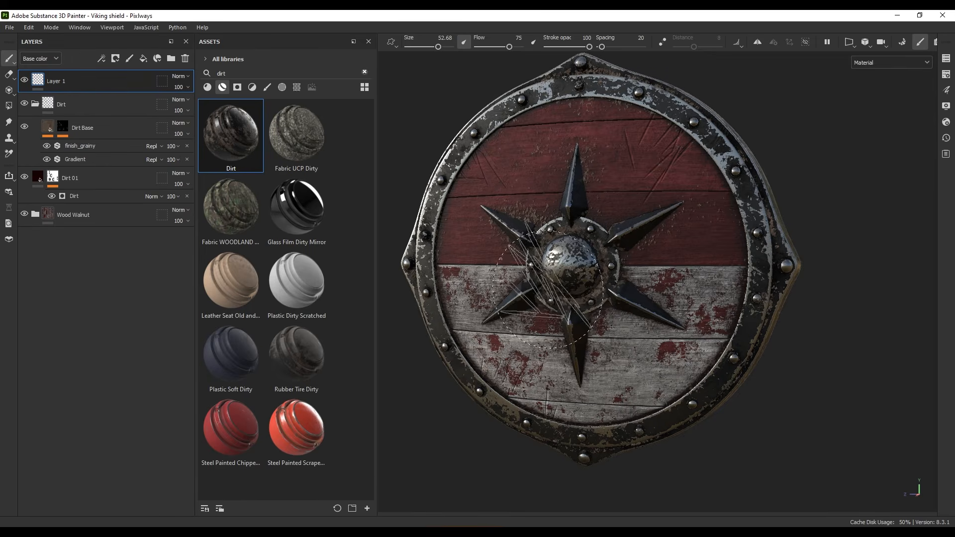
Switch to the Metal texture set and add an empty paint layer above its Dirt folder.
click(945, 62)
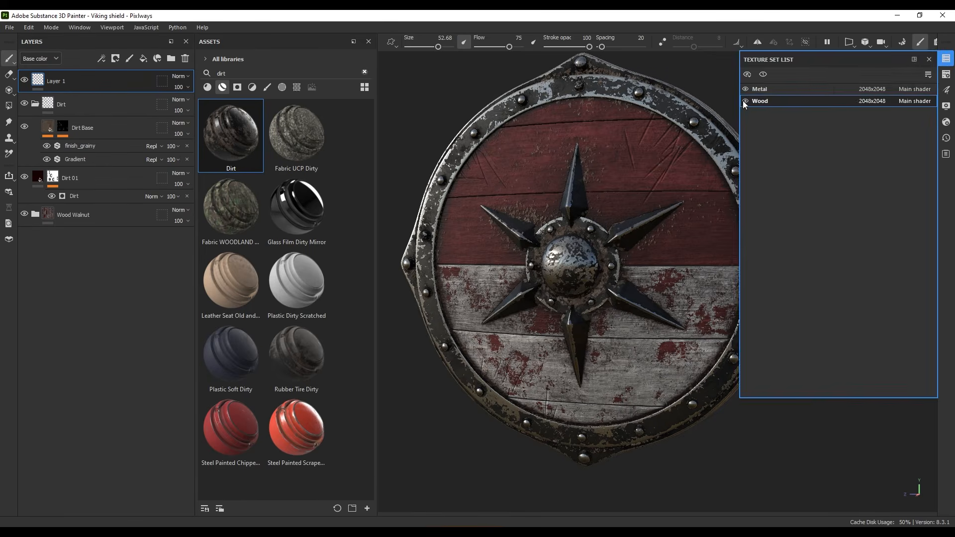
click(761, 105)
click(127, 60)
drag(78, 104, 77, 72)
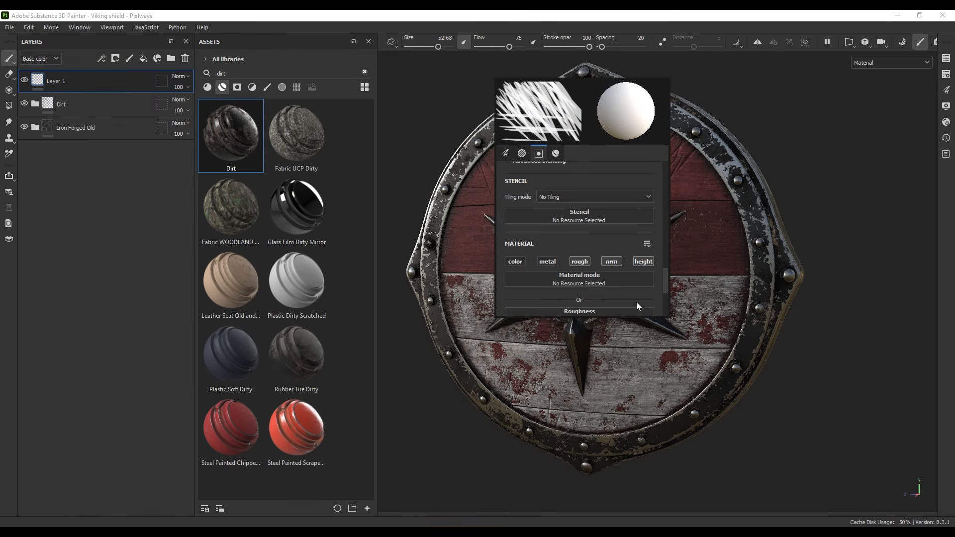
Set the scratch brush's height to -0.0861 for shallower marks on the metal.
scroll(636, 305, down, 3)
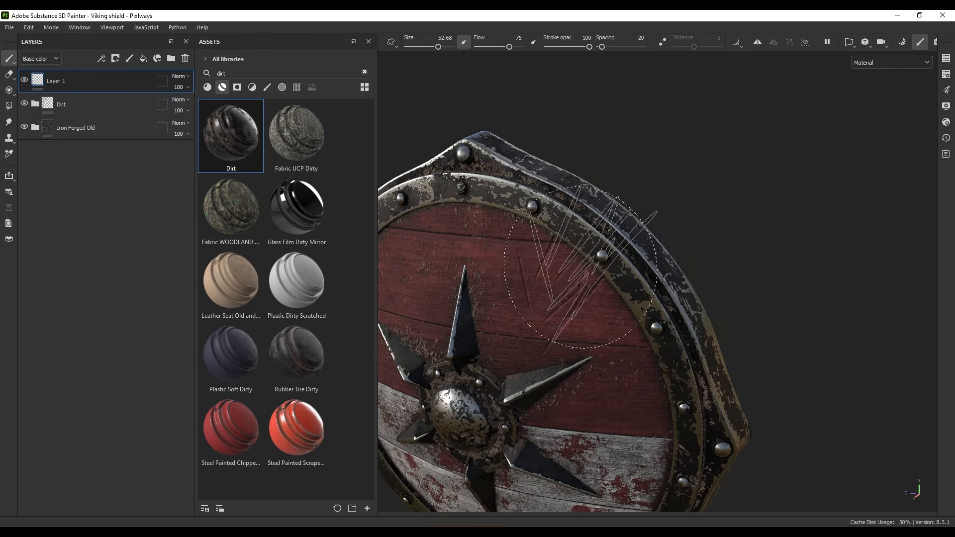
scroll(574, 297, up, 3)
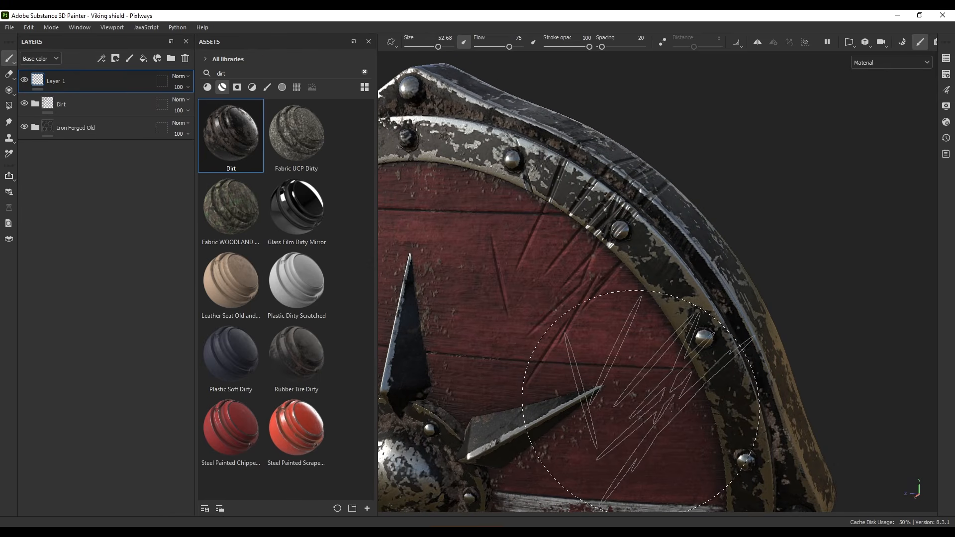
right_click(590, 249)
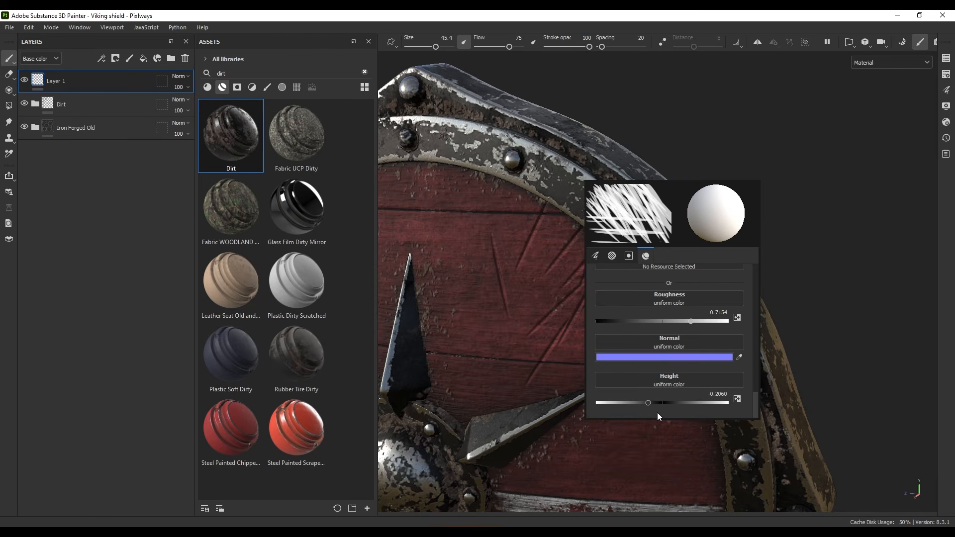
drag(648, 403, 656, 403)
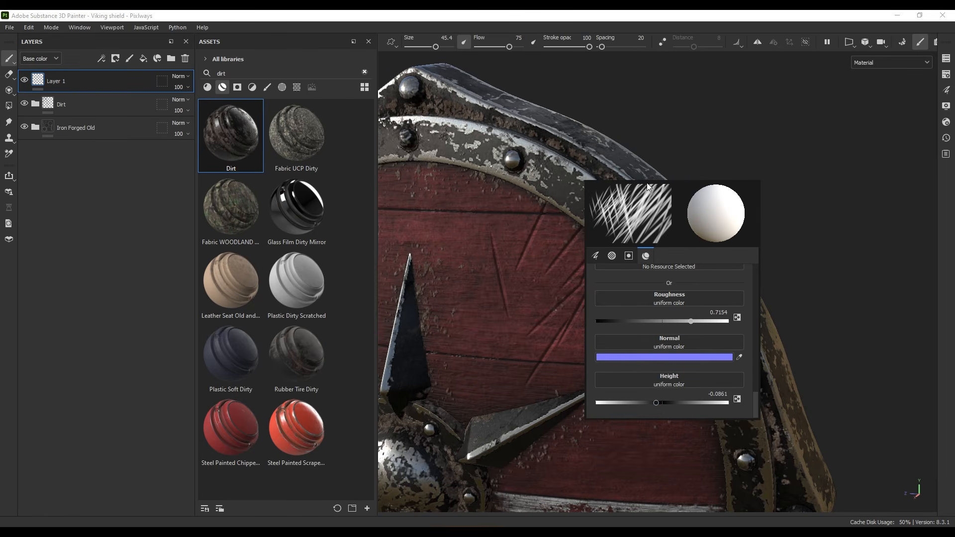
Stamp shallow scratches onto the shield's metal rim, down to the section beside the lowest grey planks.
mouse_move(565, 383)
alt+mouse_down()
mouse_move(680, 296)
mouse_move(630, 330)
alt+mouse_up()
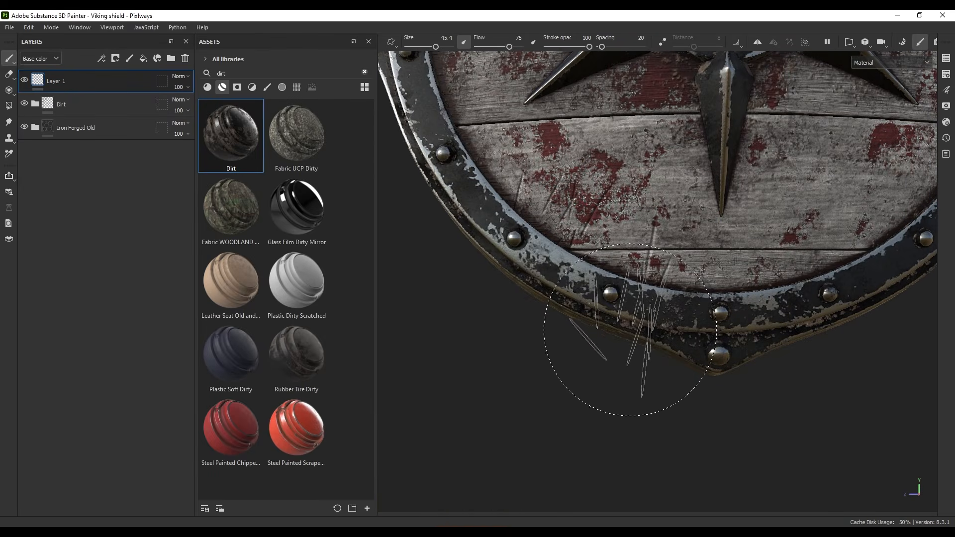
click(630, 330)
click(523, 302)
scroll(522, 302, down, 4)
alt+drag(523, 302, 472, 298)
alt+middle_drag(473, 299, 467, 403)
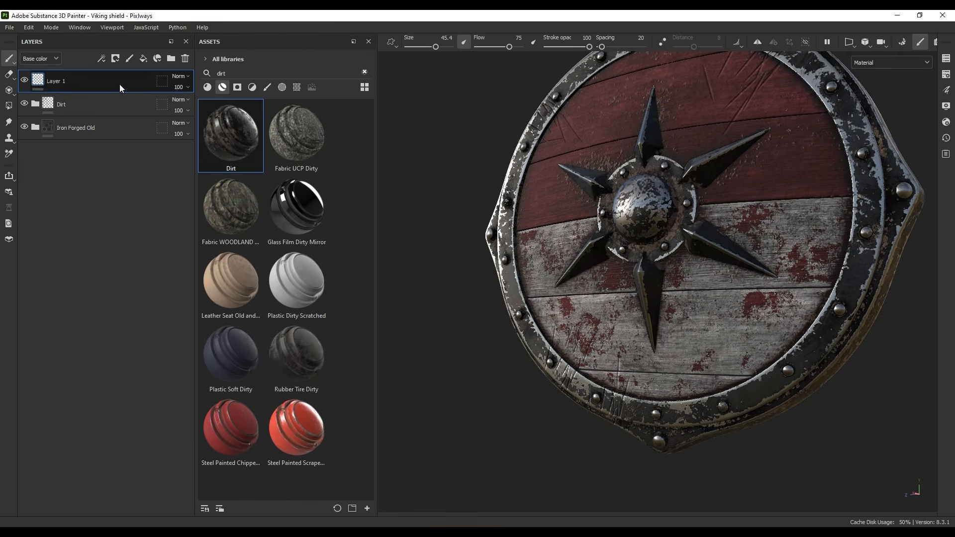
Add a white mask to Layer 1 and paint out excess scratches on the outer metal rim with a brush of about 14.
click(115, 60)
click(135, 71)
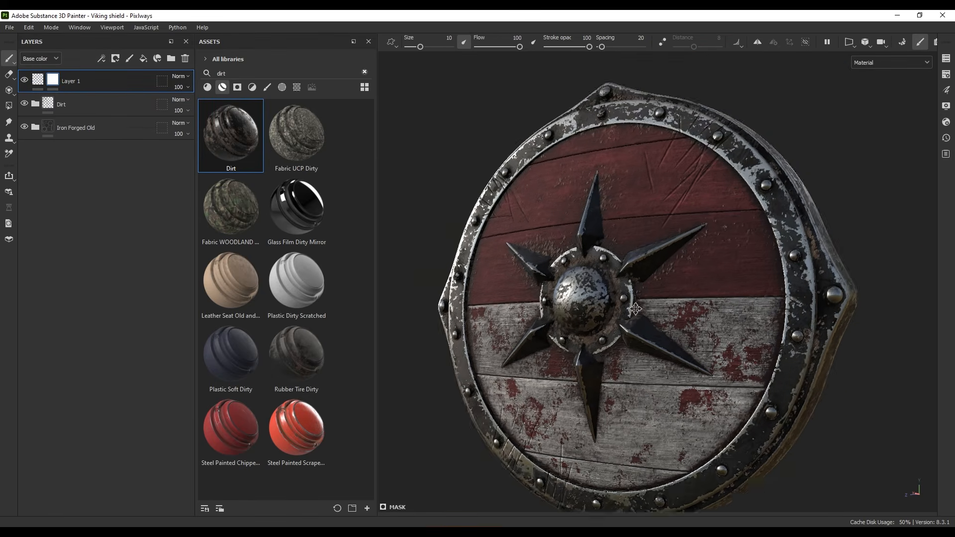
scroll(711, 244, up, 5)
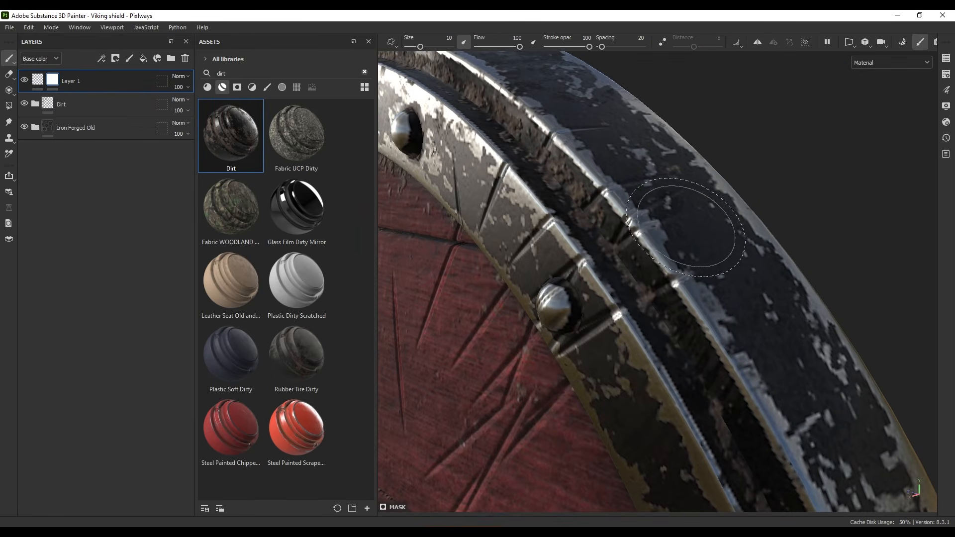
mouse_move(701, 185)
alt+mouse_down()
mouse_move(661, 152)
mouse_move(666, 233)
mouse_move(706, 297)
alt+mouse_up()
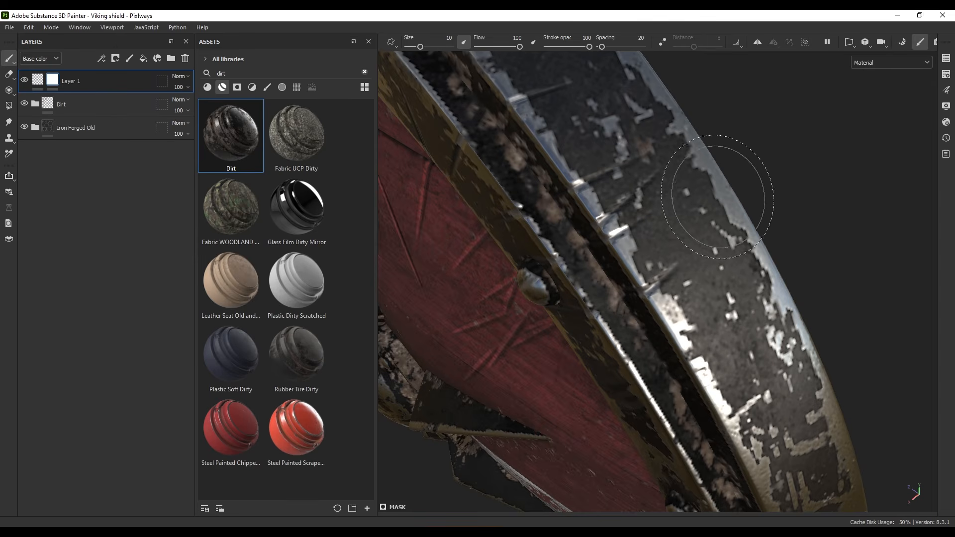
ctrl+right_drag(694, 223, 712, 223)
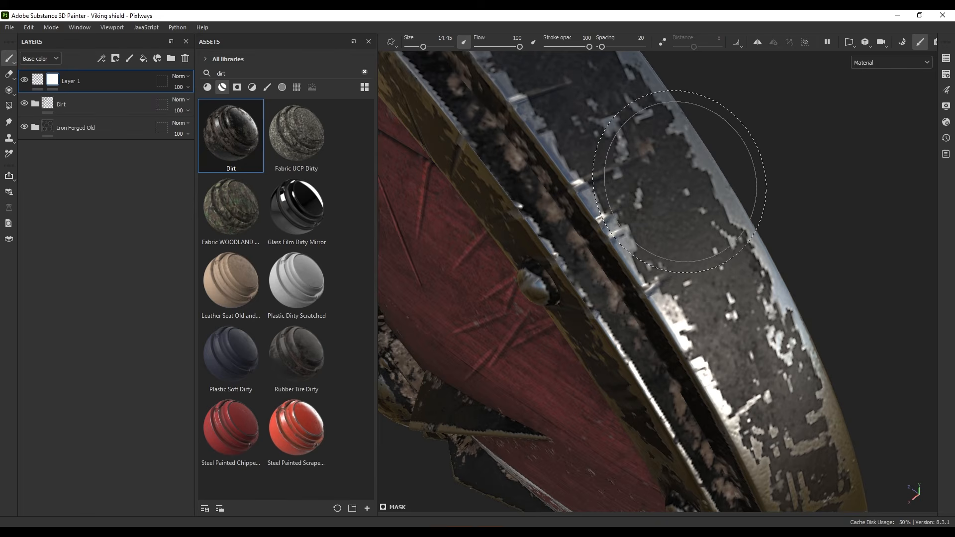
alt+drag(669, 249, 661, 224)
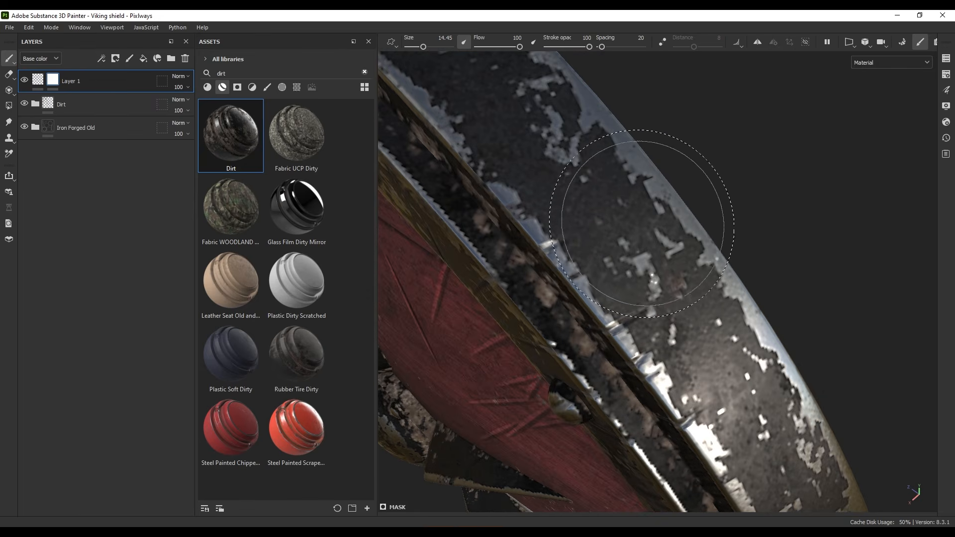
Reduce the mask brush to a size of about 8 to 12 and thin out the scratches along the rest of the metal rim.
mouse_move(681, 281)
alt+mouse_down()
mouse_move(706, 294)
mouse_move(716, 163)
alt+mouse_up()
scroll(716, 163, down, 4)
ctrl+right_drag(706, 248, 690, 249)
mouse_move(689, 249)
alt+mouse_down()
mouse_move(707, 209)
mouse_move(669, 290)
mouse_move(564, 252)
alt+mouse_up()
scroll(523, 241, down, 5)
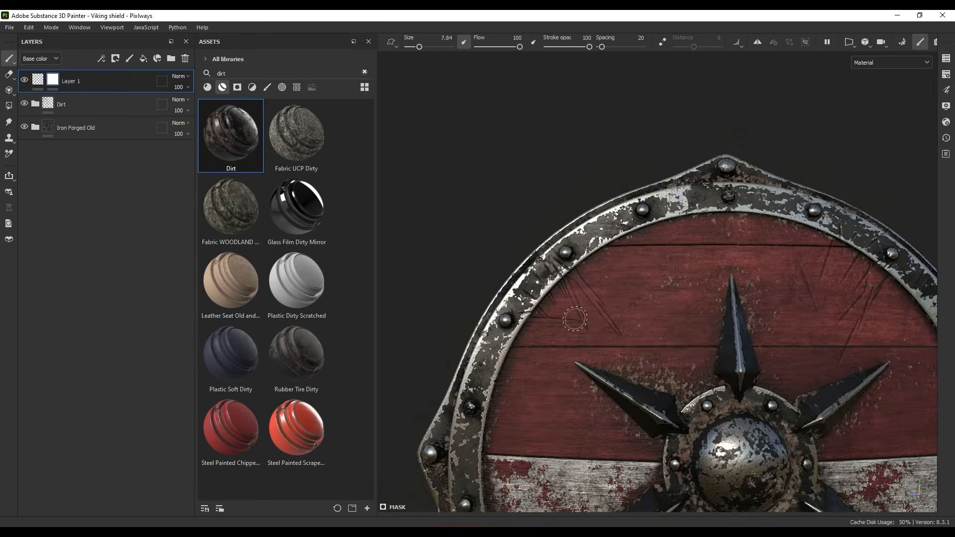
alt+drag(696, 298, 616, 288)
alt+middle_drag(616, 398, 616, 199)
scroll(616, 288, up, 5)
mouse_move(448, 388)
alt+mouse_down()
mouse_move(503, 322)
mouse_move(622, 368)
alt+mouse_up()
alt+middle_drag(661, 219, 654, 272)
mouse_move(662, 234)
alt+mouse_down()
mouse_move(677, 277)
mouse_move(680, 266)
alt+mouse_up()
scroll(680, 266, down, 3)
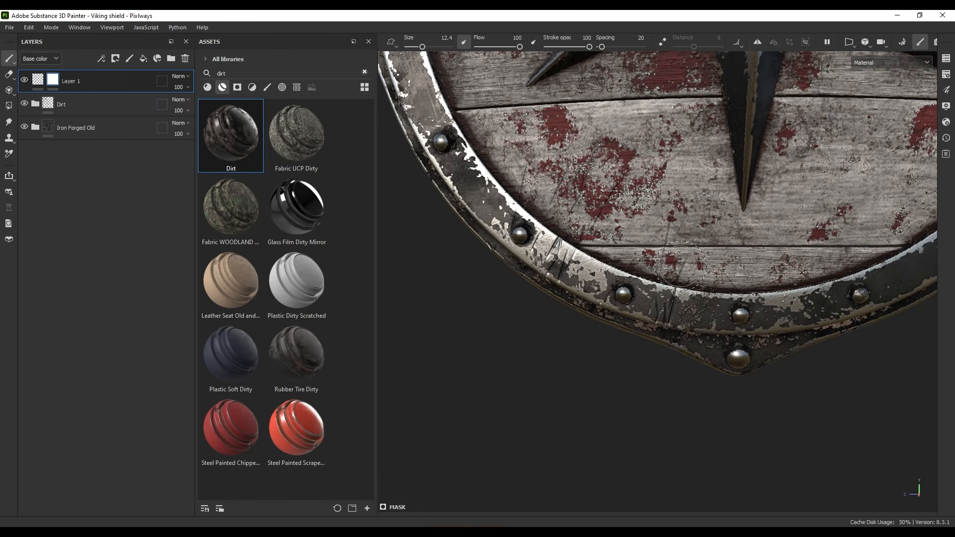
Switch to the Wood texture set and add a white mask to its Layer 1.
click(946, 59)
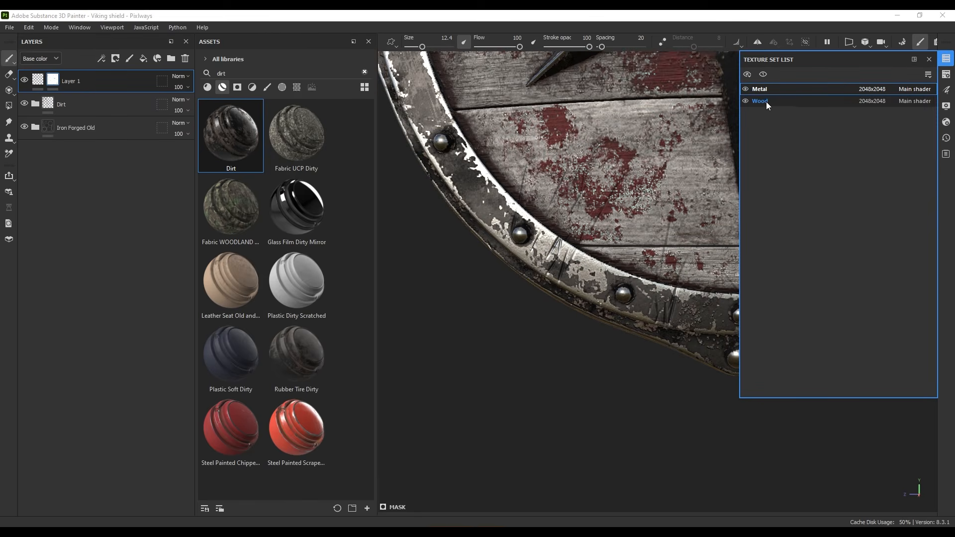
click(929, 59)
click(116, 58)
click(137, 71)
alt+middle_drag(572, 89, 610, 254)
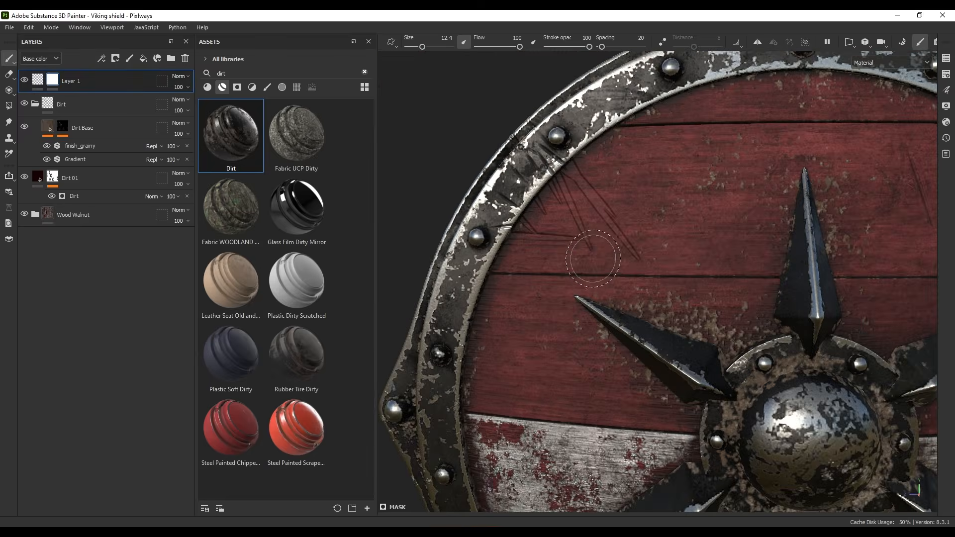
Enlarge the mask brush and paint out scratches on the red planks near the upper rim.
scroll(609, 254, up, 1)
ctrl+right_drag(614, 178, 634, 178)
scroll(587, 203, up, 2)
mouse_move(615, 178)
mouse_down()
mouse_move(562, 219)
mouse_move(579, 205)
mouse_up()
click(38, 79)
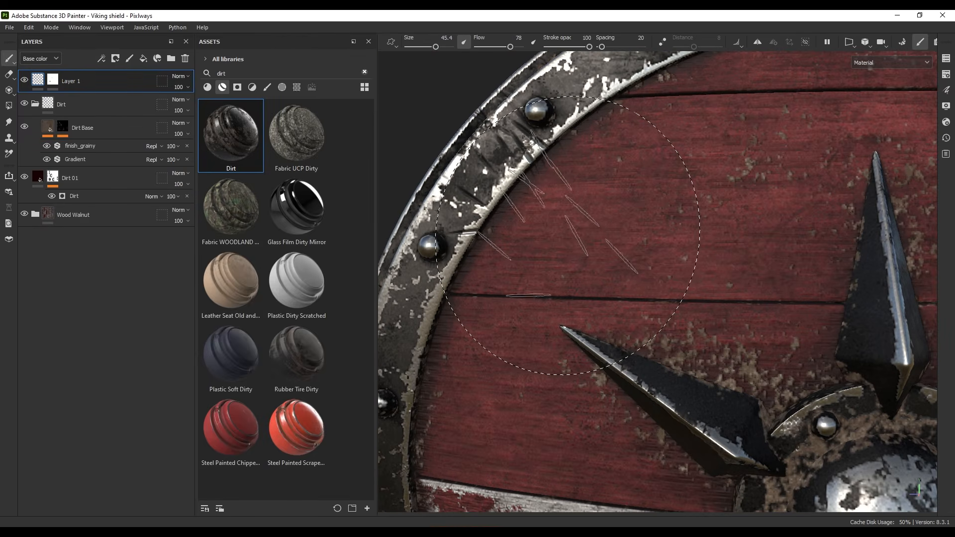
Undo the last edit and try the eraser on Layer 1's paint content.
scroll(548, 176, down, 3)
key(ctrl+z)
key(2)
click(38, 79)
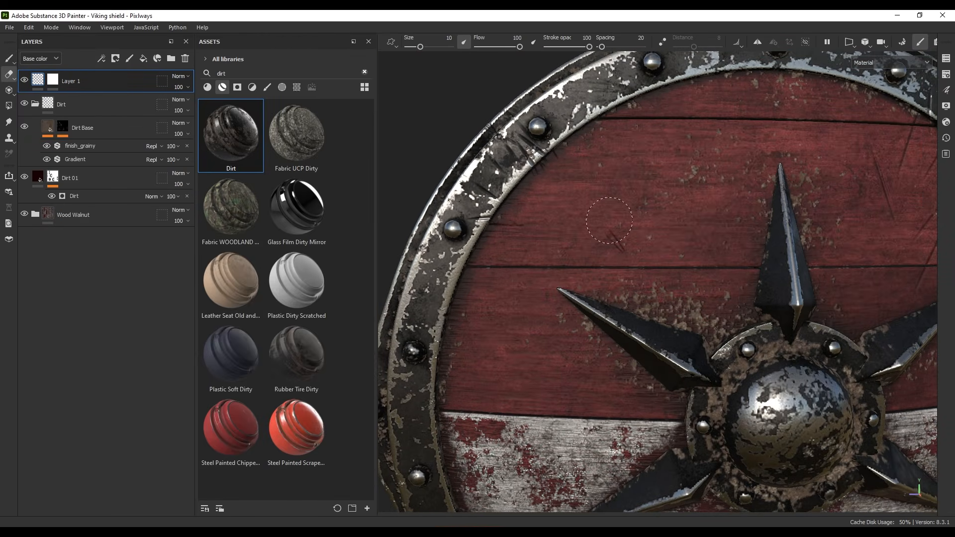
key(1)
Set the mask brush to a size of about 25 and fade the scratches on the red planks beside the rim.
scroll(597, 223, up, 3)
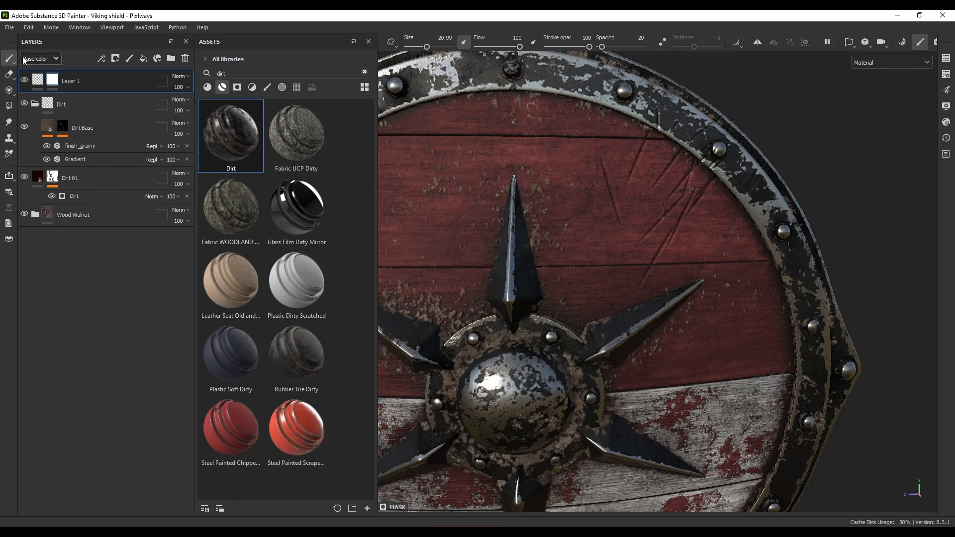
scroll(650, 261, down, 1)
ctrl+right_drag(631, 266, 639, 266)
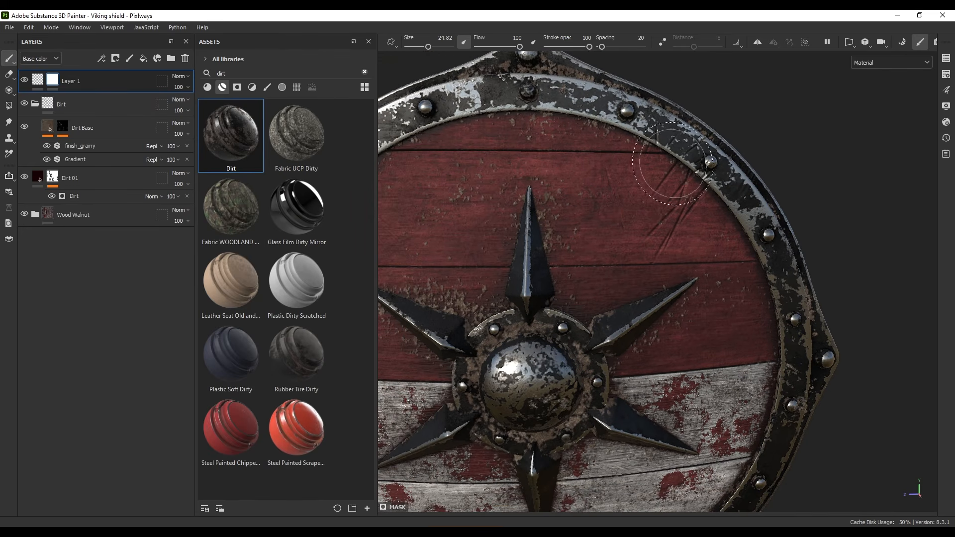
alt+middle_drag(651, 339, 691, 164)
alt+drag(627, 279, 662, 290)
scroll(662, 279, down, 4)
scroll(662, 290, up, 2)
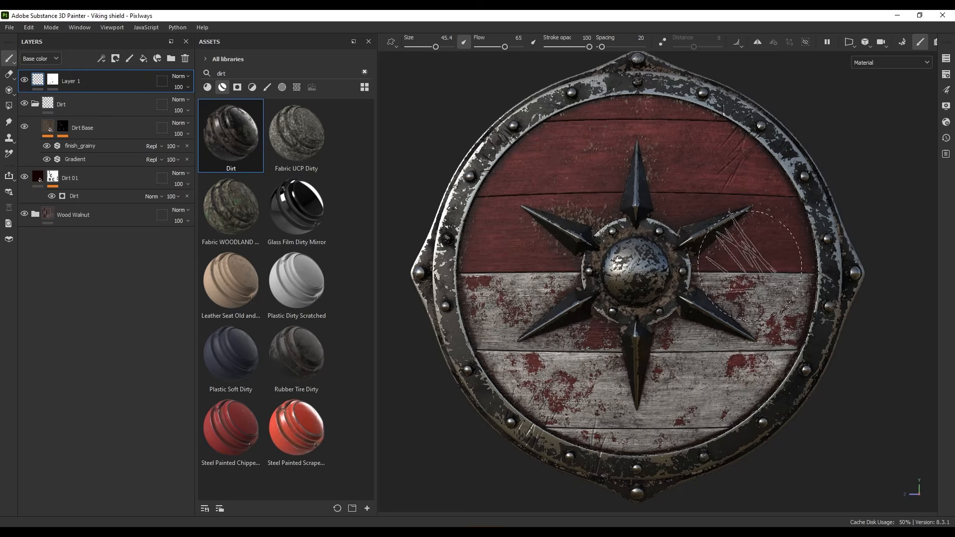
Adjust the scratch brush's height and stamp subtle scratches across the planks, using a size of about 43 and a flow of 68.
scroll(747, 239, up, 2)
alt+drag(597, 199, 550, 160)
right_click(576, 115)
click(645, 336)
mouse_move(697, 239)
alt+mouse_down()
mouse_move(718, 221)
mouse_move(647, 303)
mouse_move(647, 344)
mouse_move(587, 268)
mouse_move(637, 187)
alt+mouse_up()
scroll(647, 304, down, 2)
right_click(639, 179)
click(709, 402)
mouse_move(610, 291)
alt+mouse_down()
mouse_move(614, 273)
mouse_move(587, 294)
mouse_move(612, 348)
mouse_move(604, 334)
alt+mouse_up()
scroll(587, 294, down, 3)
scroll(602, 333, up, 1)
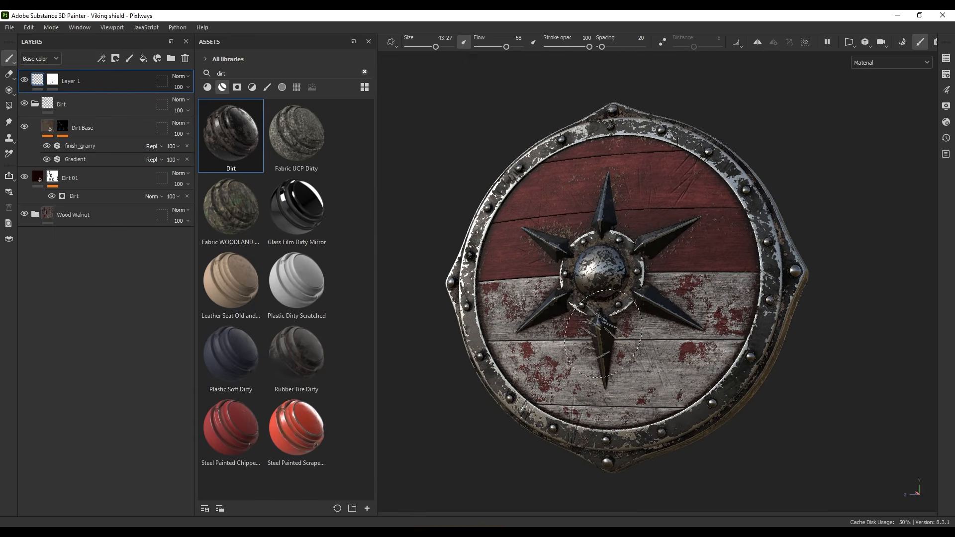
right_click(603, 334)
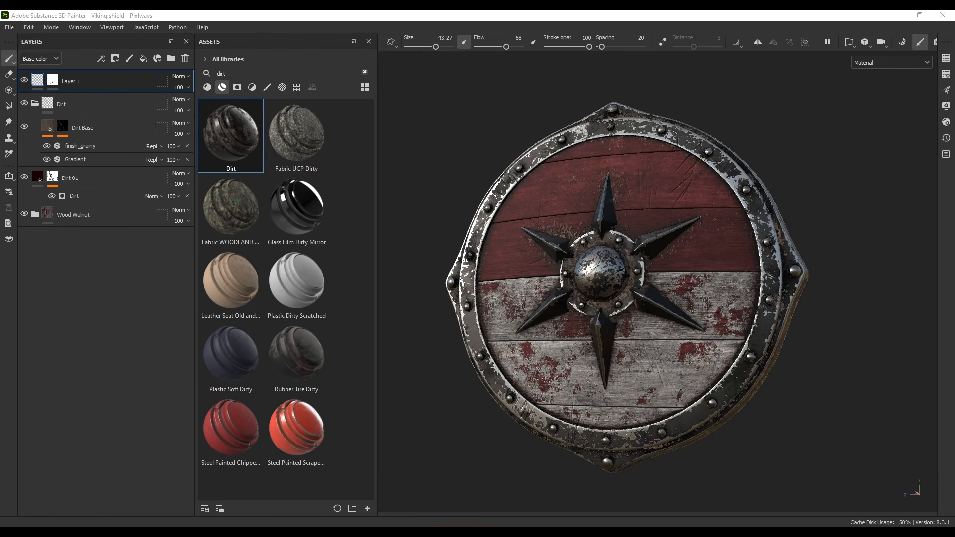
Open the texture export settings and set the output directory to the Textures folder inside Viking Shield on the desktop.
click(3, 29)
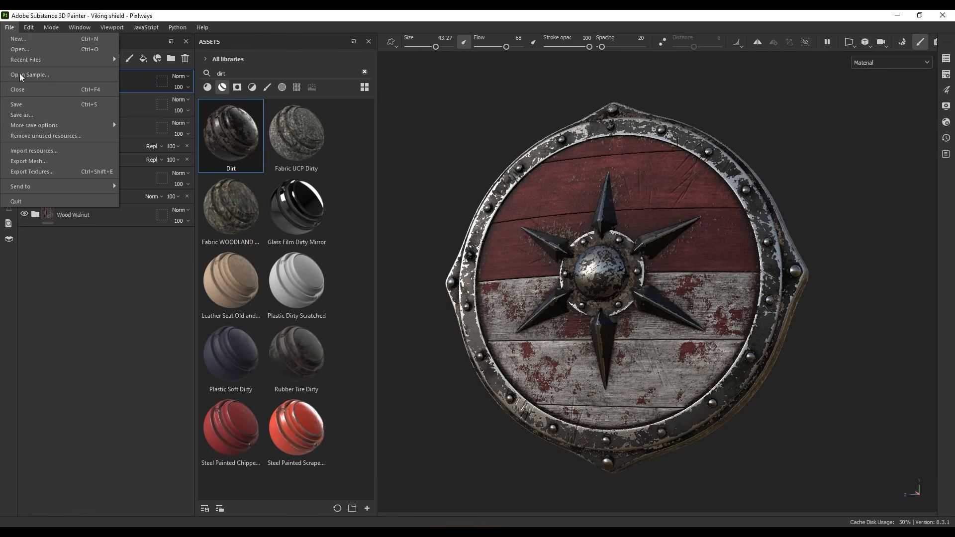
click(34, 173)
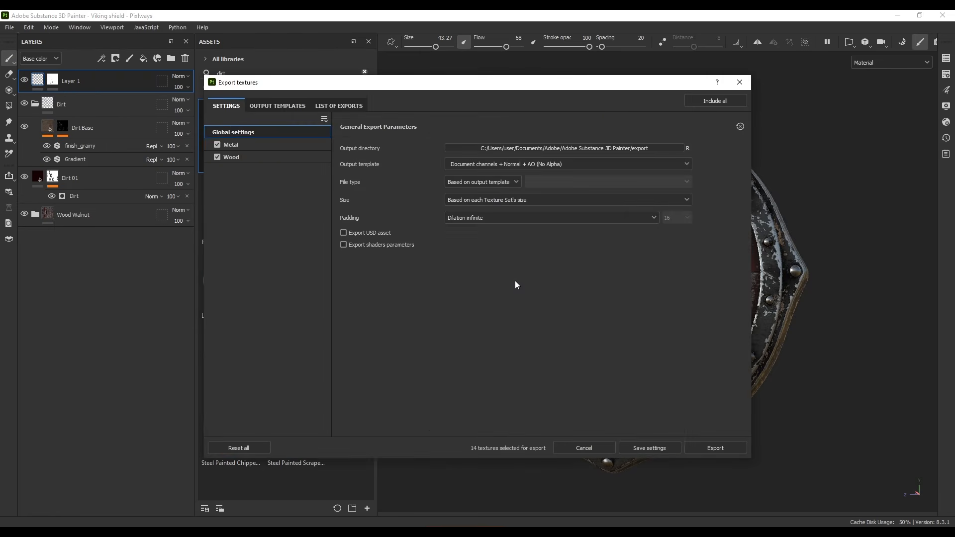
click(538, 150)
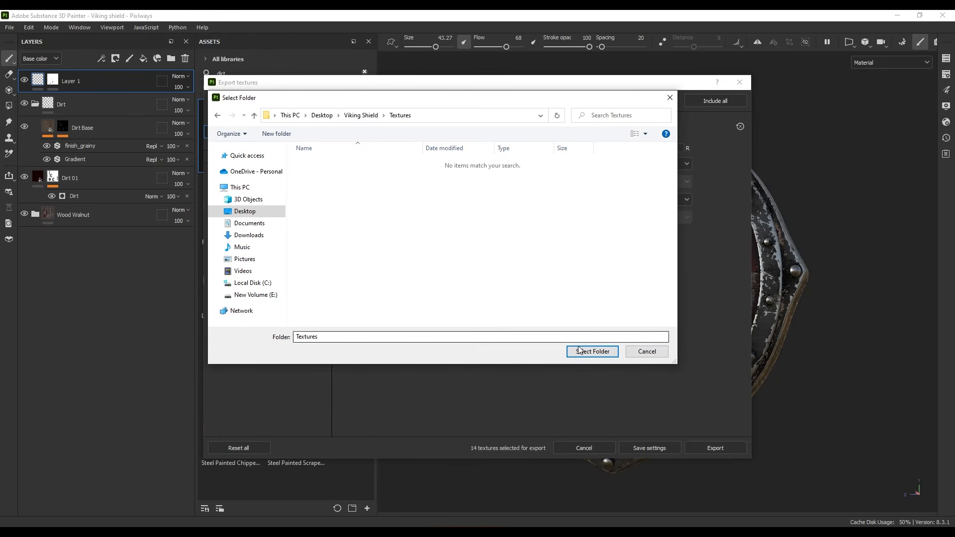
click(579, 350)
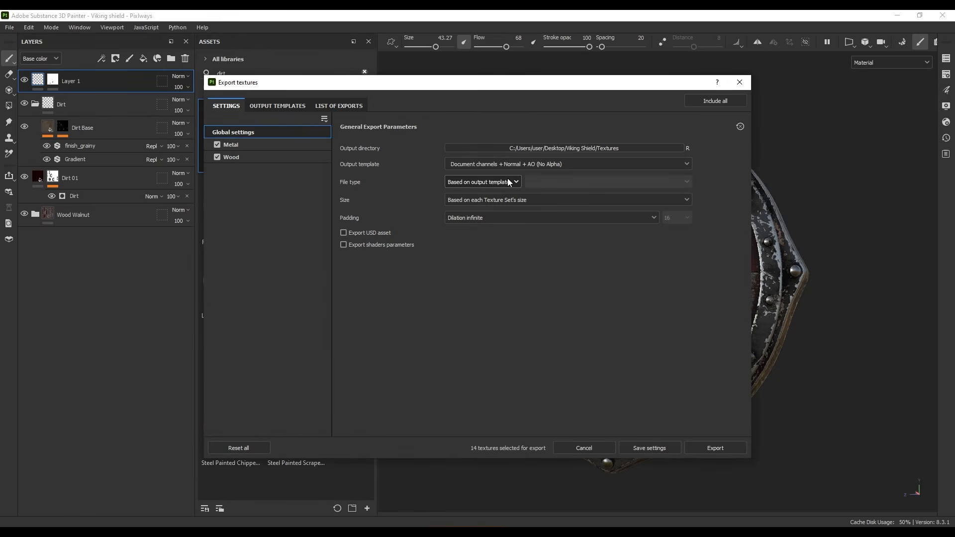
Export the textures with the Blender (Principled BSDF) template, jpeg file type and a size of 8192.
click(514, 167)
scroll(481, 215, down, 2)
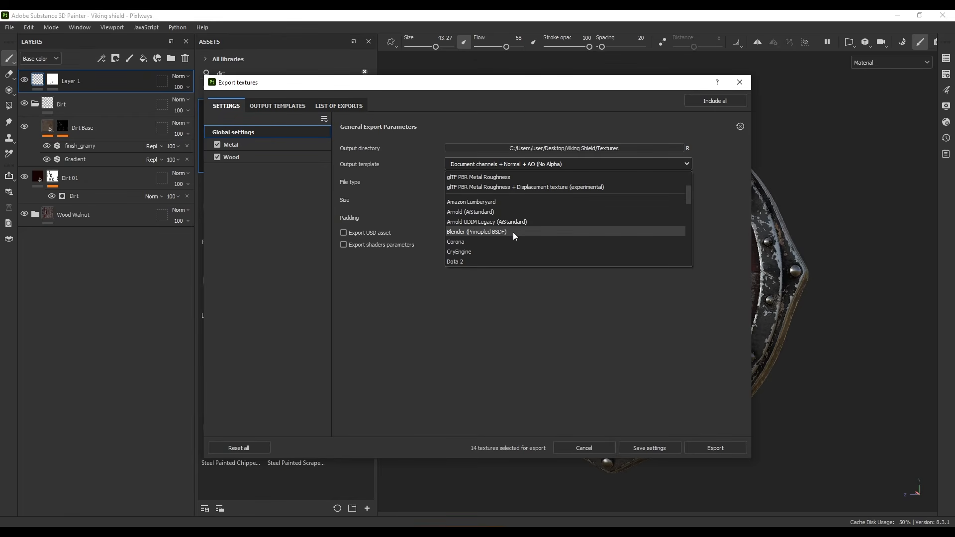
click(513, 232)
click(482, 183)
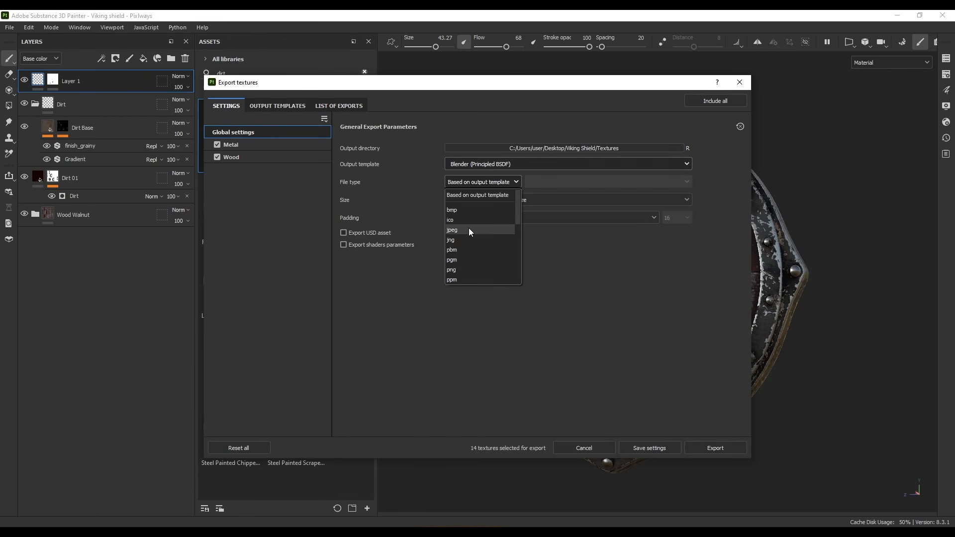
click(469, 231)
click(473, 219)
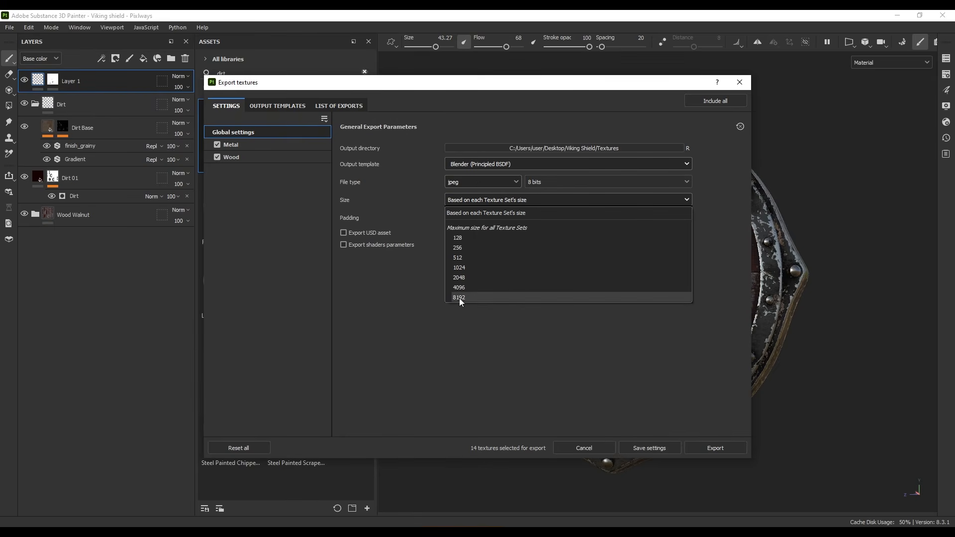
click(459, 297)
click(717, 449)
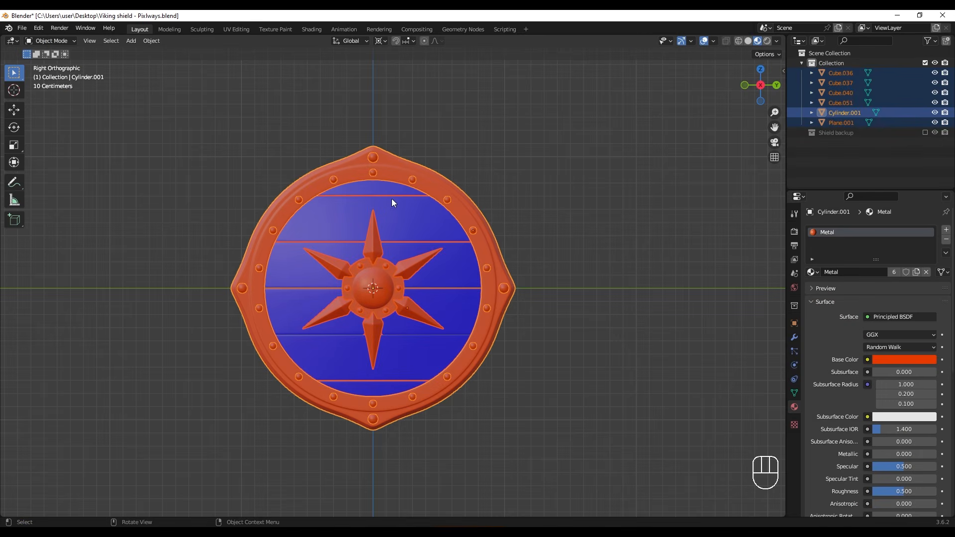
Switch to Blender, deselect the shield, and search the add-on preferences for "node" to check whether Node Wrangler is enabled.
double_click(259, 142)
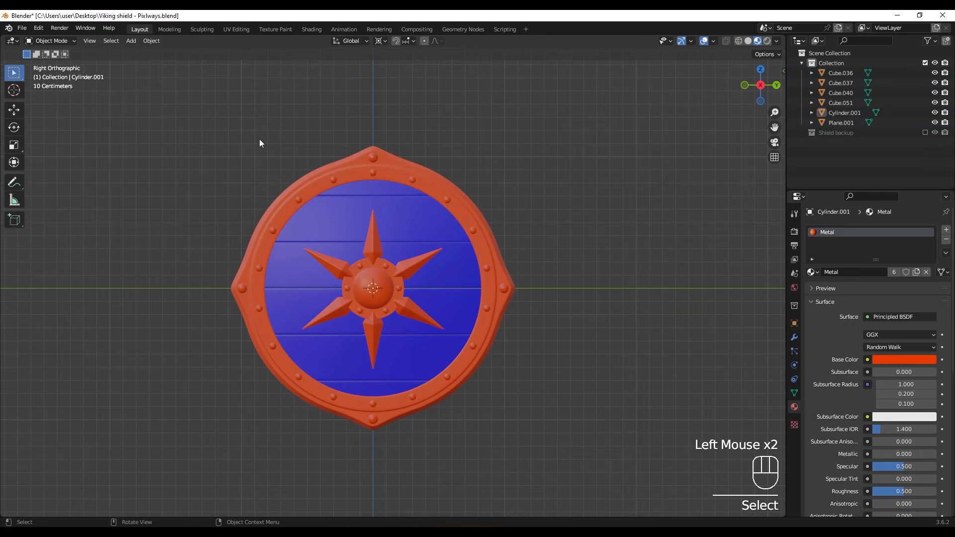
click(39, 29)
click(73, 171)
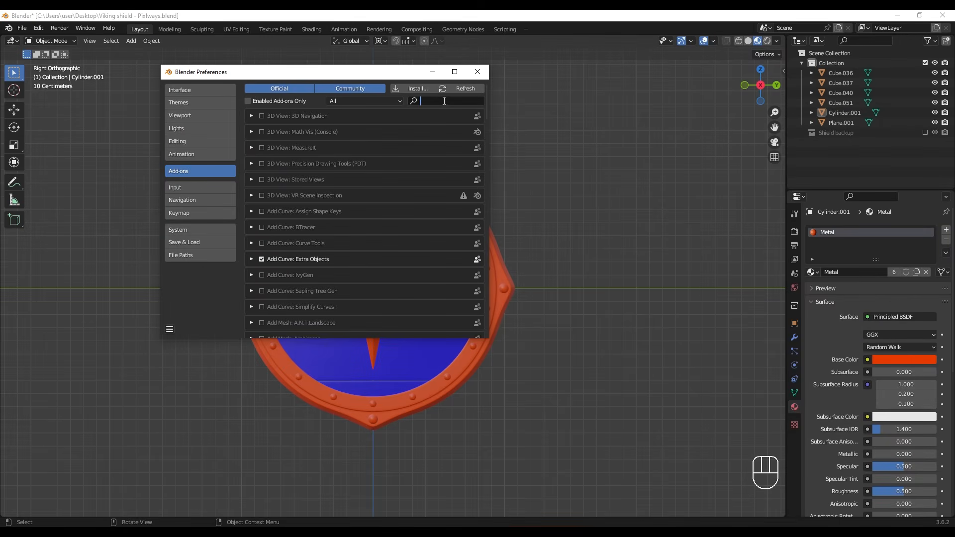
text(node)
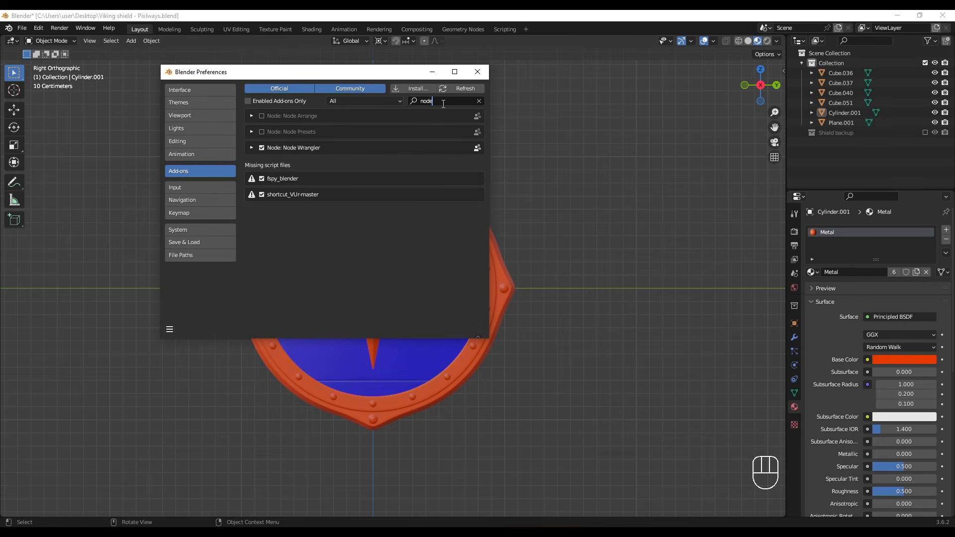
click(432, 72)
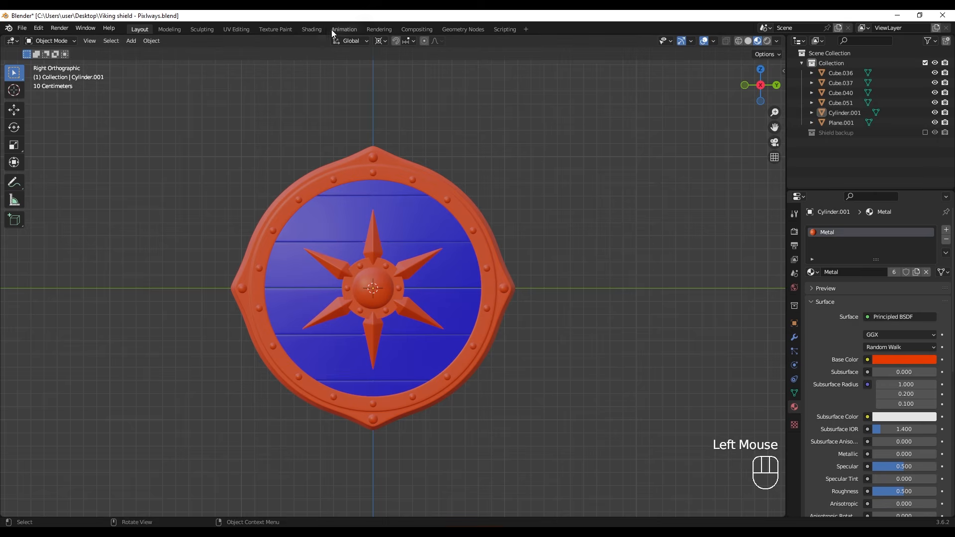
Open the Shading workspace and select the shield's metal rim to show its Metal material nodes.
click(312, 29)
click(515, 150)
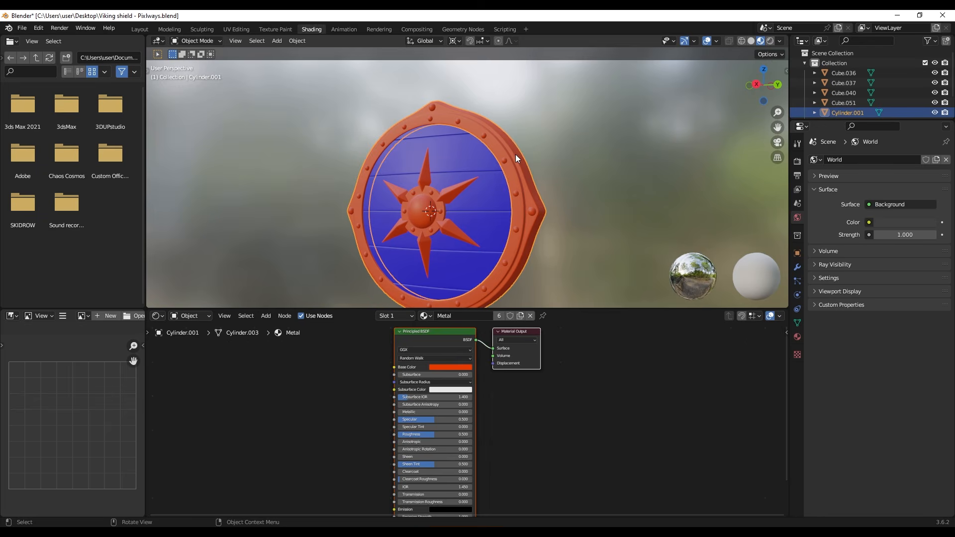
Unlink the Metal material from the shield's rim and create a new material for it.
click(530, 316)
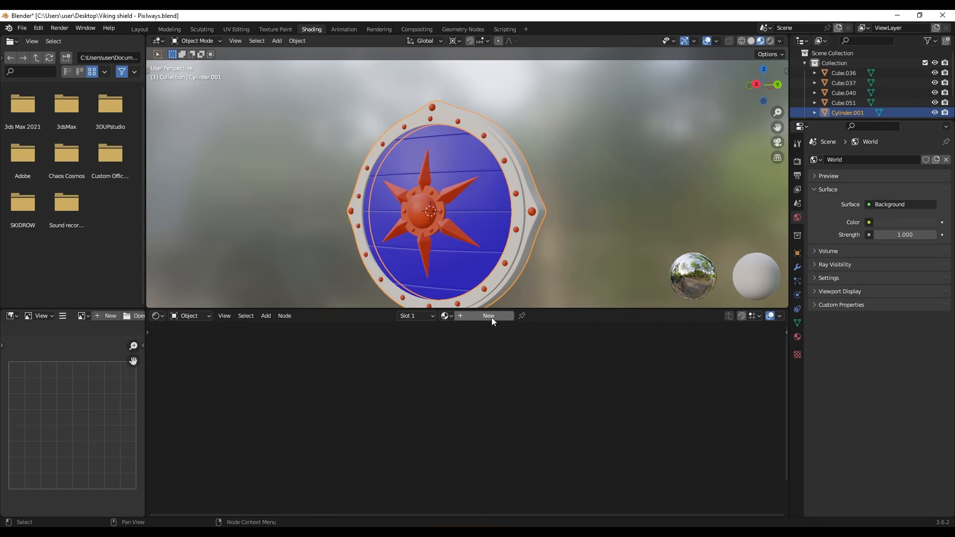
click(490, 317)
middle_drag(537, 396, 539, 402)
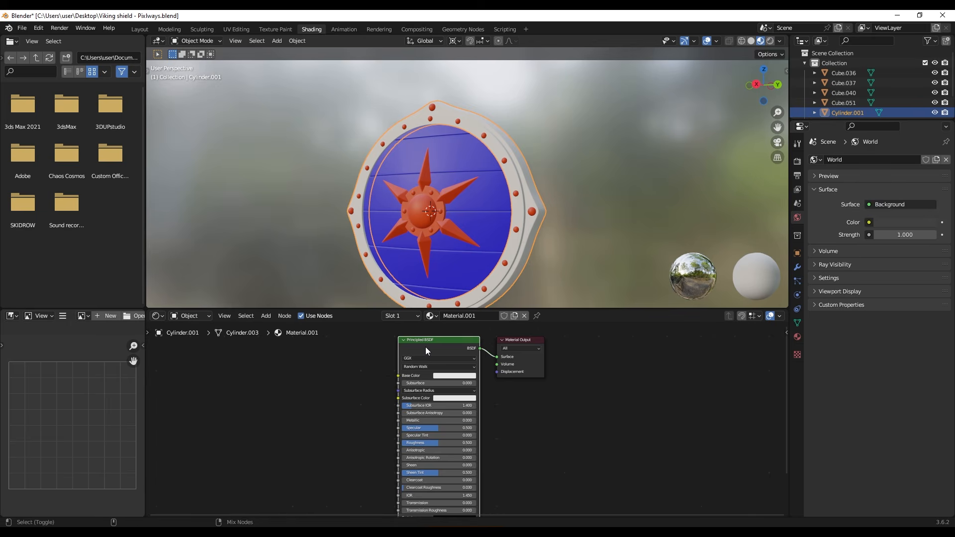
Run Principled Texture Setup on the rim's Principled BSDF with the five Metal textures, from Metal_BaseColor.jpg to Metal_Roughness.jpg.
key(ctrl+shift+t)
click(371, 198)
click(363, 151)
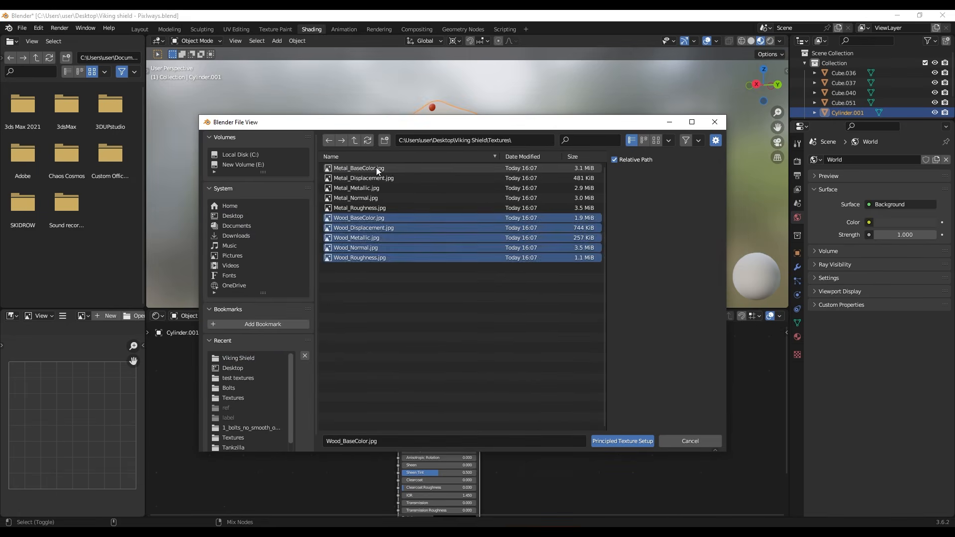
click(376, 168)
shift+click(374, 208)
click(597, 441)
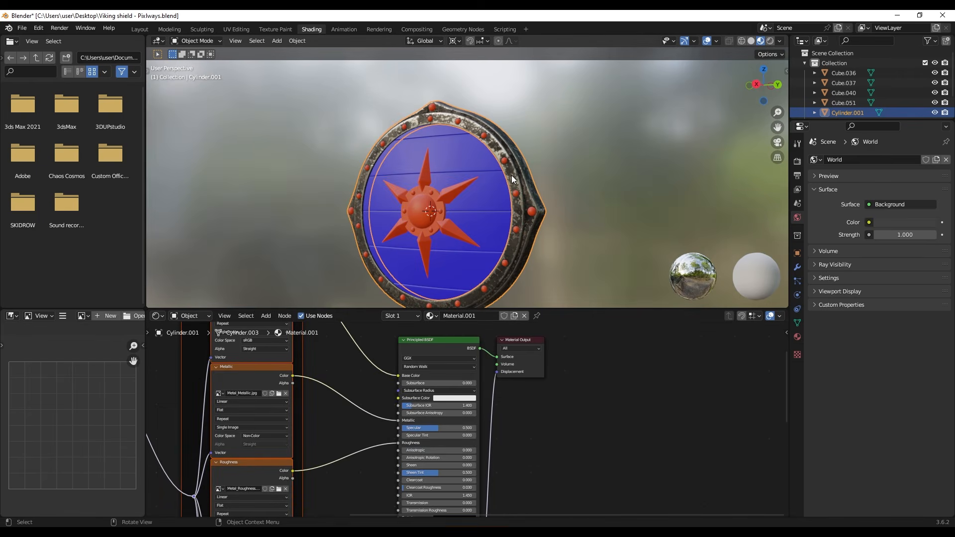
Select the spikes, boss and bolts with the rim as the active object and link the rim's material to them.
click(588, 165)
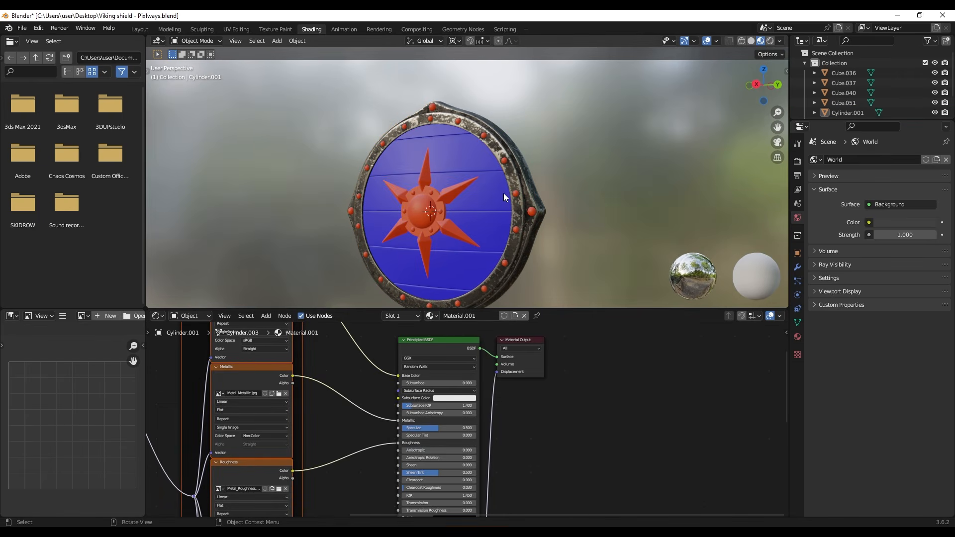
key(a)
middle_drag(595, 170, 504, 202)
key(b)
drag(497, 216, 511, 225)
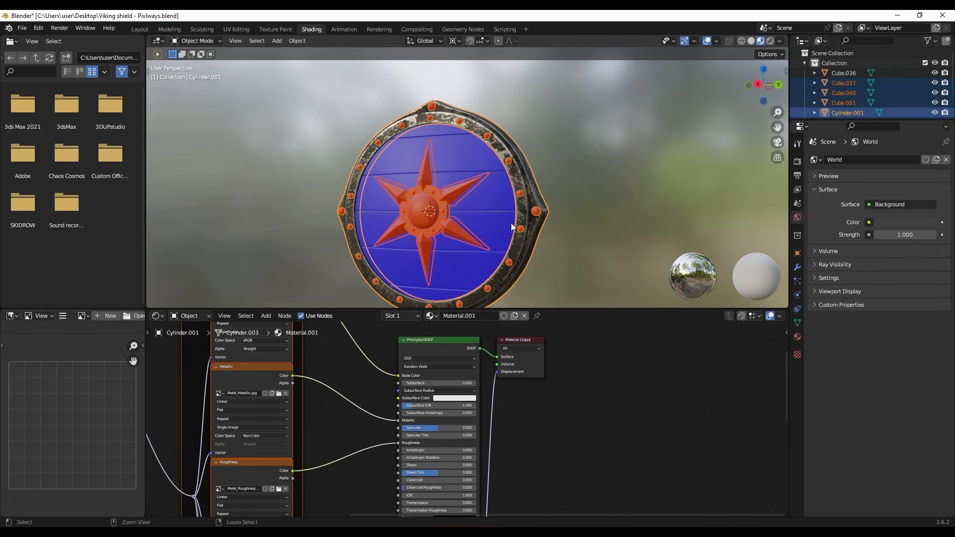
shift+click(520, 181)
shift+click(521, 181)
key(ctrl+l)
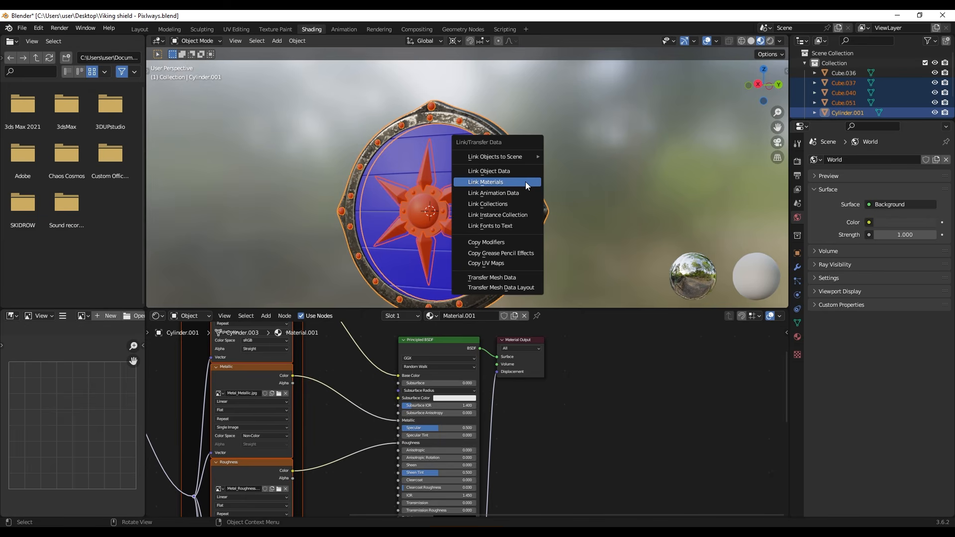
click(526, 181)
click(614, 177)
Unlink the Wood material from the shield's planks and create a new material for them.
shift+middle_drag(518, 213, 536, 184)
scroll(536, 184, up, 1)
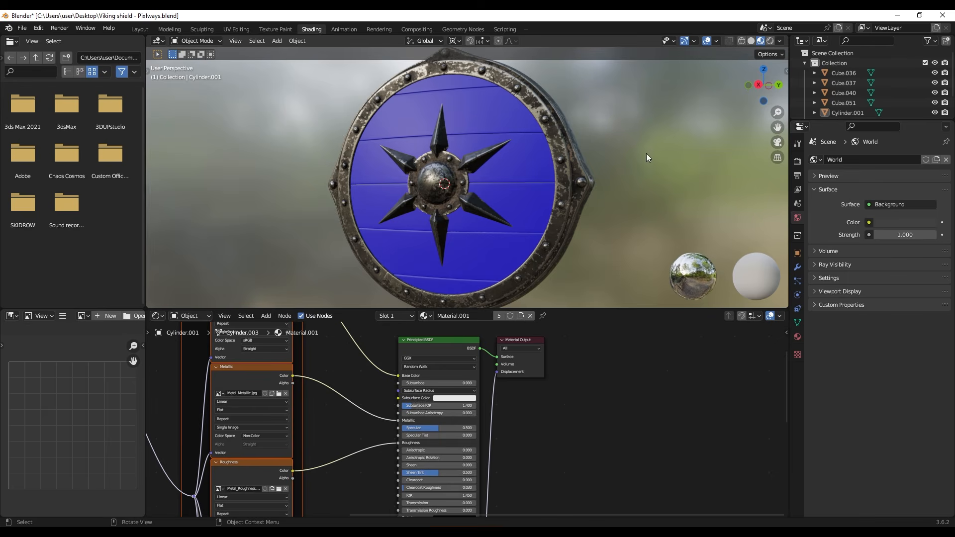
click(546, 171)
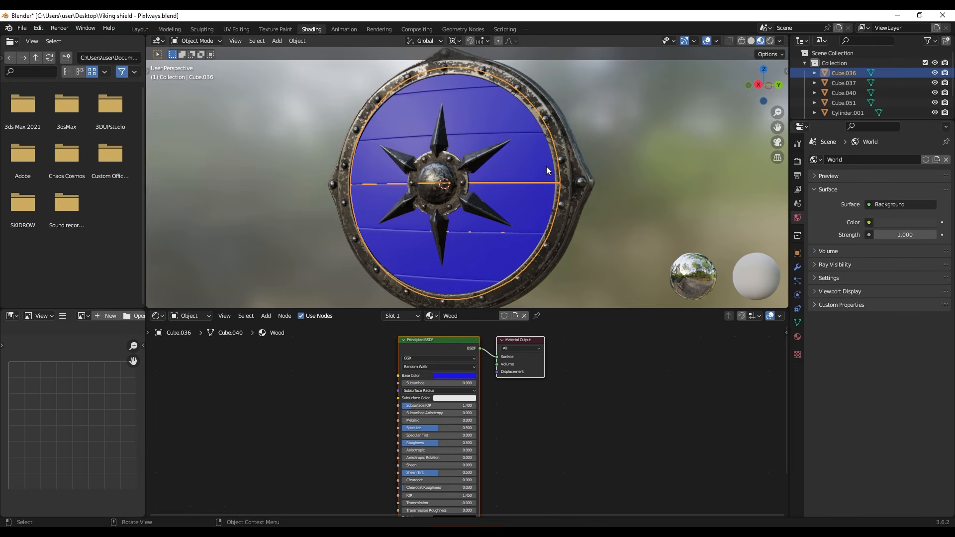
click(525, 316)
click(490, 318)
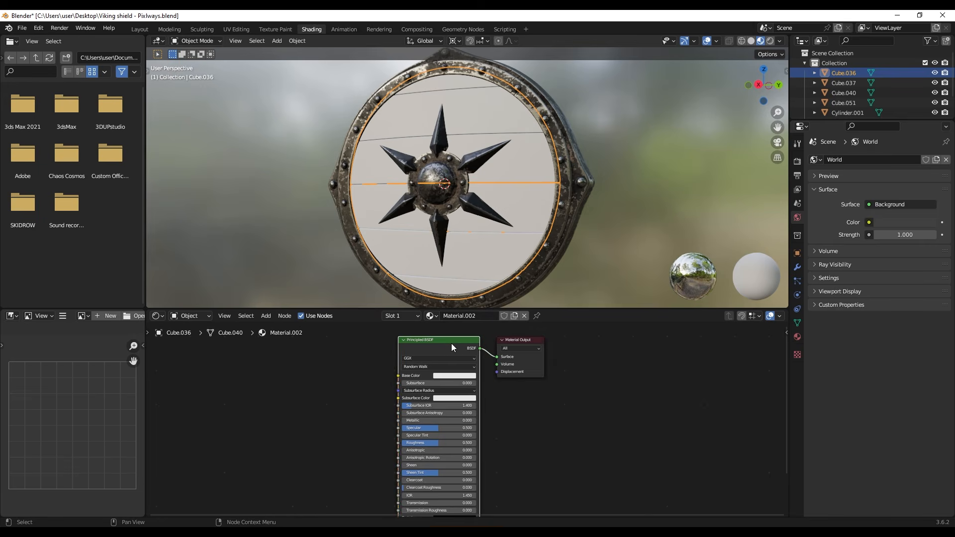
Run Principled Texture Setup on the planks' Principled BSDF with the five Wood textures, from Wood_BaseColor.jpg to Wood_Roughness.jpg.
key(ctrl+shift+t)
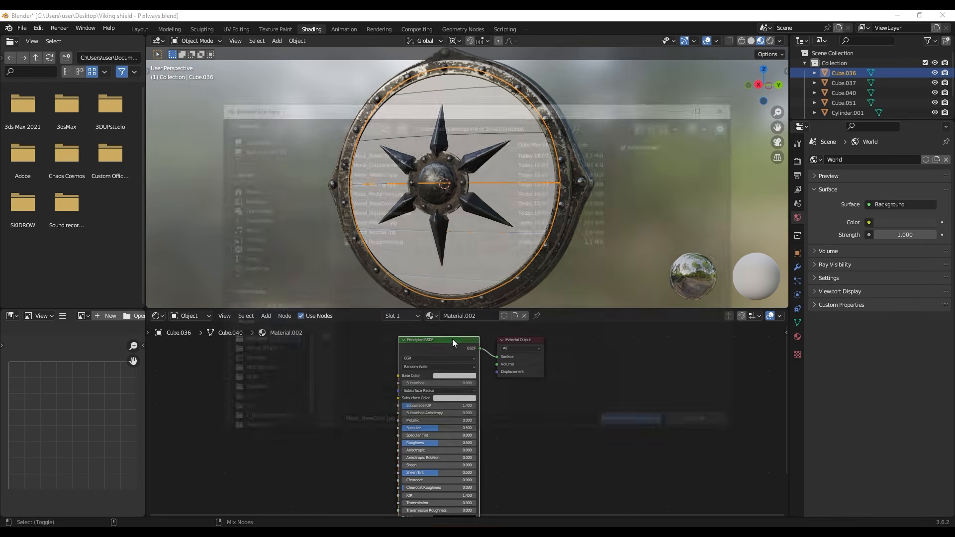
drag(366, 198, 369, 244)
click(612, 425)
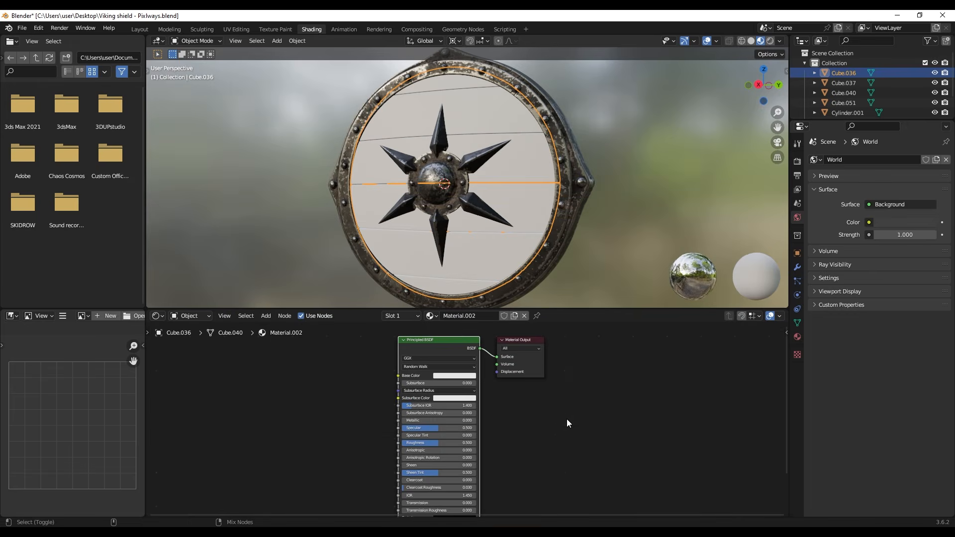
Inspect the textured shield from several angles in the Layout workspace and toggle off the viewport overlays.
middle_drag(491, 197, 587, 189)
click(140, 29)
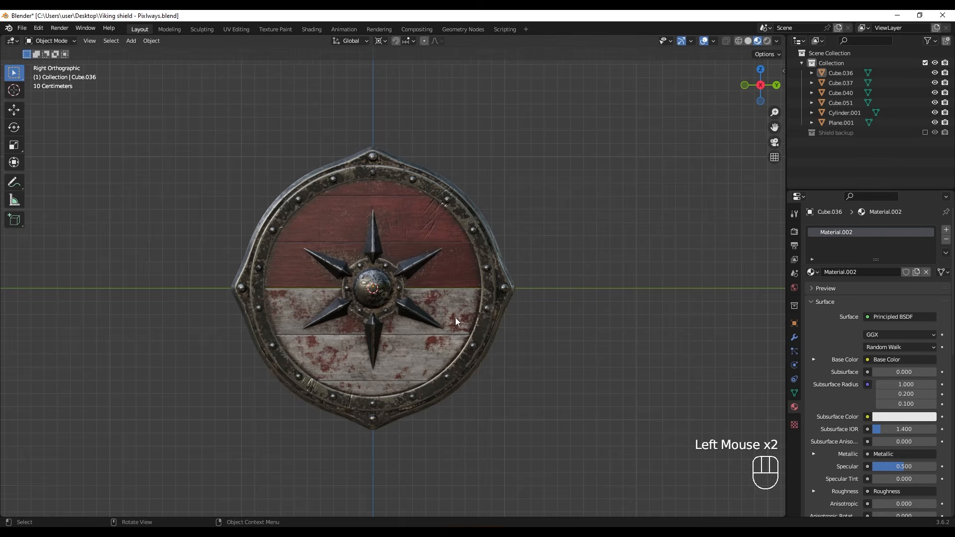
shift+middle_drag(455, 317, 478, 298)
mouse_move(478, 299)
middle_down()
mouse_move(499, 280)
mouse_move(363, 287)
mouse_move(568, 281)
mouse_move(324, 271)
mouse_move(395, 282)
mouse_move(590, 276)
mouse_move(533, 298)
mouse_move(455, 308)
mouse_move(464, 283)
mouse_move(408, 284)
middle_up()
scroll(436, 289, down, 1)
scroll(436, 289, up, 1)
scroll(582, 274, down, 2)
click(704, 42)
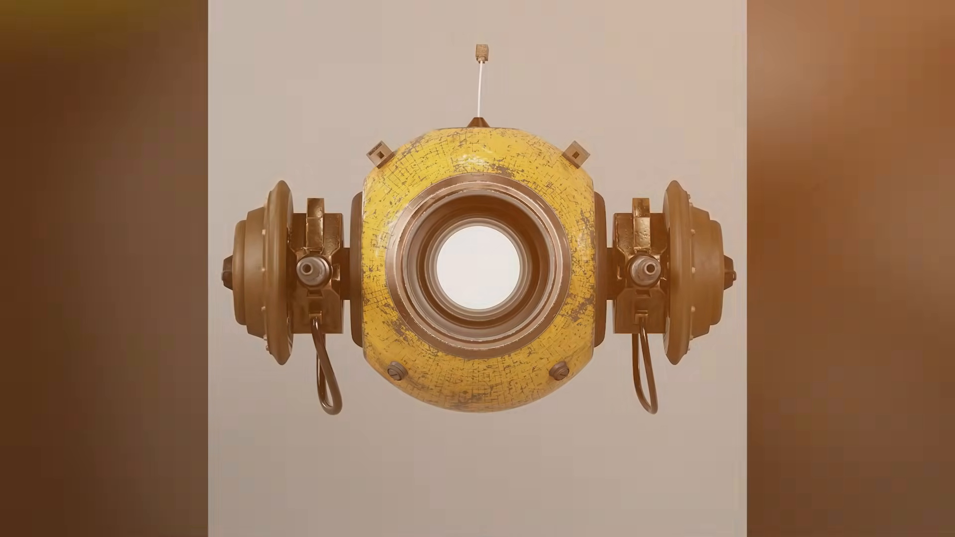